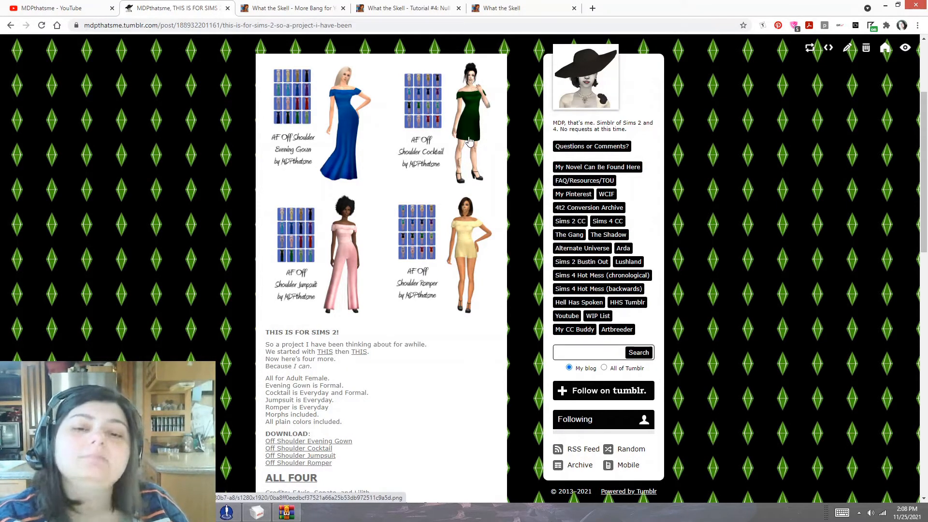
- Look at the Sims 2 Shoeswapping Tutorial on the YouTube channel and return to the off-shoulder outfits post
{"action": "left_click", "coordinate": [52, 8]}
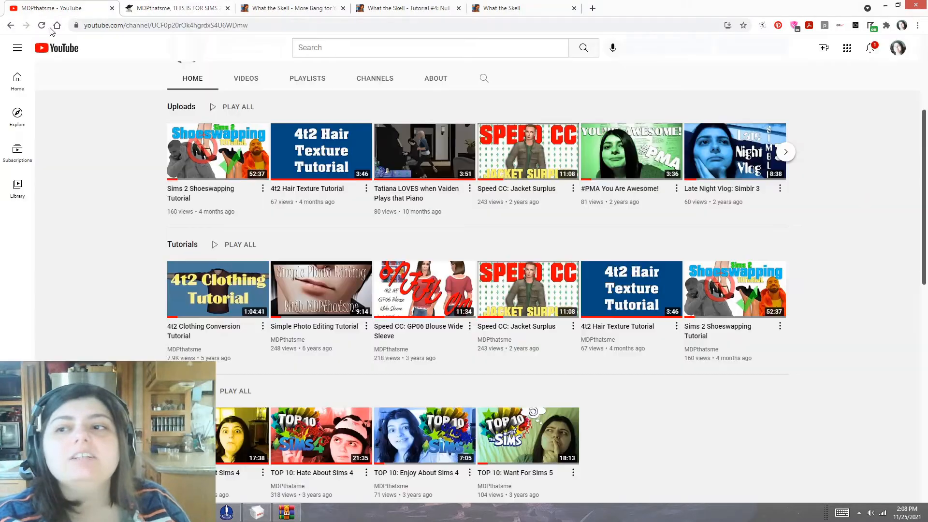
{"action": "mouse_move", "coordinate": [748, 321]}
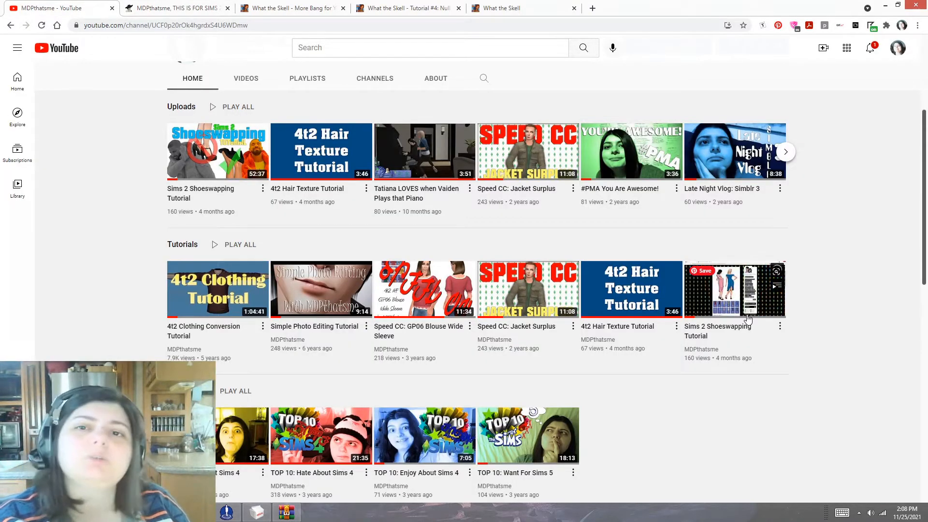
{"action": "key", "text": "ctrl+Tab"}
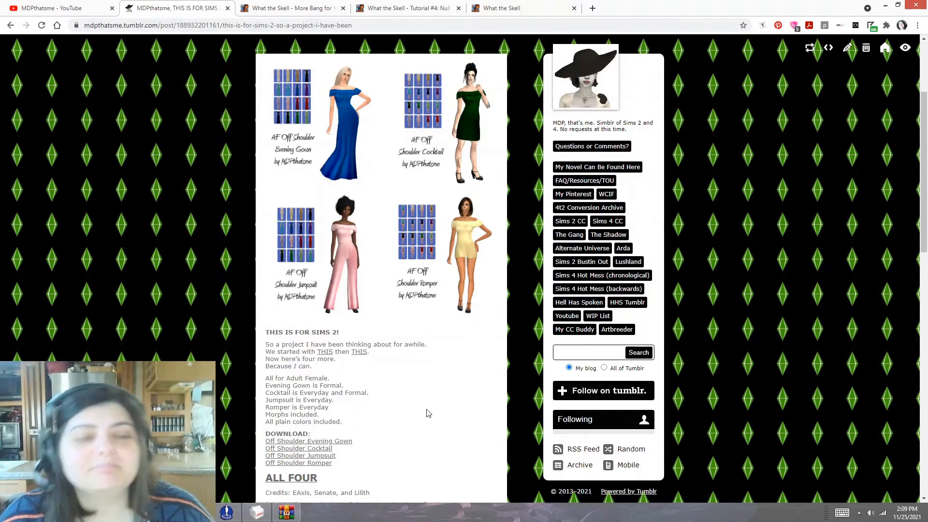
- Put the browser away and open the Top Only Tutorial folder on the desktop
{"action": "left_click", "coordinate": [886, 5]}
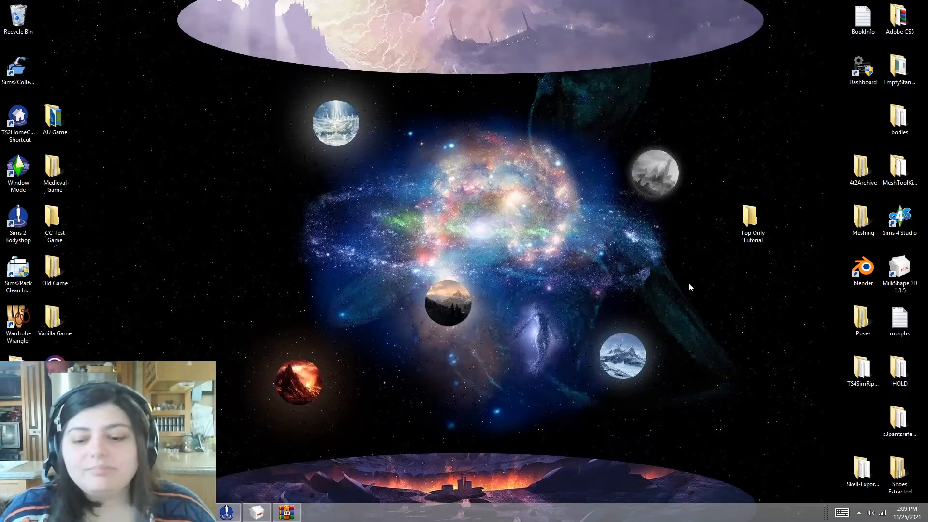
{"action": "left_click", "coordinate": [750, 220]}
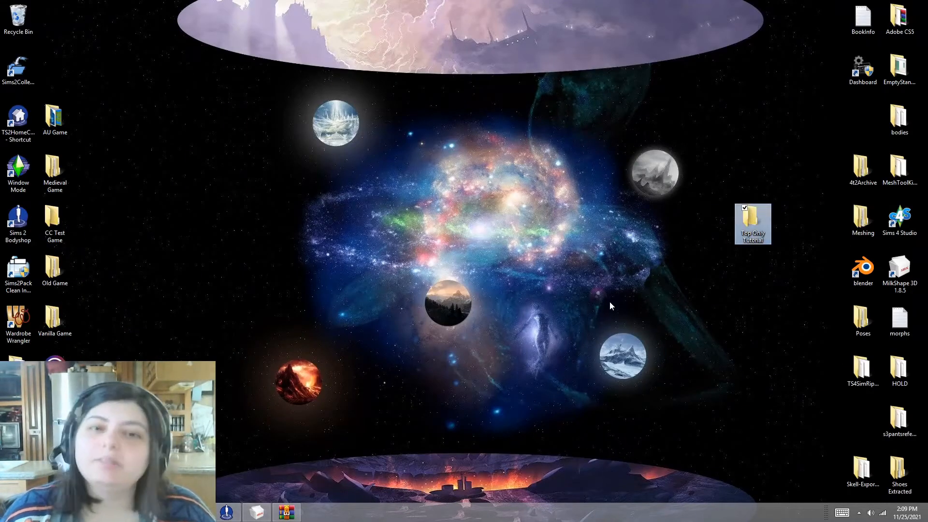
{"action": "double_click", "coordinate": [766, 219]}
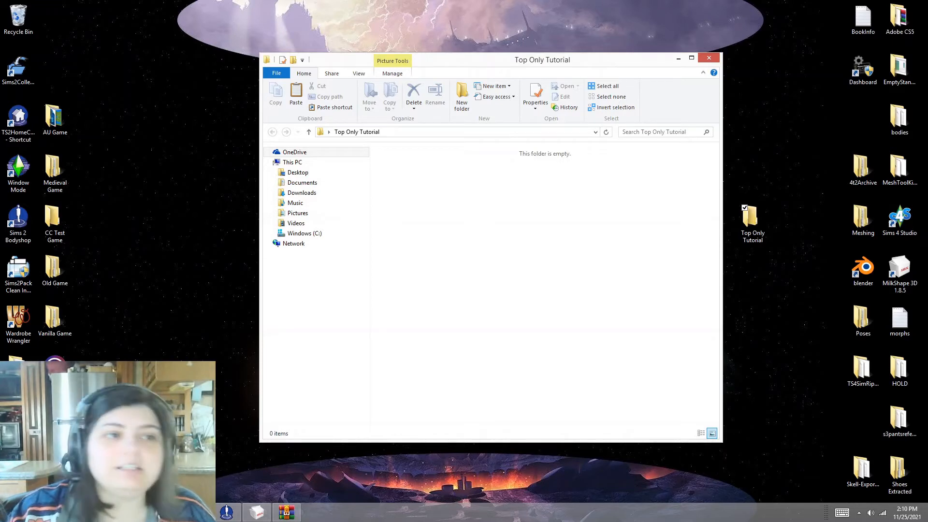
- Extract the MESH and pink packages from MDP_AF_OffShoulderCocktail.rar into the Top Only Tutorial folder, and close the archive
{"action": "left_click", "coordinate": [286, 512]}
{"action": "double_click", "coordinate": [258, 156]}
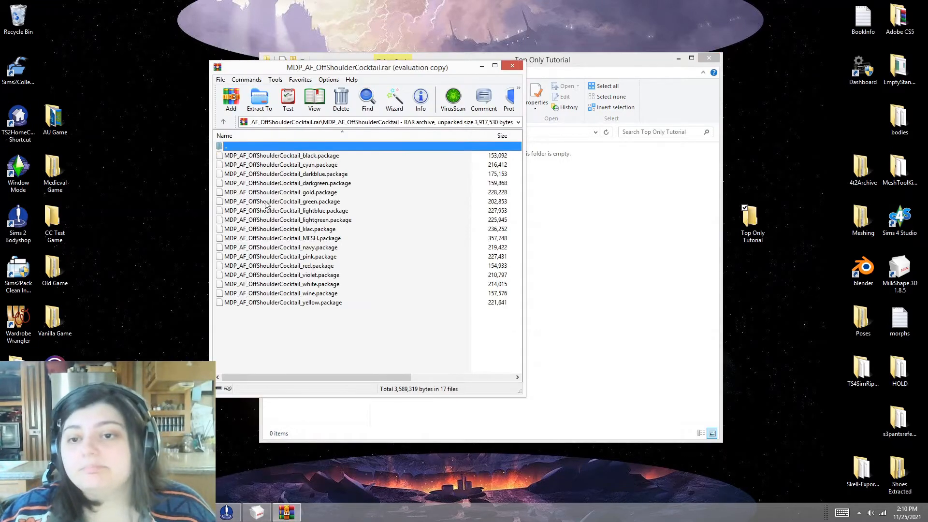
{"action": "left_click", "coordinate": [283, 238]}
{"action": "left_click", "coordinate": [283, 257], "text": "ctrl"}
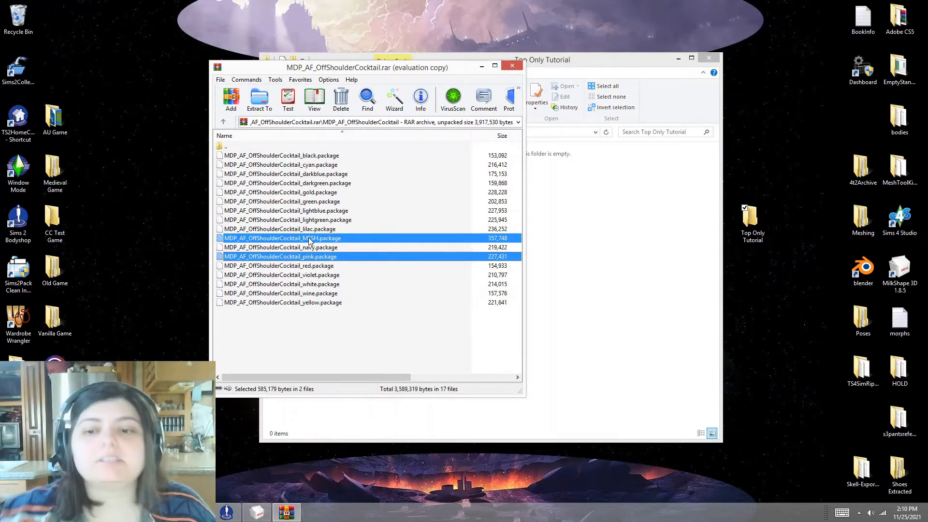
{"action": "left_click_drag", "start_coordinate": [309, 240], "coordinate": [643, 220]}
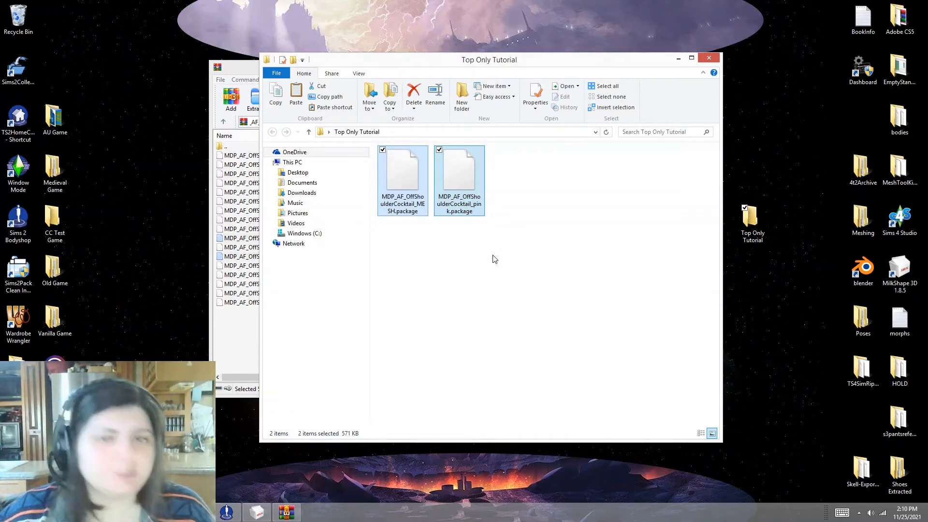
{"action": "left_click", "coordinate": [235, 335]}
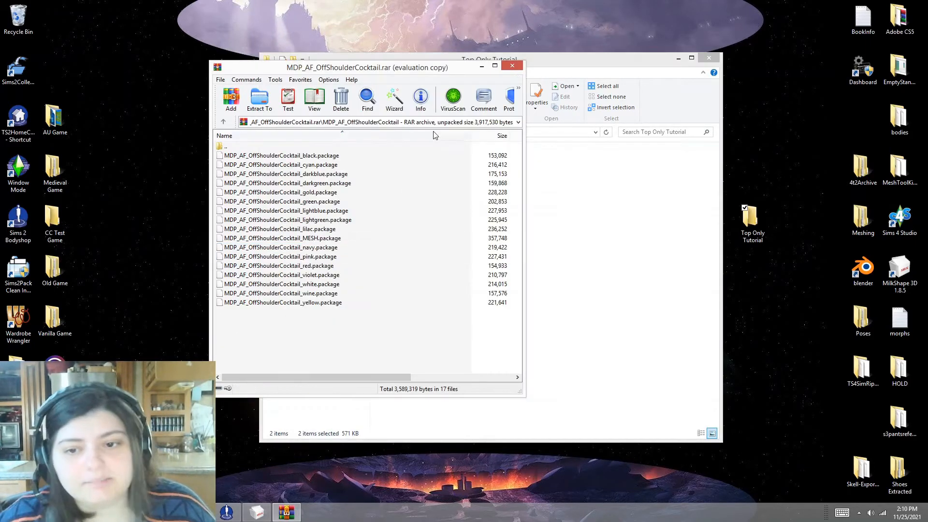
{"action": "left_click", "coordinate": [506, 67]}
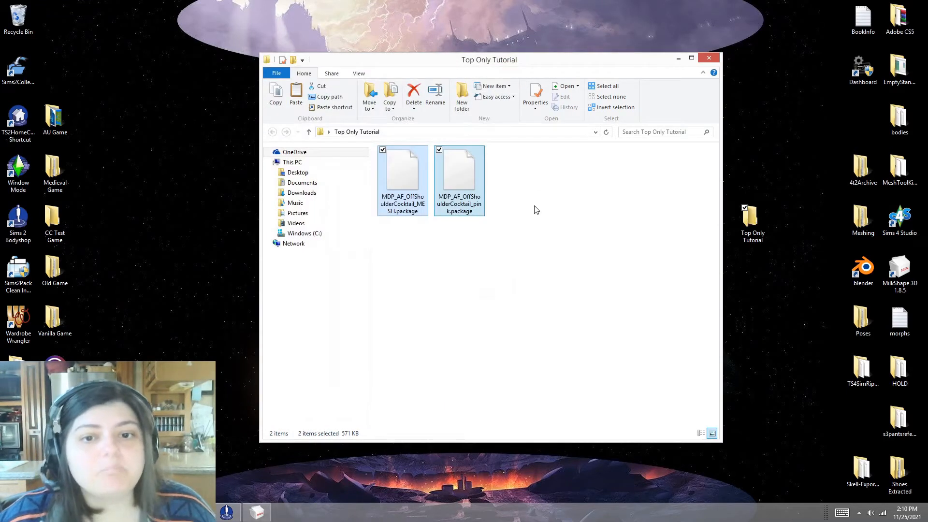
{"action": "left_click", "coordinate": [588, 186]}
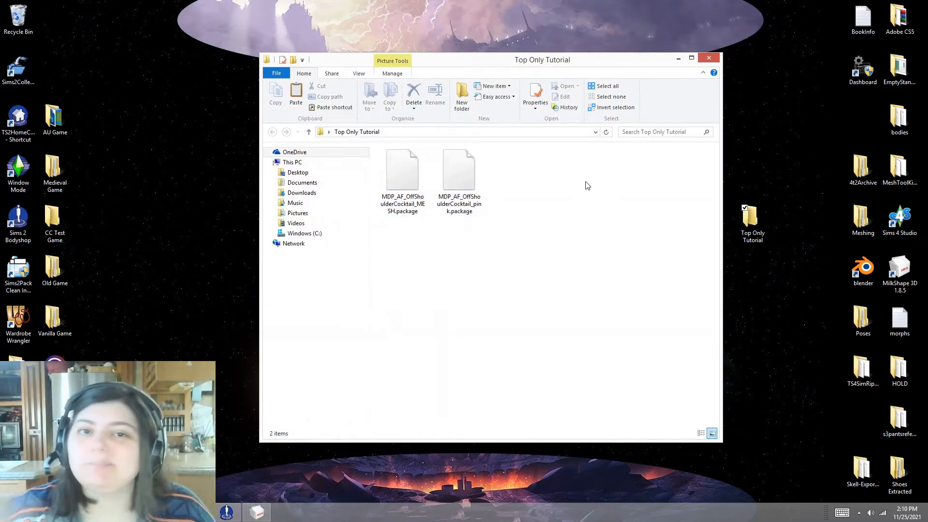
{"action": "left_click", "coordinate": [679, 58]}
- Switch to The Sims 2 Body Shop, start a new clothing project and show the adult female everyday bottoms
{"action": "left_click", "coordinate": [225, 514]}
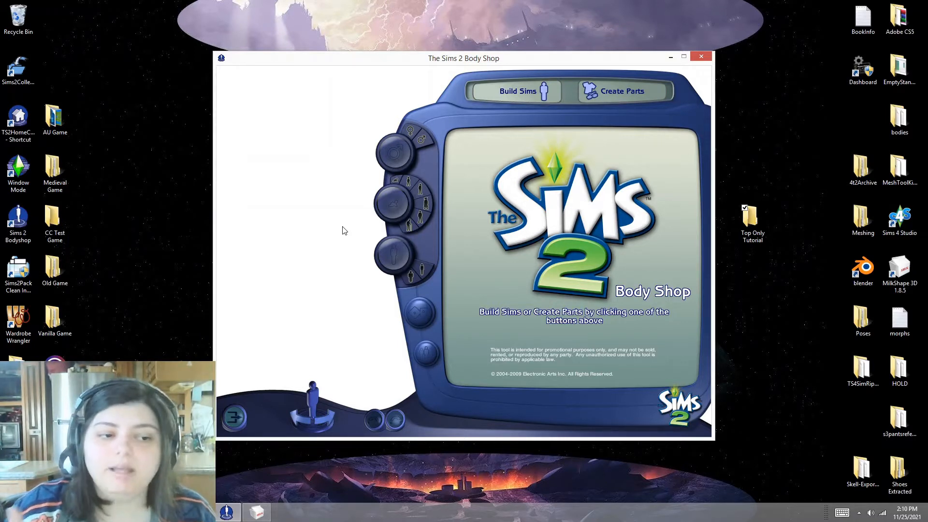
{"action": "left_click", "coordinate": [615, 91]}
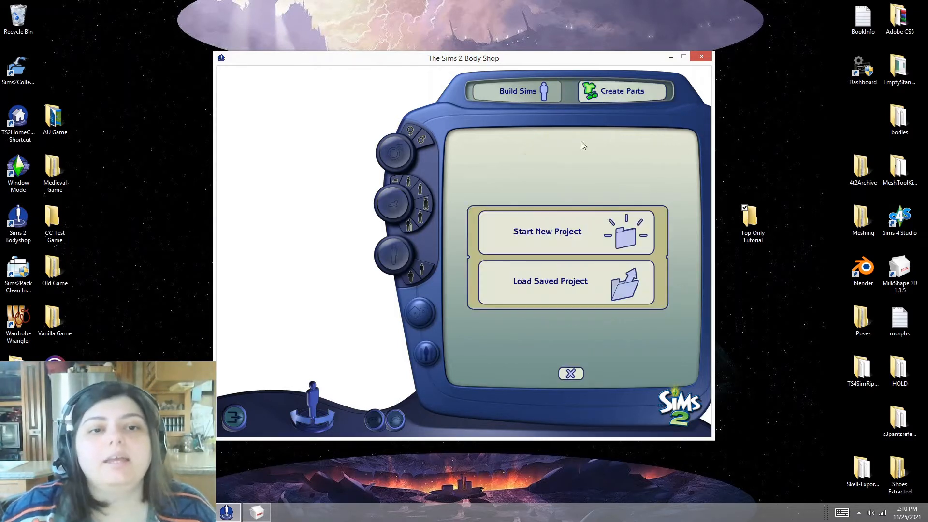
{"action": "left_click", "coordinate": [554, 236]}
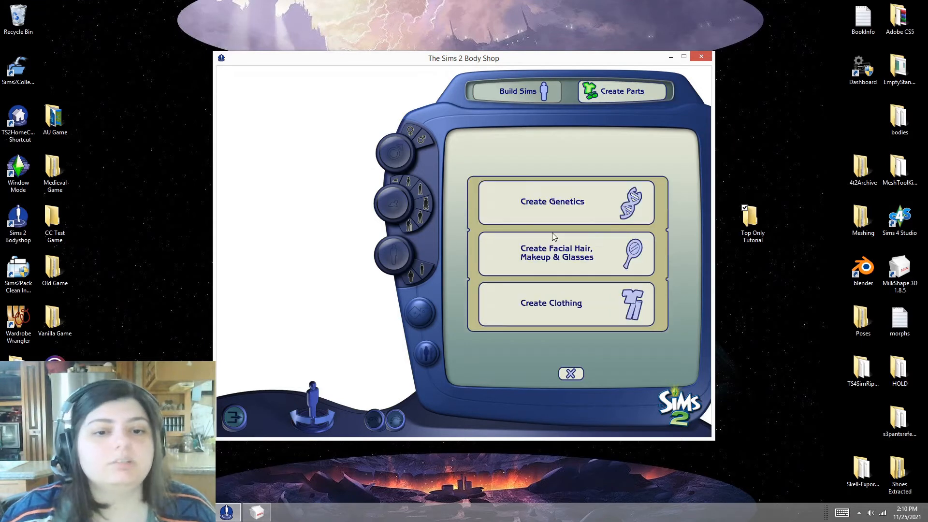
{"action": "left_click", "coordinate": [551, 300]}
{"action": "left_click", "coordinate": [520, 161]}
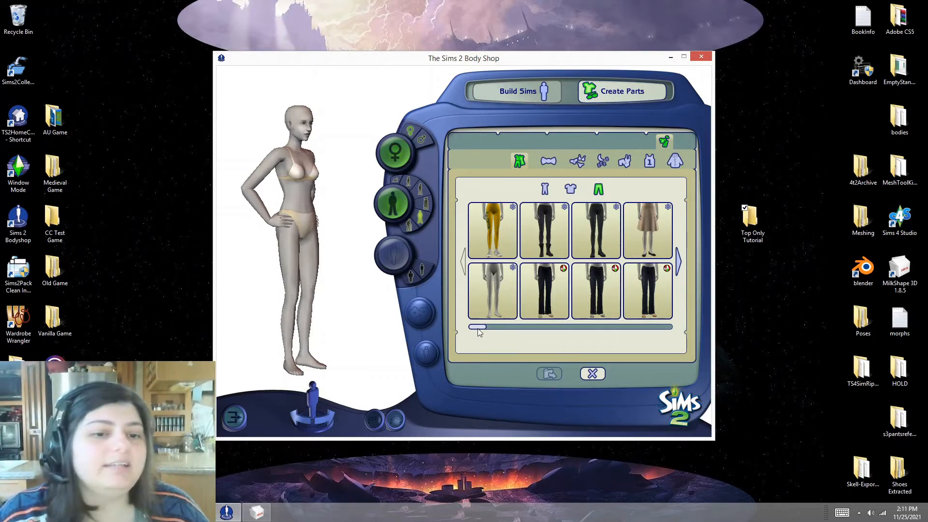
- Preview several everyday bottoms on the model, including the bare legs, beige skirt, red pants and long dark skirt
{"action": "left_click", "coordinate": [492, 290]}
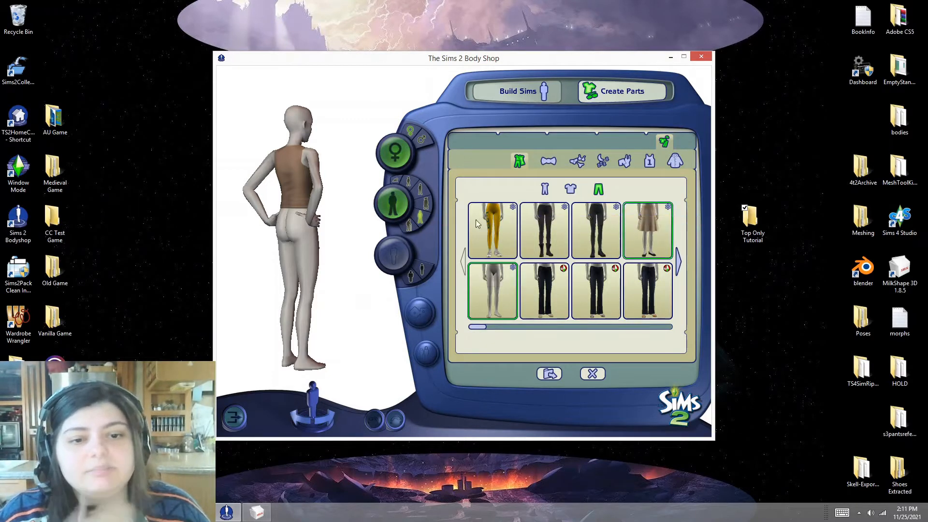
{"action": "left_click", "coordinate": [636, 233]}
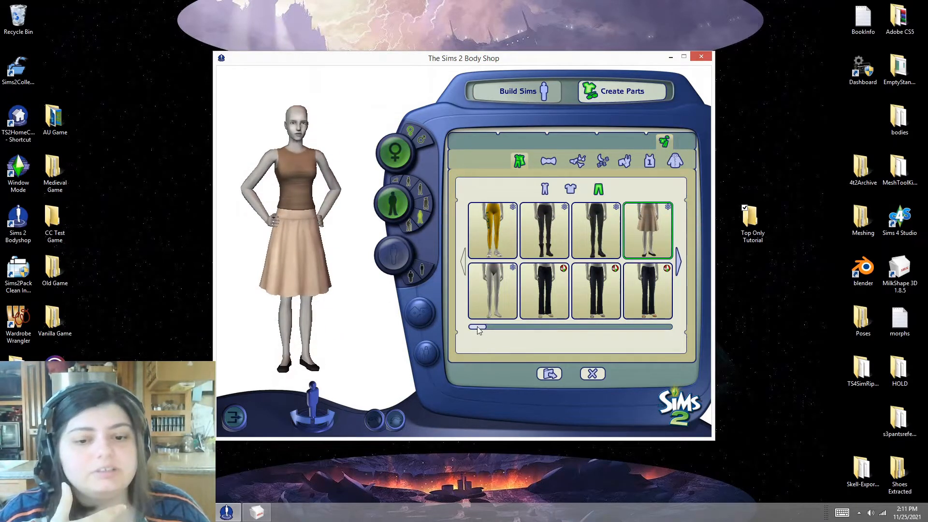
{"action": "left_click_drag", "start_coordinate": [534, 334], "coordinate": [693, 323]}
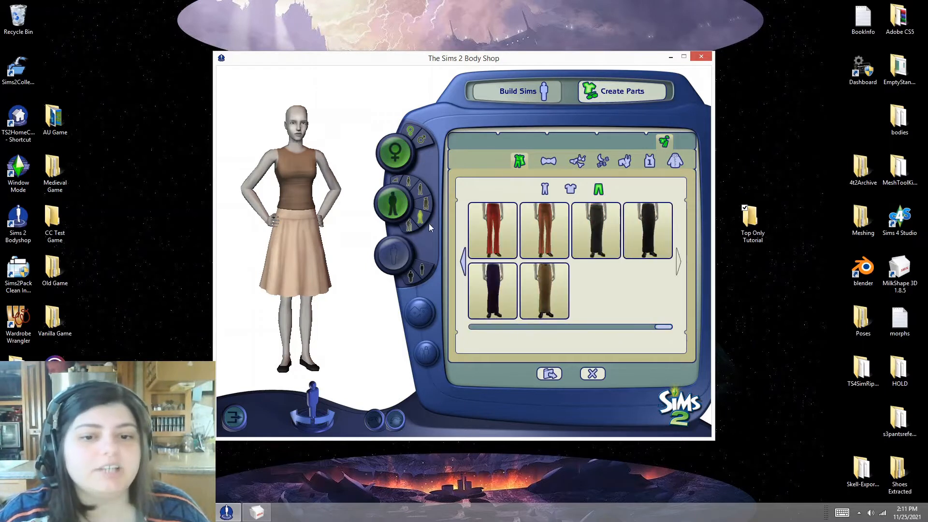
{"action": "left_click", "coordinate": [477, 223]}
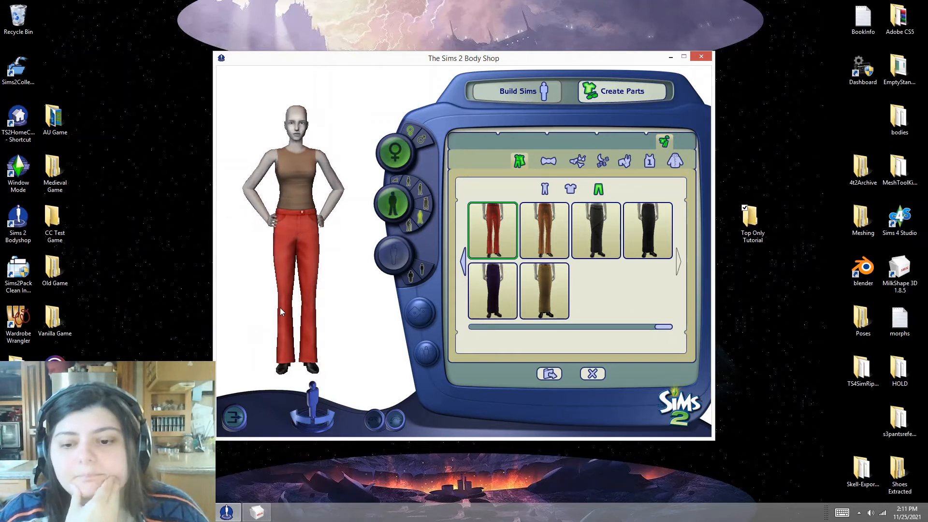
{"action": "left_click_drag", "start_coordinate": [289, 280], "coordinate": [315, 274]}
{"action": "left_click_drag", "start_coordinate": [305, 215], "coordinate": [309, 218]}
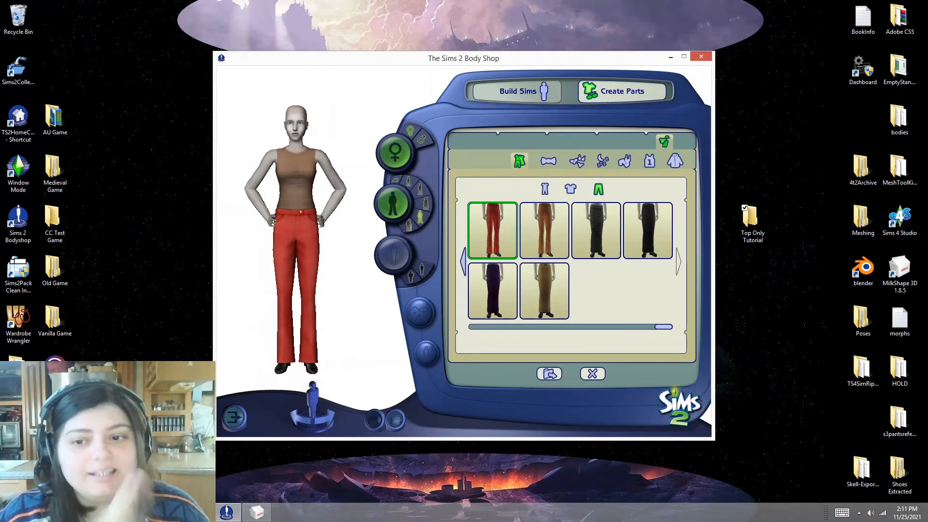
{"action": "left_click", "coordinate": [596, 230]}
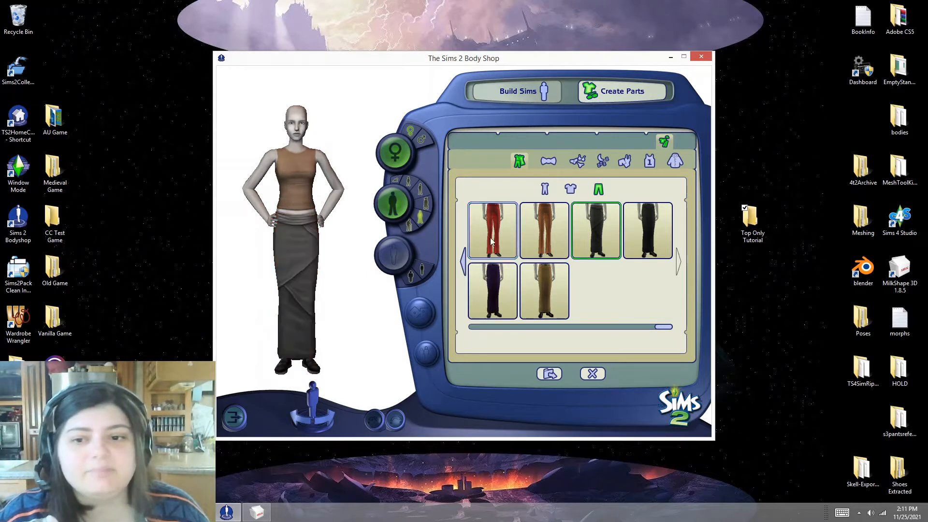
{"action": "left_click", "coordinate": [463, 261]}
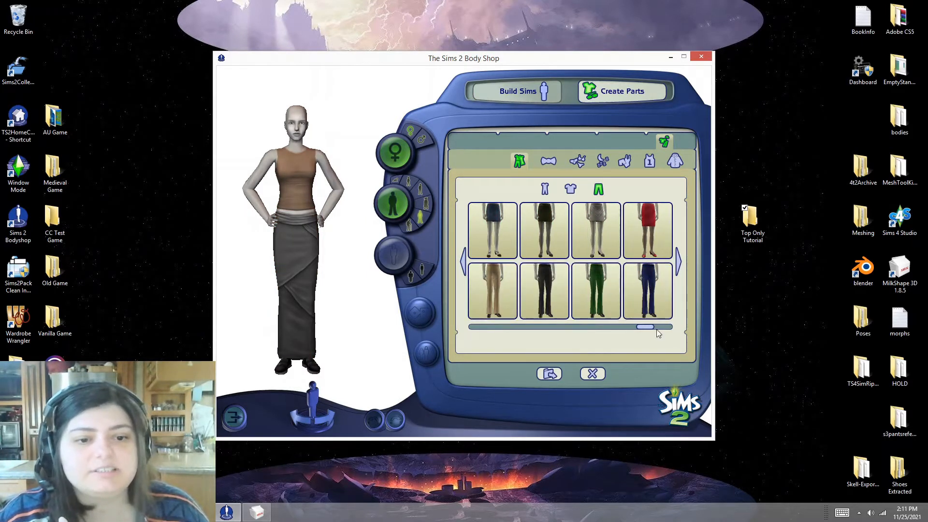
{"action": "scroll", "coordinate": [517, 256], "scroll_direction": "down", "scroll_amount": 2}
- Export the red everyday pants as a project named AFpants and import it into the game
{"action": "left_click", "coordinate": [495, 235]}
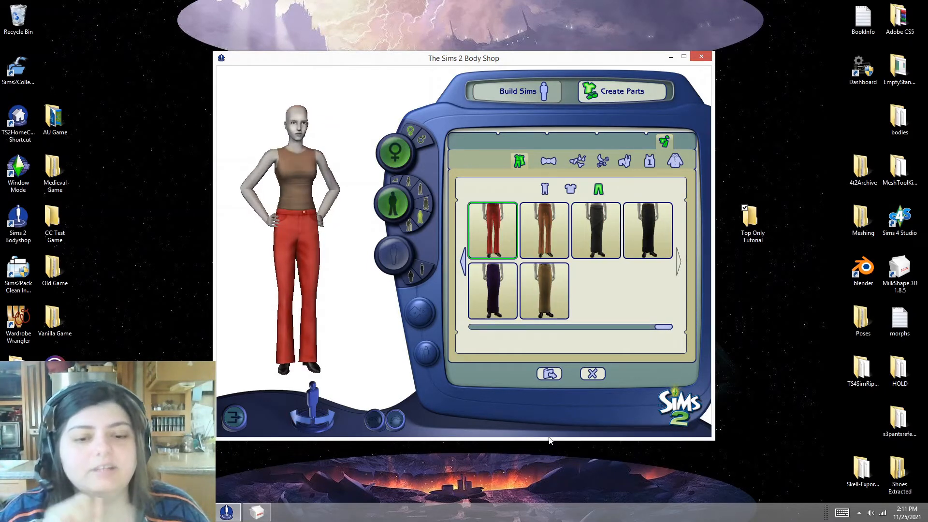
{"action": "left_click", "coordinate": [550, 374]}
{"action": "left_click", "coordinate": [524, 245]}
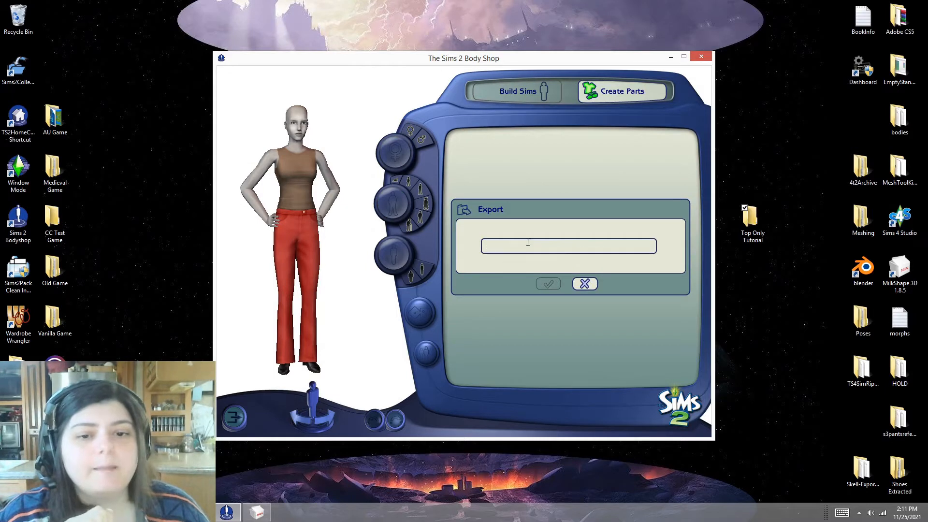
{"action": "type", "text": "AFpants"}
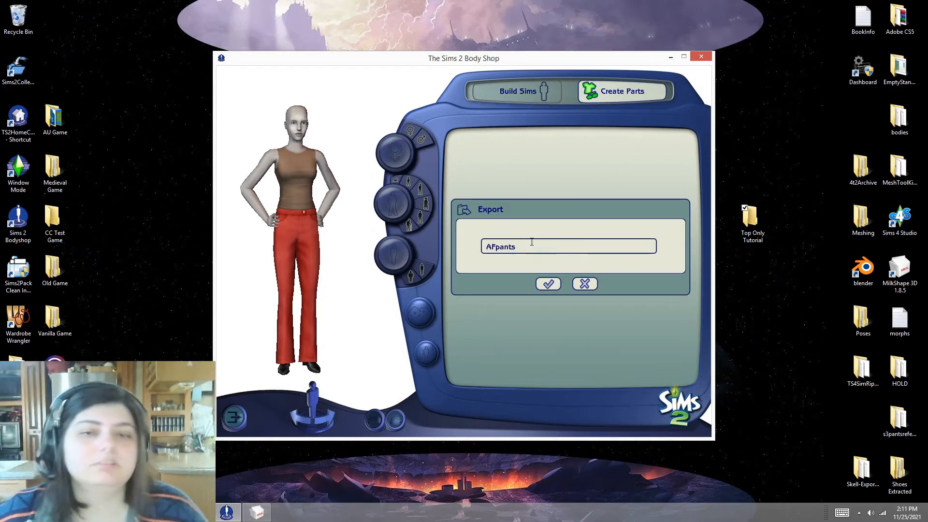
{"action": "left_click", "coordinate": [550, 284]}
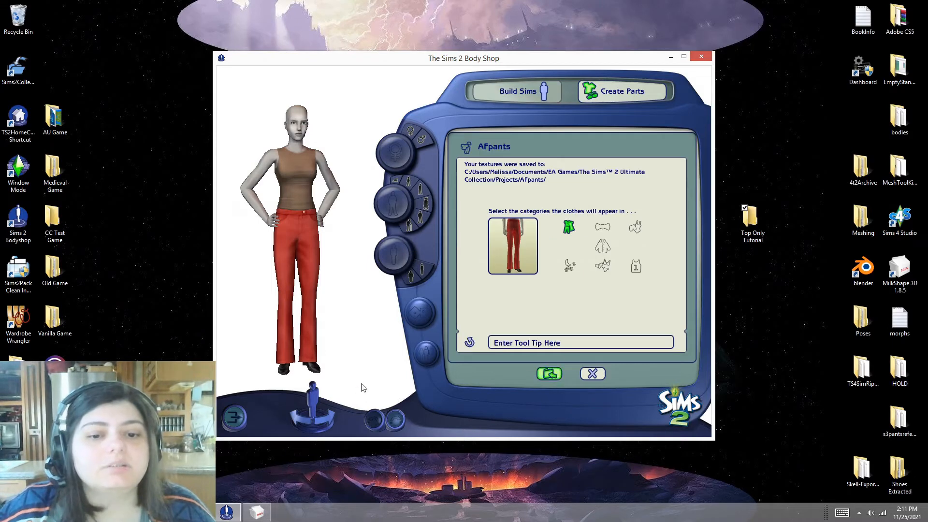
{"action": "key", "text": "Return"}
- Export the dark red off-shoulder long-sleeved everyday top as a project named AFtop2 and import it into the game
{"action": "left_click", "coordinate": [460, 266]}
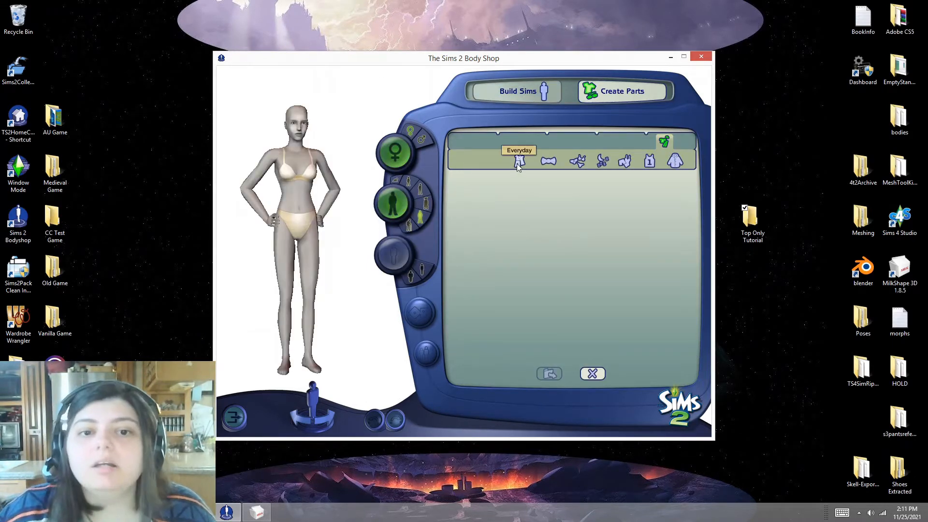
{"action": "left_click", "coordinate": [519, 162]}
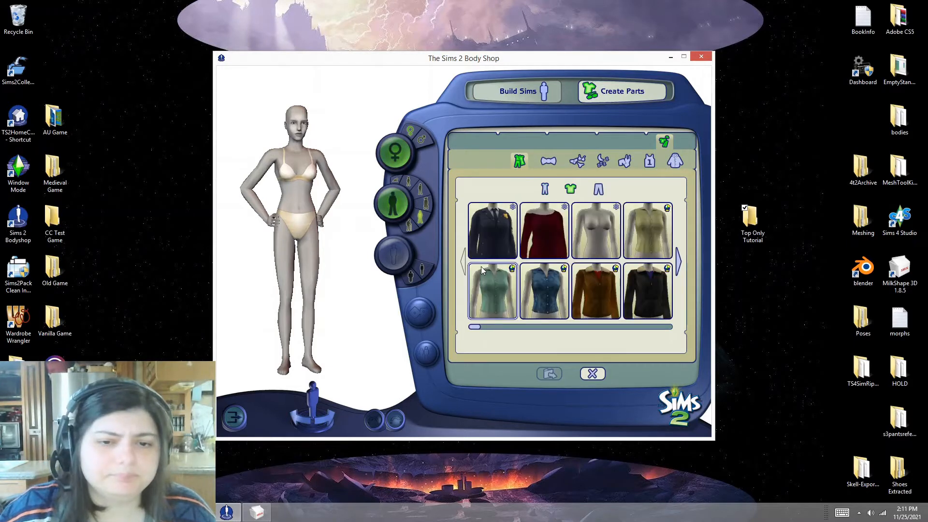
{"action": "left_click", "coordinate": [596, 232]}
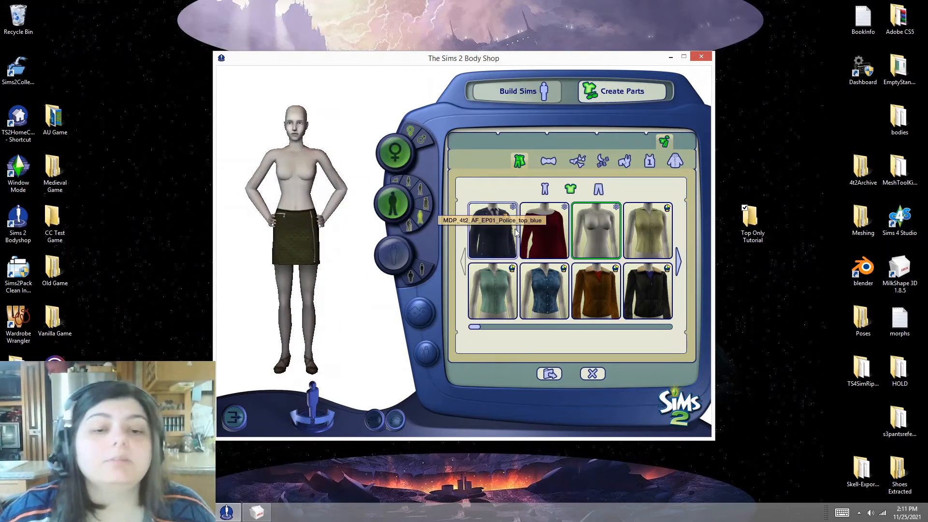
{"action": "left_click", "coordinate": [543, 231]}
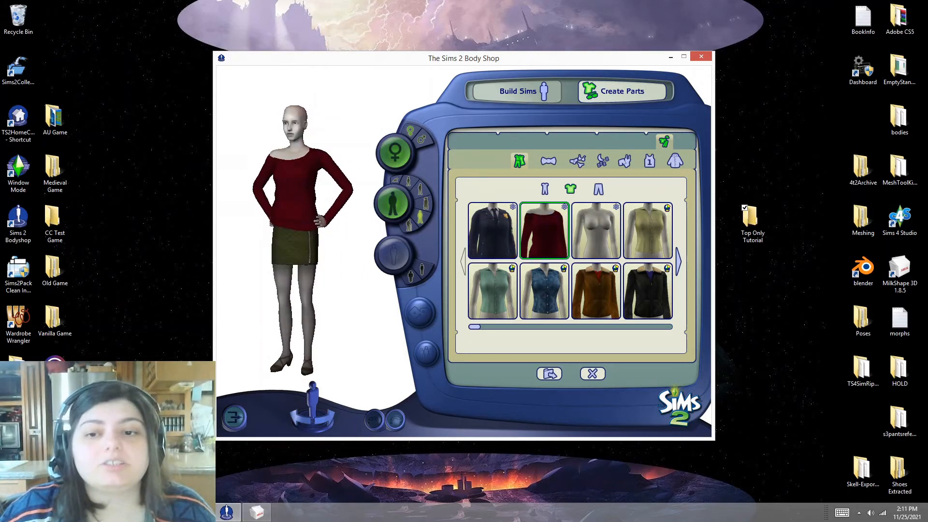
{"action": "left_click", "coordinate": [550, 375]}
{"action": "left_click", "coordinate": [542, 244]}
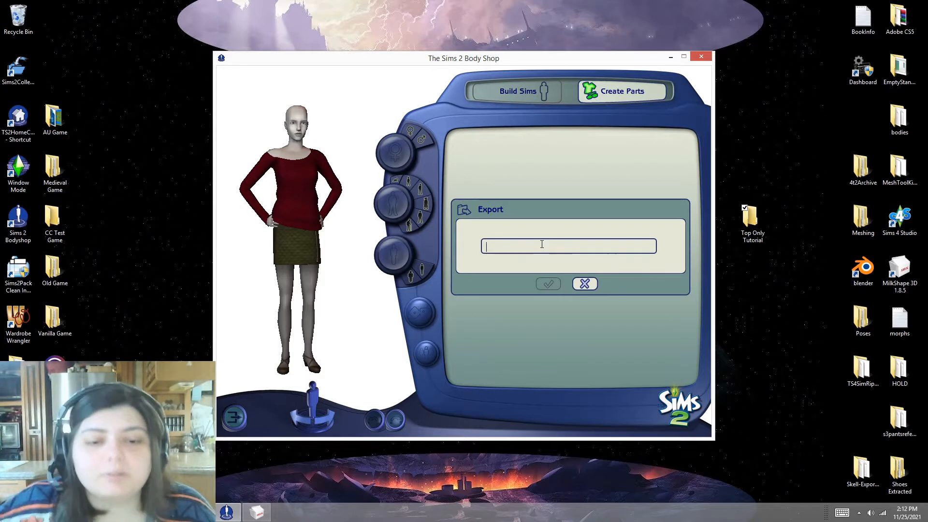
{"action": "type", "text": "AFtop2"}
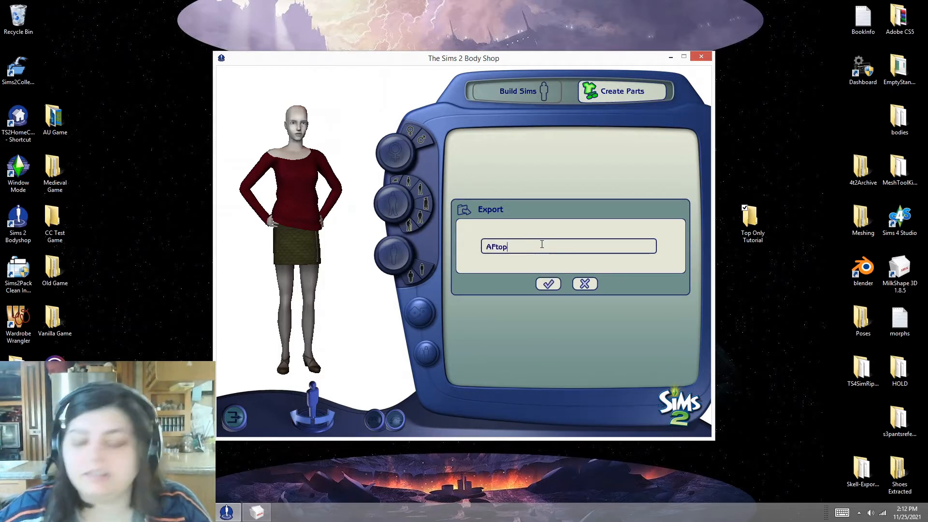
{"action": "left_click", "coordinate": [549, 285]}
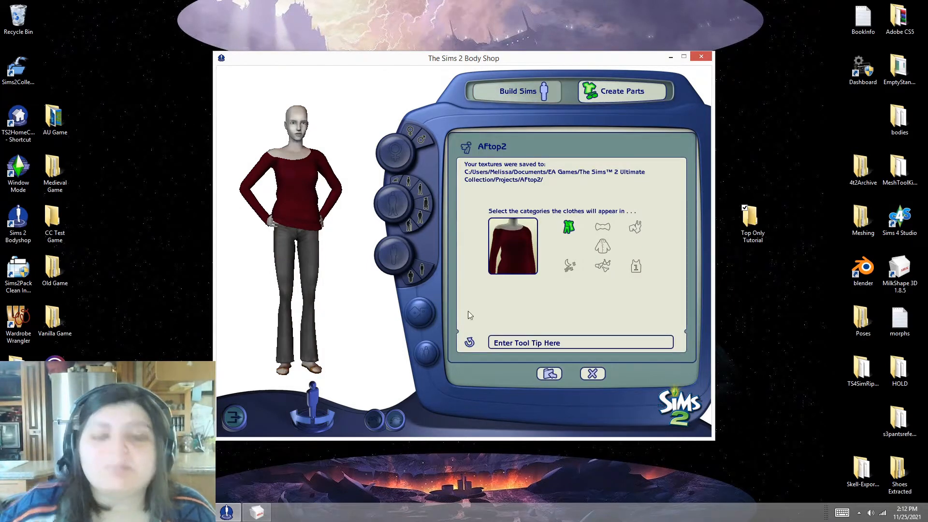
{"action": "left_click", "coordinate": [548, 374]}
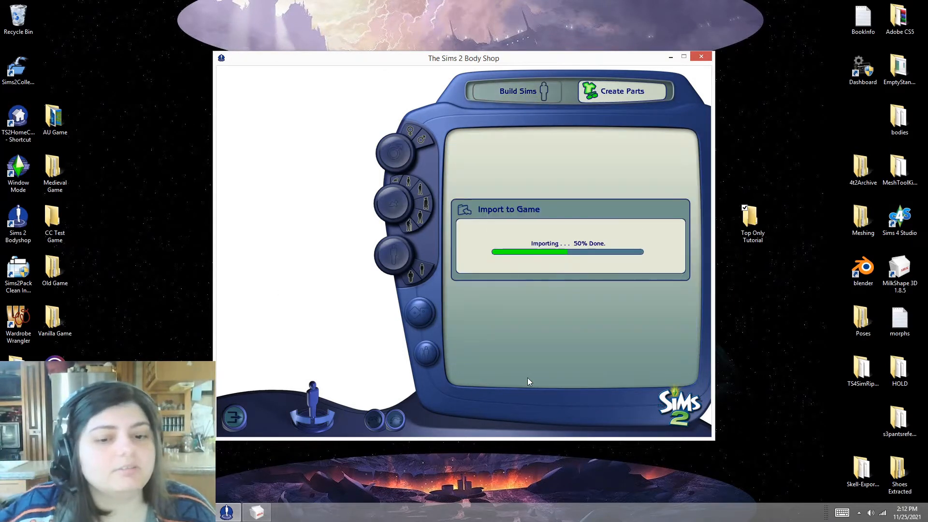
- Finish the import, back out of the clothing project screens, exit Body Shop and switch to SimPe
{"action": "left_click", "coordinate": [461, 265]}
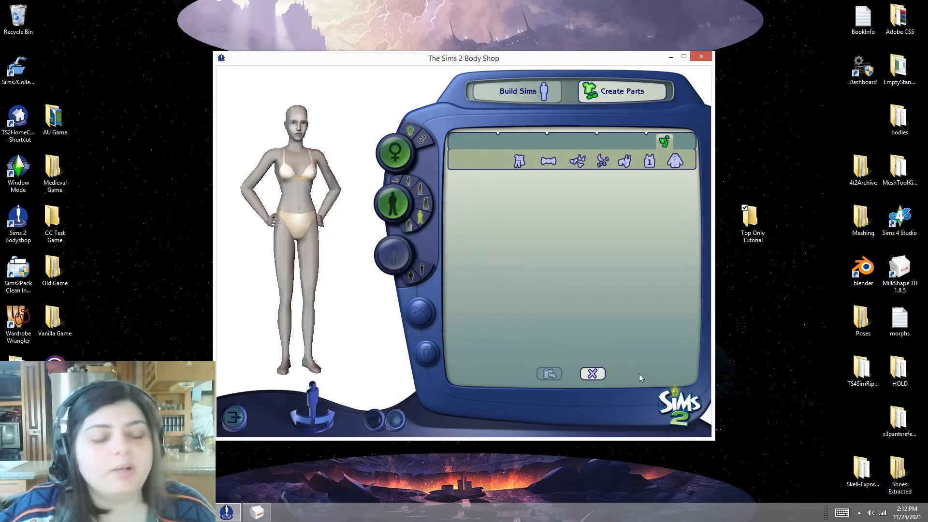
{"action": "left_click", "coordinate": [576, 376]}
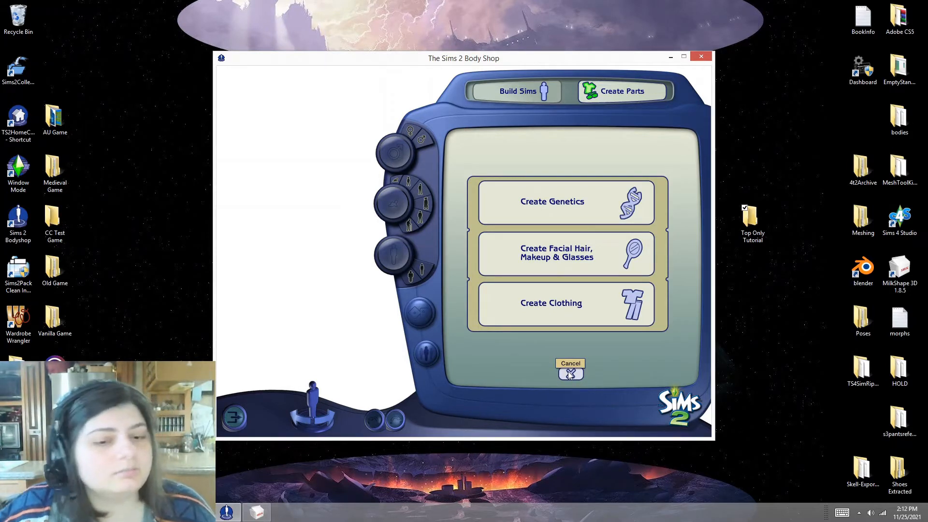
{"action": "left_click", "coordinate": [571, 375]}
{"action": "left_click", "coordinate": [571, 374]}
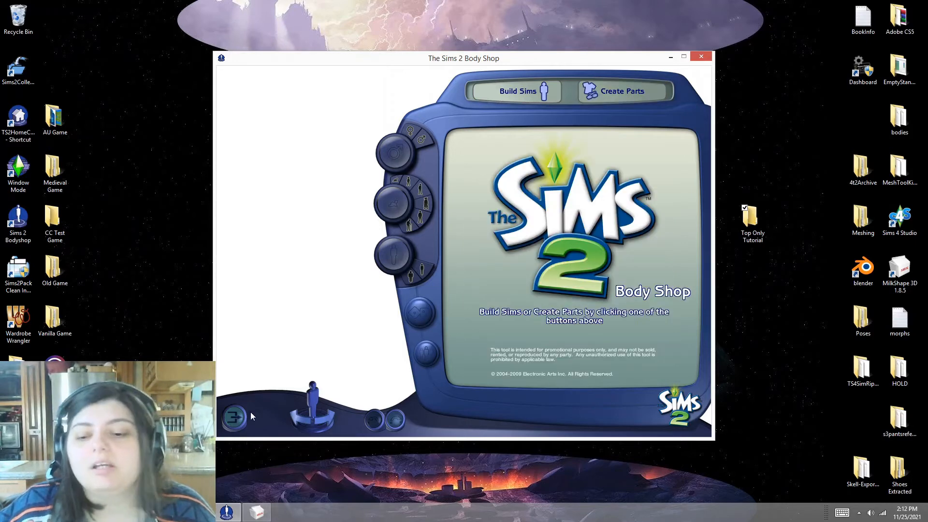
{"action": "left_click", "coordinate": [235, 417]}
{"action": "key", "text": "Return"}
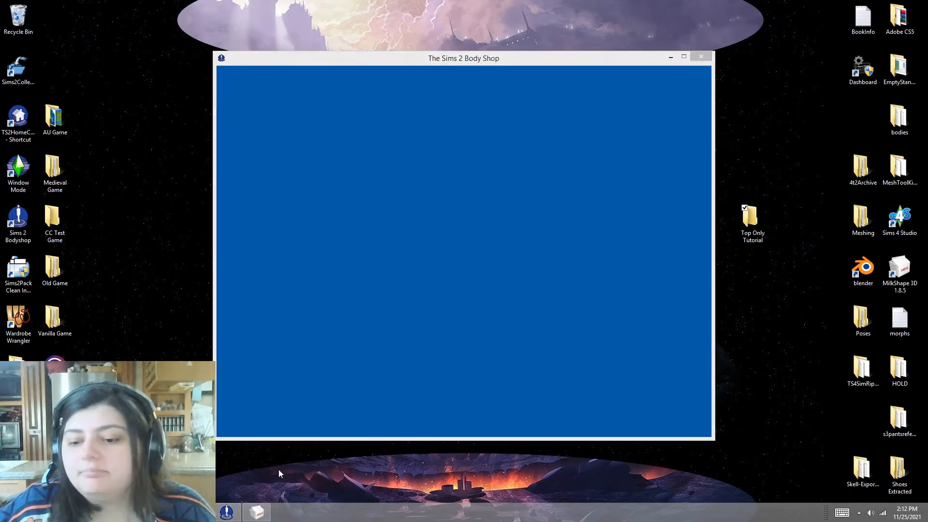
{"action": "left_click", "coordinate": [227, 511]}
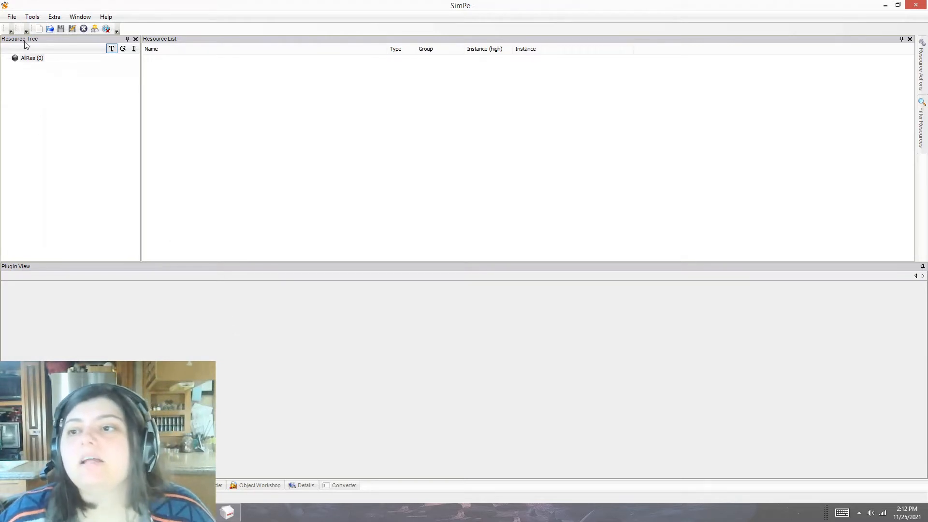
- Use the Body Mesh Tool to extract the mesh resources for the AFpants package in the SavedSims folder
{"action": "left_click", "coordinate": [32, 16]}
{"action": "mouse_move", "coordinate": [43, 42]}
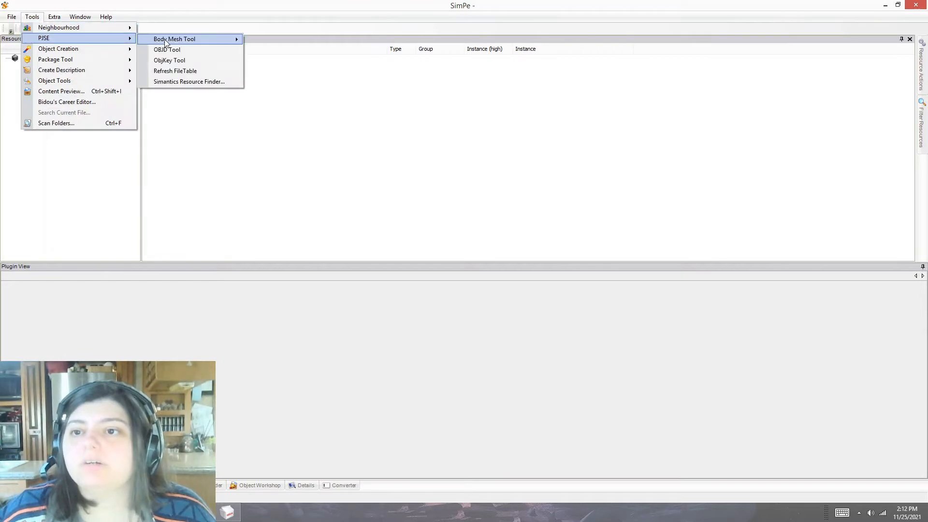
{"action": "mouse_move", "coordinate": [167, 42]}
{"action": "left_click", "coordinate": [271, 40]}
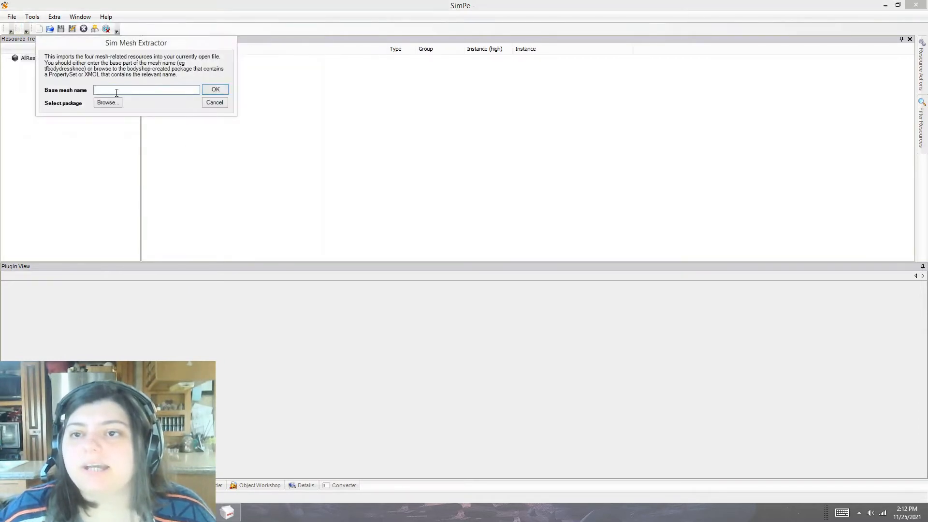
{"action": "left_click", "coordinate": [106, 101]}
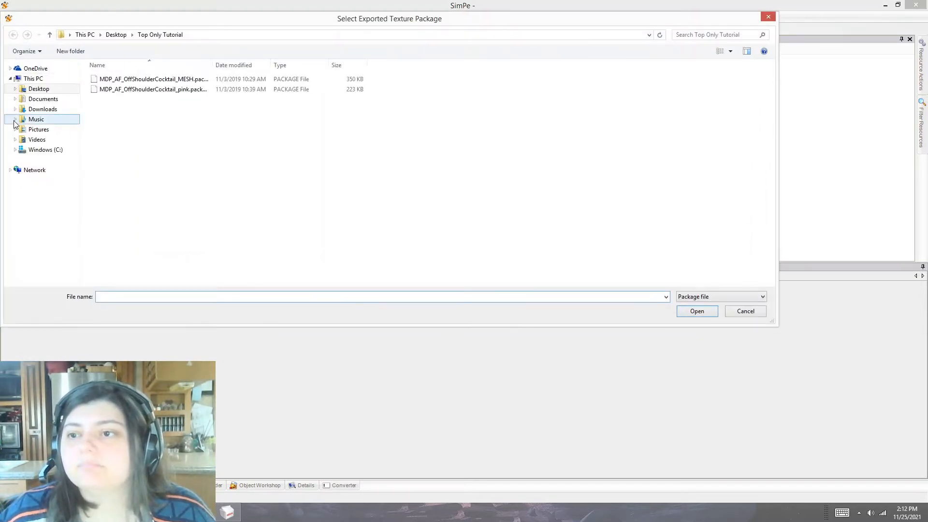
{"action": "left_click", "coordinate": [43, 98]}
{"action": "double_click", "coordinate": [111, 109]}
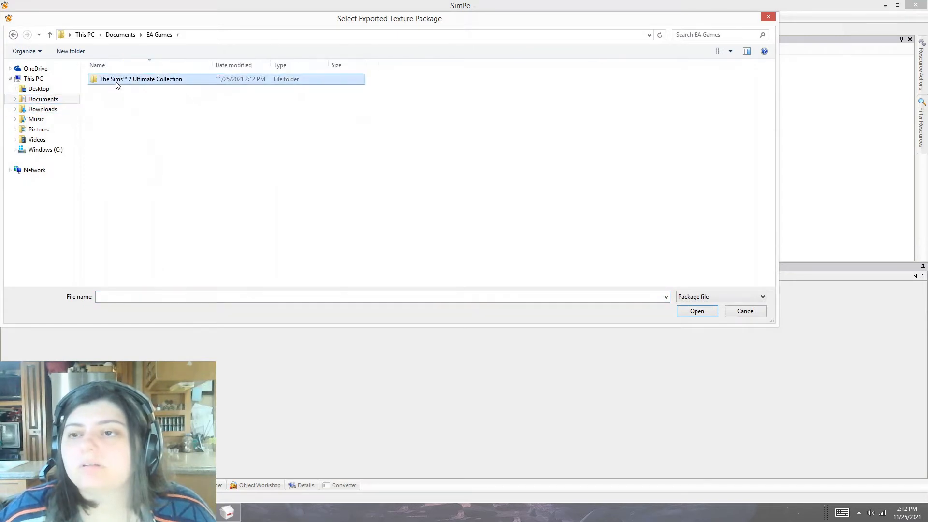
{"action": "double_click", "coordinate": [114, 83]}
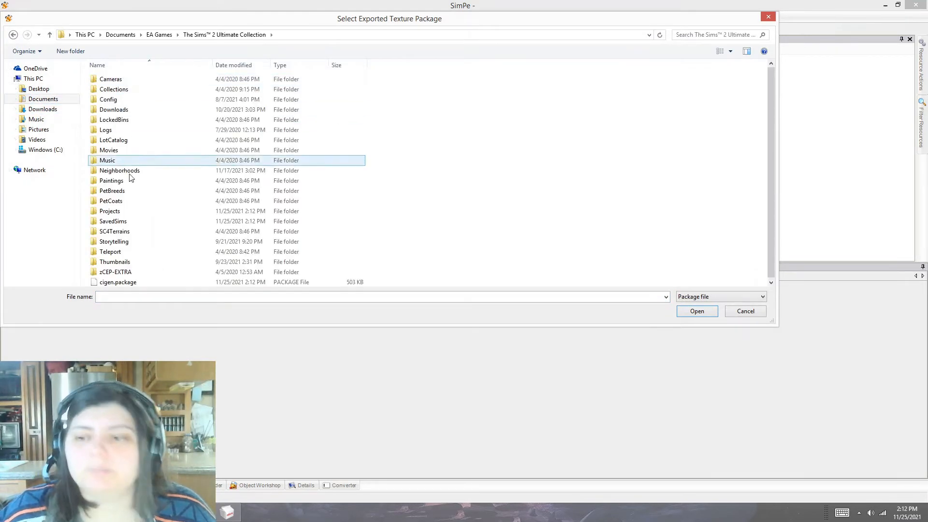
{"action": "double_click", "coordinate": [129, 224]}
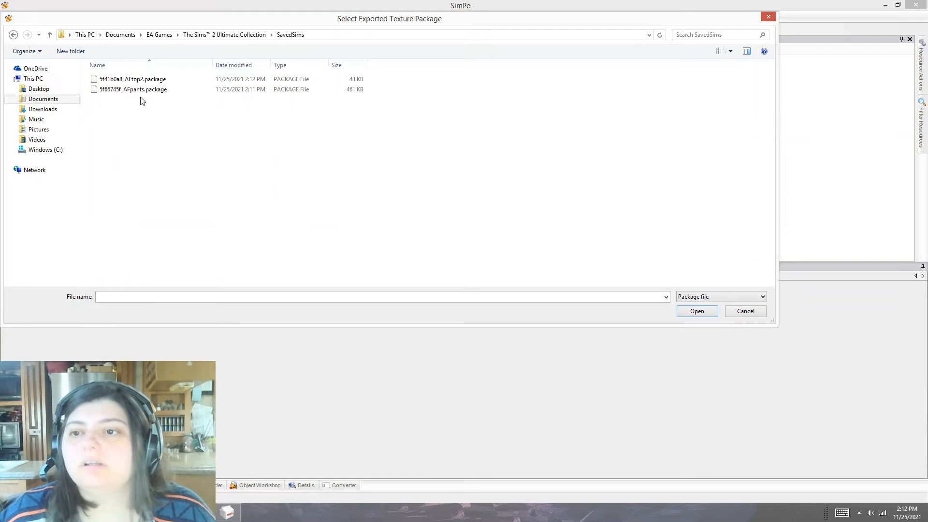
{"action": "double_click", "coordinate": [137, 89]}
- Extract the pants' Geometric Data Container to the Top Only Tutorial folder on the Desktop as AFpants
{"action": "left_click", "coordinate": [118, 66]}
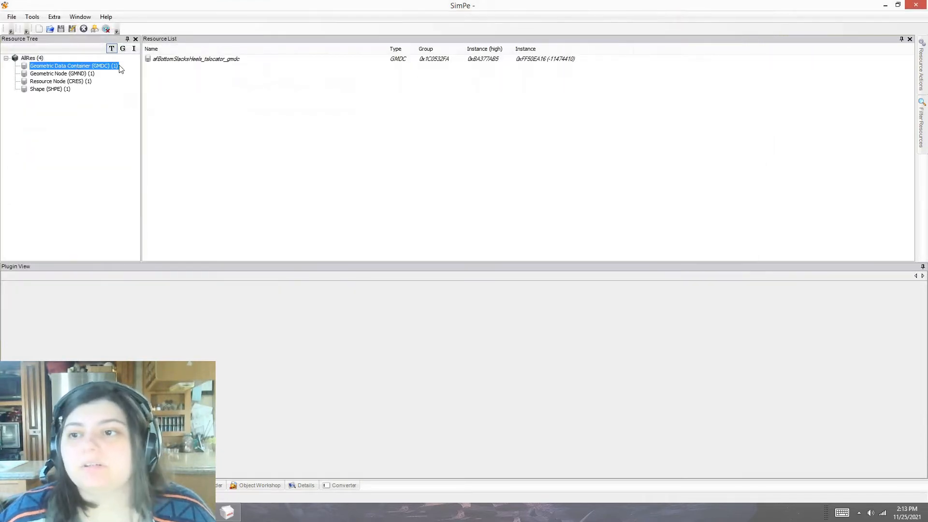
{"action": "left_click", "coordinate": [196, 58]}
{"action": "right_click", "coordinate": [195, 59]}
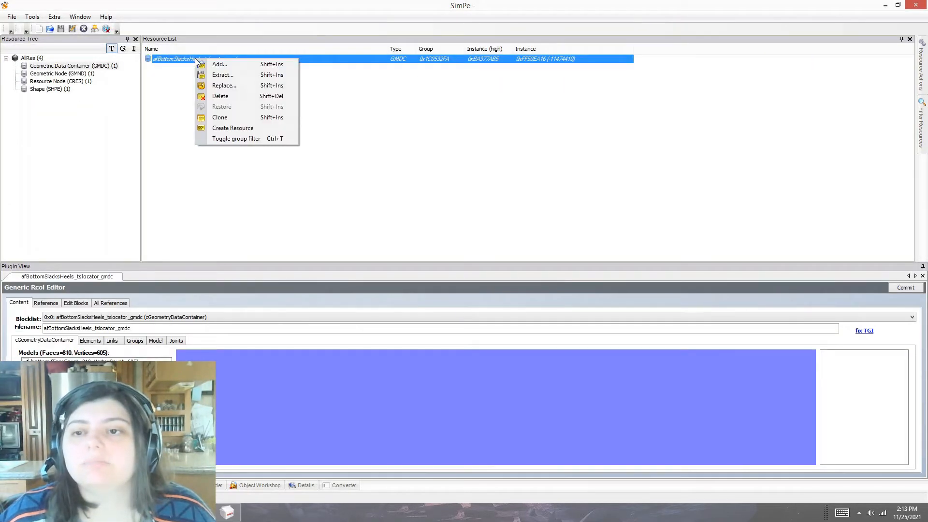
{"action": "left_click", "coordinate": [230, 75]}
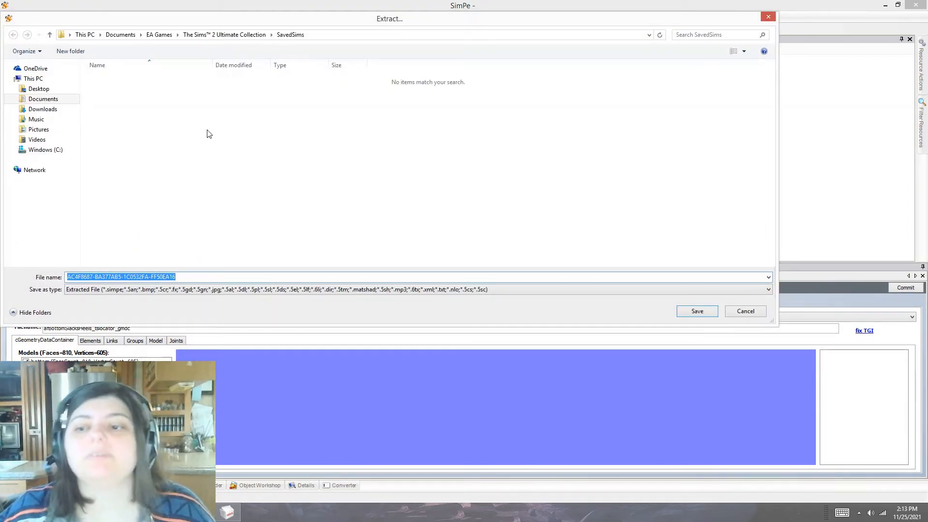
{"action": "left_click", "coordinate": [37, 89]}
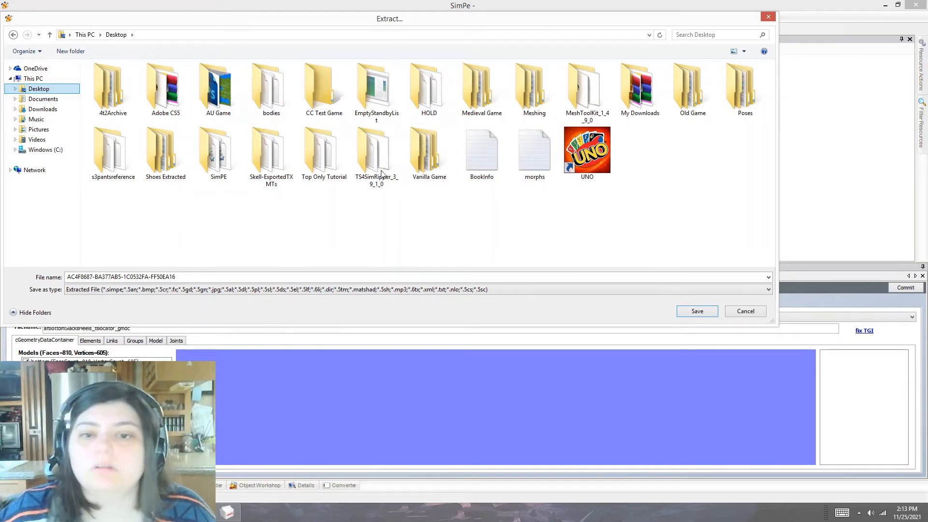
{"action": "double_click", "coordinate": [319, 153]}
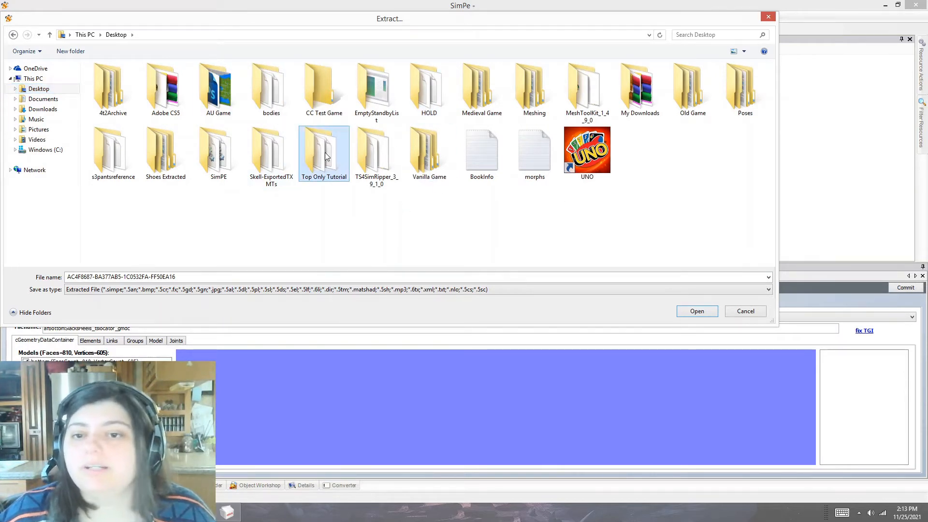
{"action": "left_click", "coordinate": [201, 277]}
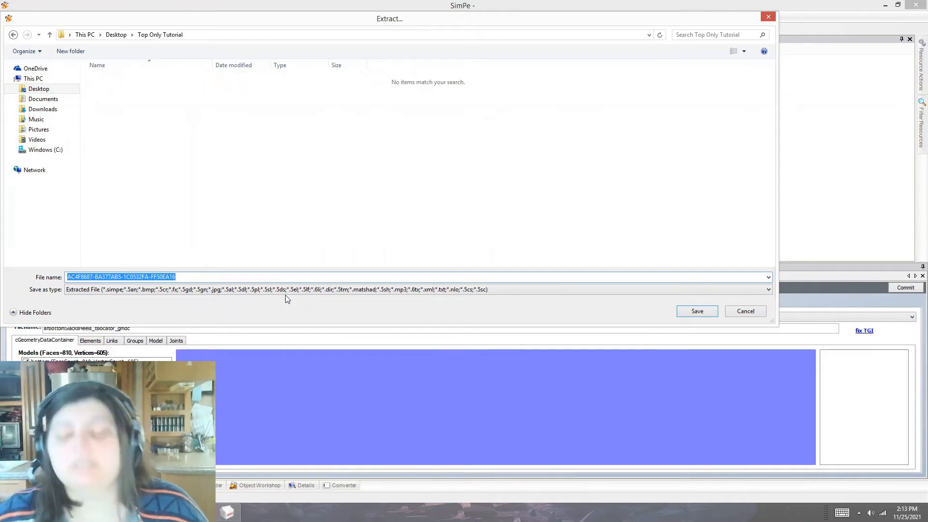
{"action": "type", "text": "AFpants"}
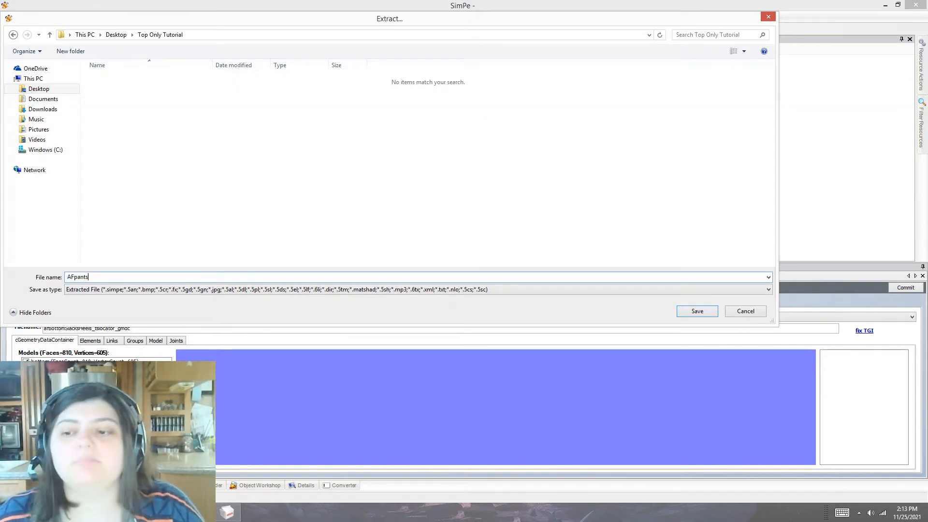
{"action": "key", "text": "Return"}
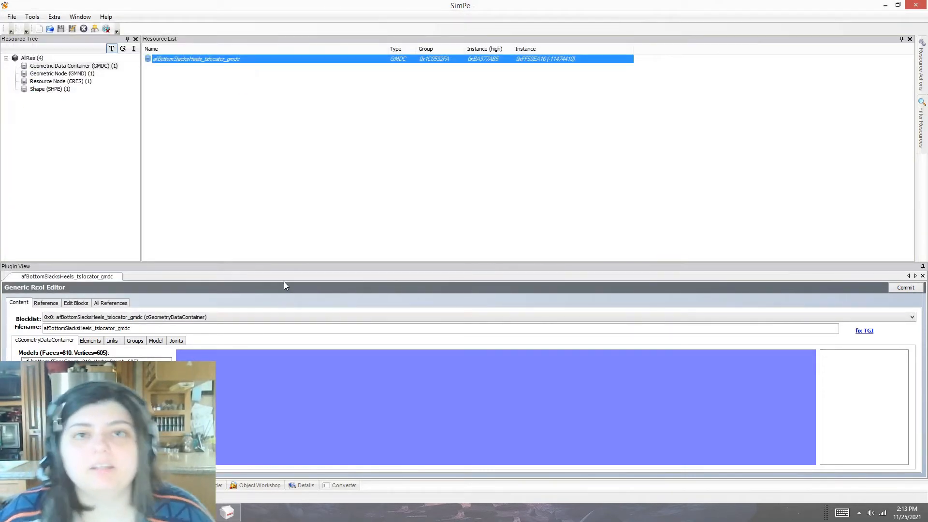
- Close the pants package without saving and open MDP_AF_OffShoulderCocktail_MESH.package
{"action": "left_click", "coordinate": [84, 30]}
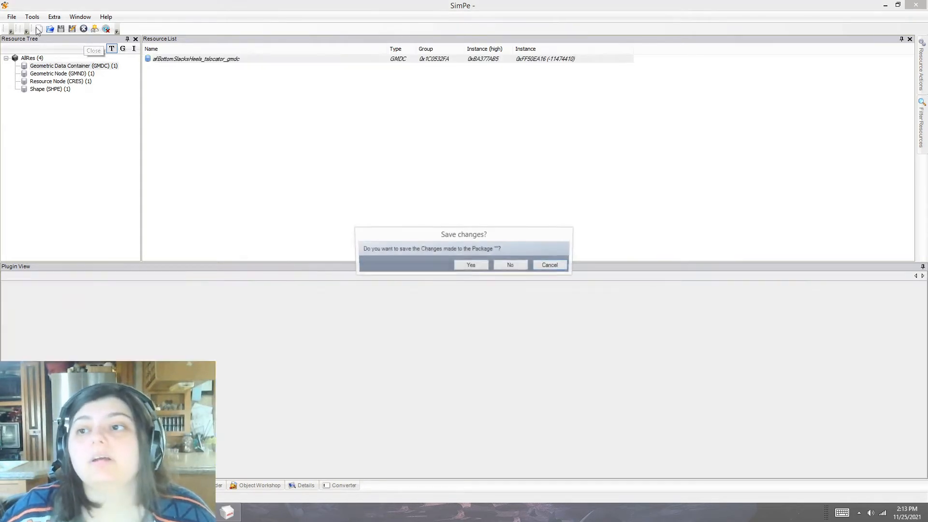
{"action": "left_click", "coordinate": [511, 265]}
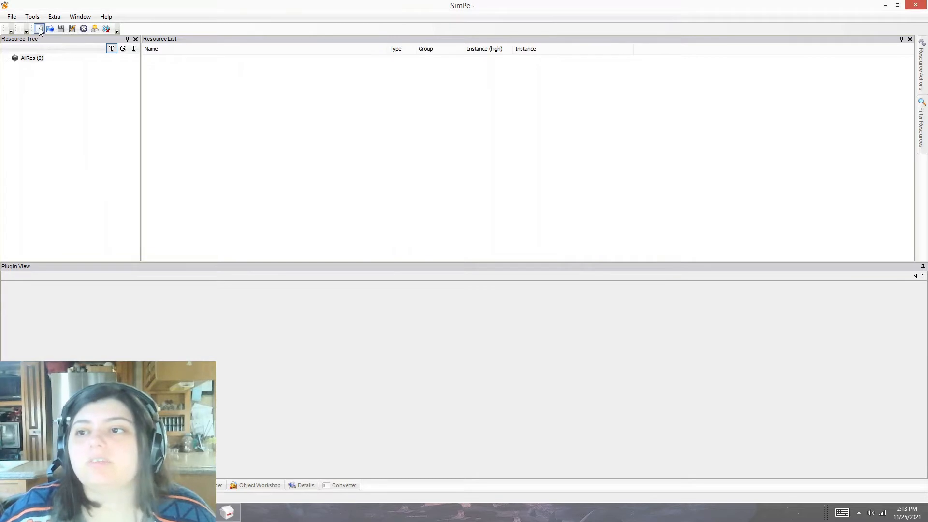
{"action": "left_click", "coordinate": [51, 29]}
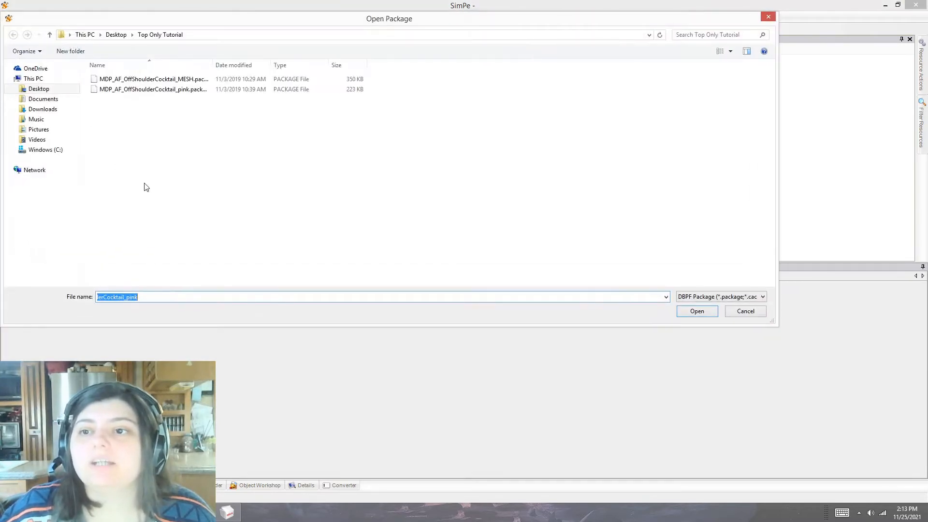
{"action": "left_click", "coordinate": [173, 80]}
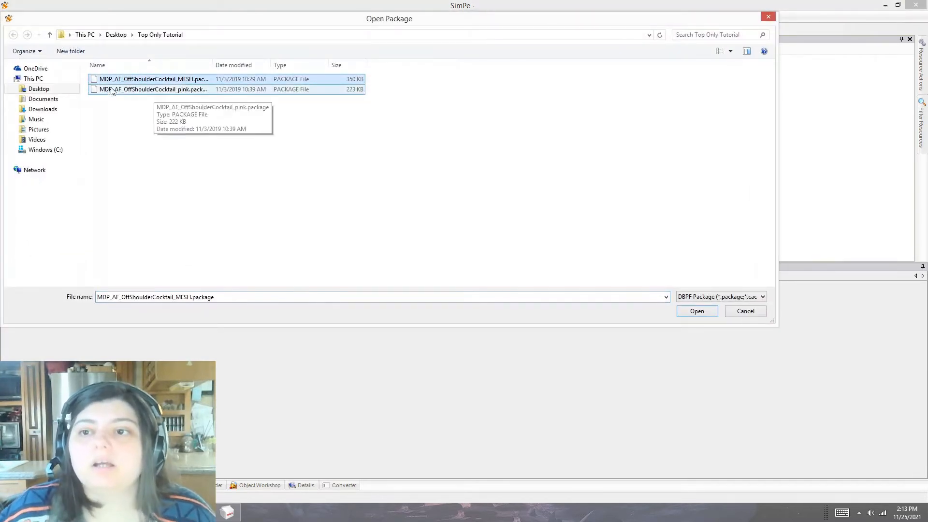
{"action": "double_click", "coordinate": [192, 80]}
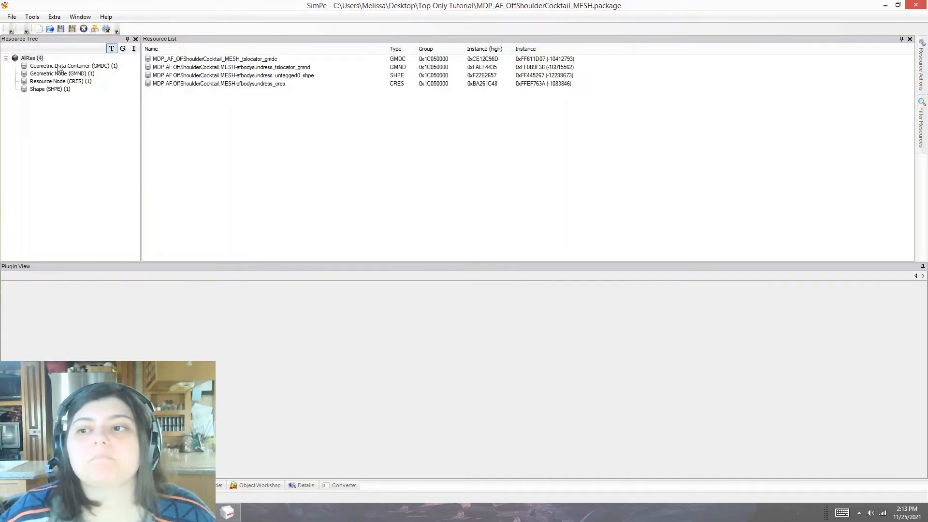
- Extract the cocktail dress's Geometric Data Container to the Top Only Tutorial folder as dress
{"action": "left_click", "coordinate": [58, 66]}
{"action": "left_click", "coordinate": [198, 59]}
{"action": "right_click", "coordinate": [198, 59]}
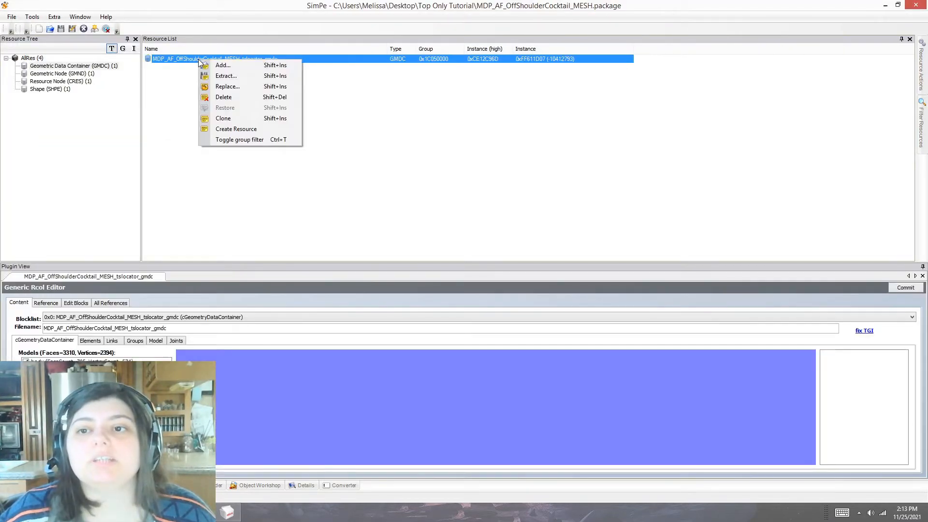
{"action": "left_click", "coordinate": [224, 76]}
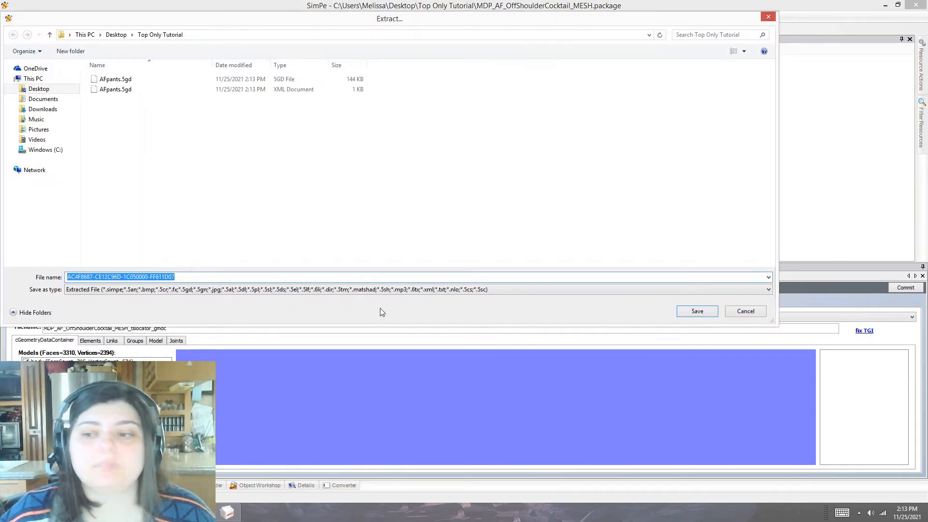
{"action": "type", "text": "dress"}
{"action": "key", "text": "Return"}
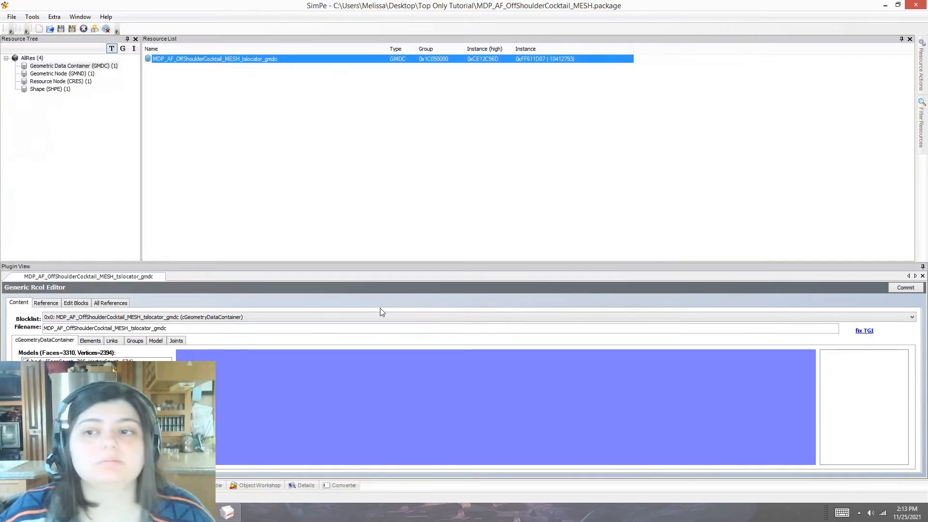
- Start from an empty file, open MDP_AF_OffShoulderCocktail_pink.package and list its Texture Image resources
{"action": "left_click", "coordinate": [39, 29]}
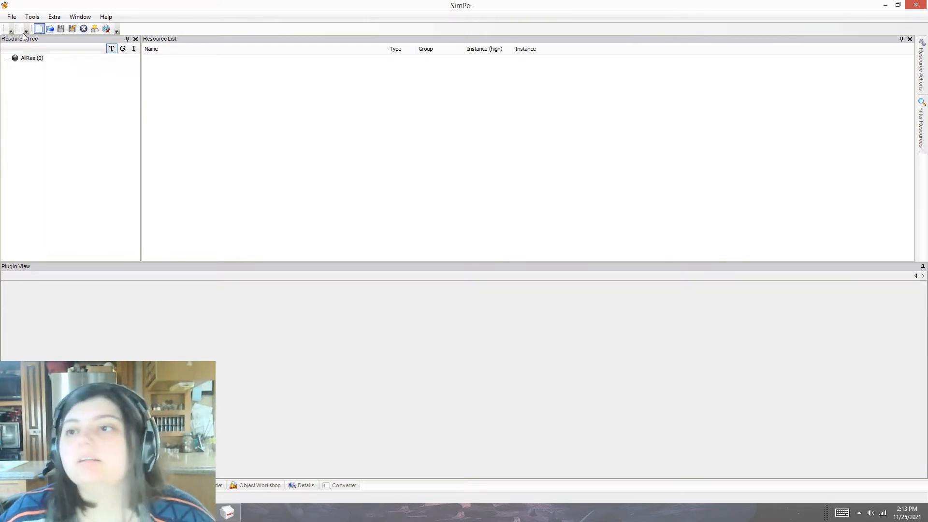
{"action": "left_click", "coordinate": [50, 29]}
{"action": "double_click", "coordinate": [166, 90]}
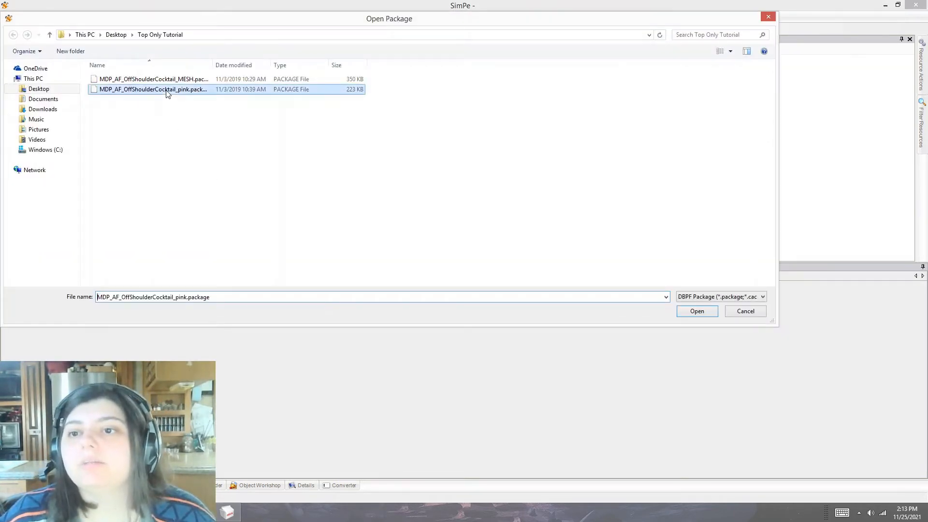
{"action": "left_click", "coordinate": [57, 113]}
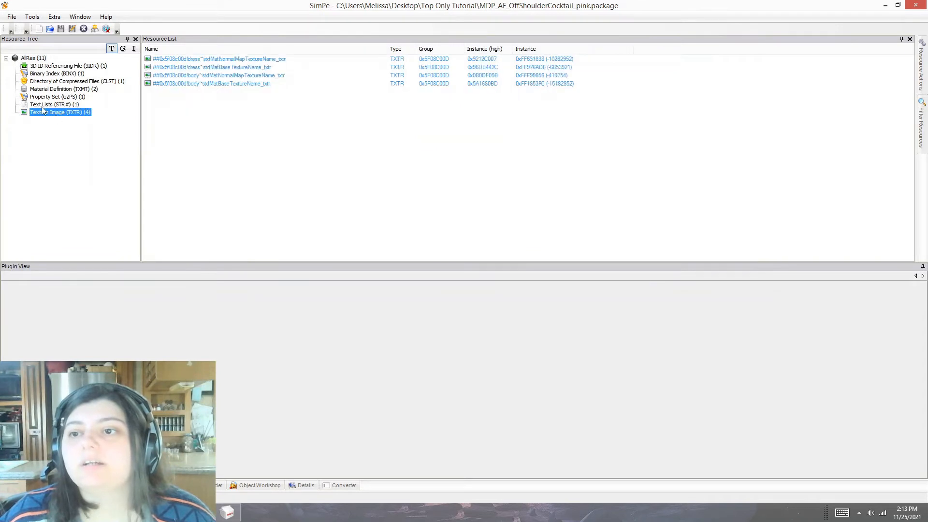
- Preview the dress and body textures, and export the dress's stdMatBaseTextureName image to the Top Only Tutorial folder
{"action": "left_click", "coordinate": [226, 59]}
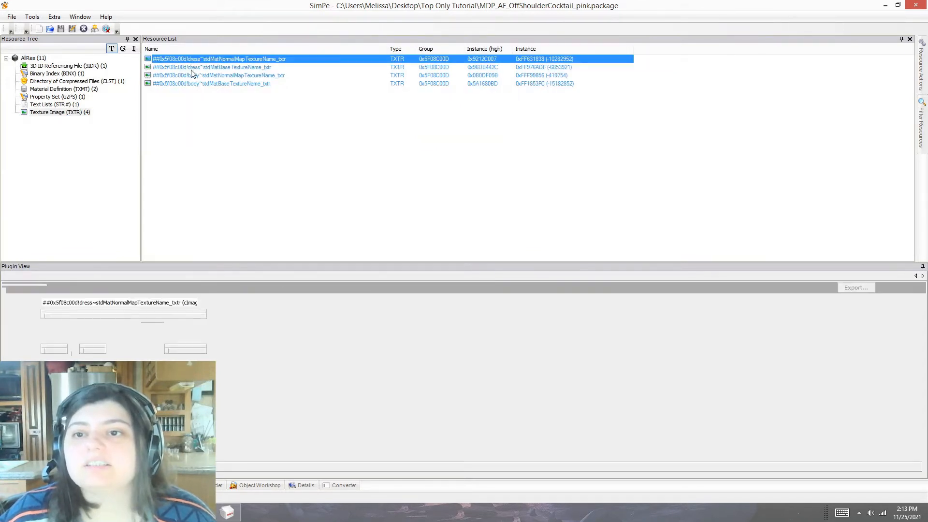
{"action": "left_click", "coordinate": [206, 69]}
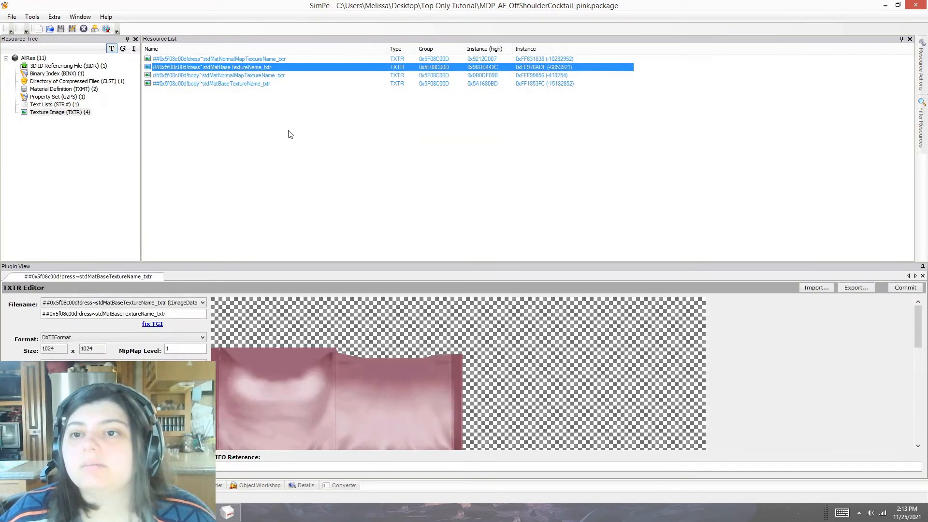
{"action": "left_click_drag", "start_coordinate": [917, 326], "coordinate": [915, 279]}
{"action": "left_click", "coordinate": [239, 83]}
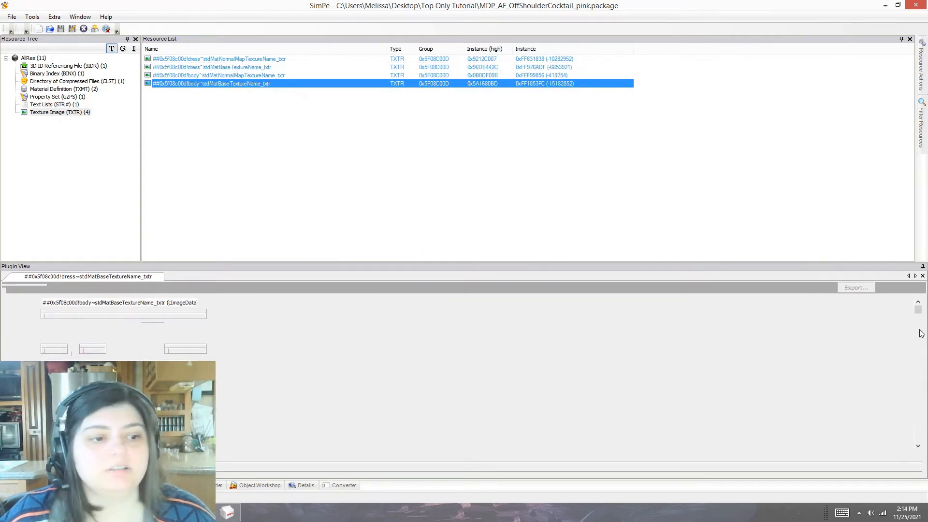
{"action": "left_click_drag", "start_coordinate": [921, 330], "coordinate": [909, 305]}
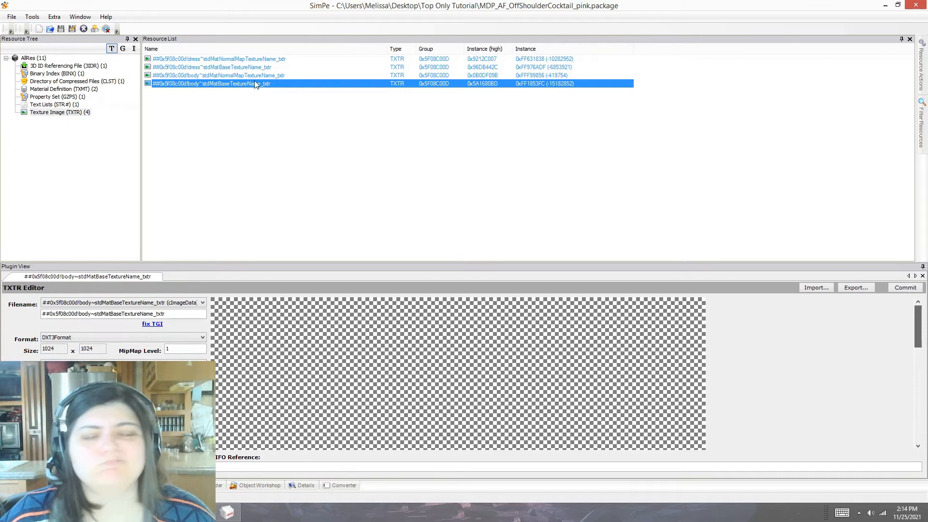
{"action": "left_click", "coordinate": [223, 67]}
{"action": "left_click", "coordinate": [857, 288]}
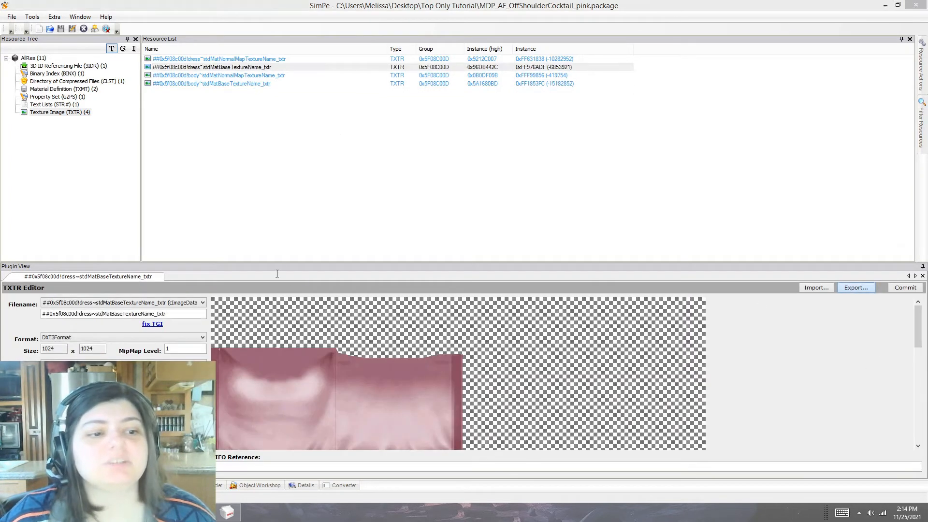
{"action": "left_click", "coordinate": [679, 312]}
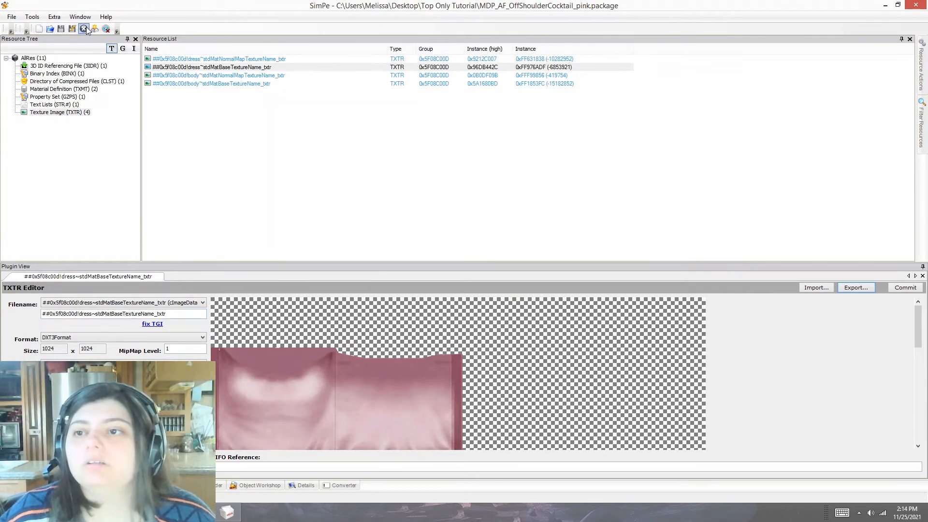
- Close the pink dress package and check the extracted mesh, texture and package files in the Top Only Tutorial folder on the Desktop
{"action": "left_click", "coordinate": [84, 28]}
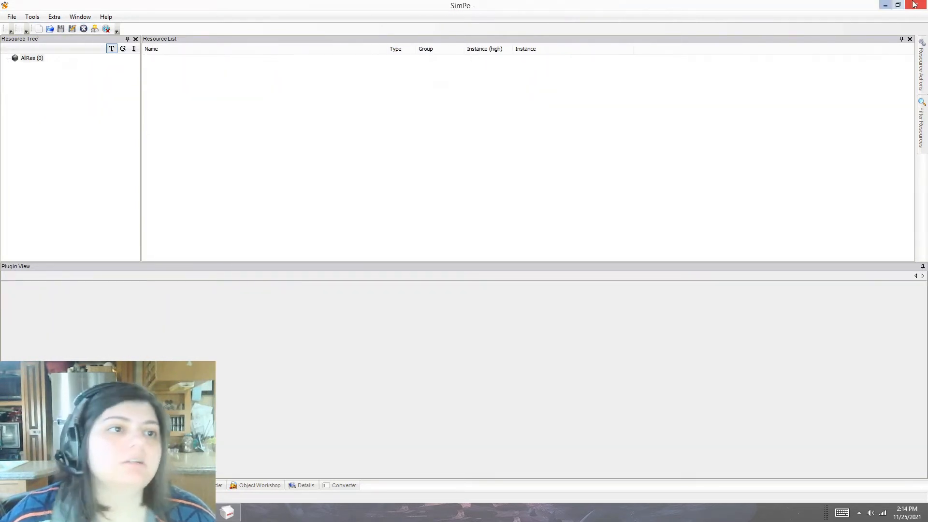
{"action": "left_click", "coordinate": [886, 4]}
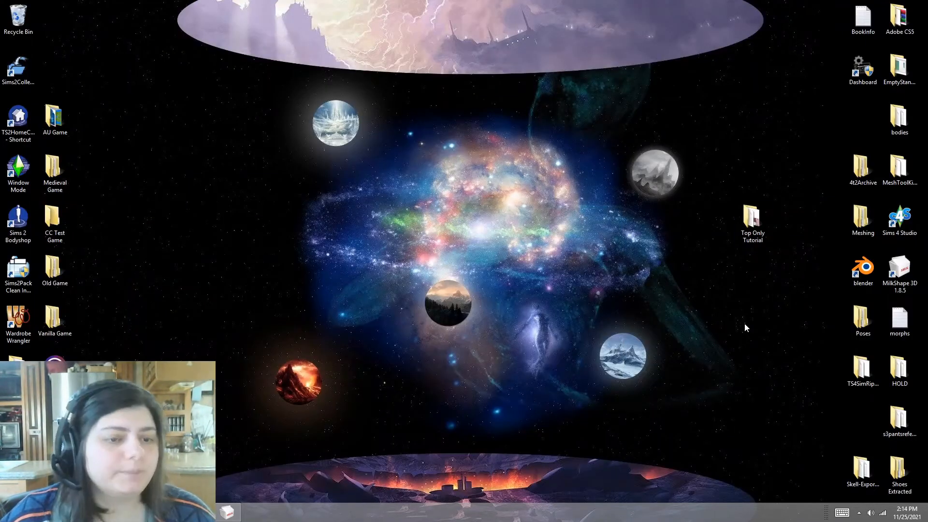
{"action": "double_click", "coordinate": [751, 219]}
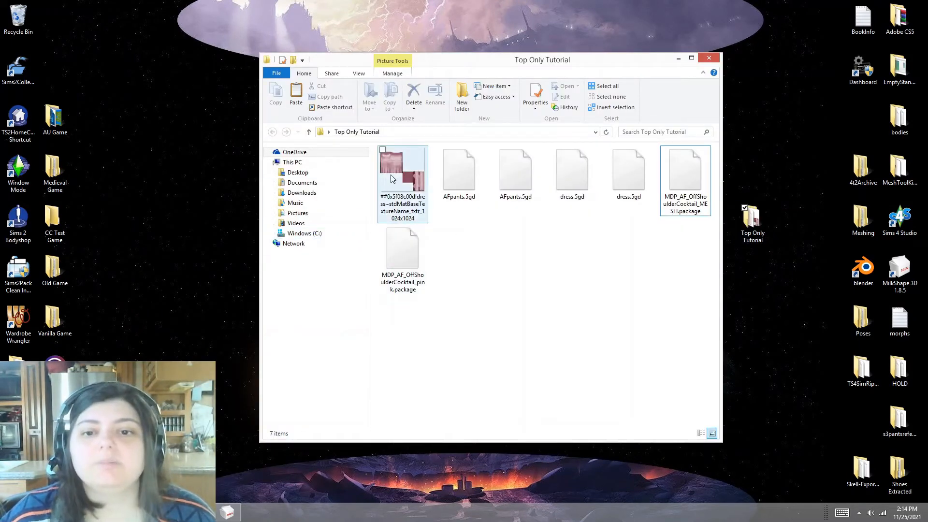
{"action": "left_click", "coordinate": [689, 172]}
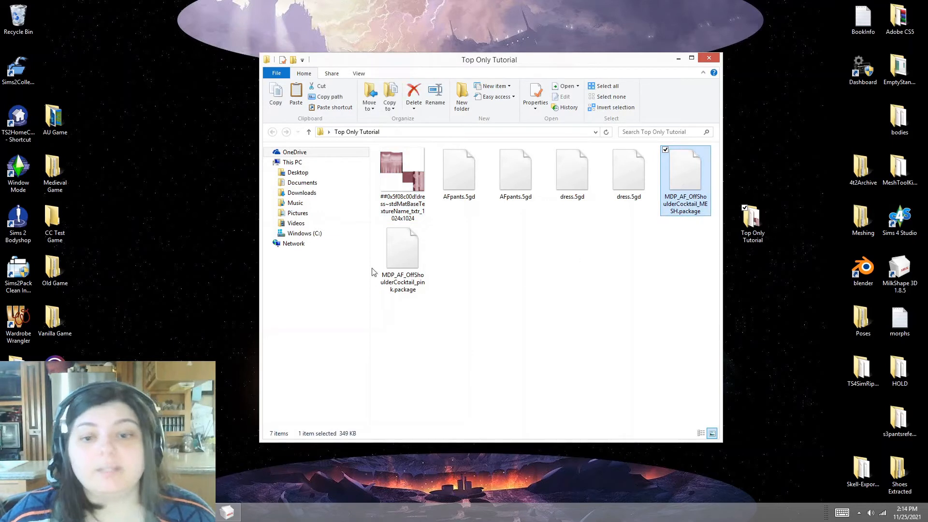
{"action": "left_click", "coordinate": [412, 270]}
{"action": "left_click", "coordinate": [594, 263]}
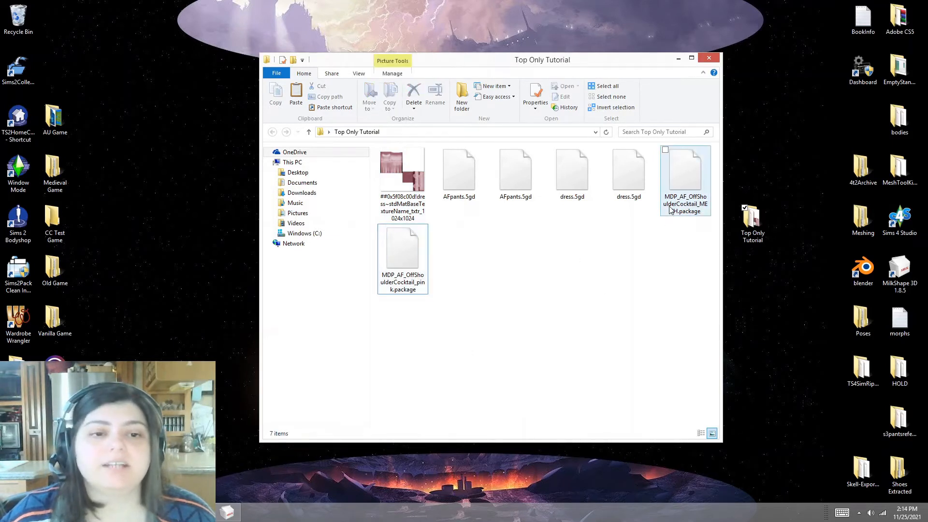
{"action": "left_click", "coordinate": [554, 179]}
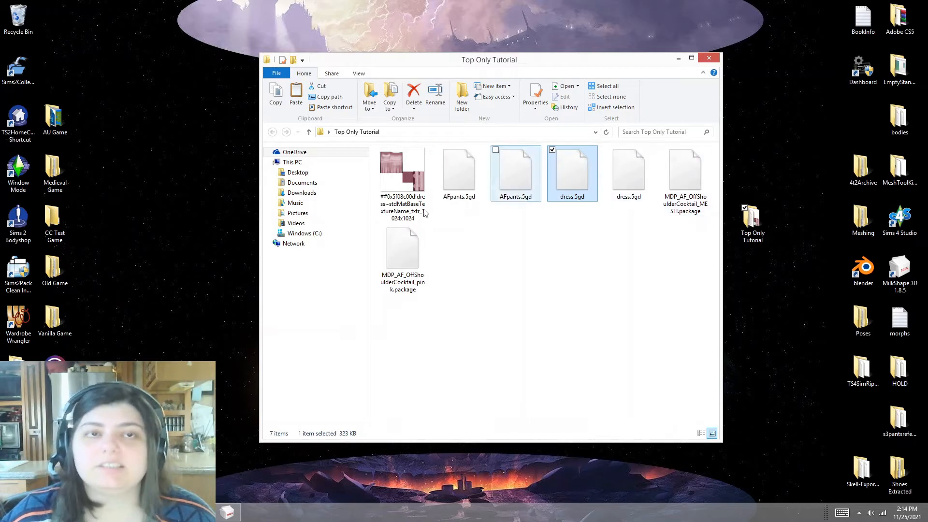
{"action": "left_click", "coordinate": [399, 168]}
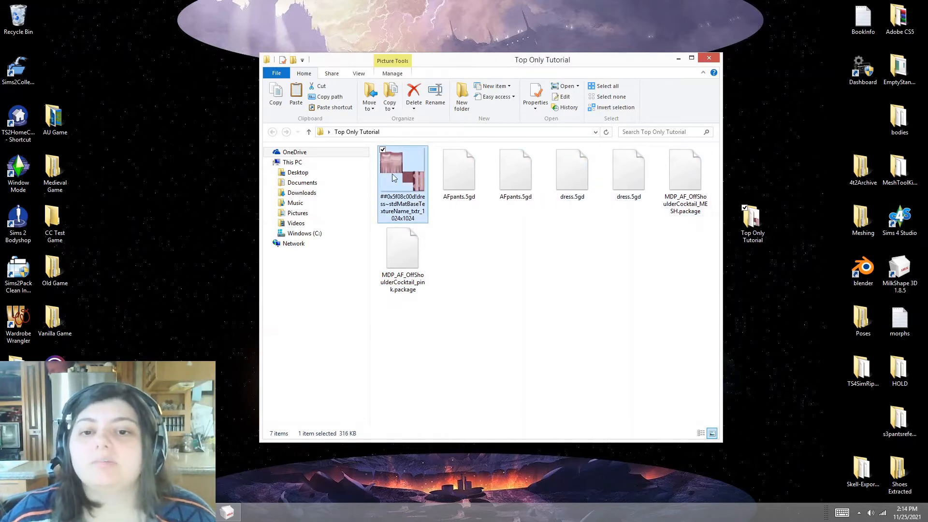
{"action": "left_click", "coordinate": [650, 345]}
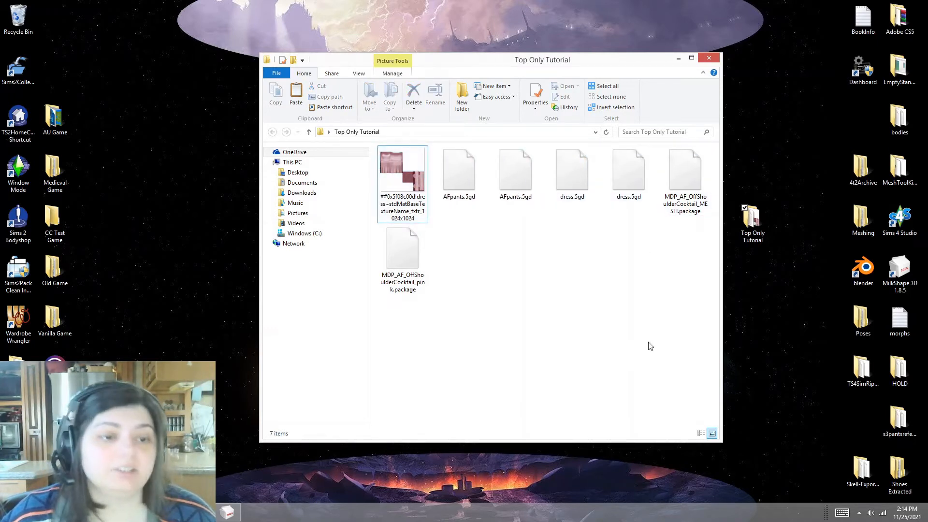
- Switch to MilkShape 3D and import dress.5gd with the Sims2 UniMesh importer, creating blend groups
{"action": "left_click", "coordinate": [227, 514]}
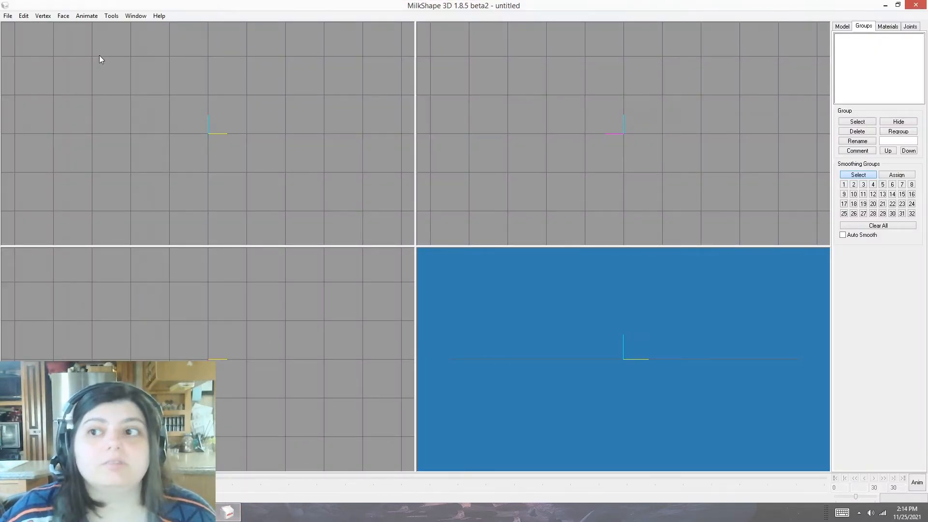
{"action": "left_click", "coordinate": [9, 17]}
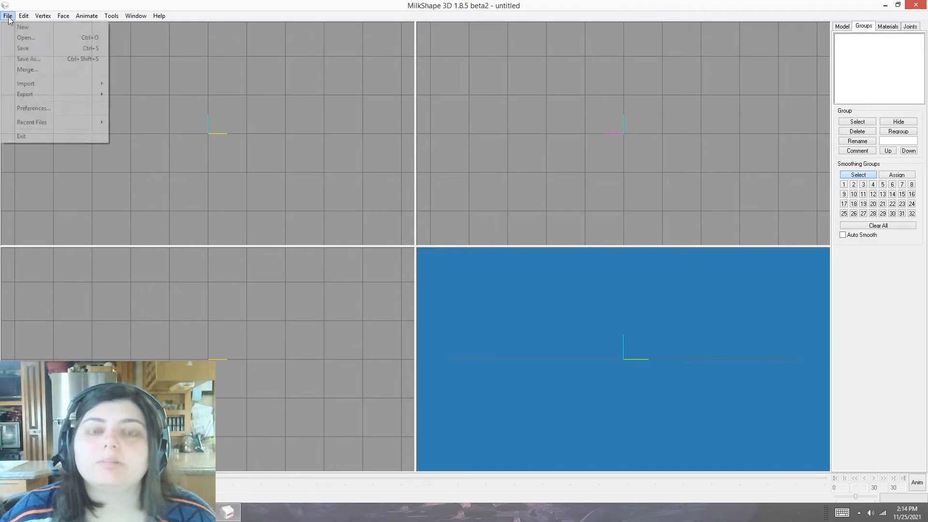
{"action": "mouse_move", "coordinate": [31, 84]}
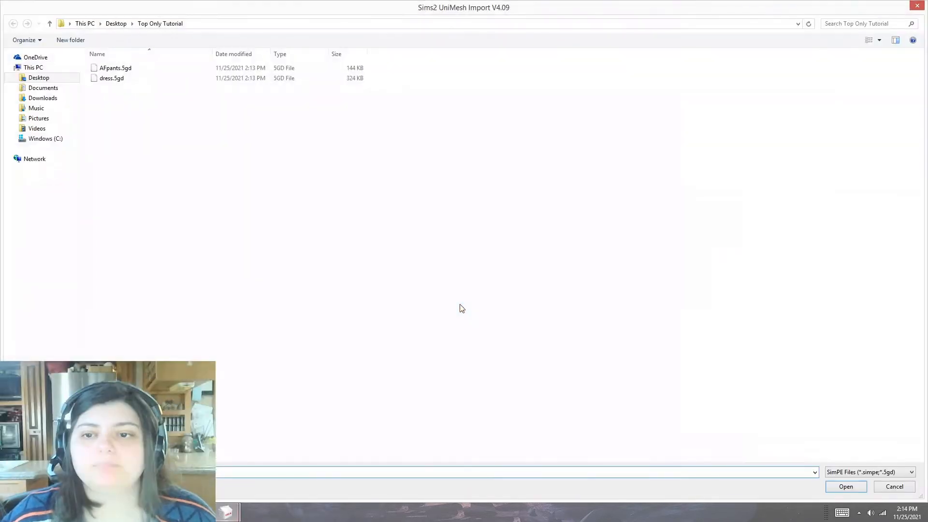
{"action": "left_click", "coordinate": [121, 78]}
{"action": "double_click", "coordinate": [121, 79]}
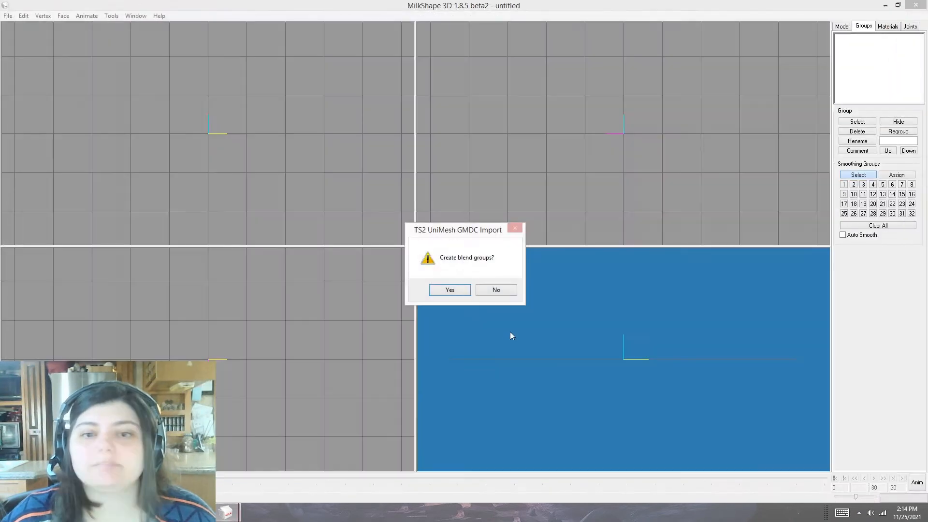
{"action": "left_click", "coordinate": [445, 290]}
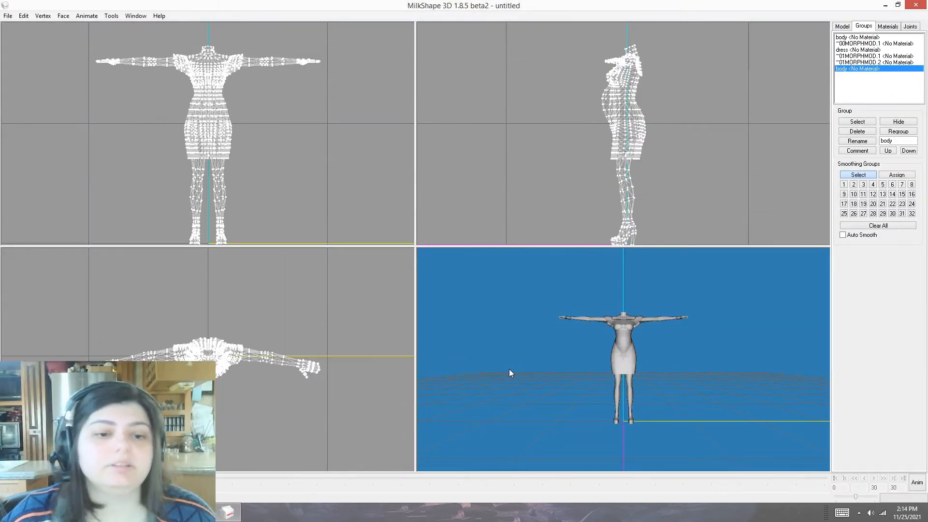
- Hide the dress's ~00MORPHMOD.1, ~01MORPHMOD.2 and ~01MORPHMOD.1 morph groups
{"action": "mouse_move", "coordinate": [509, 372]}
{"action": "left_mouse_down"}
{"action": "mouse_move", "coordinate": [627, 381]}
{"action": "mouse_move", "coordinate": [261, 382]}
{"action": "mouse_move", "coordinate": [642, 384]}
{"action": "mouse_move", "coordinate": [489, 383]}
{"action": "mouse_move", "coordinate": [514, 383]}
{"action": "left_mouse_up"}
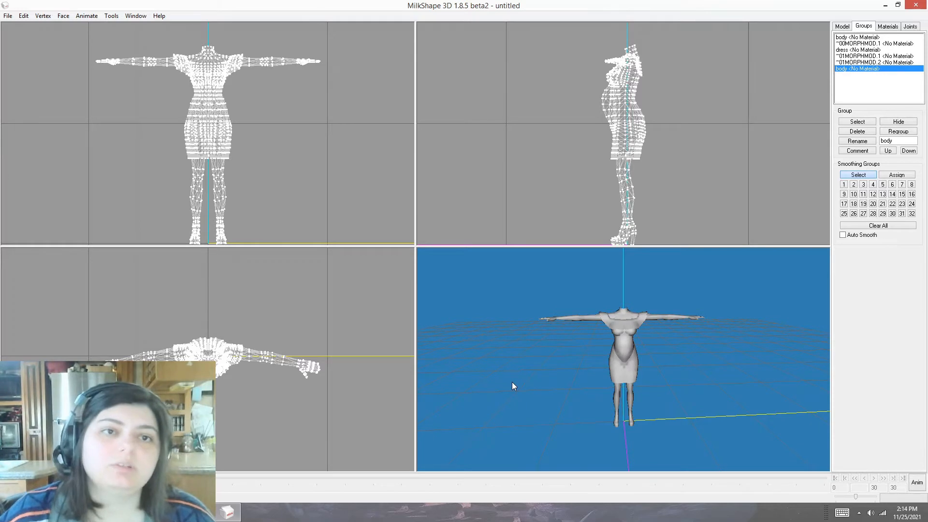
{"action": "left_click", "coordinate": [858, 37]}
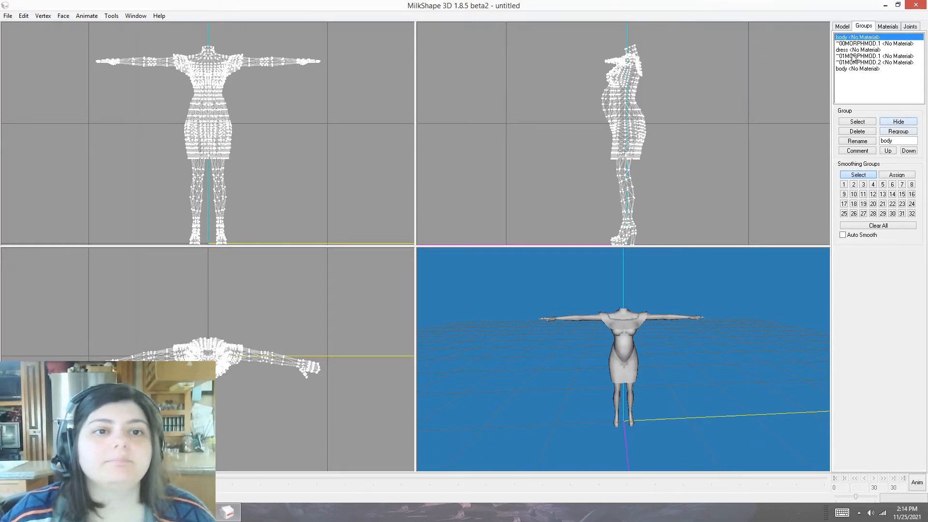
{"action": "left_click", "coordinate": [856, 44]}
{"action": "left_click", "coordinate": [869, 63]}
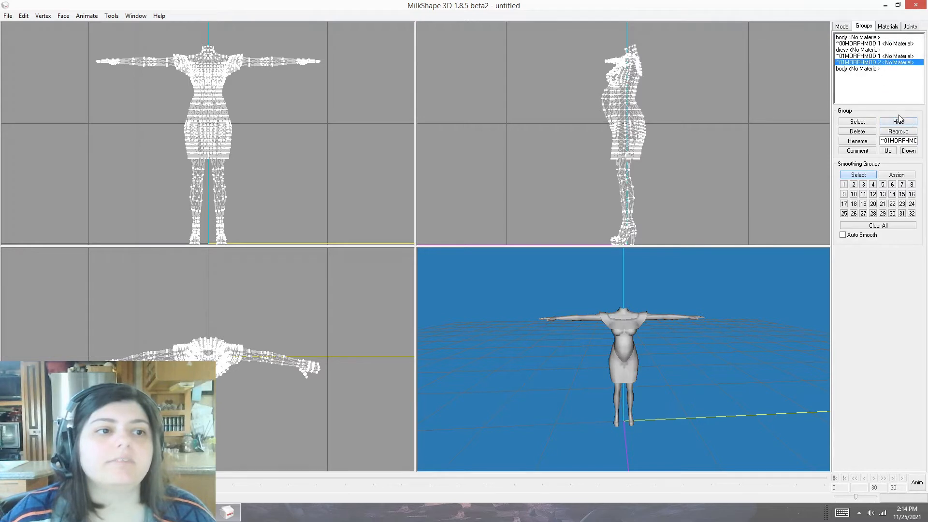
{"action": "left_click", "coordinate": [862, 56]}
{"action": "left_click", "coordinate": [898, 125]}
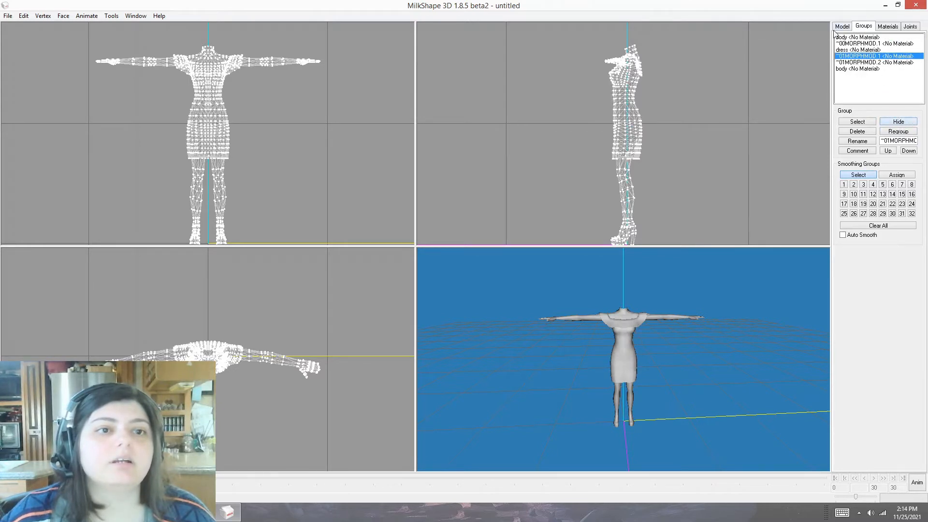
- Hide and show the first body group in the list repeatedly to identify which part of the mesh it covers
{"action": "left_click", "coordinate": [849, 37]}
{"action": "left_click", "coordinate": [904, 125]}
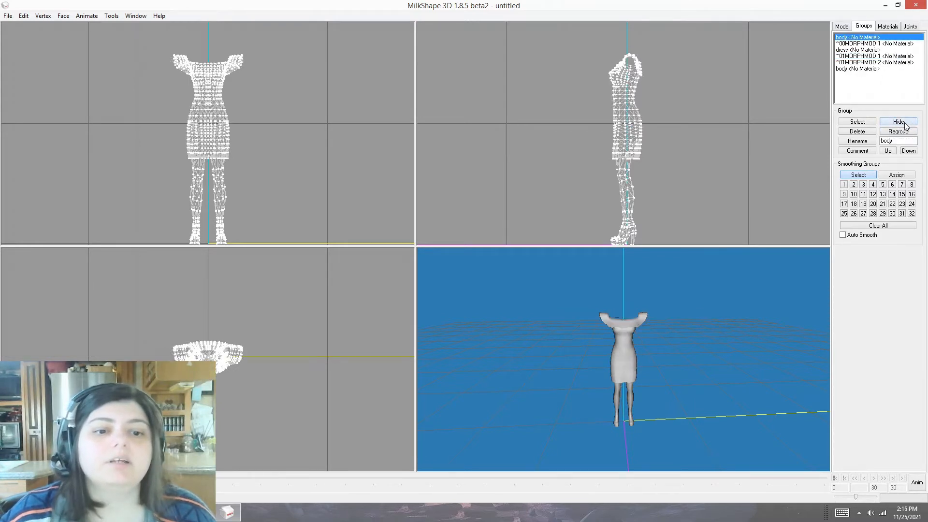
{"action": "left_click", "coordinate": [905, 125]}
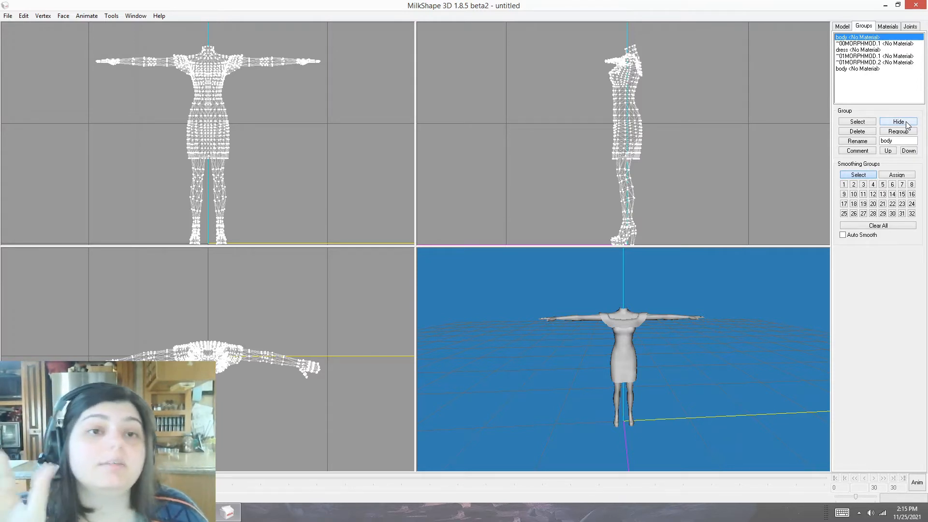
{"action": "left_click", "coordinate": [906, 124]}
{"action": "left_click", "coordinate": [907, 124]}
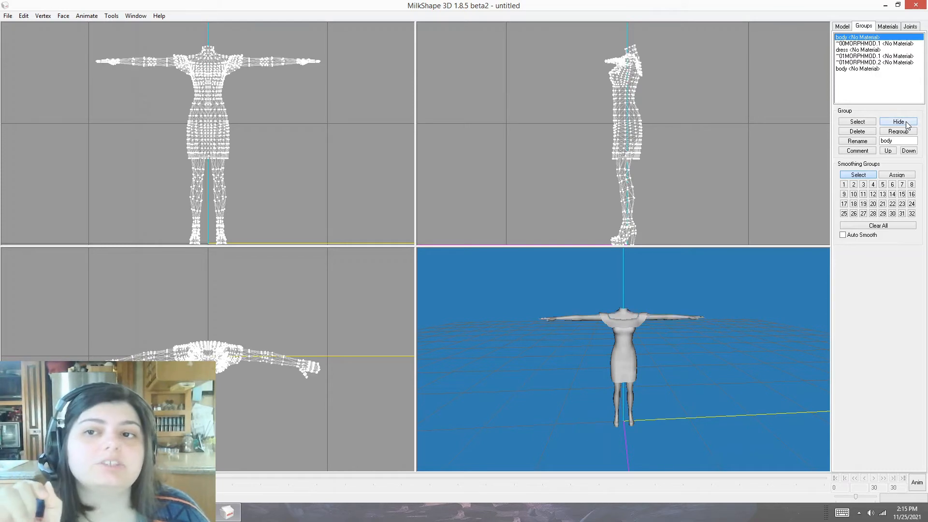
{"action": "left_click", "coordinate": [906, 124]}
{"action": "left_click", "coordinate": [907, 124]}
{"action": "left_click", "coordinate": [907, 124]}
{"action": "left_click", "coordinate": [906, 124]}
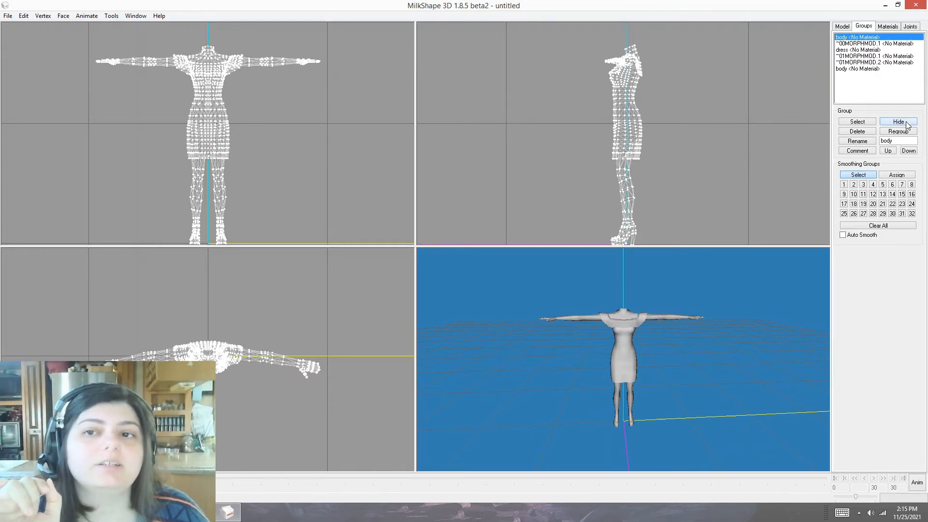
{"action": "left_click", "coordinate": [907, 124]}
{"action": "left_click", "coordinate": [907, 123]}
- Hide and show the last body group in the list repeatedly to identify which part of the mesh it covers
{"action": "left_click", "coordinate": [866, 69]}
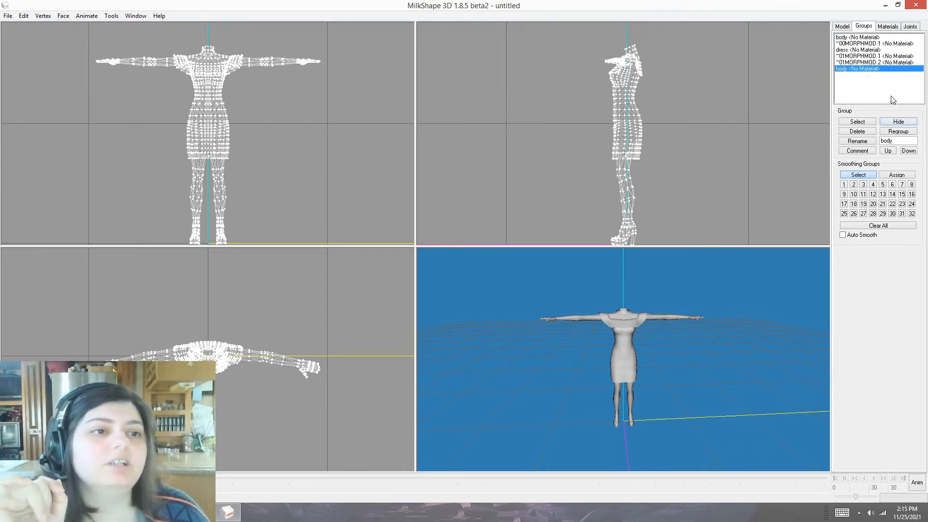
{"action": "left_click", "coordinate": [910, 123]}
{"action": "left_click", "coordinate": [911, 125]}
{"action": "left_click", "coordinate": [911, 125]}
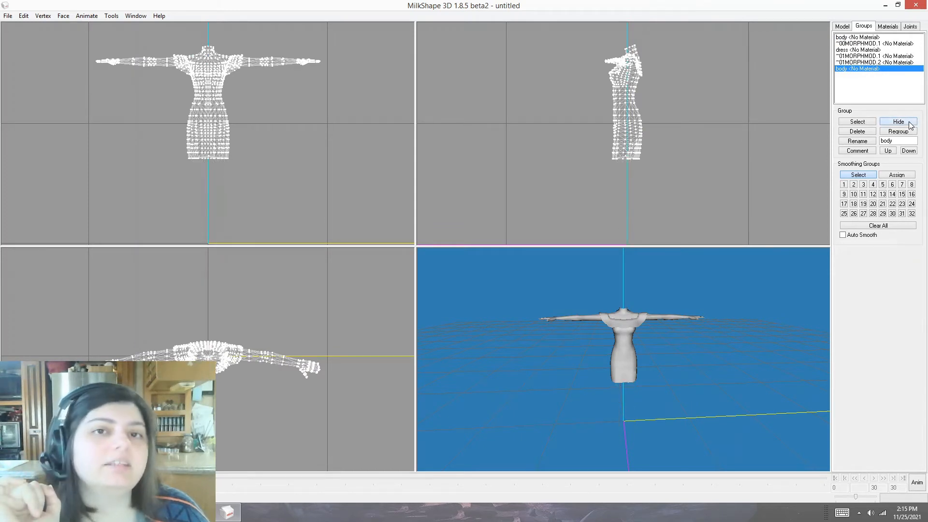
{"action": "left_click", "coordinate": [911, 125]}
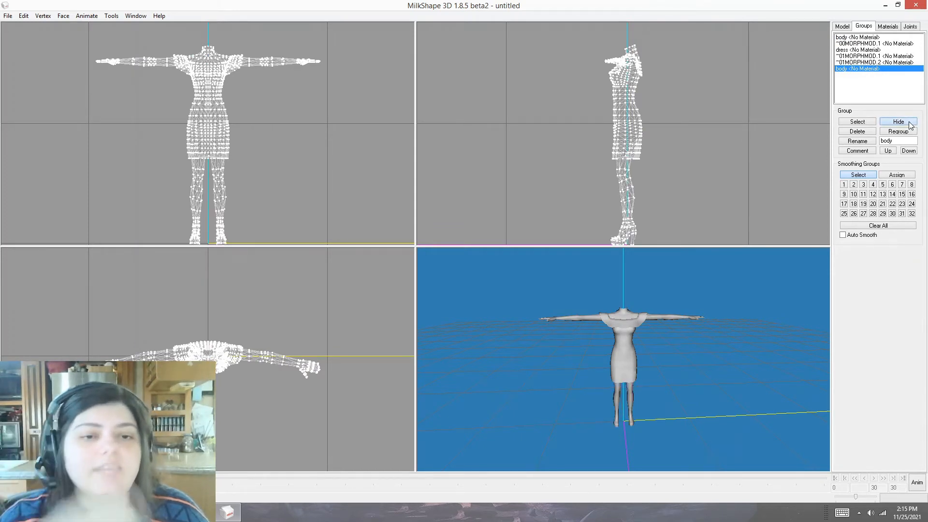
{"action": "left_click", "coordinate": [911, 125]}
{"action": "left_click", "coordinate": [910, 125]}
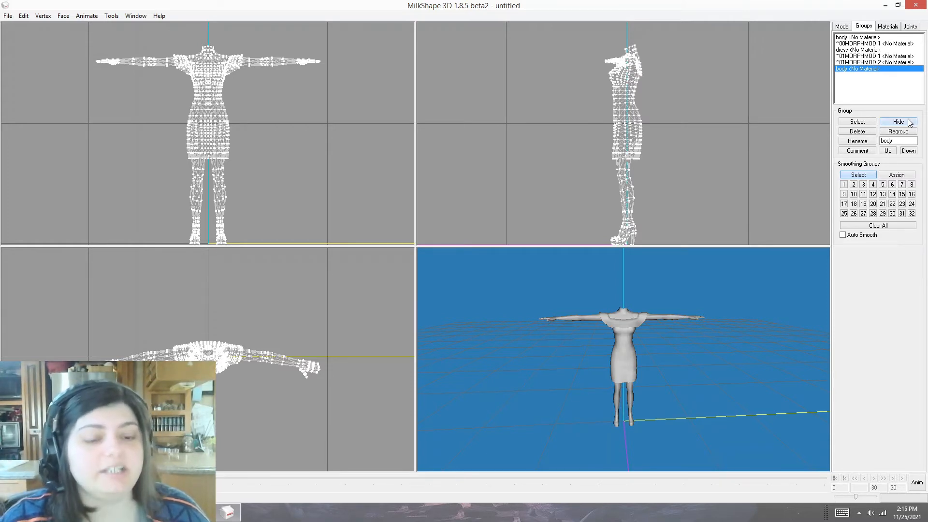
{"action": "left_click", "coordinate": [909, 119]}
{"action": "left_click", "coordinate": [908, 119]}
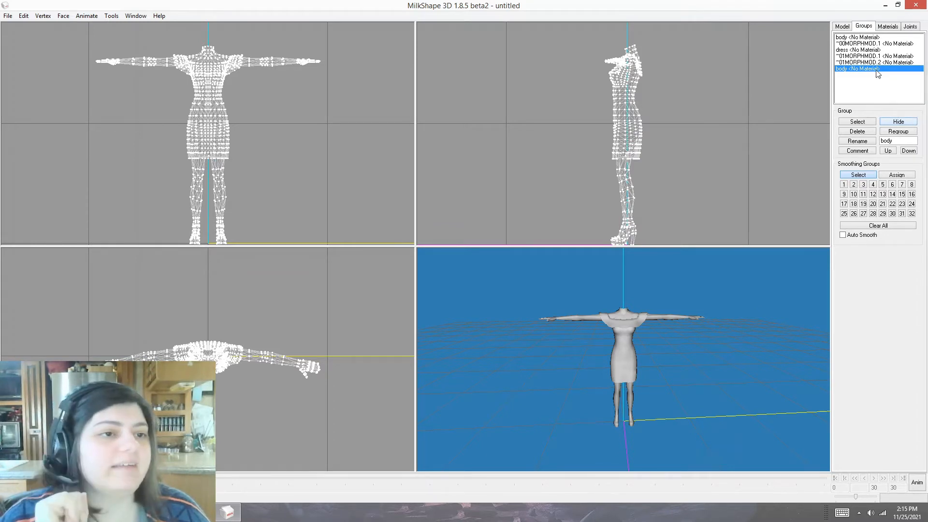
- Hide and show the dress group repeatedly to check its geometry, and reselect the last body group
{"action": "left_click", "coordinate": [865, 50]}
{"action": "left_click", "coordinate": [899, 124]}
{"action": "left_click", "coordinate": [899, 124]}
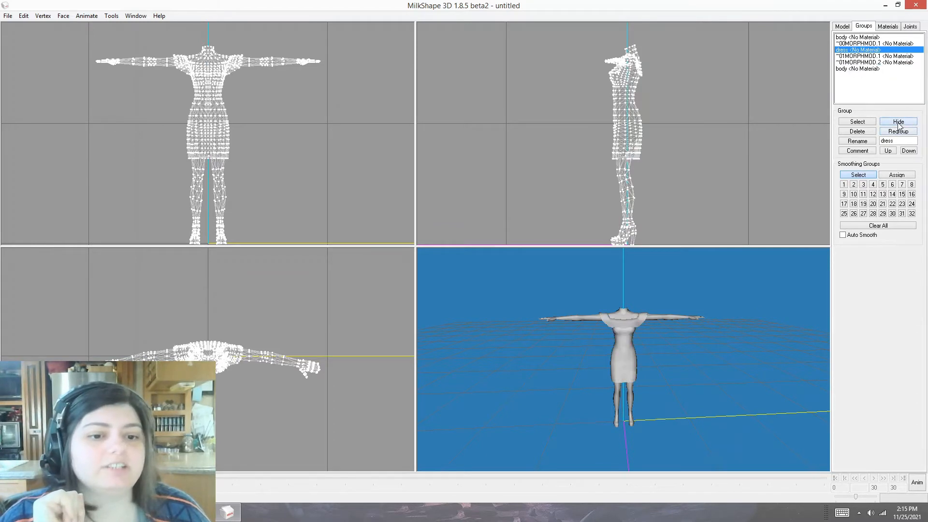
{"action": "left_click", "coordinate": [899, 124]}
{"action": "left_click", "coordinate": [898, 124]}
{"action": "left_click", "coordinate": [899, 124]}
{"action": "left_click", "coordinate": [899, 124]}
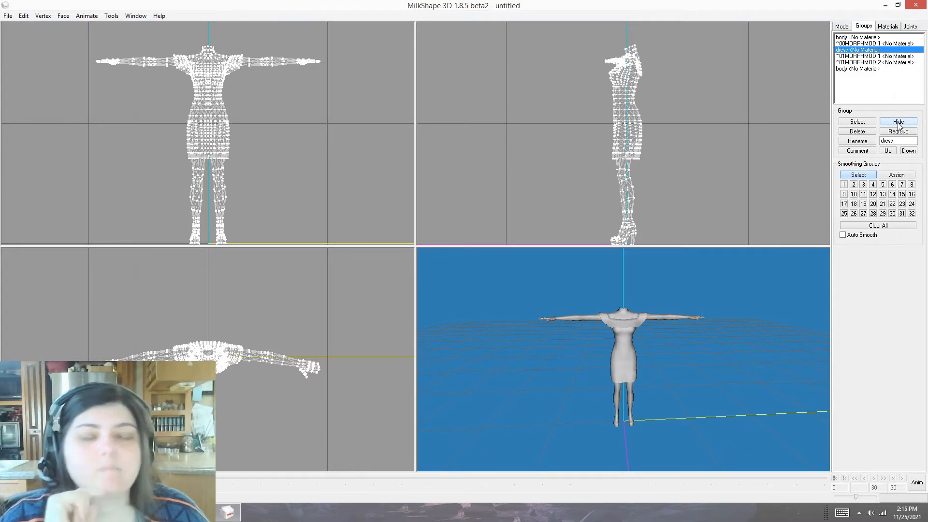
{"action": "left_click", "coordinate": [844, 68]}
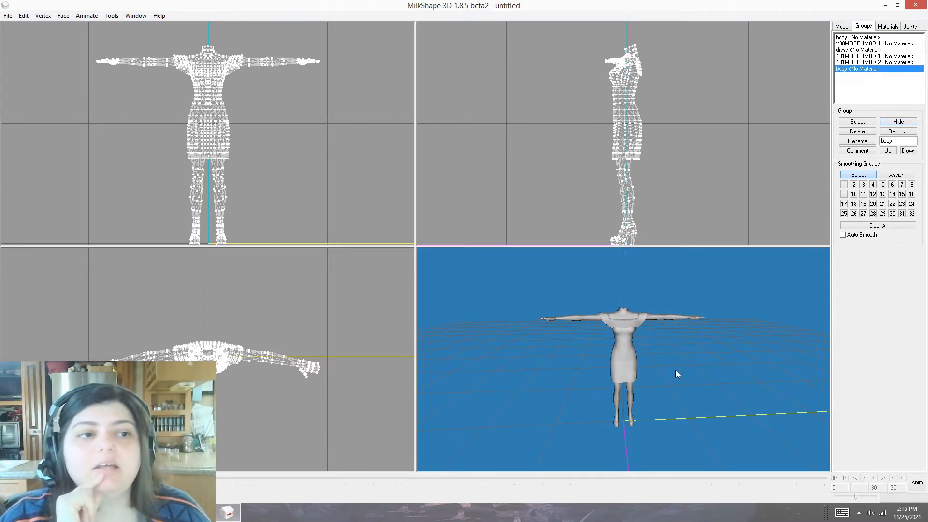
- Delete the last body group, which covers the legs below the dress, and check the remaining mesh
{"action": "left_click_drag", "start_coordinate": [677, 374], "coordinate": [640, 358]}
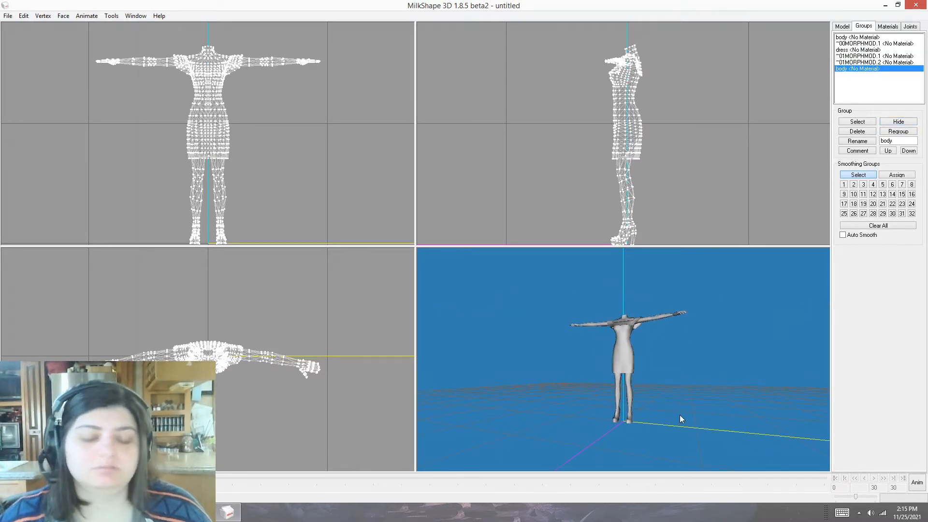
{"action": "left_click_drag", "start_coordinate": [679, 415], "coordinate": [688, 252], "text": "shift"}
{"action": "left_click_drag", "start_coordinate": [704, 387], "coordinate": [710, 295], "text": "ctrl"}
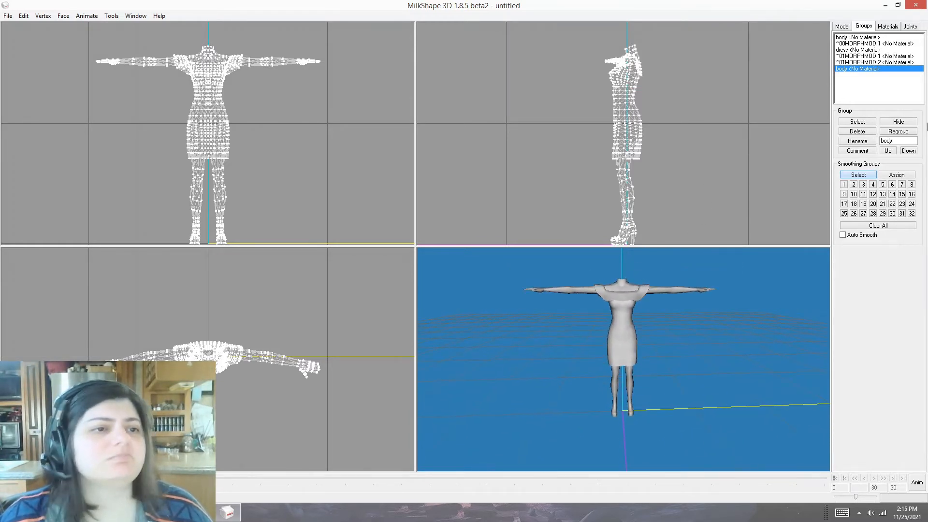
{"action": "left_click", "coordinate": [862, 133]}
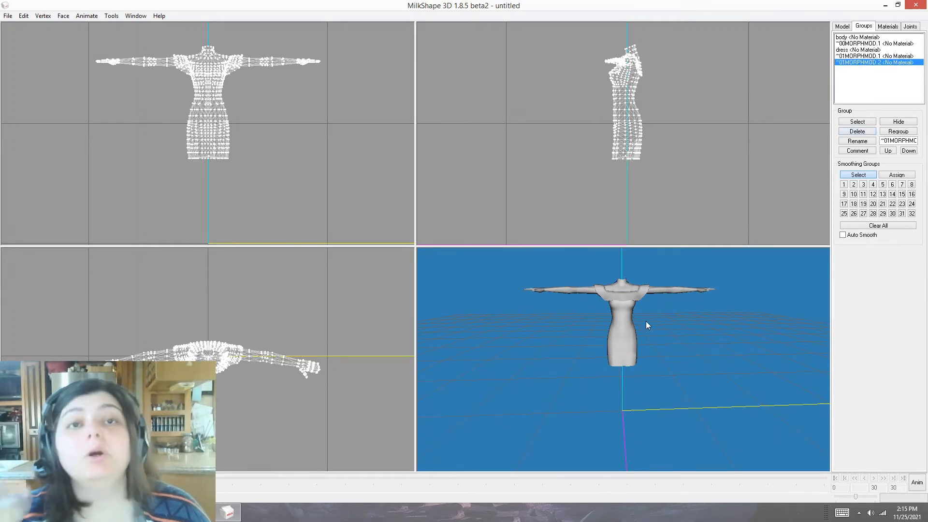
{"action": "left_click_drag", "start_coordinate": [641, 319], "coordinate": [574, 379]}
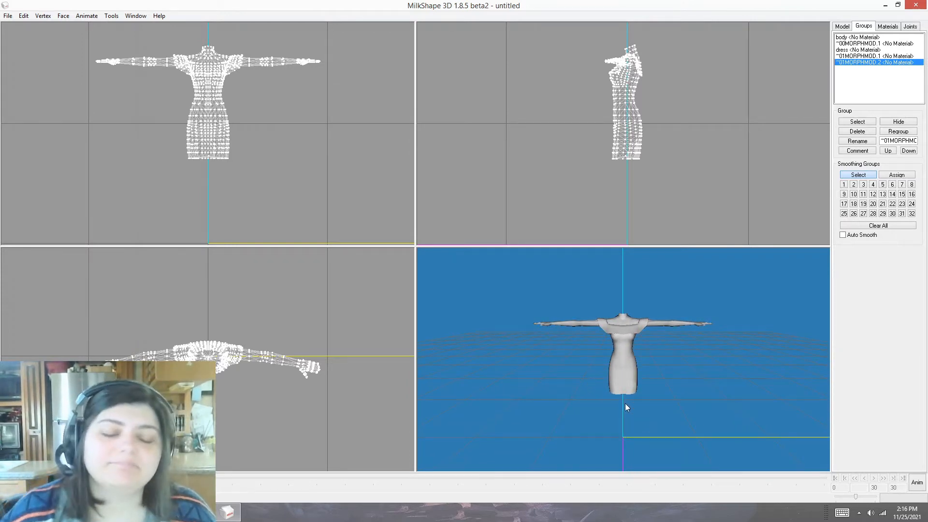
{"action": "left_click_drag", "start_coordinate": [625, 404], "coordinate": [672, 406]}
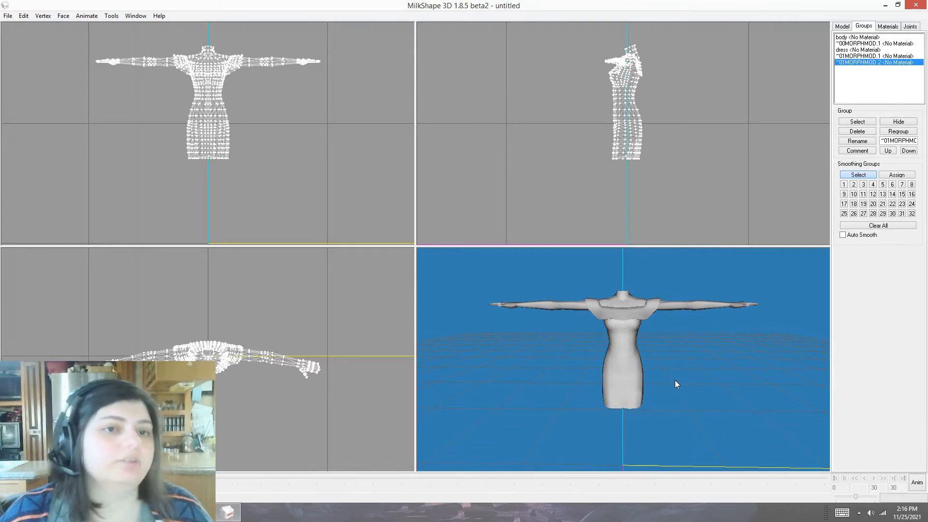
- Import AFpants.5gd with the Sims2 UniMesh importer, without additional bone definitions and with its skin weights corrected
{"action": "left_click", "coordinate": [8, 16]}
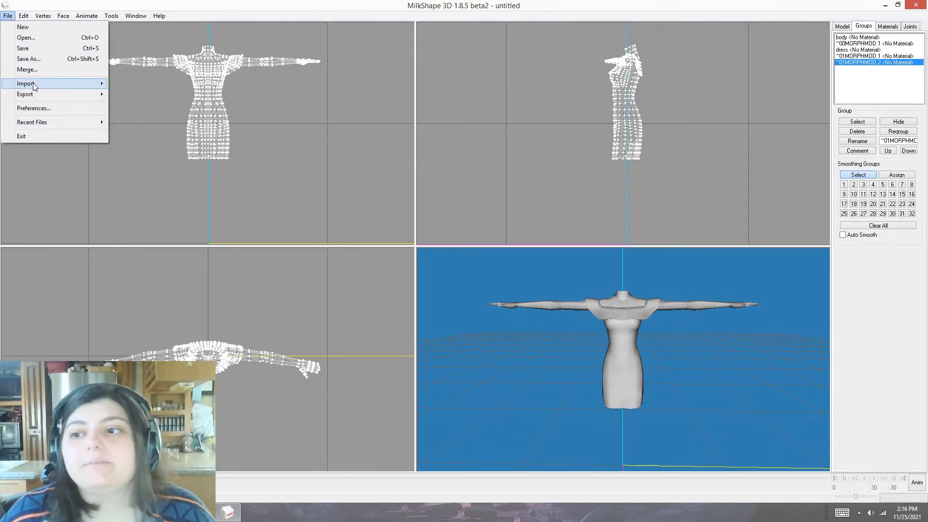
{"action": "mouse_move", "coordinate": [33, 86]}
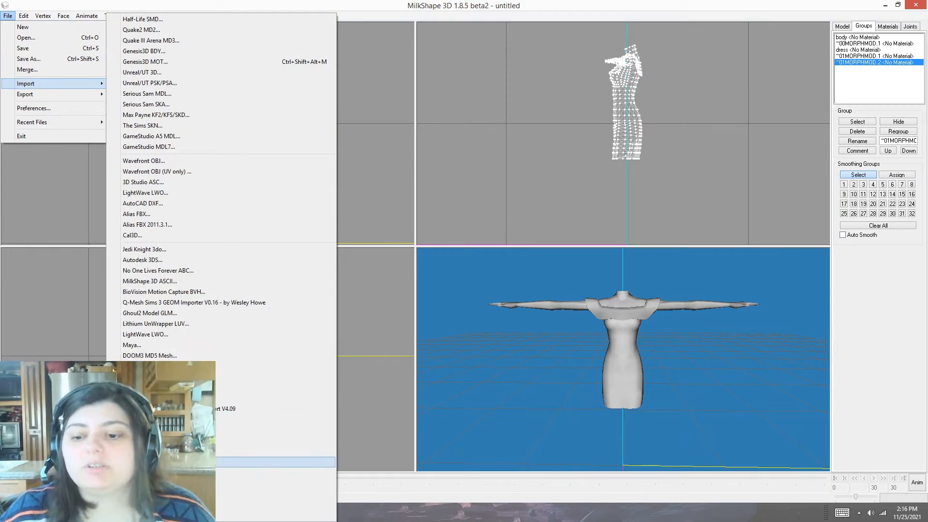
{"action": "left_click", "coordinate": [252, 462]}
{"action": "left_click", "coordinate": [449, 292]}
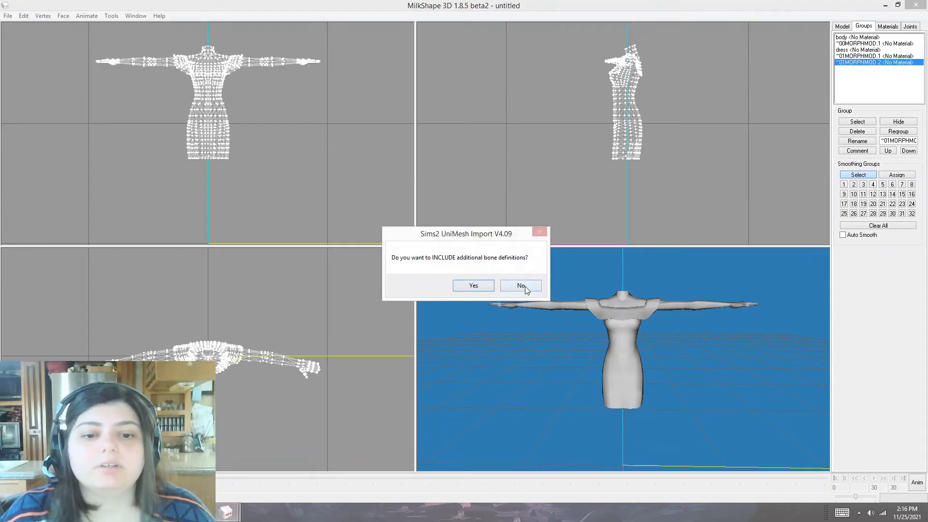
{"action": "left_click", "coordinate": [521, 286]}
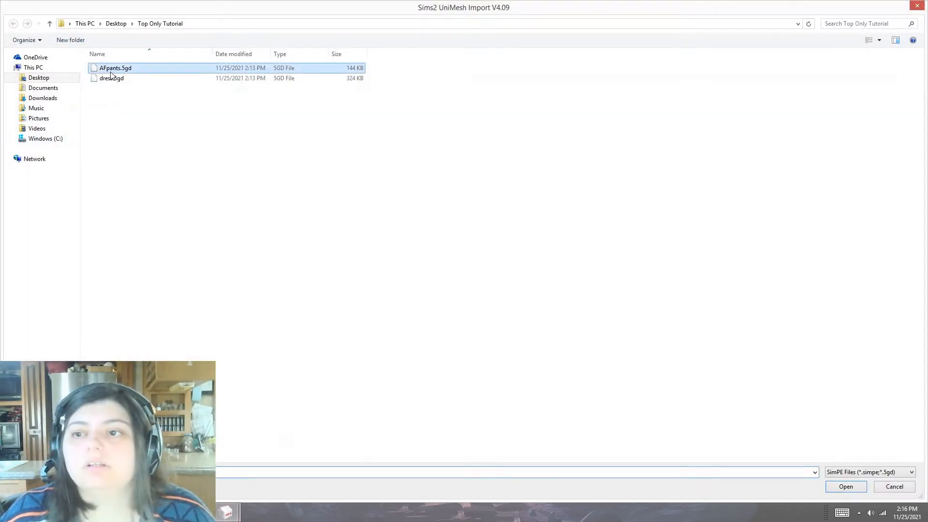
{"action": "double_click", "coordinate": [112, 78]}
{"action": "left_click", "coordinate": [454, 289]}
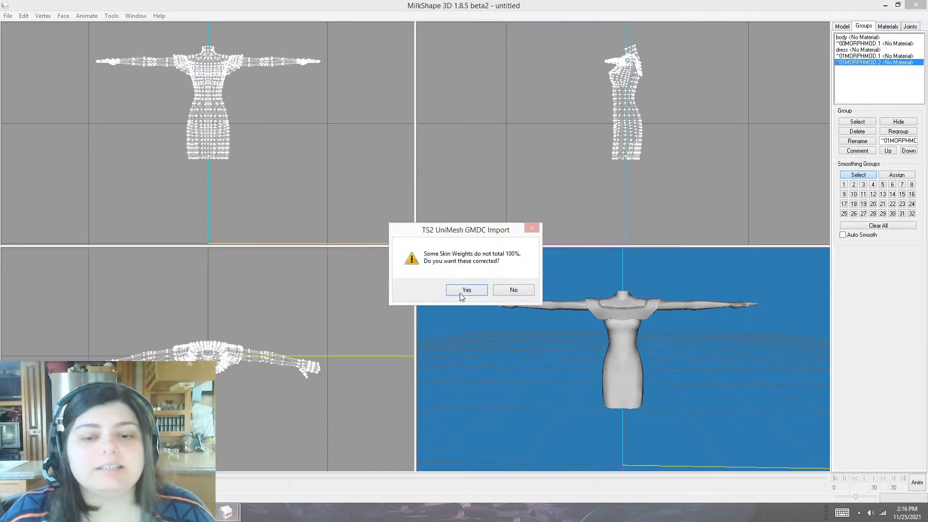
{"action": "left_click", "coordinate": [462, 292]}
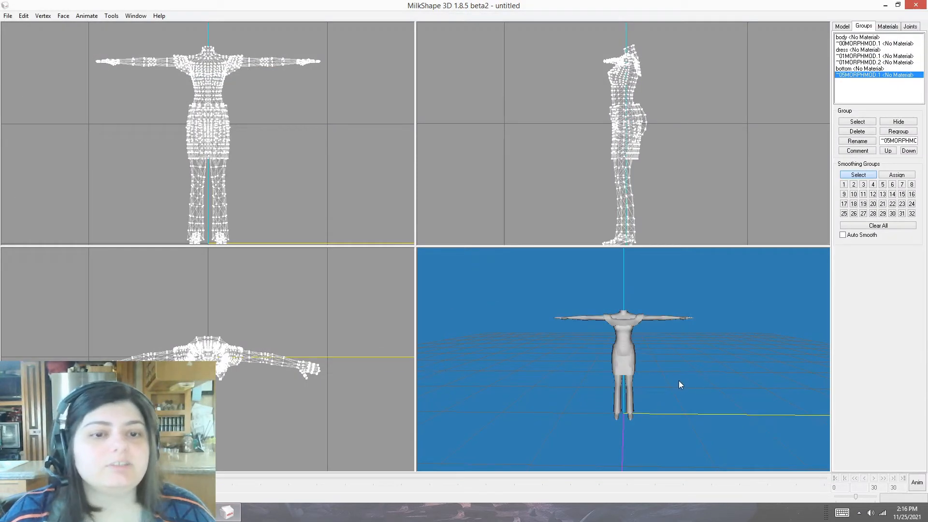
- Hide the pants' ~05MORPHMOD.1 group and check from the side how the pants fit under the dress
{"action": "left_click_drag", "start_coordinate": [679, 385], "coordinate": [634, 383]}
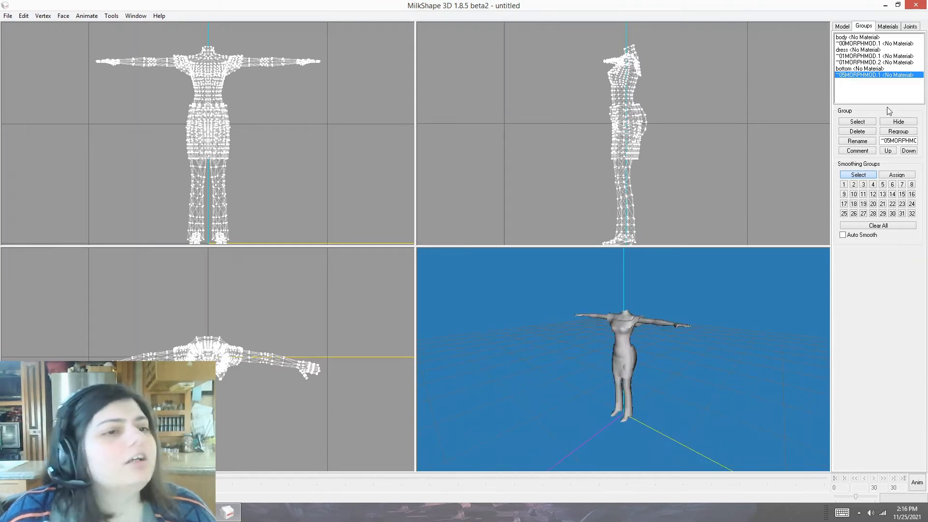
{"action": "left_click", "coordinate": [897, 122]}
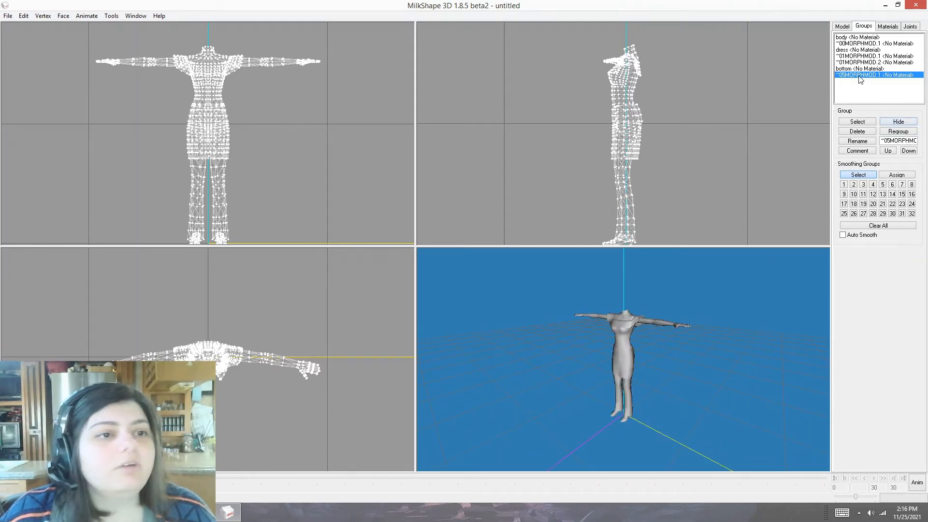
{"action": "left_click_drag", "start_coordinate": [715, 316], "coordinate": [660, 315]}
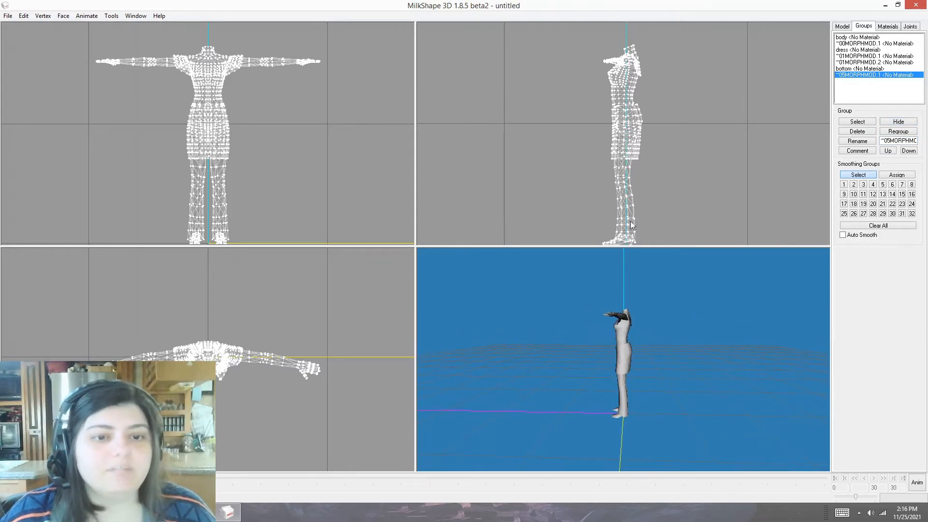
- Select the dress's skirt vertices from the hips to the hem in the side view, with the bottom group temporarily hidden
{"action": "left_click", "coordinate": [850, 27]}
{"action": "left_click_drag", "start_coordinate": [583, 82], "coordinate": [675, 170]}
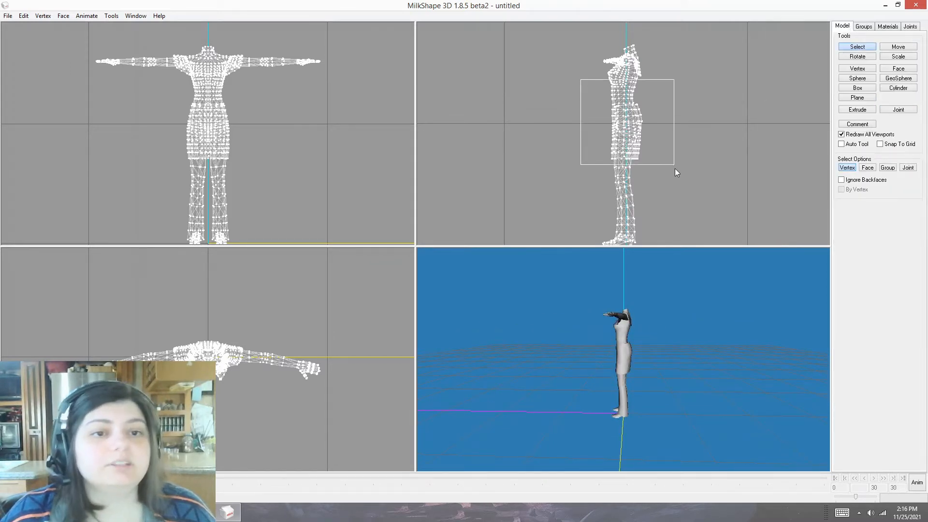
{"action": "right_click", "coordinate": [677, 146]}
{"action": "left_click", "coordinate": [713, 323]}
{"action": "left_click", "coordinate": [578, 90]}
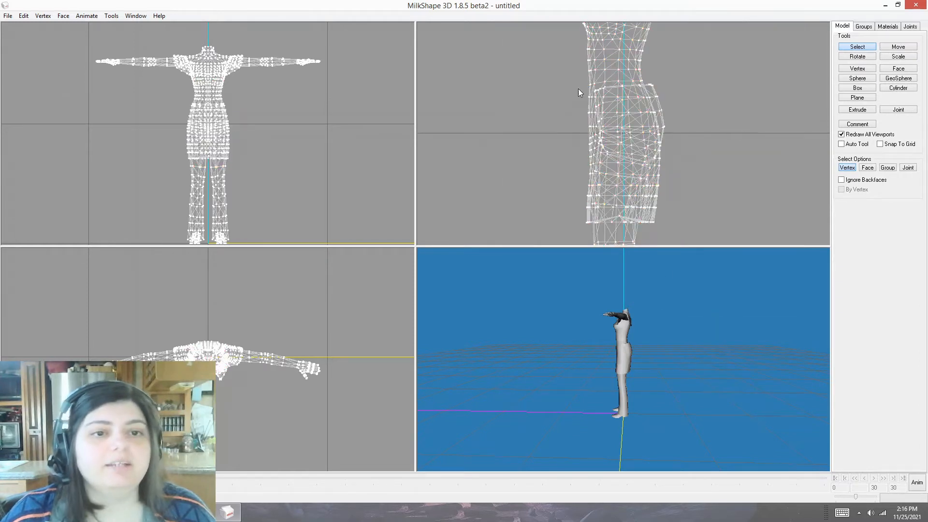
{"action": "left_click_drag", "start_coordinate": [712, 70], "coordinate": [615, 76], "text": "ctrl"}
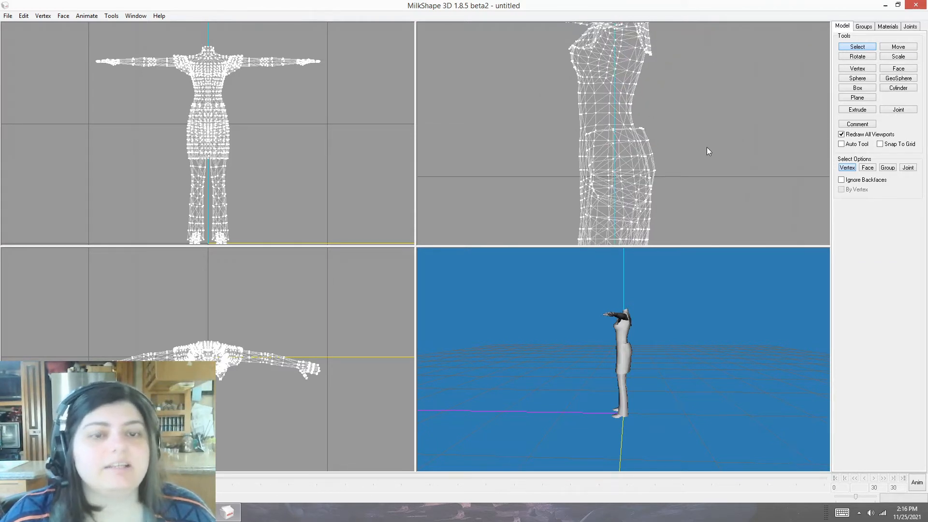
{"action": "left_click_drag", "start_coordinate": [709, 131], "coordinate": [721, 111], "text": "ctrl"}
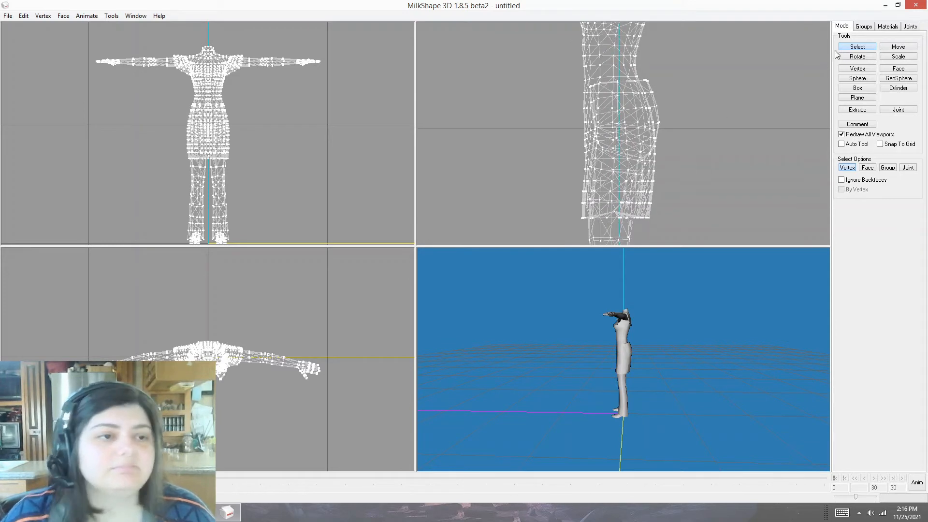
{"action": "left_click", "coordinate": [864, 26]}
{"action": "left_click", "coordinate": [874, 69]}
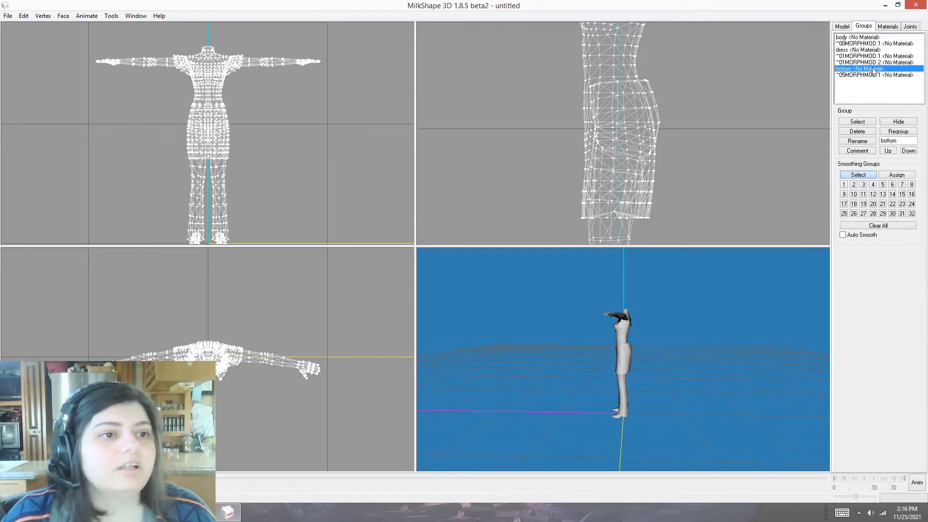
{"action": "left_click", "coordinate": [899, 122]}
{"action": "left_click_drag", "start_coordinate": [703, 237], "coordinate": [552, 73]}
{"action": "left_click", "coordinate": [888, 122]}
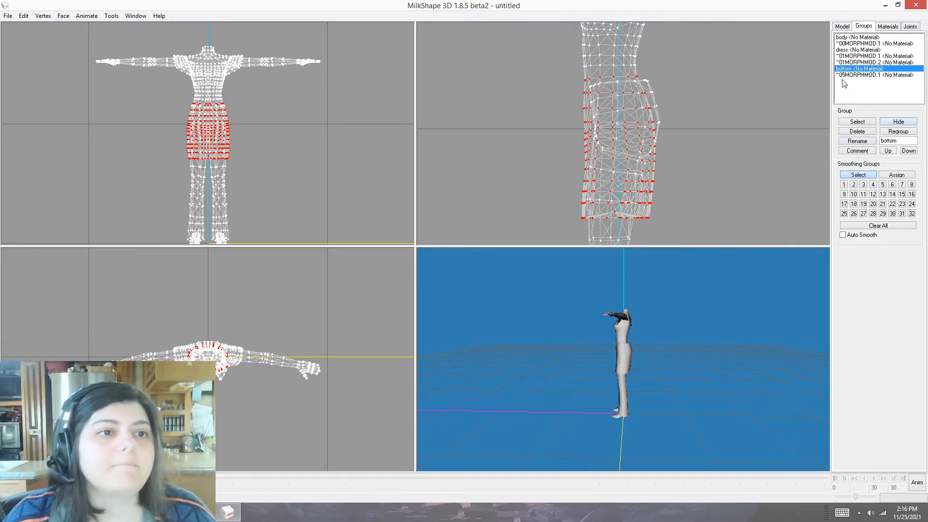
- Deselect the skirt's front vertices in the side view, keeping only the back half selected
{"action": "left_click", "coordinate": [842, 27]}
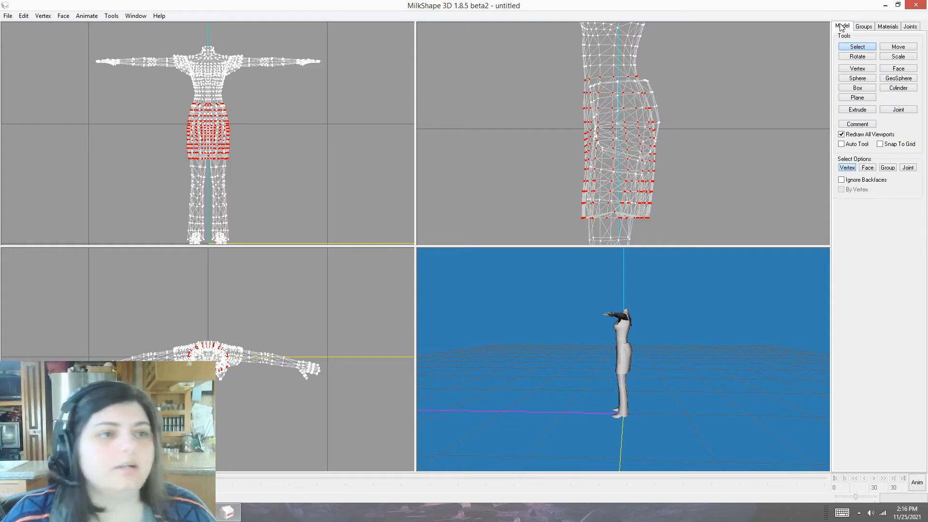
{"action": "left_click", "coordinate": [899, 47]}
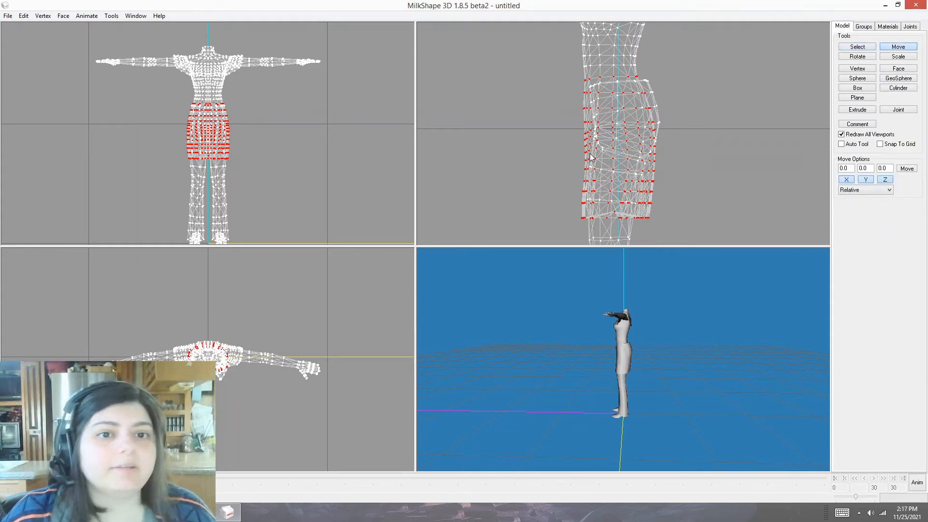
{"action": "left_click", "coordinate": [858, 47]}
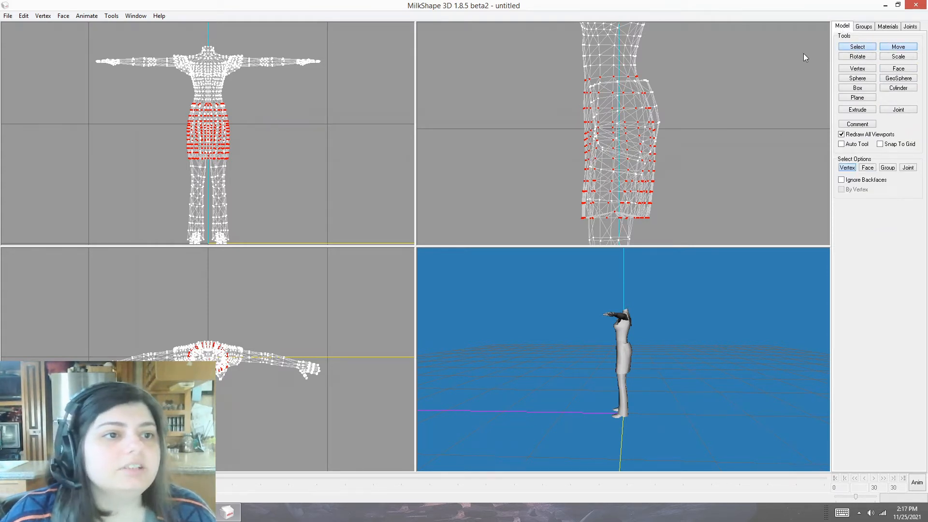
{"action": "left_click_drag", "start_coordinate": [551, 59], "coordinate": [621, 243]}
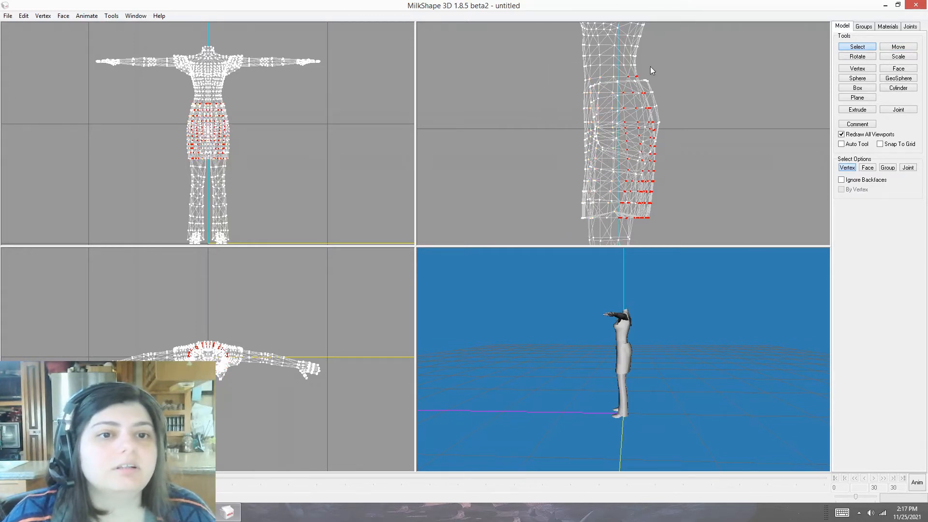
- Scale the back skirt vertices repeatedly by 1.05 in Z about the origin to push them out over the pants
{"action": "left_click", "coordinate": [899, 57]}
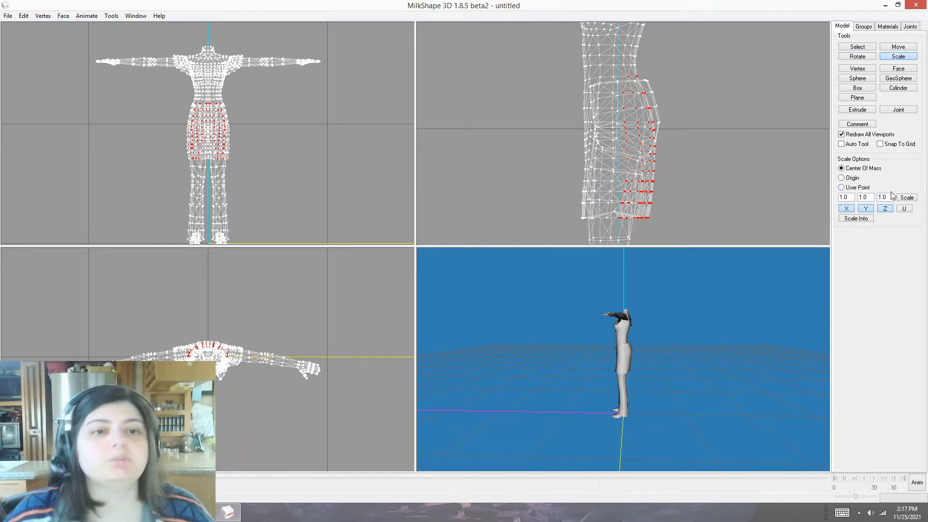
{"action": "left_click", "coordinate": [851, 181]}
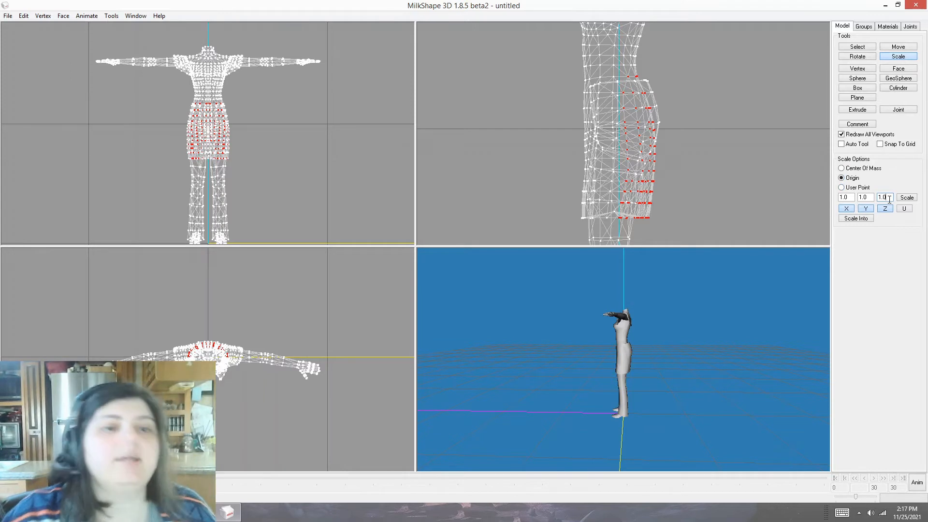
{"action": "type", "text": "5"}
{"action": "left_click", "coordinate": [908, 198]}
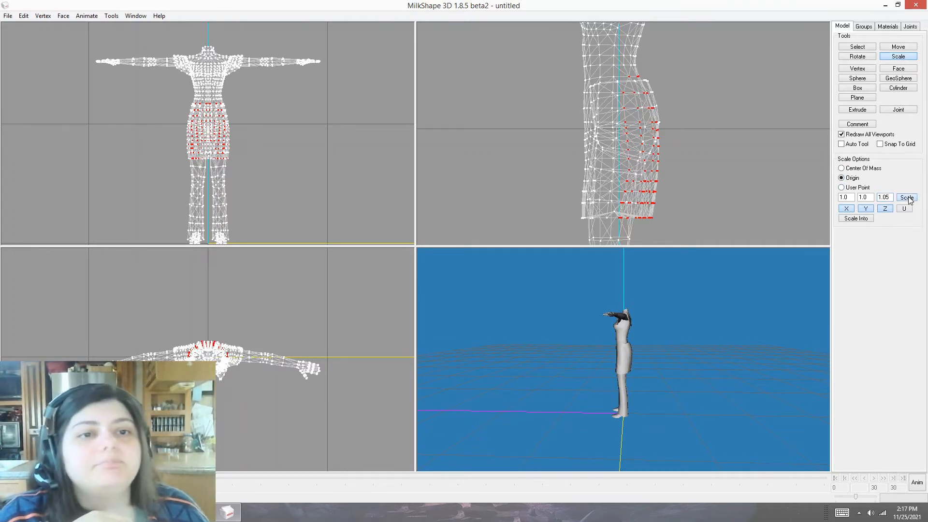
{"action": "left_click", "coordinate": [908, 198]}
{"action": "left_click", "coordinate": [908, 198]}
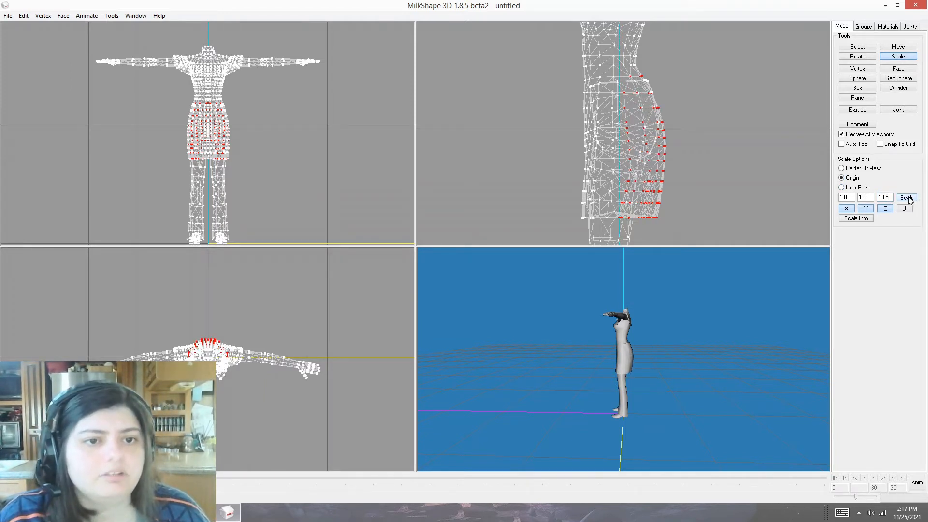
{"action": "left_click", "coordinate": [908, 198]}
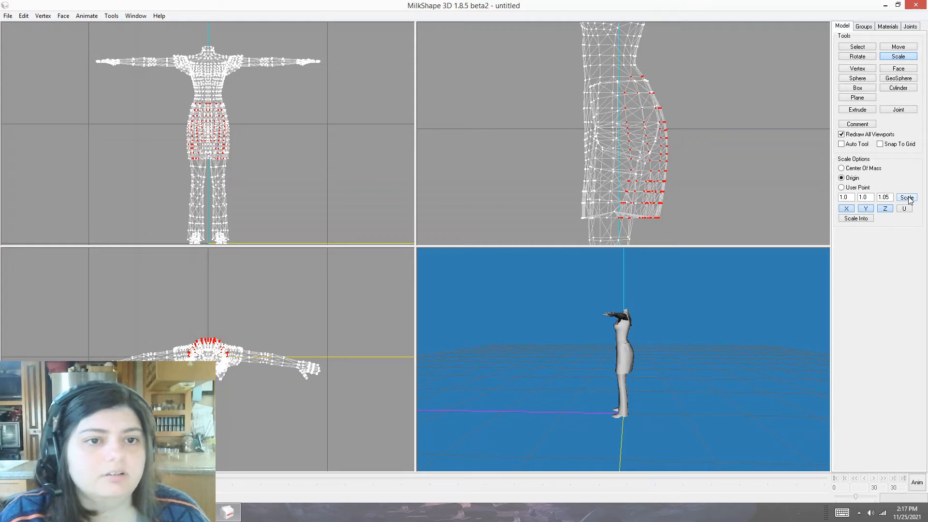
{"action": "left_click", "coordinate": [908, 198]}
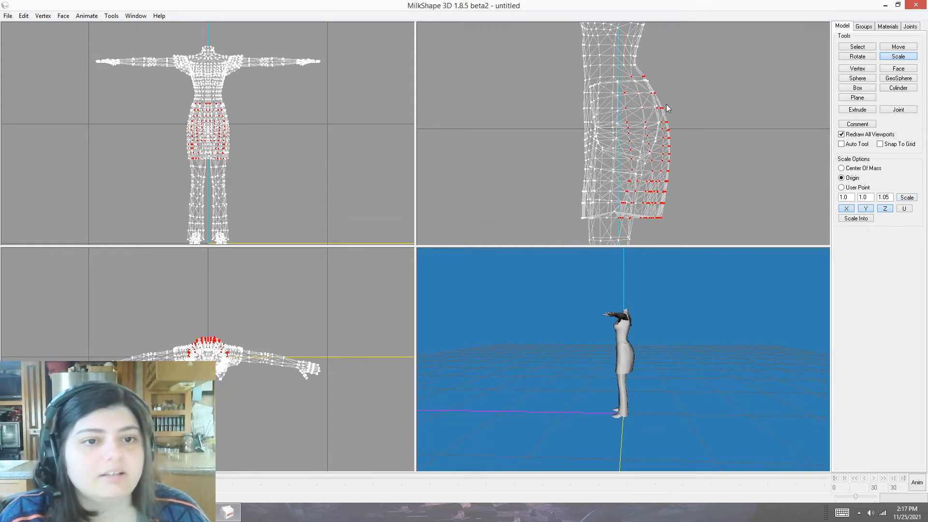
- Deselect the top rows of the back skirt vertices and scale the rest repeatedly by .98 in Z about the origin
{"action": "left_click", "coordinate": [857, 46]}
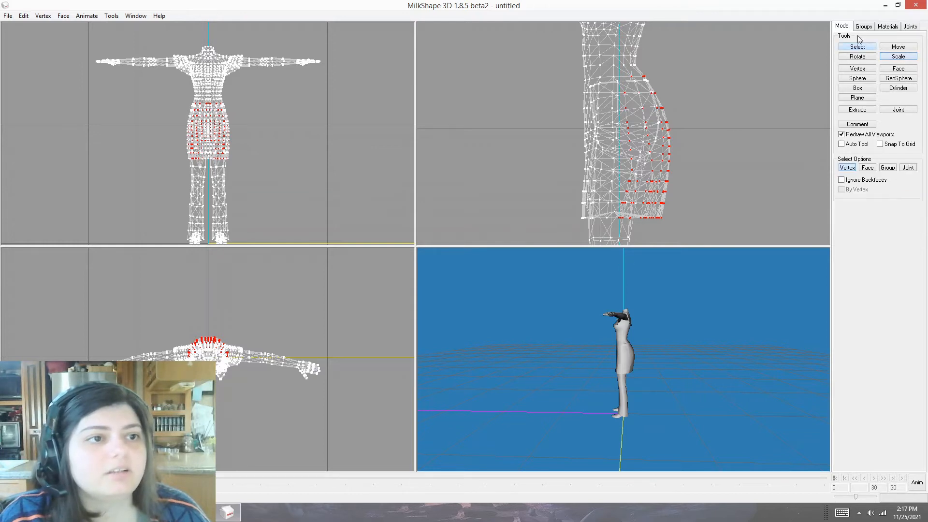
{"action": "left_click_drag", "start_coordinate": [607, 68], "coordinate": [674, 107]}
{"action": "left_click", "coordinate": [898, 57]}
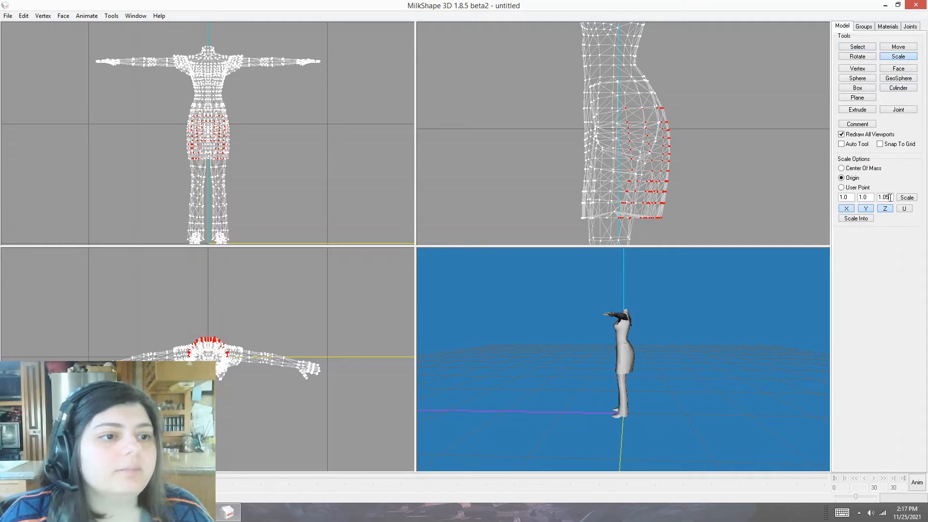
{"action": "type", "text": ".98"}
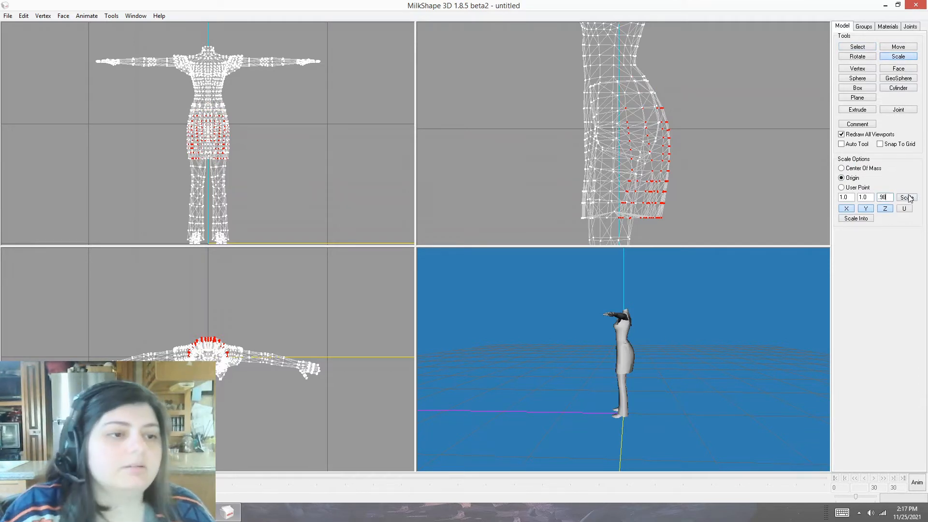
{"action": "left_click", "coordinate": [907, 197]}
{"action": "left_click", "coordinate": [908, 199]}
{"action": "left_click", "coordinate": [908, 198]}
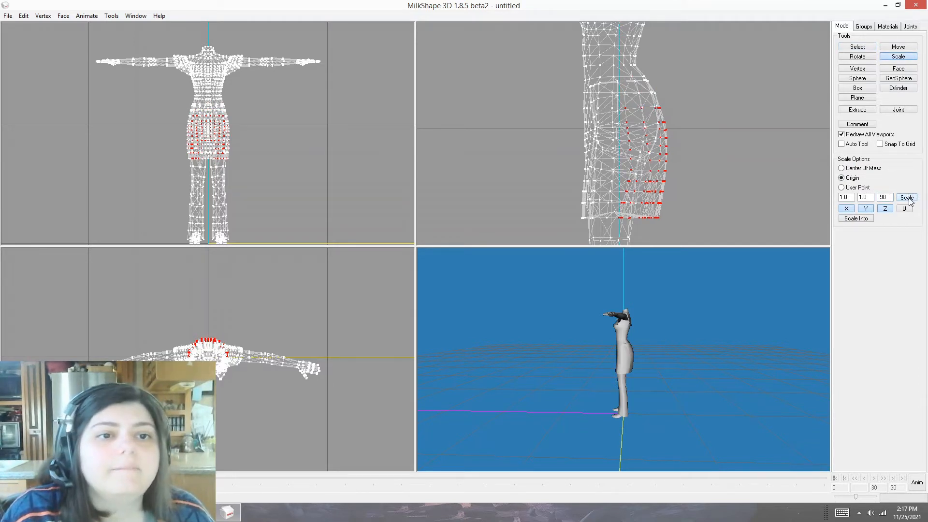
{"action": "left_click", "coordinate": [851, 48]}
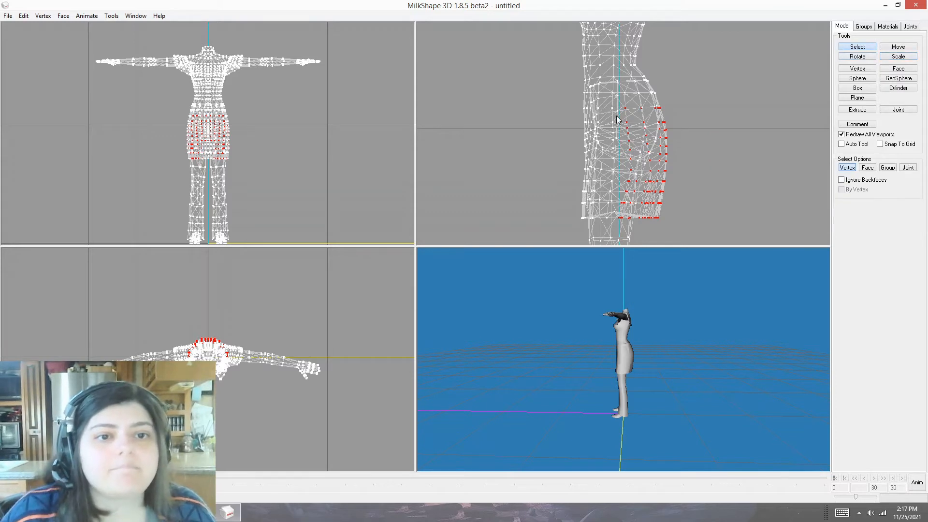
- Deselect the next top row of the back skirt vertices and scale the rest by .98 in Z about the origin
{"action": "right_click_drag", "start_coordinate": [613, 101], "coordinate": [665, 109], "text": "shift"}
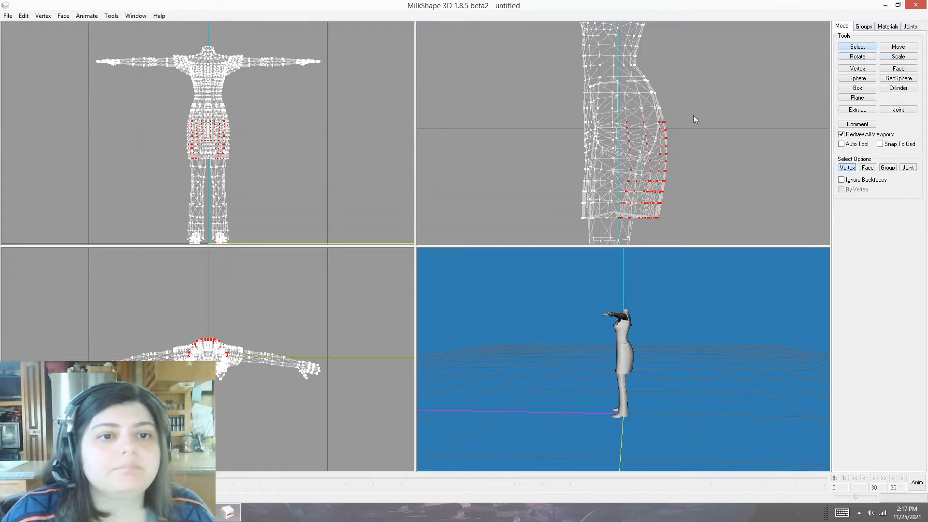
{"action": "left_click", "coordinate": [899, 56]}
{"action": "left_click", "coordinate": [906, 198]}
{"action": "left_click", "coordinate": [906, 197]}
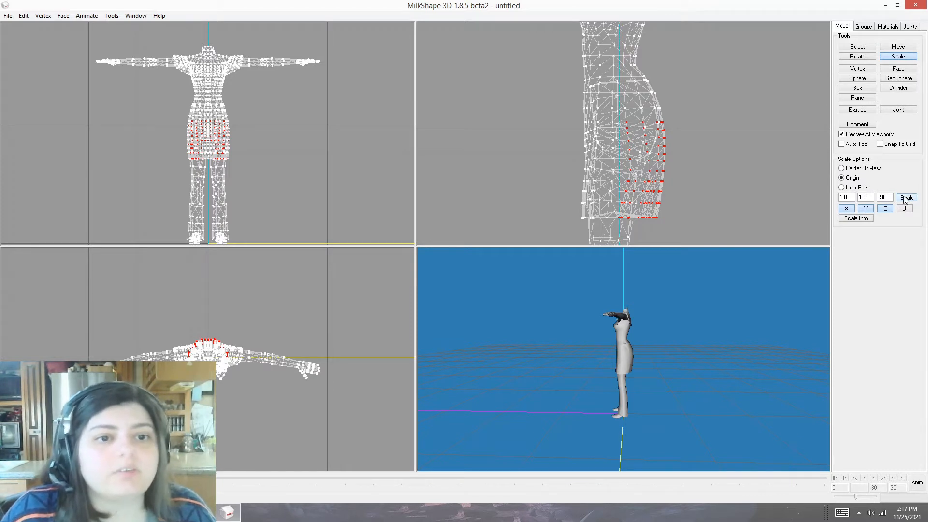
- Hide the bottom group to leave the dress mesh alone for editing at the hips
{"action": "left_click", "coordinate": [857, 47]}
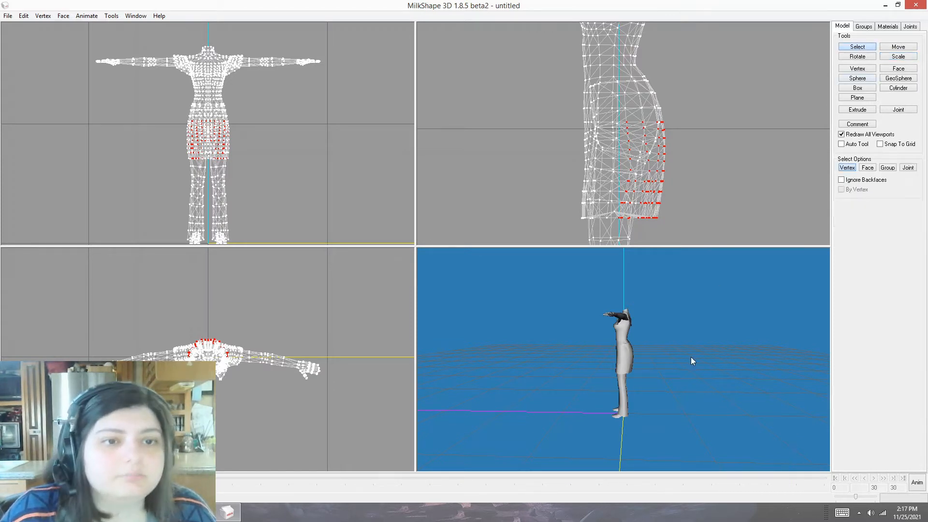
{"action": "mouse_move", "coordinate": [691, 357]}
{"action": "left_mouse_down"}
{"action": "mouse_move", "coordinate": [600, 352]}
{"action": "mouse_move", "coordinate": [675, 345]}
{"action": "mouse_move", "coordinate": [701, 357]}
{"action": "left_mouse_up"}
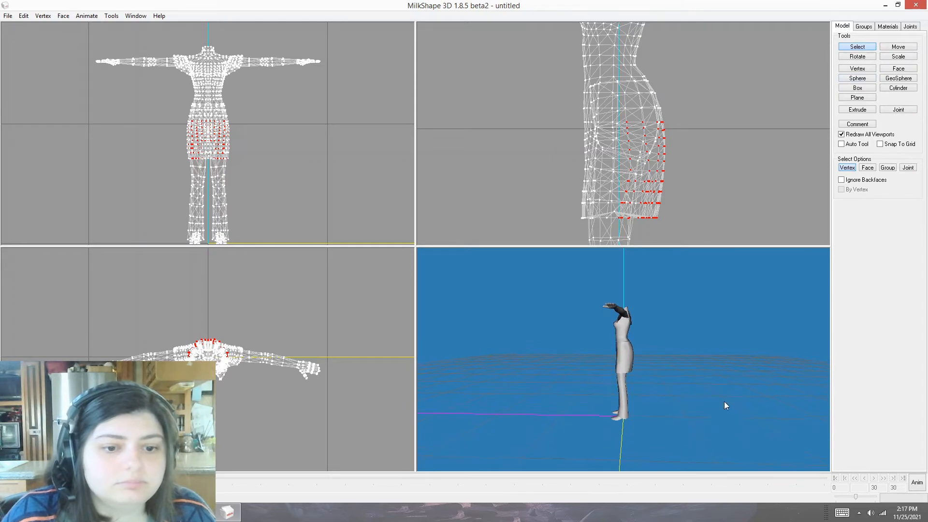
{"action": "mouse_move", "coordinate": [725, 401]}
{"action": "left_mouse_down", "text": "shift"}
{"action": "mouse_move", "coordinate": [729, 276]}
{"action": "mouse_move", "coordinate": [612, 395]}
{"action": "mouse_move", "coordinate": [649, 399]}
{"action": "mouse_move", "coordinate": [641, 361]}
{"action": "mouse_move", "coordinate": [699, 373]}
{"action": "mouse_move", "coordinate": [563, 367]}
{"action": "mouse_move", "coordinate": [678, 375]}
{"action": "left_mouse_up", "text": "shift"}
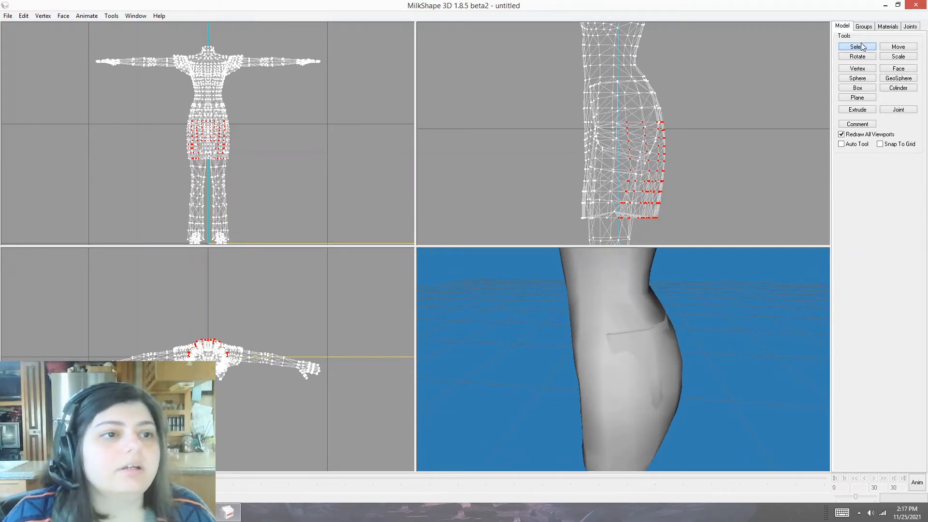
{"action": "left_click", "coordinate": [862, 28]}
{"action": "left_click", "coordinate": [900, 123]}
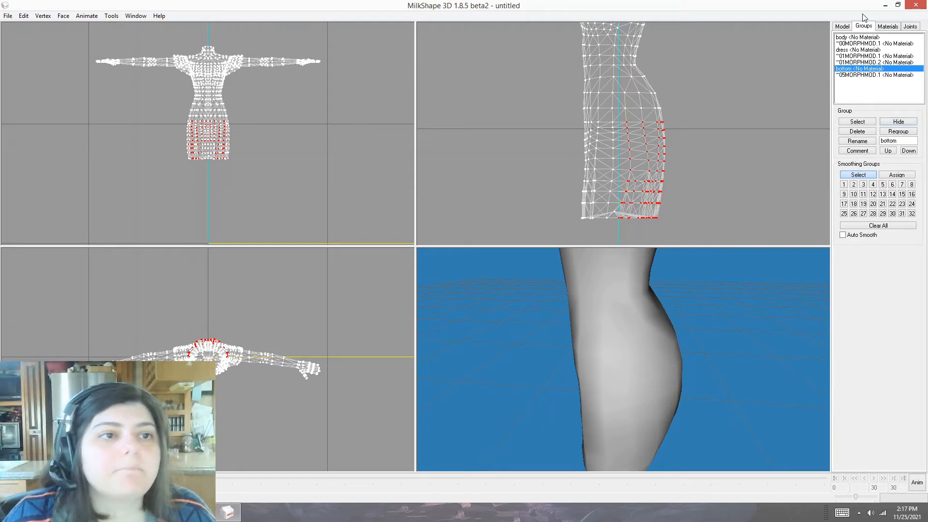
{"action": "left_click", "coordinate": [844, 26]}
{"action": "left_click", "coordinate": [856, 48]}
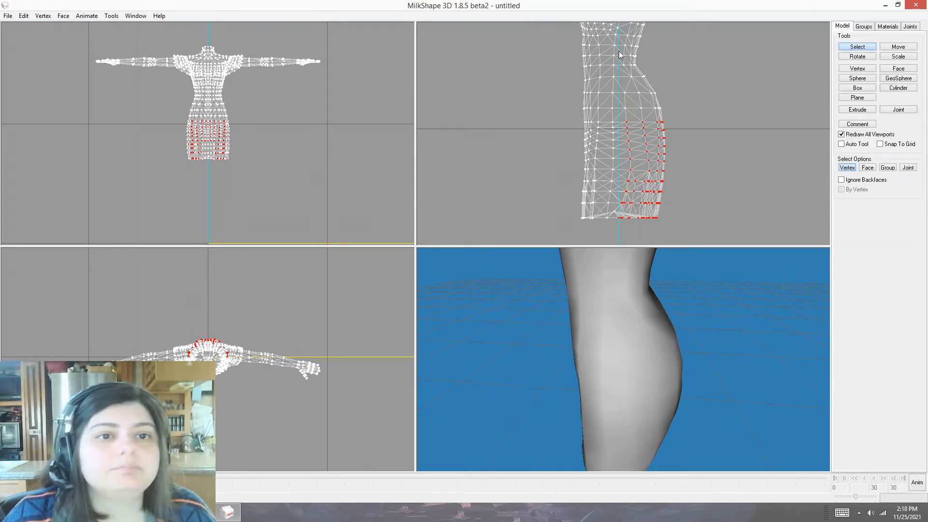
- Select two rows of lower-back vertices at the waist in the side view and scale them repeatedly by 1.02 in Z about the origin
{"action": "left_click_drag", "start_coordinate": [621, 51], "coordinate": [638, 67]}
{"action": "left_click", "coordinate": [898, 57]}
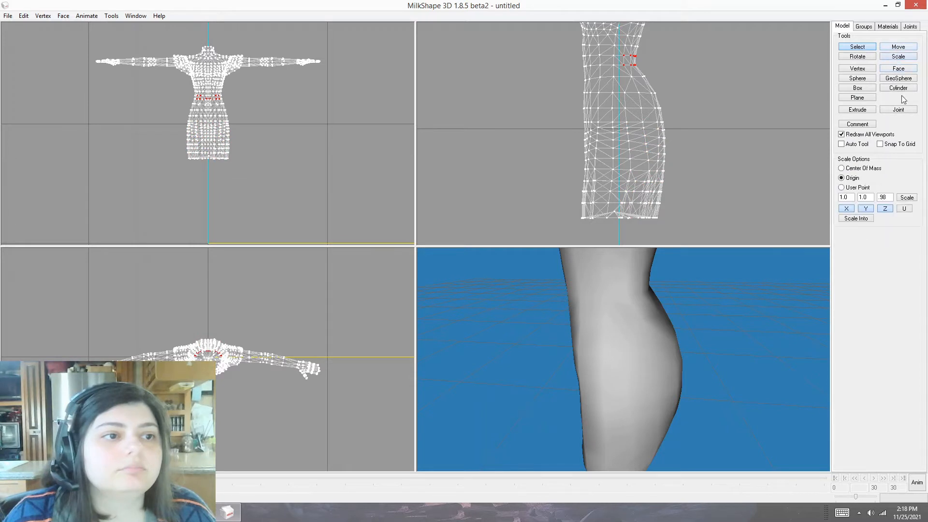
{"action": "type", "text": "1.02"}
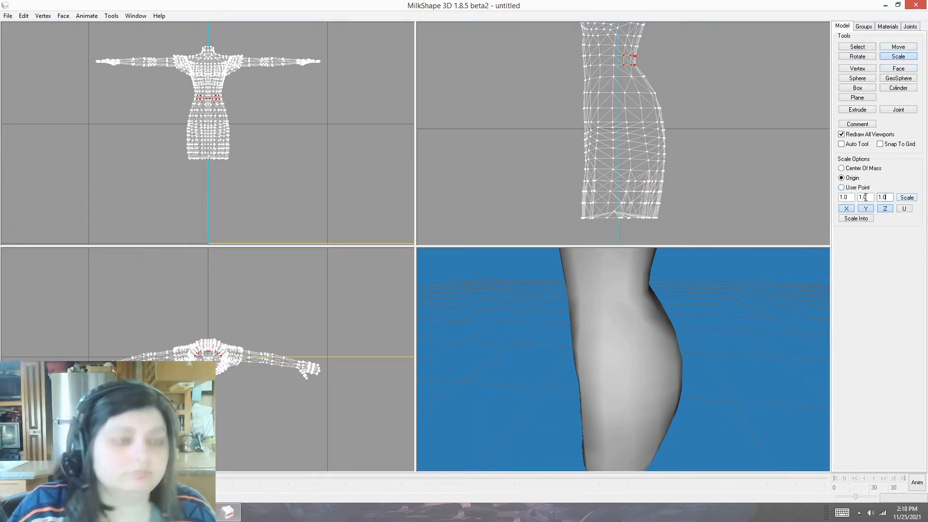
{"action": "left_click", "coordinate": [906, 199]}
{"action": "left_click", "coordinate": [906, 198]}
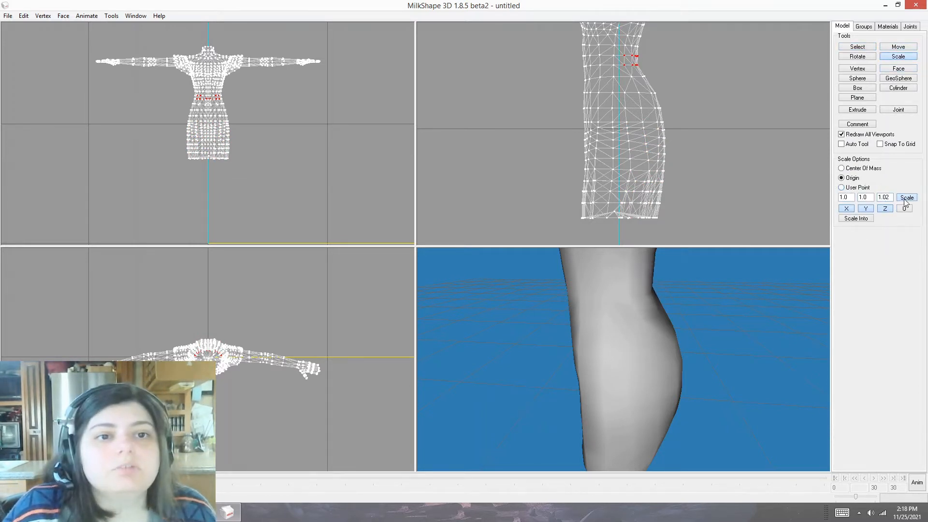
{"action": "left_click", "coordinate": [906, 198]}
{"action": "left_click", "coordinate": [905, 198]}
{"action": "left_click", "coordinate": [906, 198]}
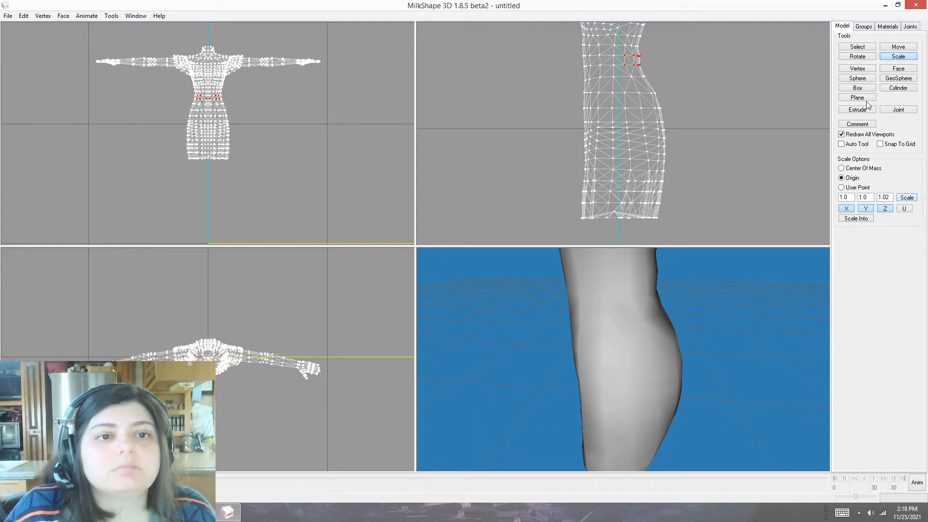
- Scale the back vertex row just below those two waist rows, then the lower waist row, by 1.02 in Z
{"action": "left_click", "coordinate": [858, 47]}
{"action": "left_click_drag", "start_coordinate": [628, 73], "coordinate": [647, 80]}
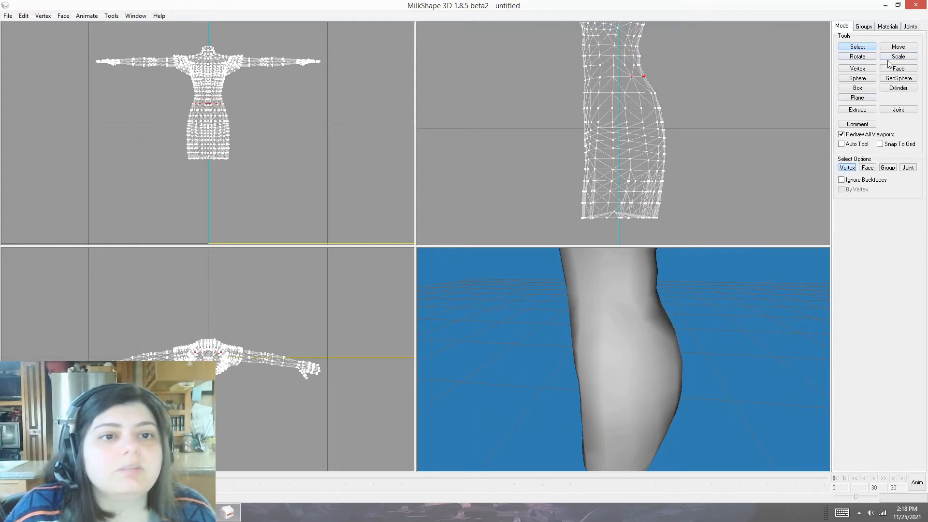
{"action": "left_click", "coordinate": [899, 57]}
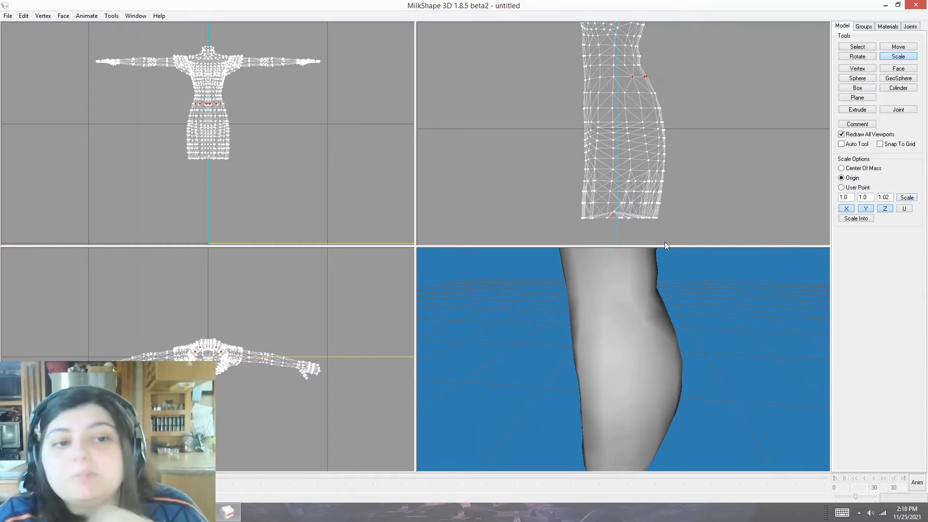
{"action": "left_click", "coordinate": [866, 47]}
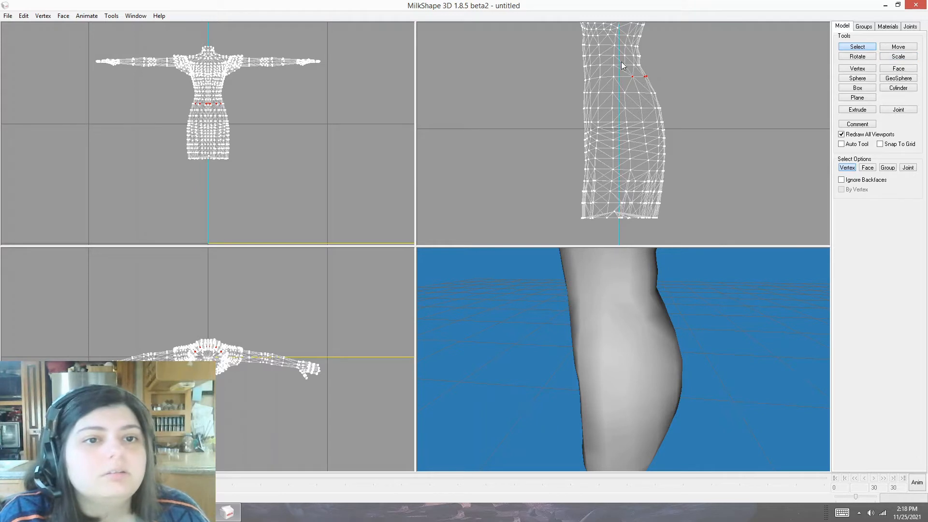
{"action": "left_click_drag", "start_coordinate": [620, 61], "coordinate": [643, 69]}
{"action": "left_click", "coordinate": [898, 57]}
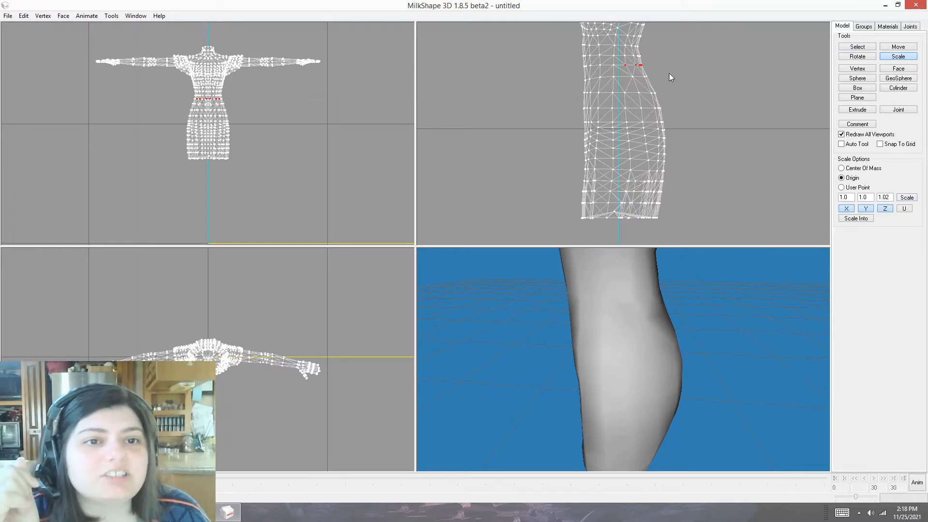
- Select the back vertices of the upper waist row and scale them by .98 in Z about the origin
{"action": "left_click", "coordinate": [854, 47]}
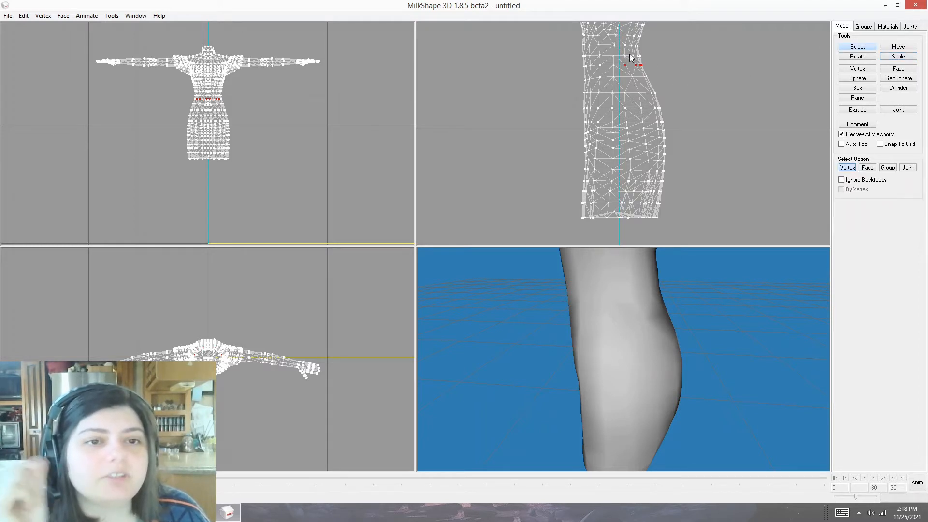
{"action": "left_click_drag", "start_coordinate": [630, 50], "coordinate": [651, 70]}
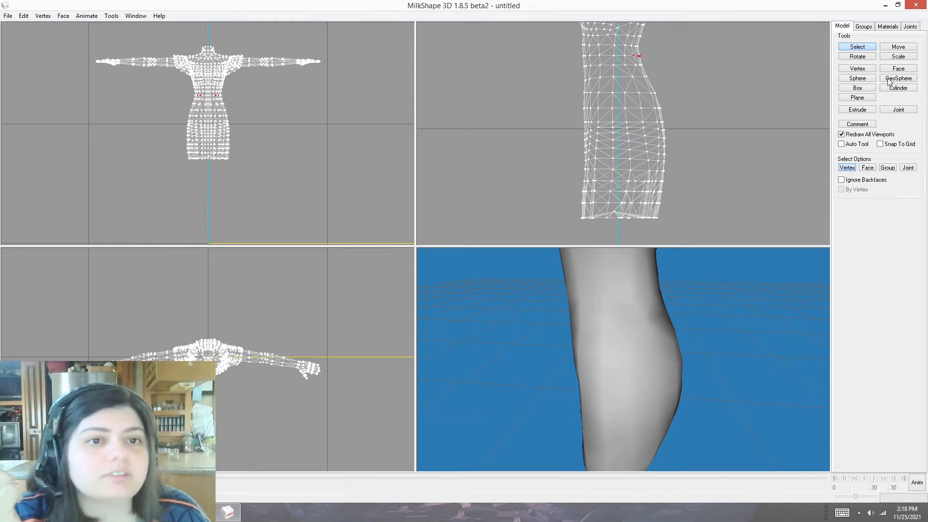
{"action": "left_click", "coordinate": [903, 57]}
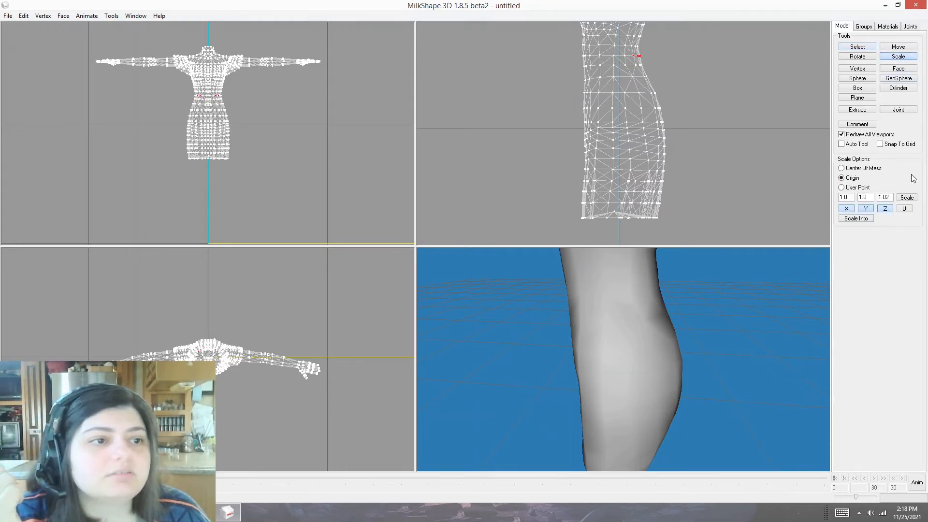
{"action": "double_click", "coordinate": [888, 198]}
{"action": "type", "text": ".98"}
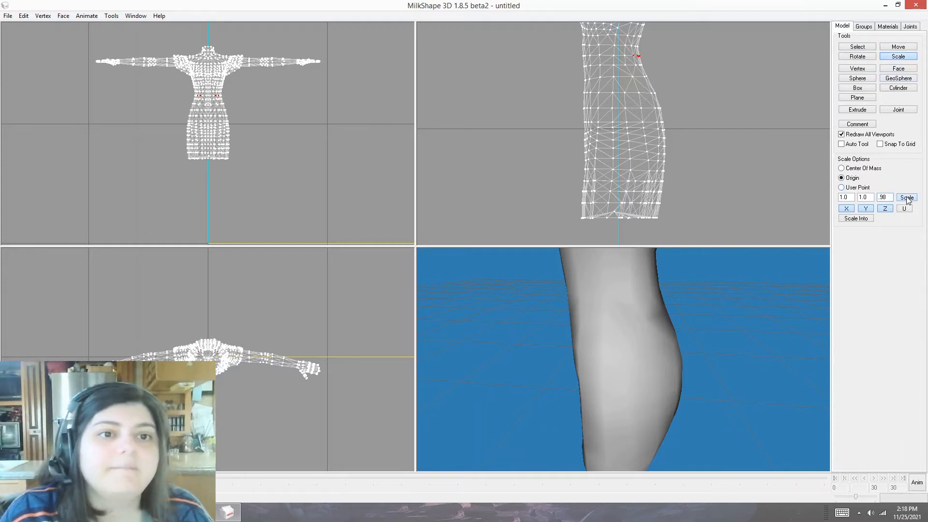
{"action": "left_click", "coordinate": [907, 198]}
- Select the back vertex row just below the waist again and scale it by 1.02 in Z about the origin
{"action": "left_click", "coordinate": [857, 47]}
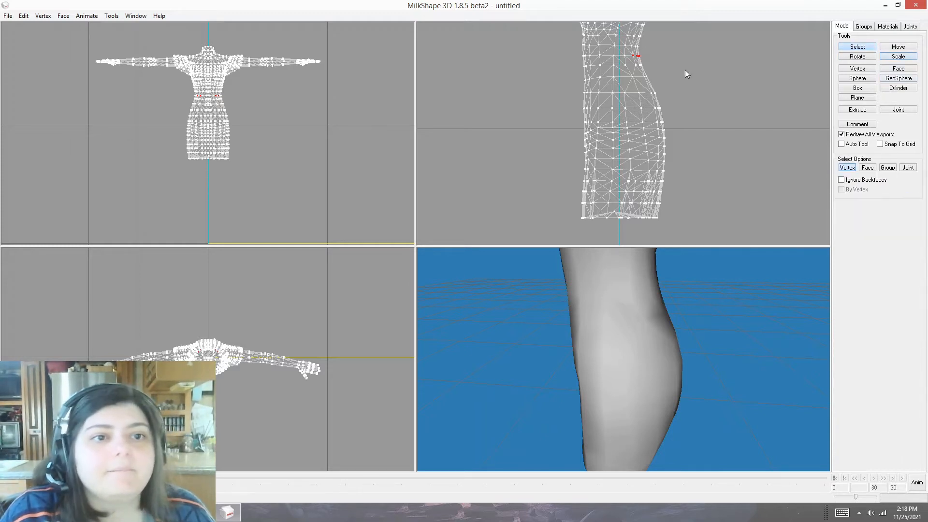
{"action": "left_click", "coordinate": [899, 57]}
{"action": "double_click", "coordinate": [888, 198]}
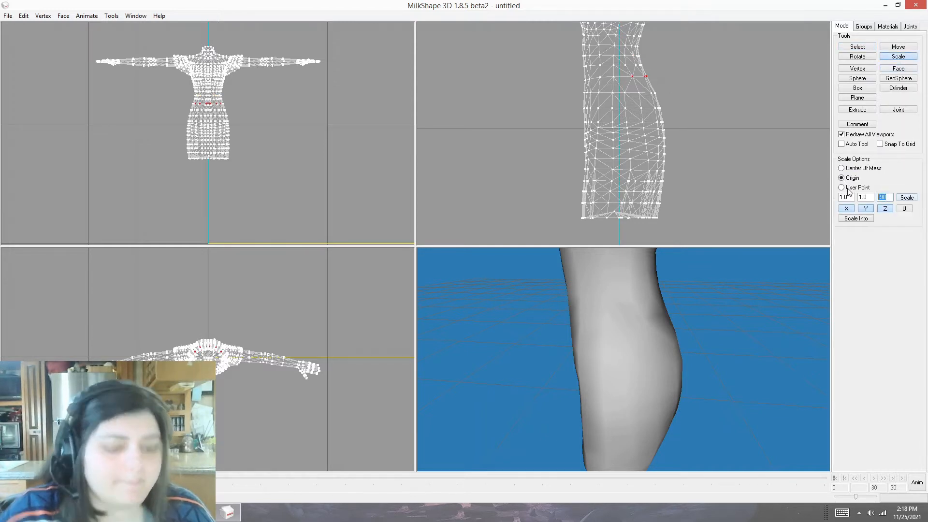
{"action": "type", "text": "1.02"}
{"action": "left_click", "coordinate": [908, 198]}
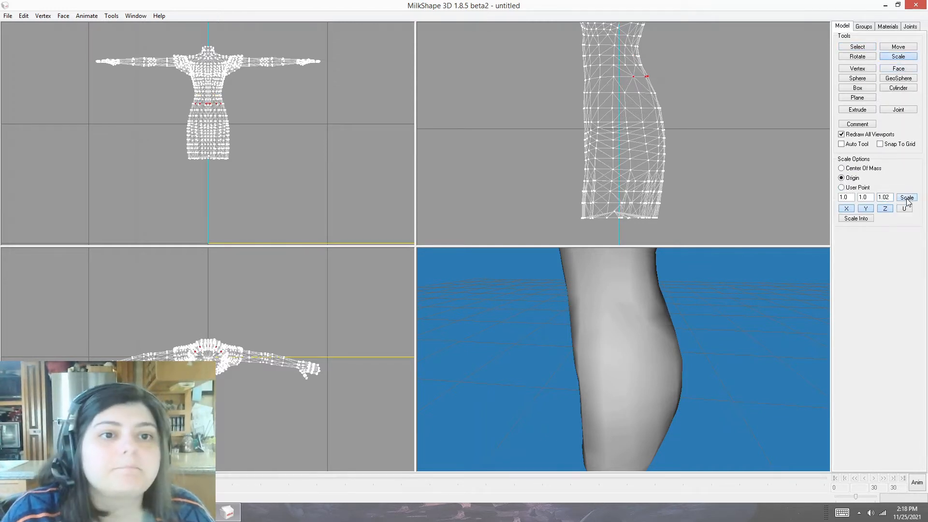
- Unhide the bottom group and examine the dress's fit over the pants from behind
{"action": "left_click", "coordinate": [861, 27]}
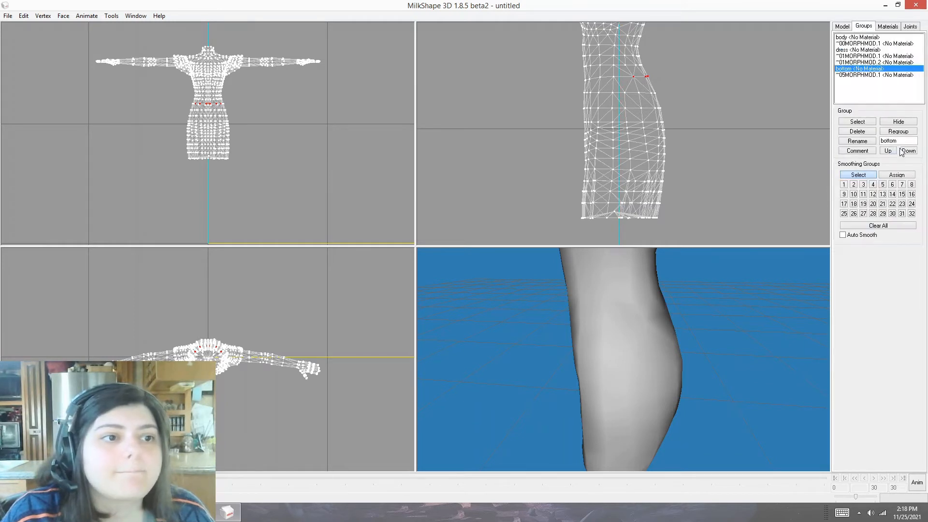
{"action": "left_click", "coordinate": [898, 122]}
{"action": "mouse_move", "coordinate": [648, 380]}
{"action": "left_mouse_down"}
{"action": "mouse_move", "coordinate": [446, 378]}
{"action": "mouse_move", "coordinate": [818, 375]}
{"action": "left_mouse_up"}
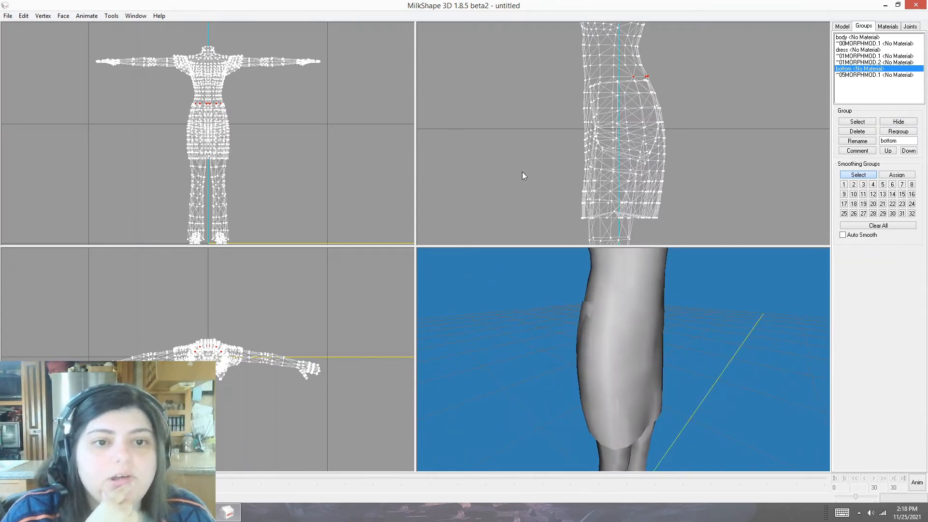
- Select the front skirt vertices with the bottom group temporarily hidden and scale them repeatedly by 1.02 in Z about the origin
{"action": "left_click", "coordinate": [898, 122]}
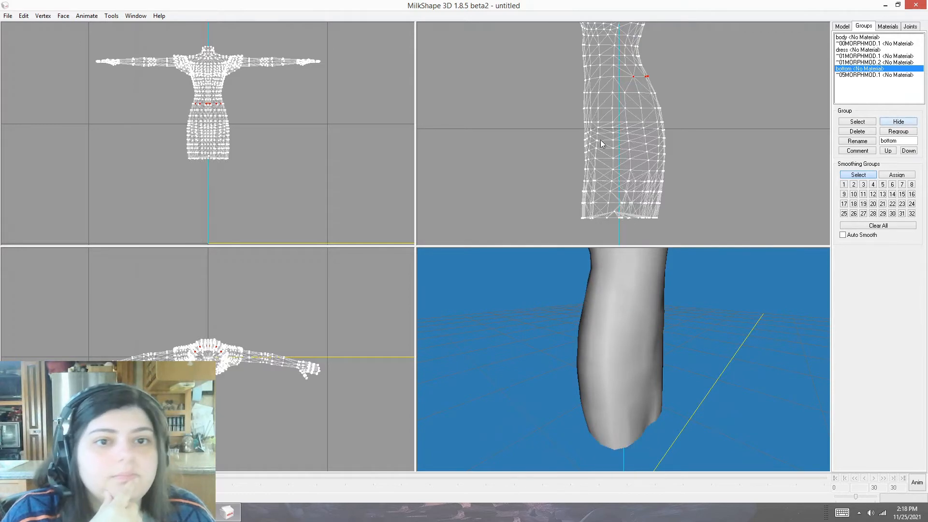
{"action": "left_click_drag", "start_coordinate": [544, 71], "coordinate": [605, 226]}
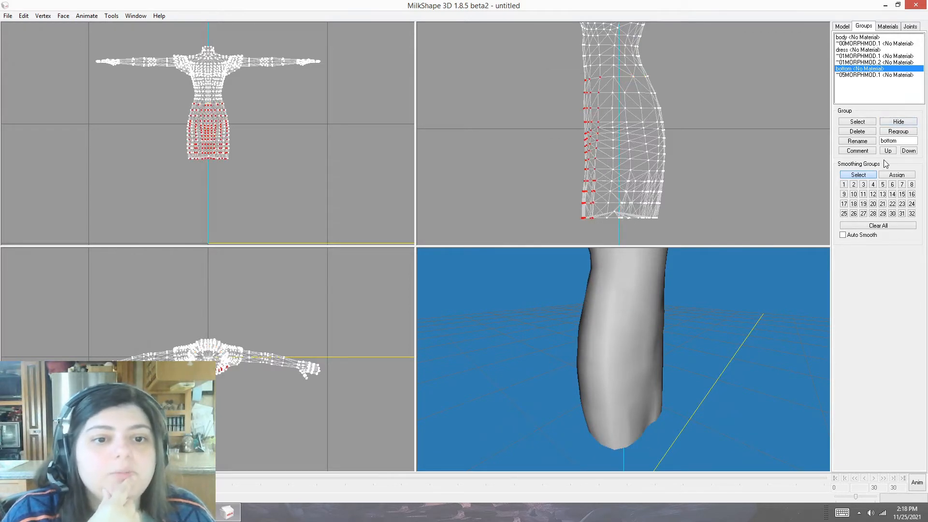
{"action": "left_click", "coordinate": [898, 122]}
{"action": "left_click", "coordinate": [844, 28]}
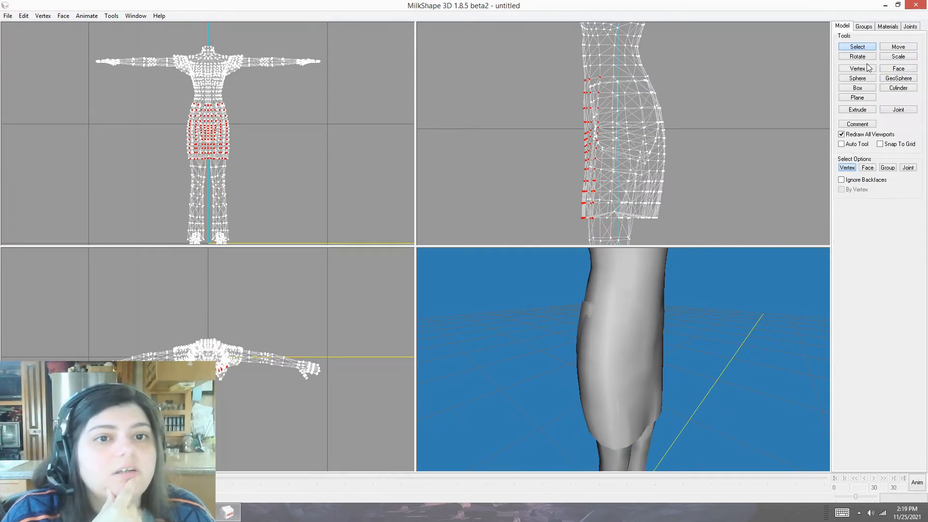
{"action": "left_click", "coordinate": [895, 57]}
{"action": "left_click", "coordinate": [906, 198]}
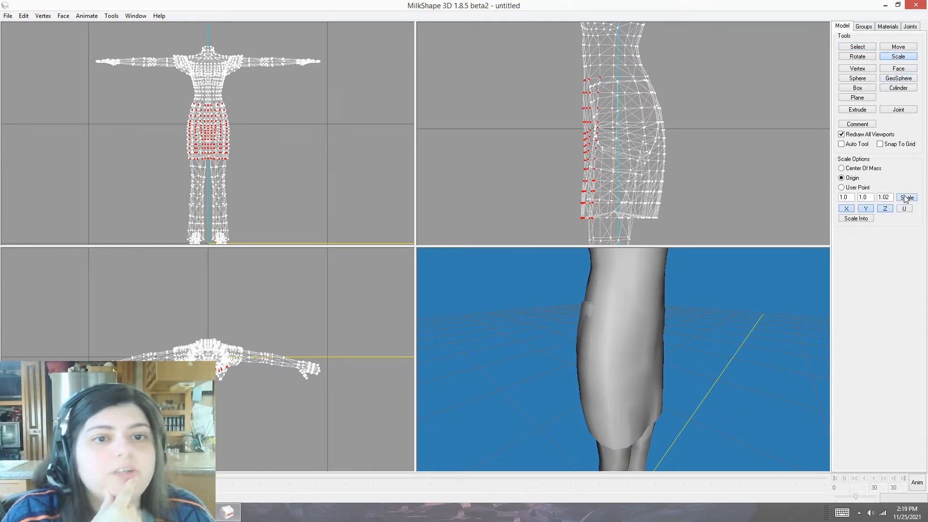
{"action": "left_click", "coordinate": [906, 198]}
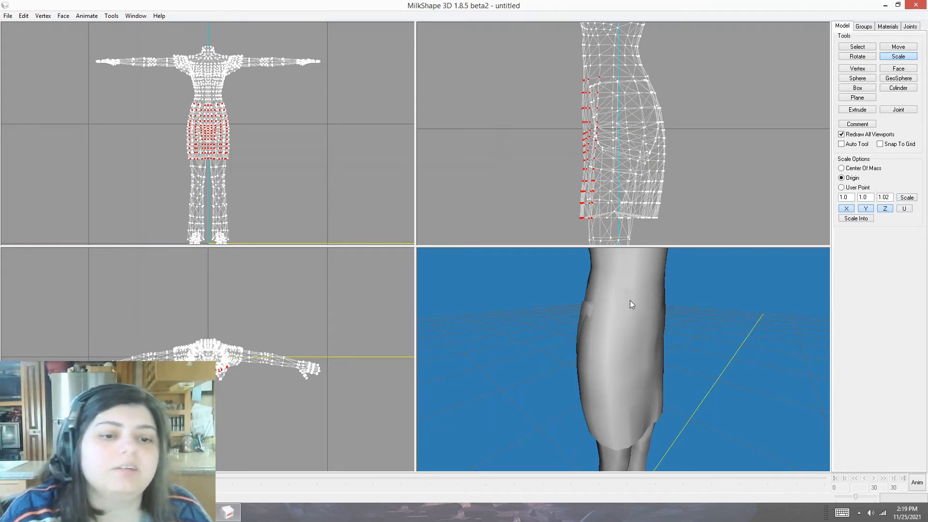
- Examine the skirt from the side, front and back for pants poking through, toggling the bottom group's visibility to compare
{"action": "left_click", "coordinate": [854, 47]}
{"action": "left_click_drag", "start_coordinate": [532, 310], "coordinate": [605, 389]}
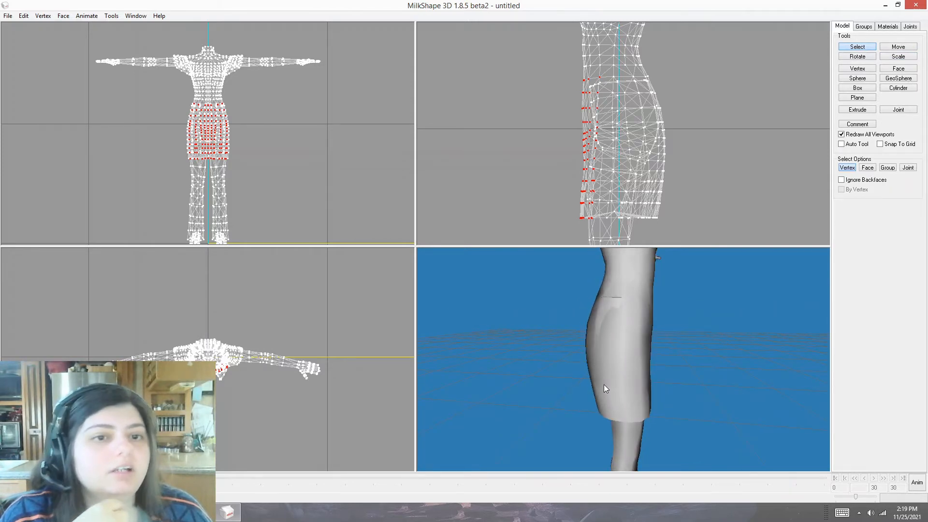
{"action": "left_click_drag", "start_coordinate": [606, 385], "coordinate": [927, 385]}
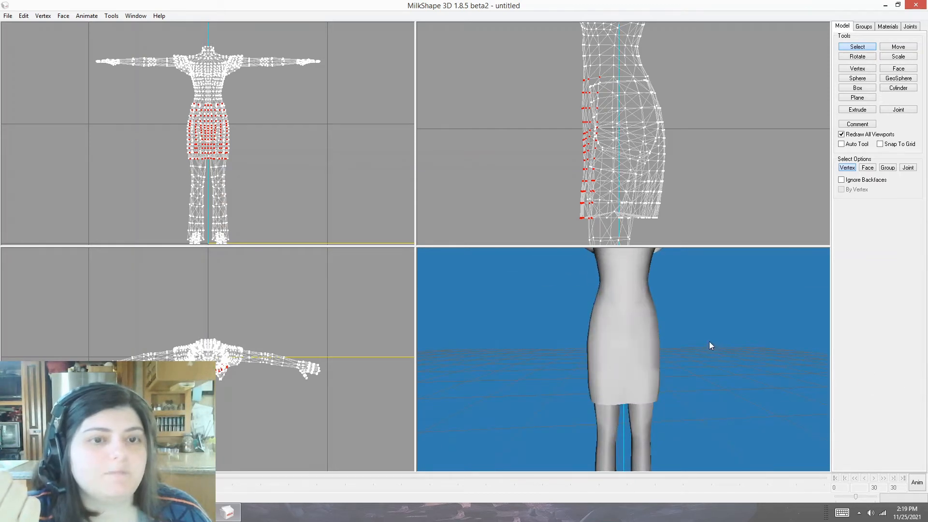
{"action": "left_click_drag", "start_coordinate": [718, 340], "coordinate": [526, 353]}
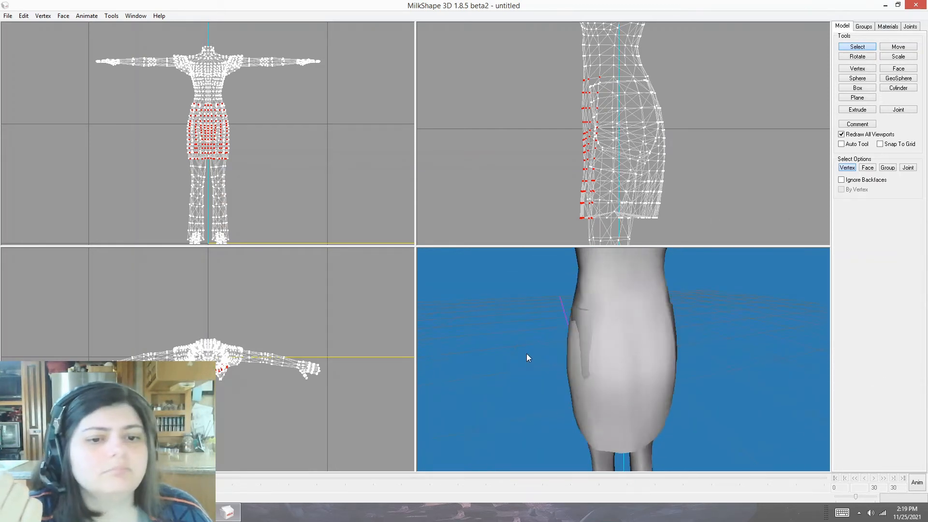
{"action": "left_click", "coordinate": [856, 27]}
{"action": "left_click", "coordinate": [901, 122]}
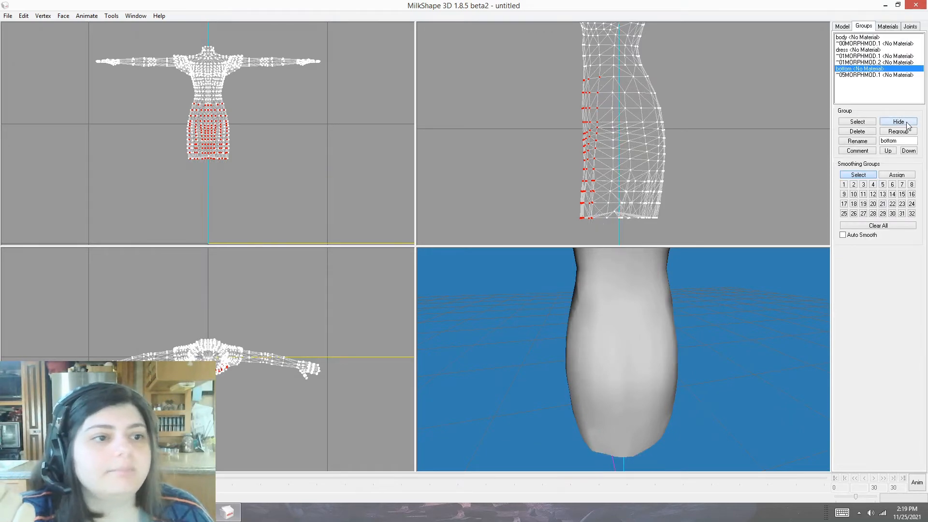
{"action": "left_click", "coordinate": [899, 122]}
- Turn on the wireframe overlay in the 3D view to show the mesh where the pants poke through at the hip
{"action": "right_click", "coordinate": [590, 391]}
{"action": "left_click", "coordinate": [610, 216]}
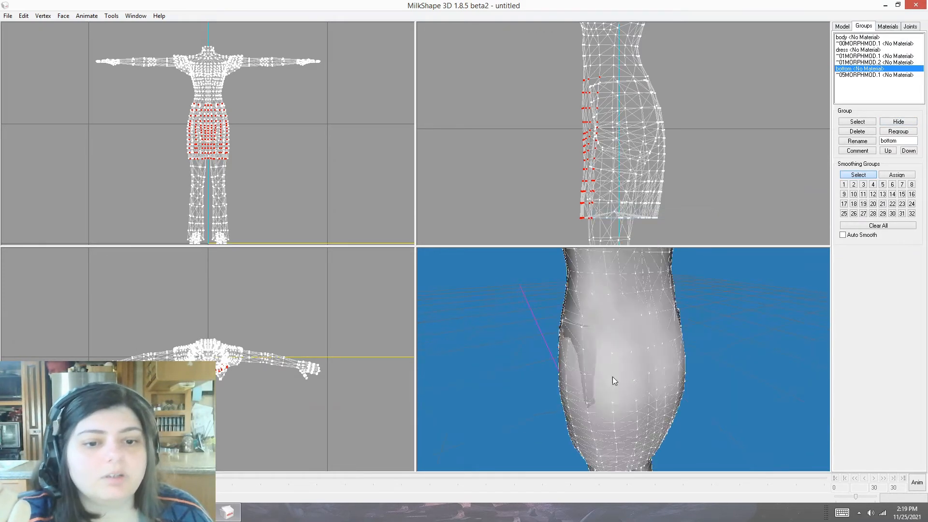
{"action": "mouse_move", "coordinate": [613, 376]}
{"action": "left_mouse_down"}
{"action": "mouse_move", "coordinate": [660, 375]}
{"action": "mouse_move", "coordinate": [716, 391]}
{"action": "mouse_move", "coordinate": [693, 395]}
{"action": "mouse_move", "coordinate": [718, 392]}
{"action": "mouse_move", "coordinate": [635, 385]}
{"action": "mouse_move", "coordinate": [606, 337]}
{"action": "left_mouse_up"}
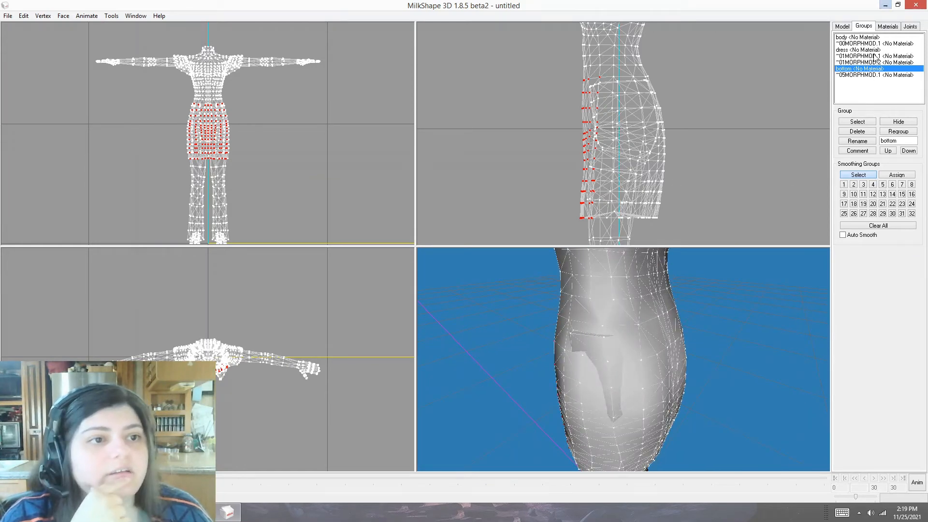
- Create a new material for the dress group with the stdMatBaseTextureName PNG as texture, set to ignore alpha, and assign it
{"action": "left_click", "coordinate": [860, 50]}
{"action": "double_click", "coordinate": [860, 50]}
{"action": "left_click", "coordinate": [888, 26]}
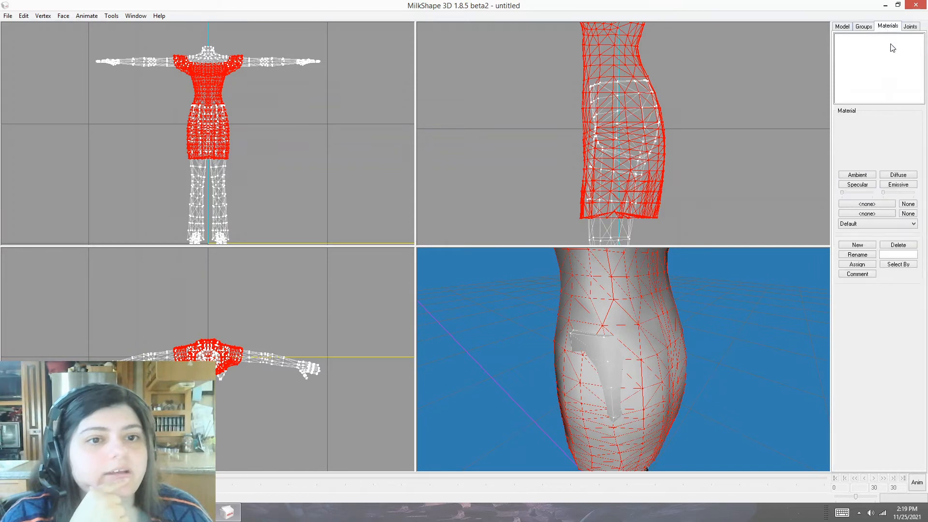
{"action": "left_click", "coordinate": [857, 246]}
{"action": "left_click", "coordinate": [867, 203]}
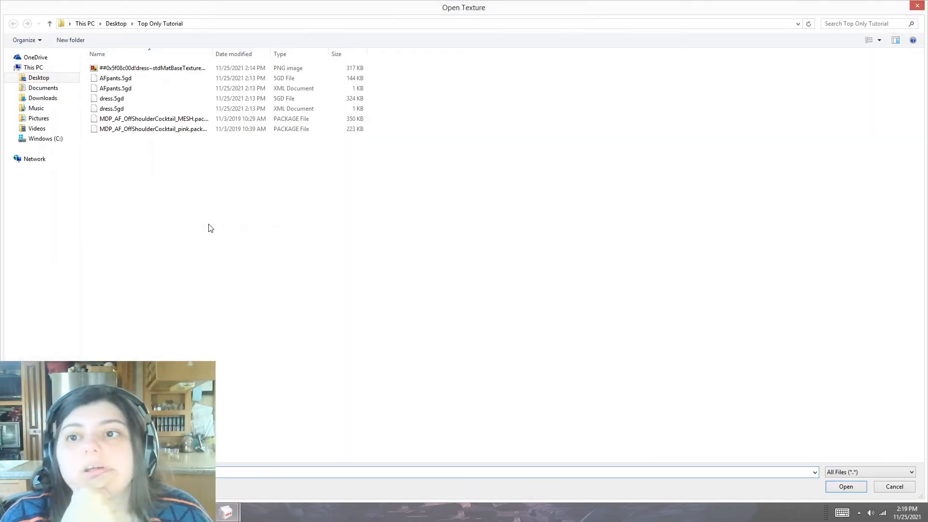
{"action": "double_click", "coordinate": [145, 68]}
{"action": "left_click", "coordinate": [876, 224]}
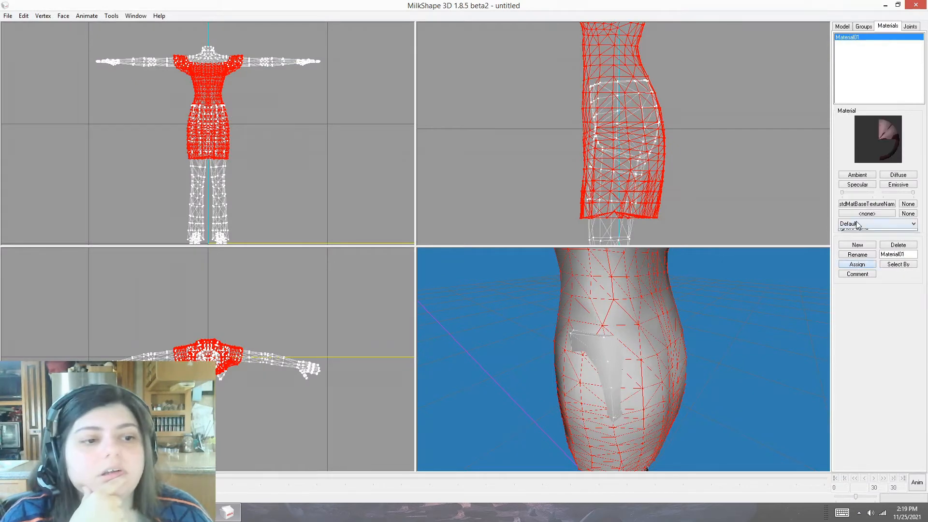
{"action": "left_click", "coordinate": [863, 239]}
- Display the 3D view textured without the wireframe overlay and examine the hips for pants poking through
{"action": "right_click", "coordinate": [713, 342]}
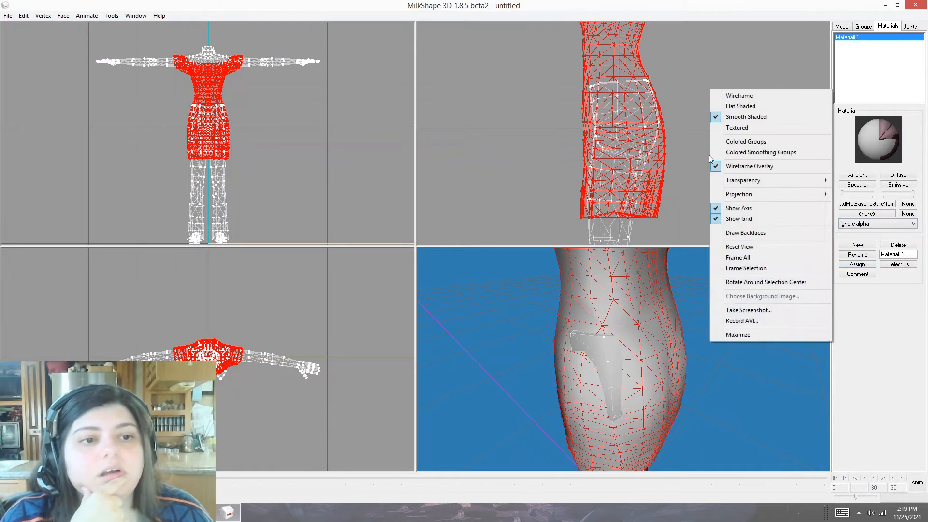
{"action": "left_click", "coordinate": [725, 129]}
{"action": "left_click_drag", "start_coordinate": [695, 395], "coordinate": [612, 366]}
{"action": "right_click", "coordinate": [682, 387]}
{"action": "left_click", "coordinate": [706, 214]}
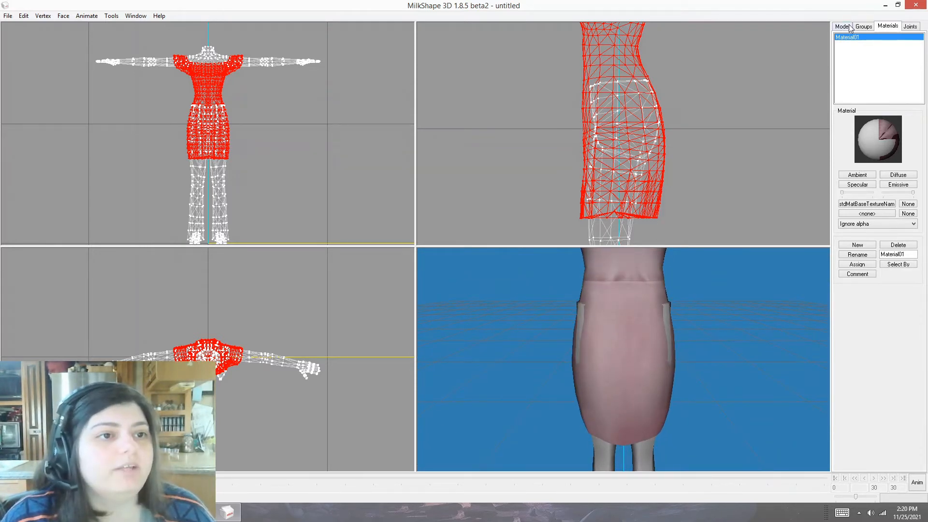
{"action": "left_click_drag", "start_coordinate": [558, 314], "coordinate": [675, 312]}
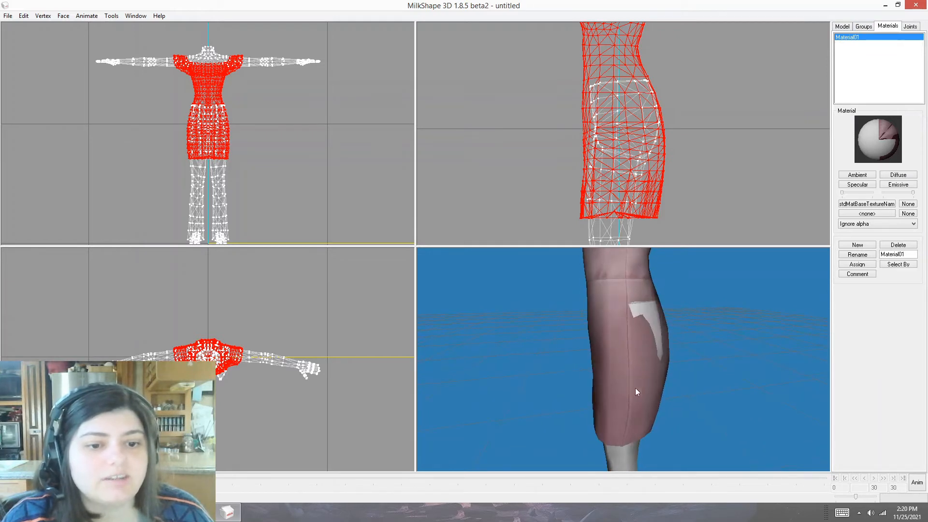
{"action": "left_click_drag", "start_coordinate": [587, 359], "coordinate": [653, 358]}
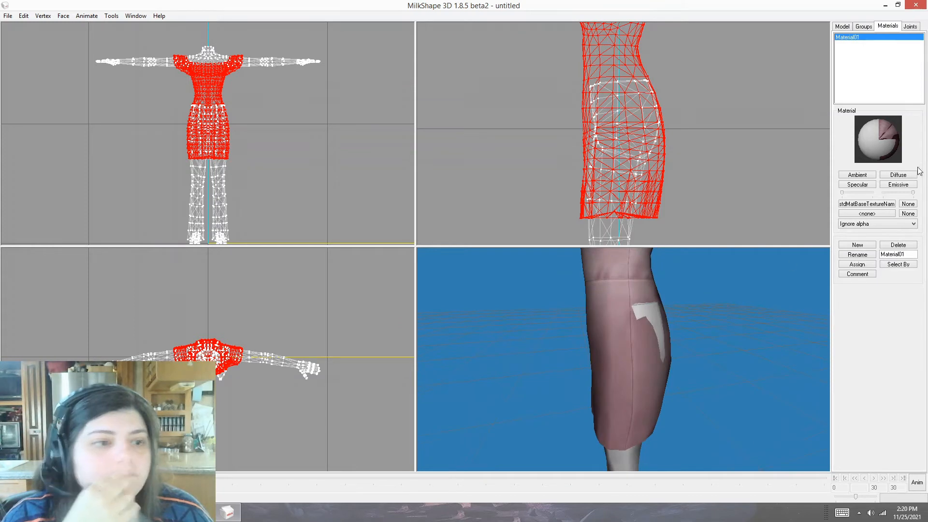
- Select the dress vertices from the waist down to the hem with the bottom group temporarily hidden
{"action": "left_click", "coordinate": [864, 26]}
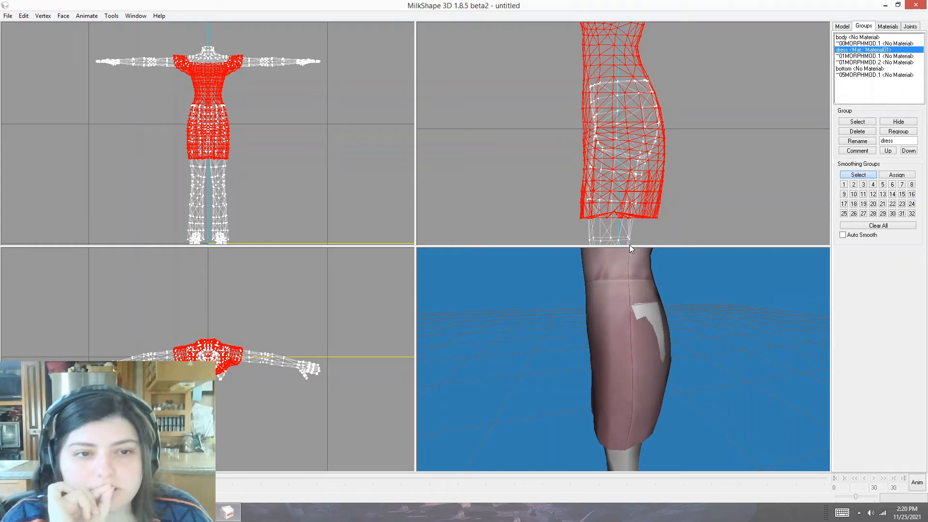
{"action": "left_click", "coordinate": [858, 69]}
{"action": "left_click", "coordinate": [912, 122]}
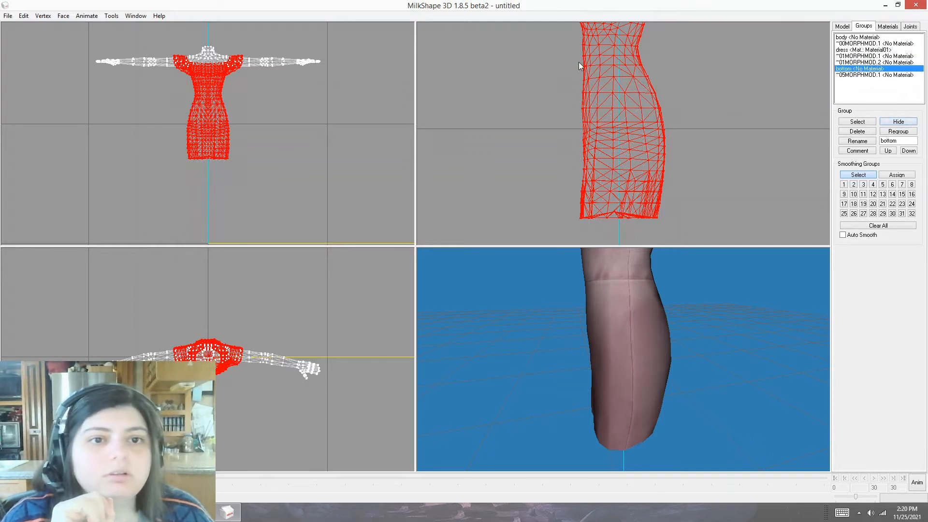
{"action": "left_click_drag", "start_coordinate": [573, 56], "coordinate": [689, 245]}
{"action": "left_click", "coordinate": [908, 124]}
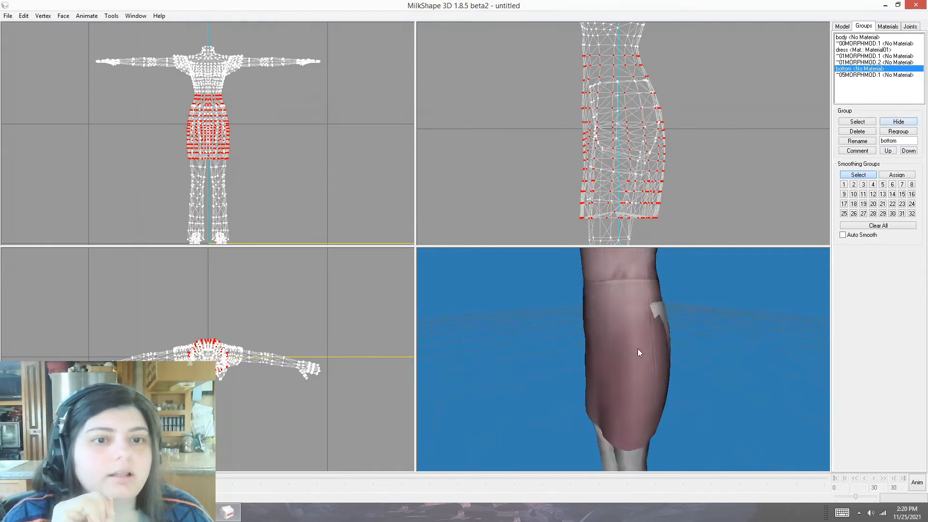
{"action": "left_click_drag", "start_coordinate": [639, 352], "coordinate": [698, 352]}
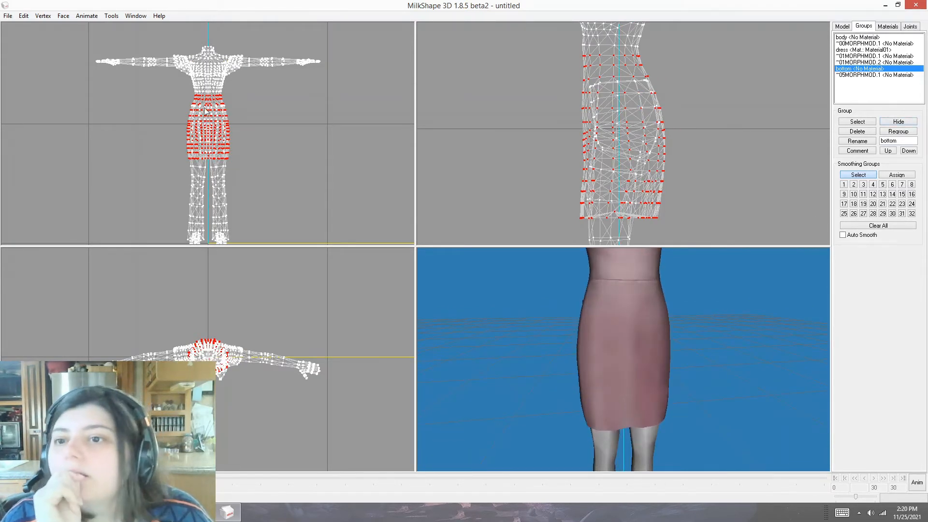
- Widen the selected skirt by scaling it repeatedly by 1.02 in X about the origin with Z scaling off, checking front and back
{"action": "left_click", "coordinate": [843, 26]}
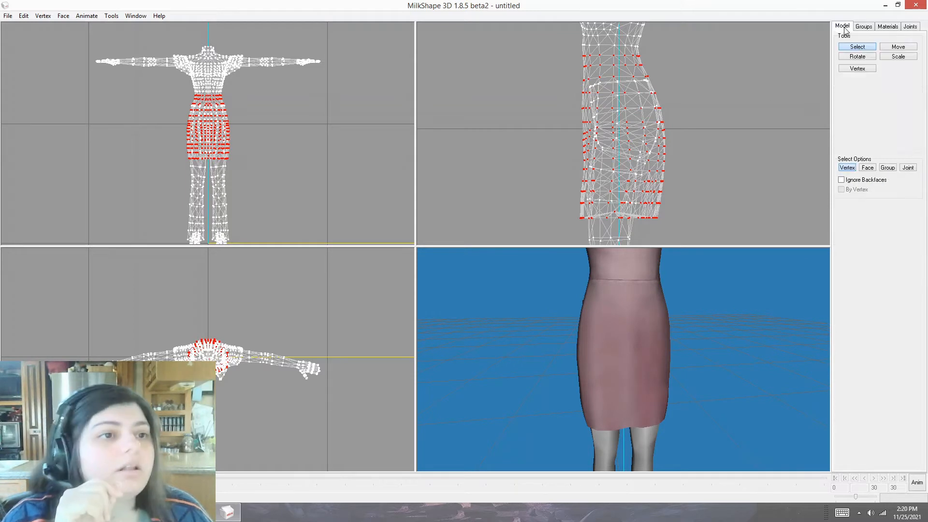
{"action": "left_click", "coordinate": [894, 56]}
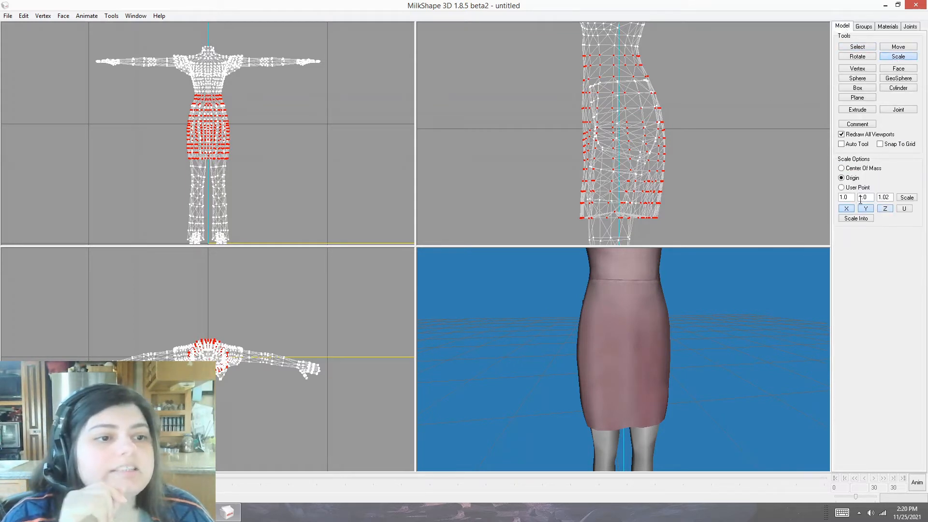
{"action": "type", "text": "2"}
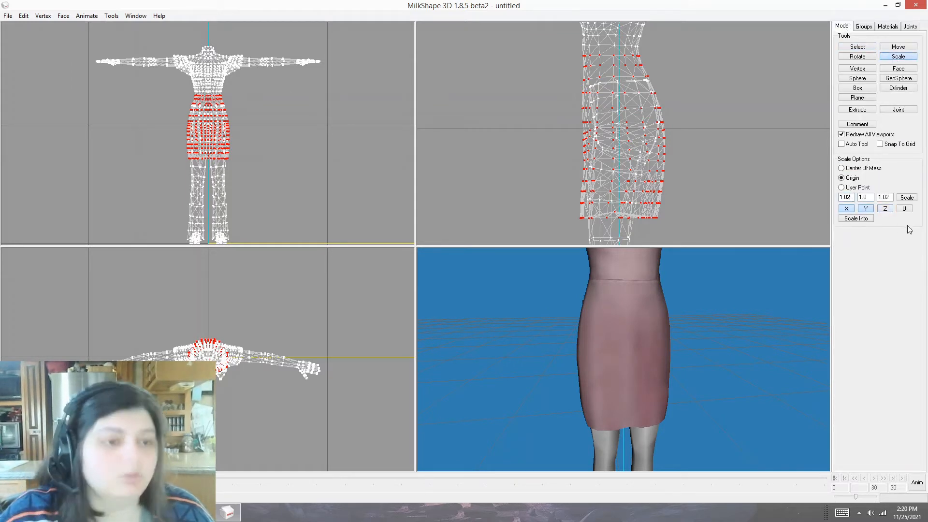
{"action": "left_click", "coordinate": [907, 198]}
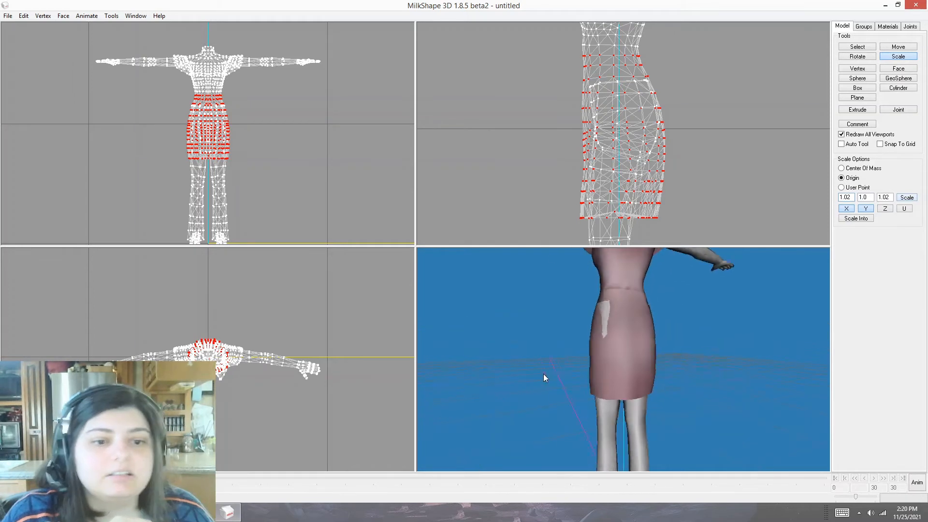
{"action": "left_click_drag", "start_coordinate": [543, 373], "coordinate": [517, 382]}
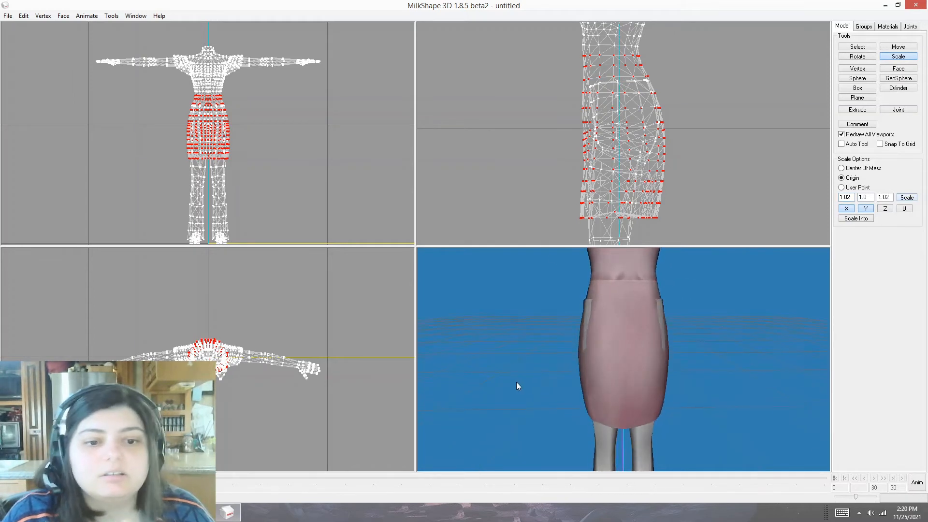
{"action": "left_click", "coordinate": [907, 198]}
{"action": "left_click", "coordinate": [908, 198]}
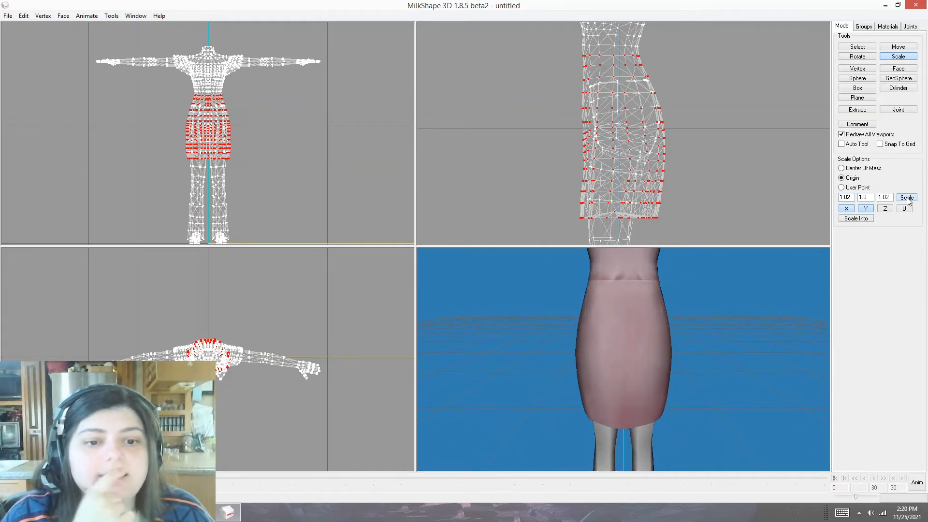
{"action": "left_click", "coordinate": [908, 198]}
{"action": "left_click_drag", "start_coordinate": [619, 374], "coordinate": [818, 372]}
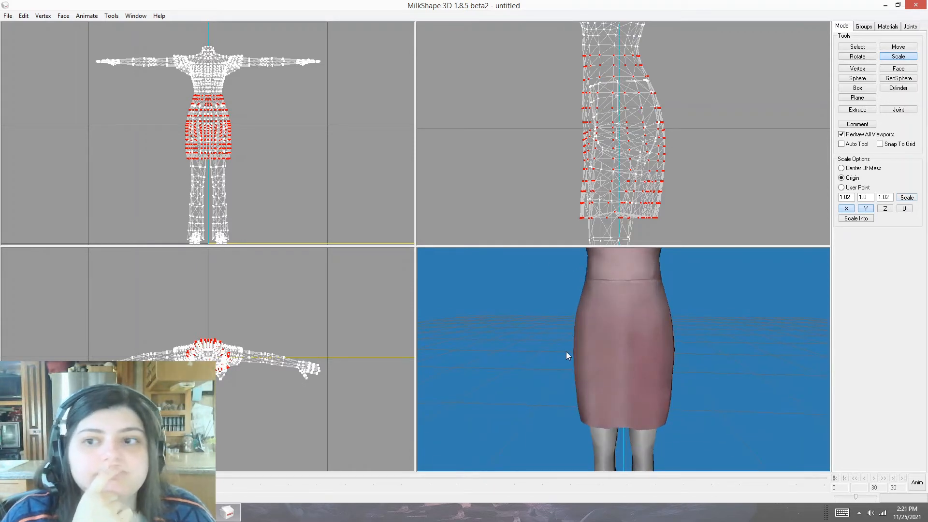
{"action": "left_click_drag", "start_coordinate": [584, 376], "coordinate": [779, 373]}
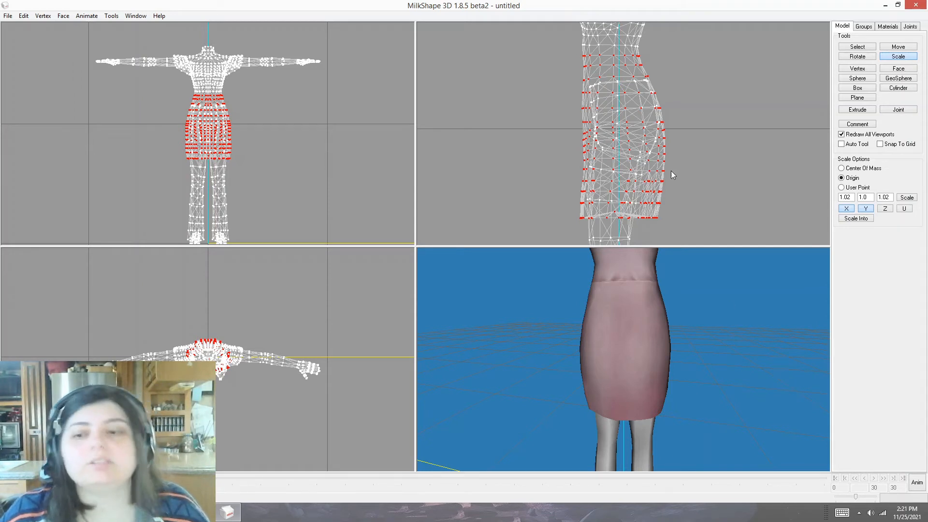
- Select only the skirt vertices from the hips to the hem in the front view, dropping the bottom group's vertices by toggling its visibility
{"action": "right_click", "coordinate": [240, 140]}
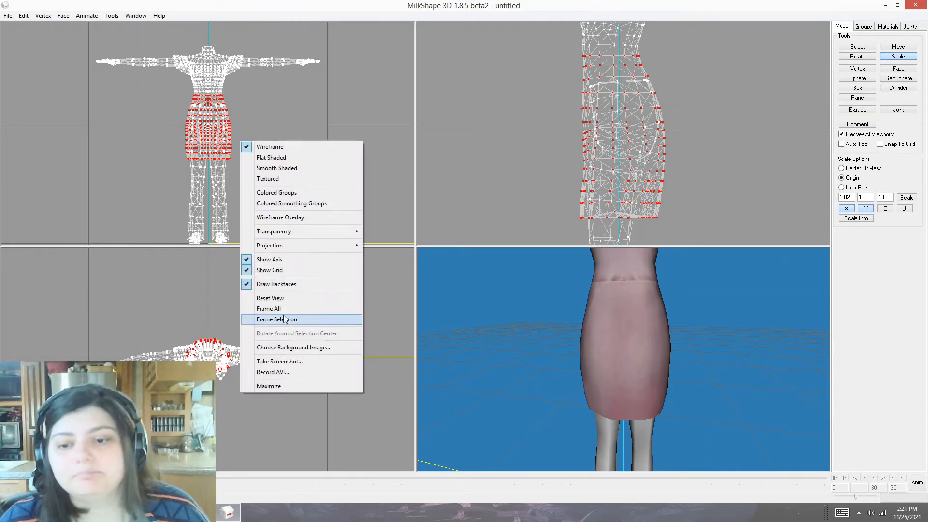
{"action": "left_click", "coordinate": [339, 375]}
{"action": "left_click_drag", "start_coordinate": [315, 107], "coordinate": [333, 144], "text": "ctrl"}
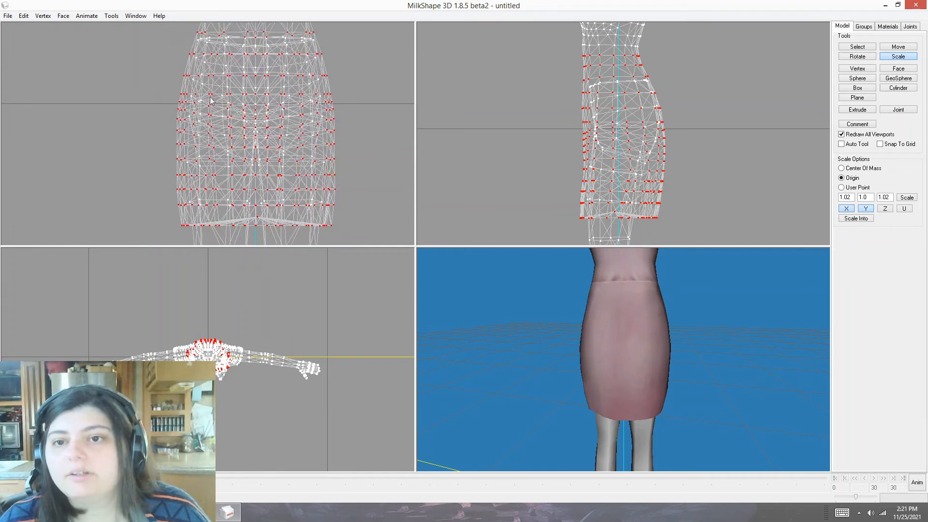
{"action": "left_click", "coordinate": [862, 48]}
{"action": "left_click_drag", "start_coordinate": [164, 66], "coordinate": [361, 240]}
{"action": "left_click", "coordinate": [863, 28]}
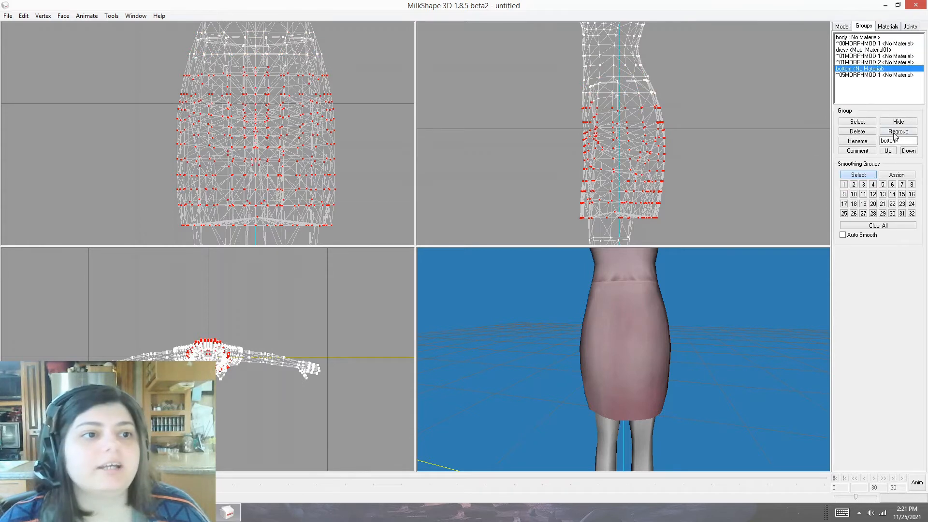
{"action": "left_click", "coordinate": [895, 123]}
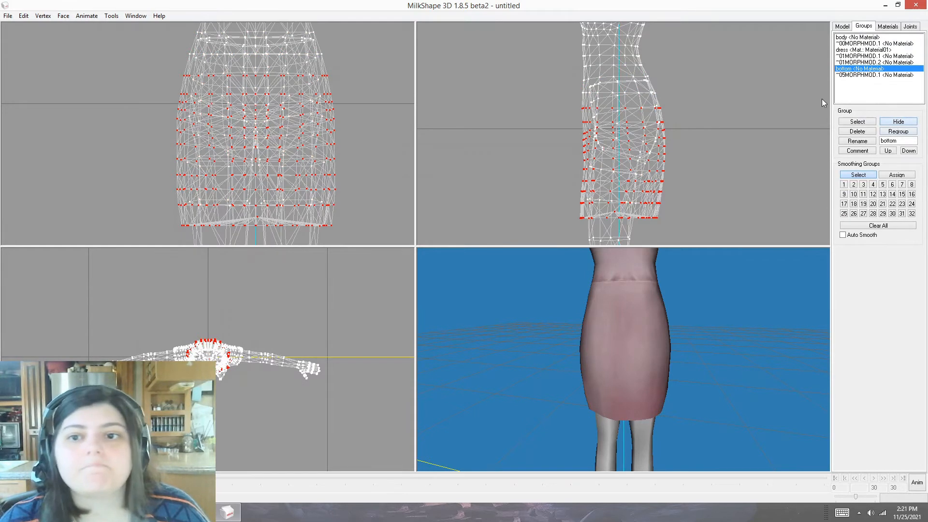
- Scale the selected lower skirt twice by 0.98 in X about the origin and undo the second scaling
{"action": "left_click", "coordinate": [841, 26]}
{"action": "double_click", "coordinate": [852, 197]}
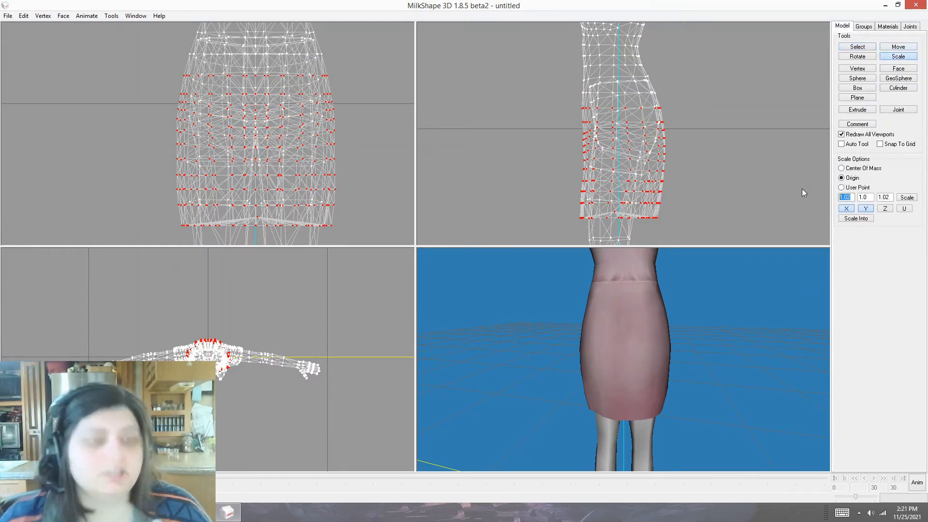
{"action": "type", "text": ".98"}
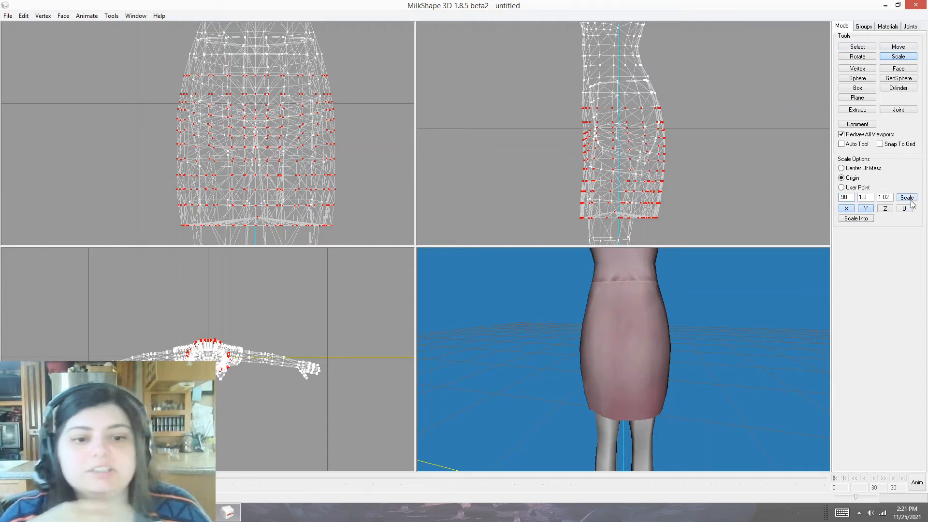
{"action": "left_click", "coordinate": [912, 200]}
{"action": "left_click", "coordinate": [912, 200]}
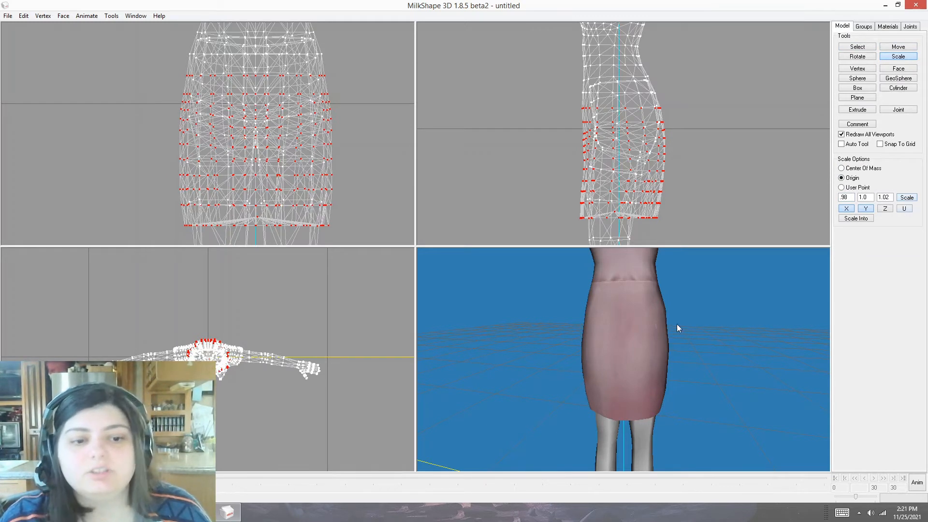
{"action": "left_click_drag", "start_coordinate": [633, 379], "coordinate": [772, 373]}
{"action": "key", "text": "ctrl+z"}
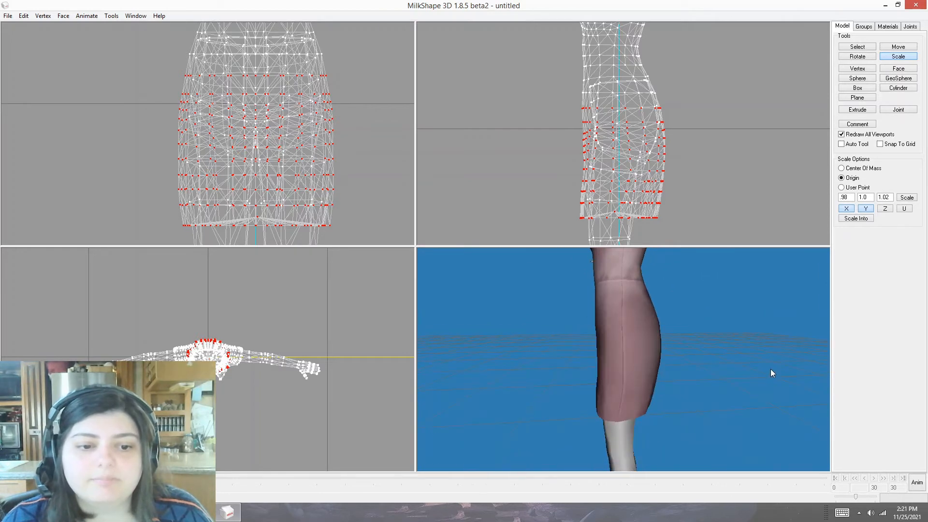
- Examine the whole outfit from the front, side and back for gaps, poking pants and the overall skirt shape
{"action": "left_click_drag", "start_coordinate": [622, 416], "coordinate": [738, 415]}
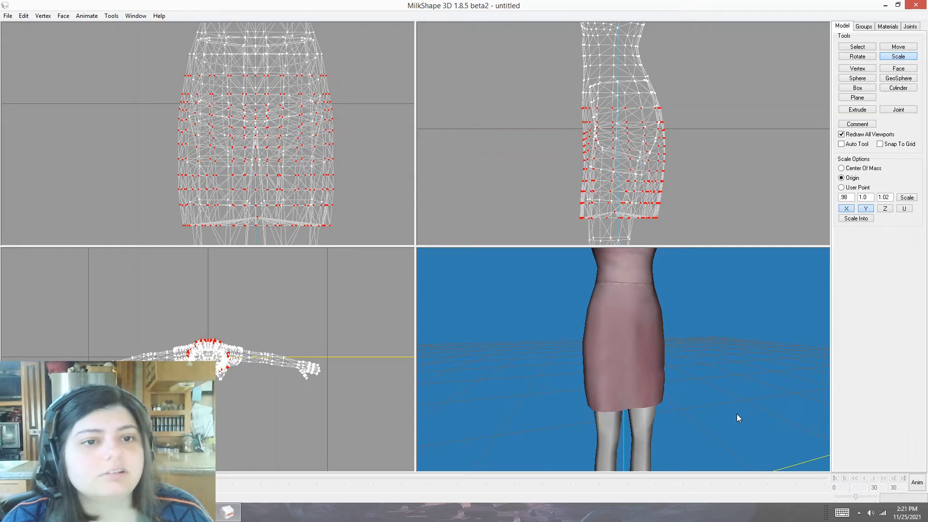
{"action": "left_click_drag", "start_coordinate": [737, 414], "coordinate": [671, 411]}
{"action": "scroll", "coordinate": [671, 436], "scroll_direction": "down", "scroll_amount": 4}
{"action": "left_click_drag", "start_coordinate": [674, 458], "coordinate": [628, 416]}
{"action": "left_click_drag", "start_coordinate": [299, 140], "coordinate": [315, 216], "text": "ctrl"}
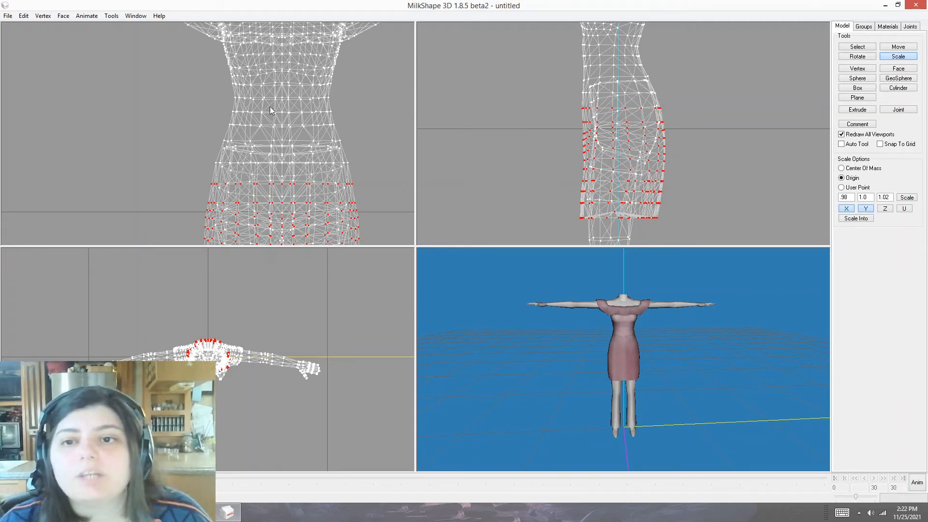
{"action": "right_click_drag", "start_coordinate": [666, 427], "coordinate": [563, 391]}
{"action": "left_click_drag", "start_coordinate": [563, 391], "coordinate": [721, 422]}
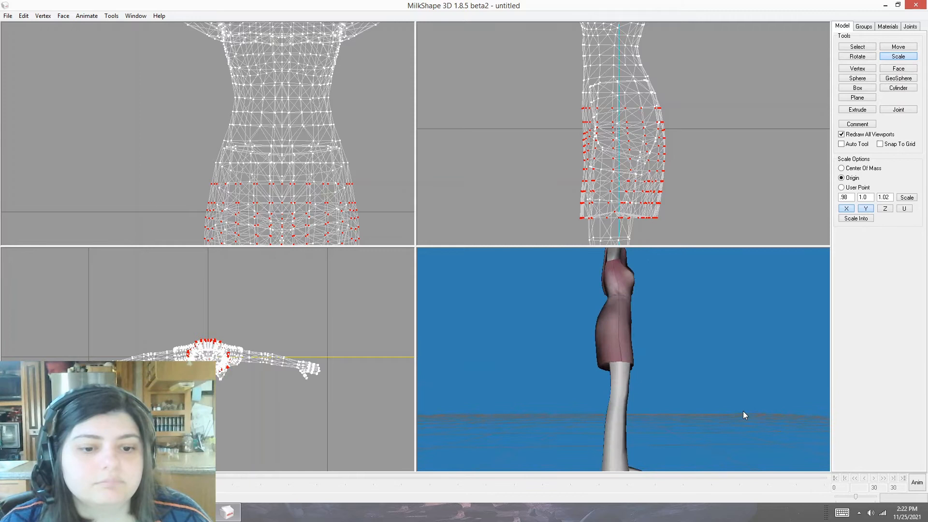
{"action": "left_click_drag", "start_coordinate": [546, 196], "coordinate": [540, 144], "text": "ctrl"}
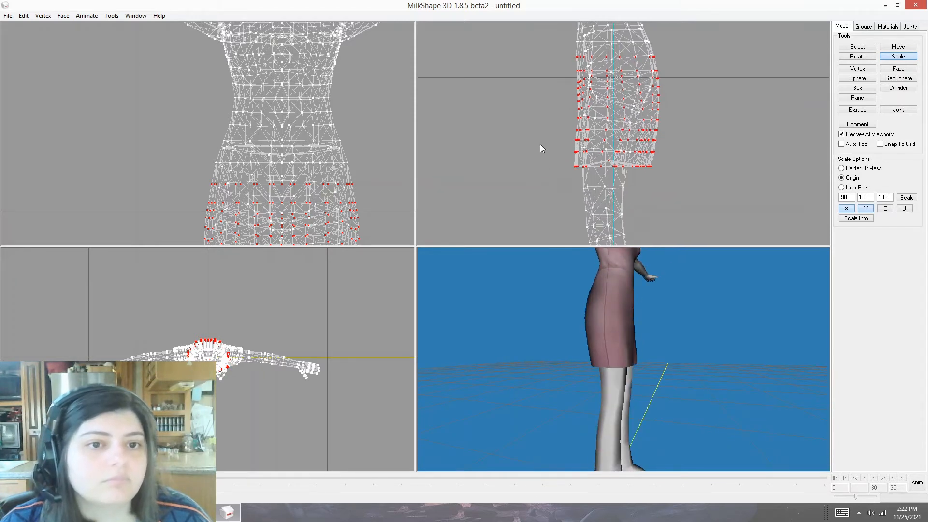
{"action": "left_click_drag", "start_coordinate": [651, 253], "coordinate": [719, 238], "text": "ctrl"}
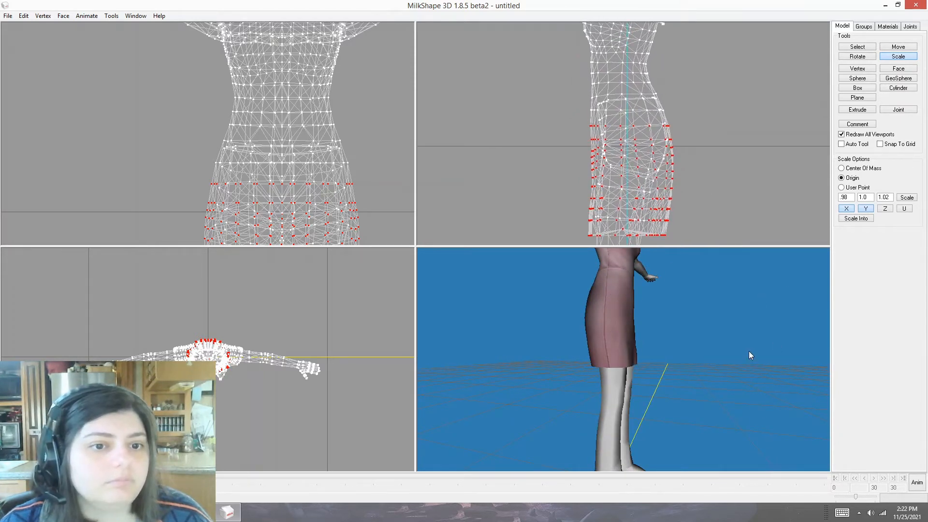
- Clear the vertex selection and display the skeleton over the model
{"action": "left_click", "coordinate": [859, 45]}
{"action": "left_click", "coordinate": [779, 85]}
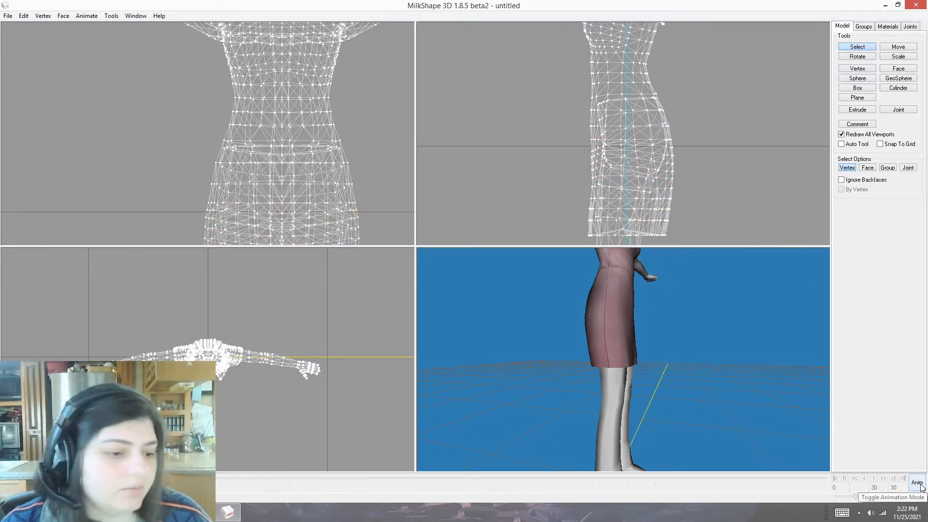
{"action": "left_click", "coordinate": [910, 26]}
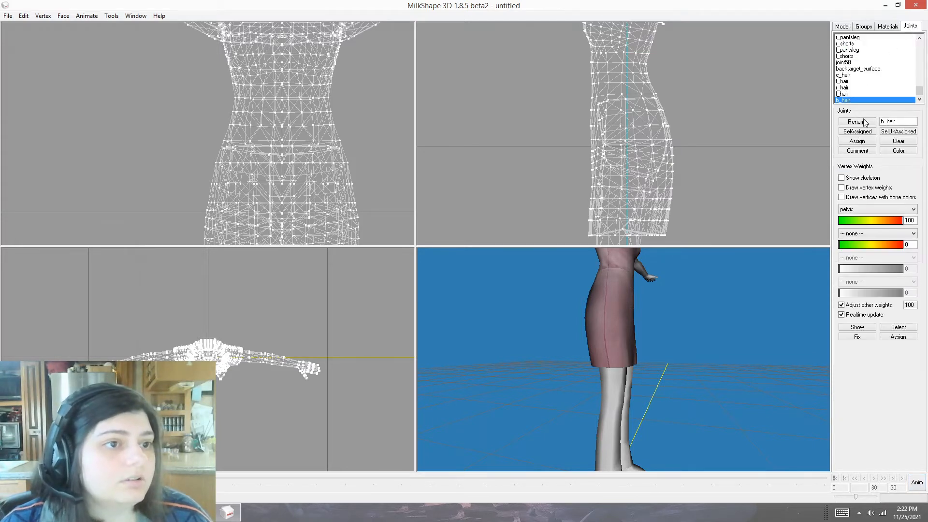
{"action": "left_click", "coordinate": [845, 27]}
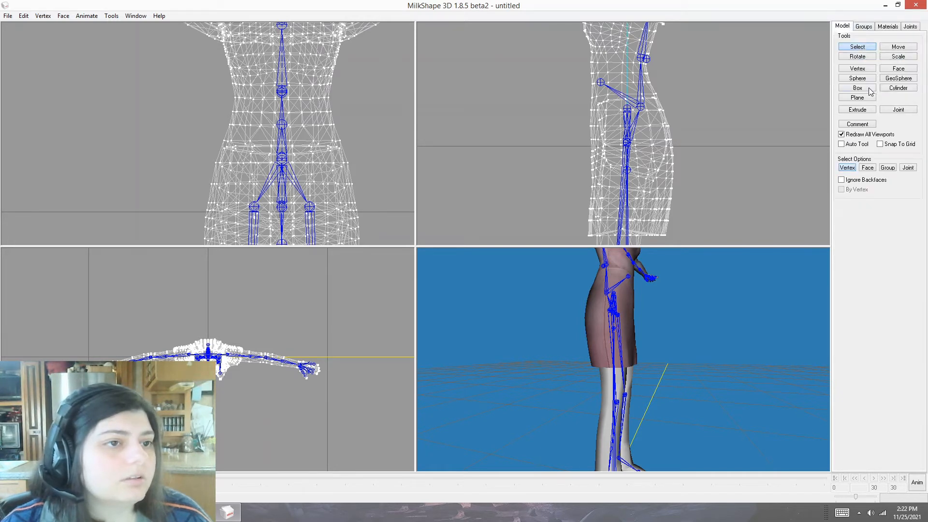
- Turn on animation mode and select both thigh joints in the front view
{"action": "left_click", "coordinate": [918, 483]}
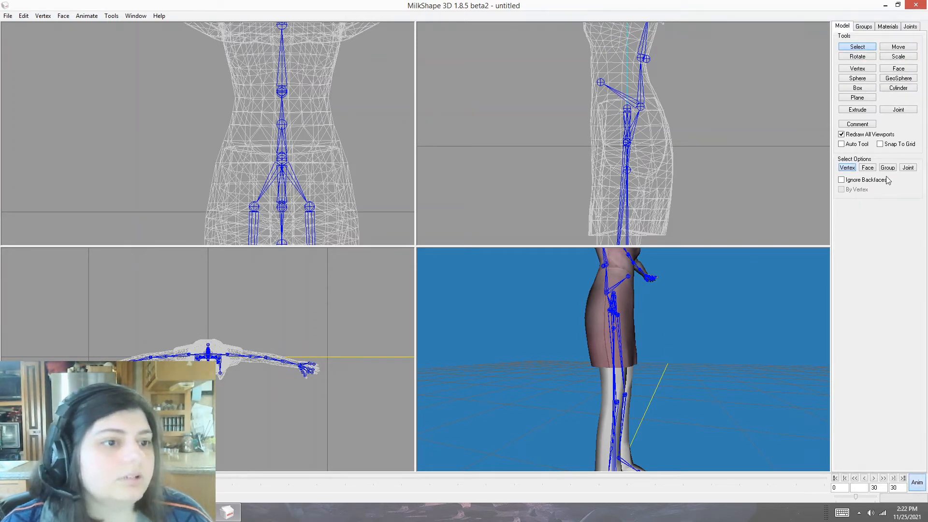
{"action": "left_click", "coordinate": [908, 168]}
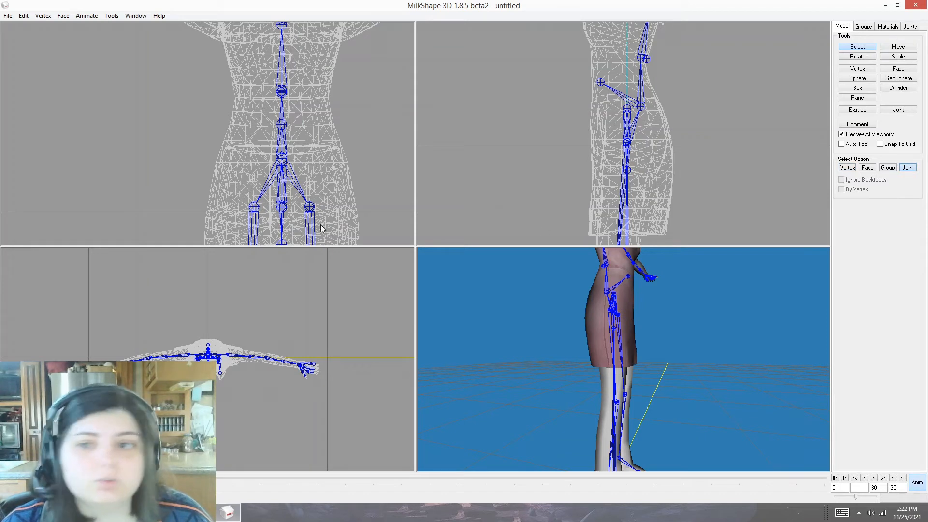
{"action": "left_click_drag", "start_coordinate": [300, 202], "coordinate": [336, 221]}
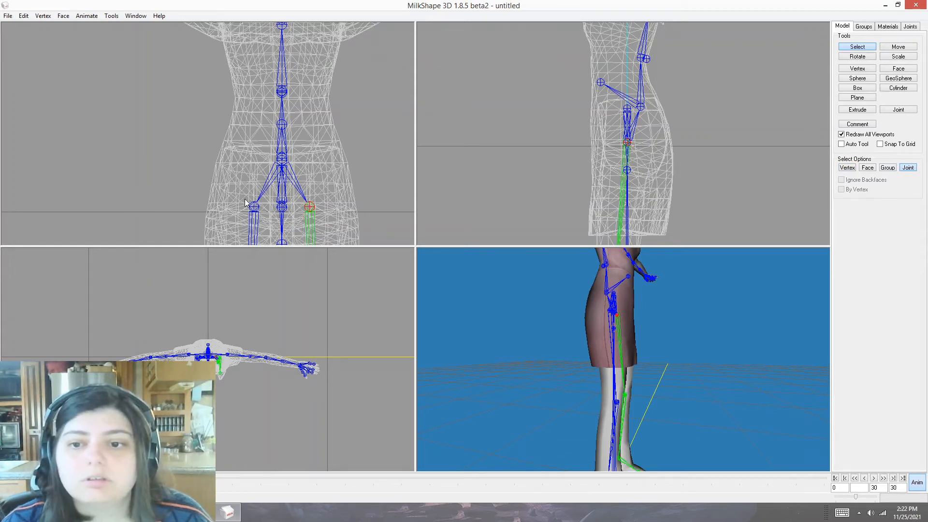
{"action": "left_click_drag", "start_coordinate": [245, 200], "coordinate": [264, 213], "text": "shift"}
- Rotate both thigh joints forward into a sitting pose and backward in the side view to examine how the skirt deforms
{"action": "left_click", "coordinate": [855, 56]}
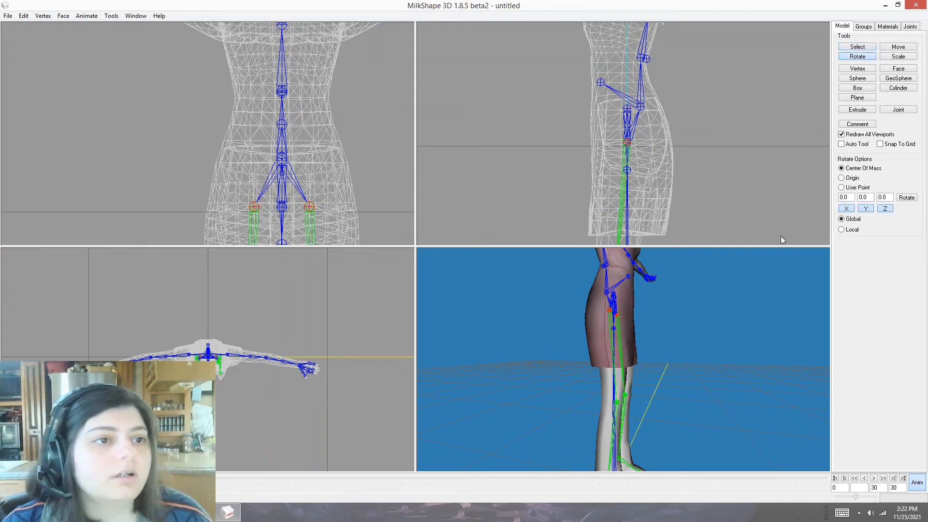
{"action": "left_click_drag", "start_coordinate": [670, 212], "coordinate": [624, 197]}
{"action": "left_click_drag", "start_coordinate": [741, 352], "coordinate": [608, 410]}
{"action": "left_click_drag", "start_coordinate": [573, 304], "coordinate": [573, 366]}
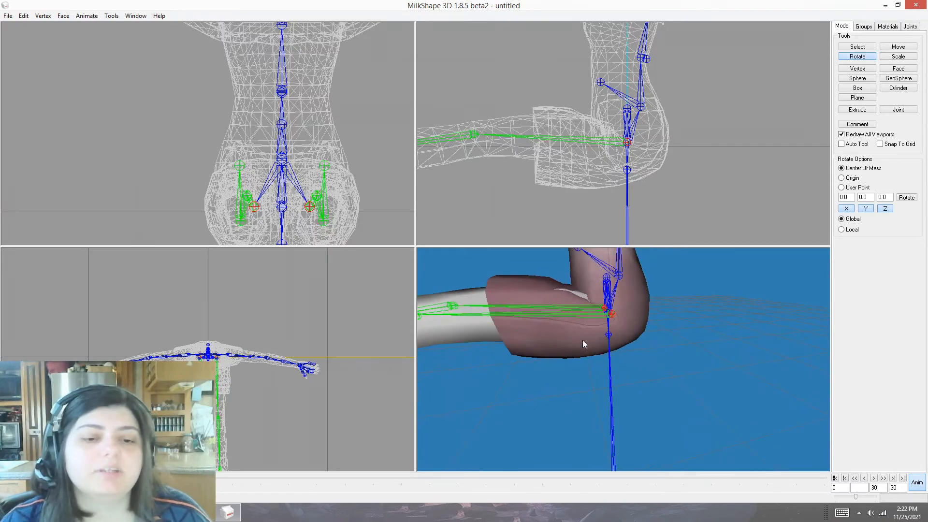
{"action": "left_click_drag", "start_coordinate": [492, 158], "coordinate": [556, 183]}
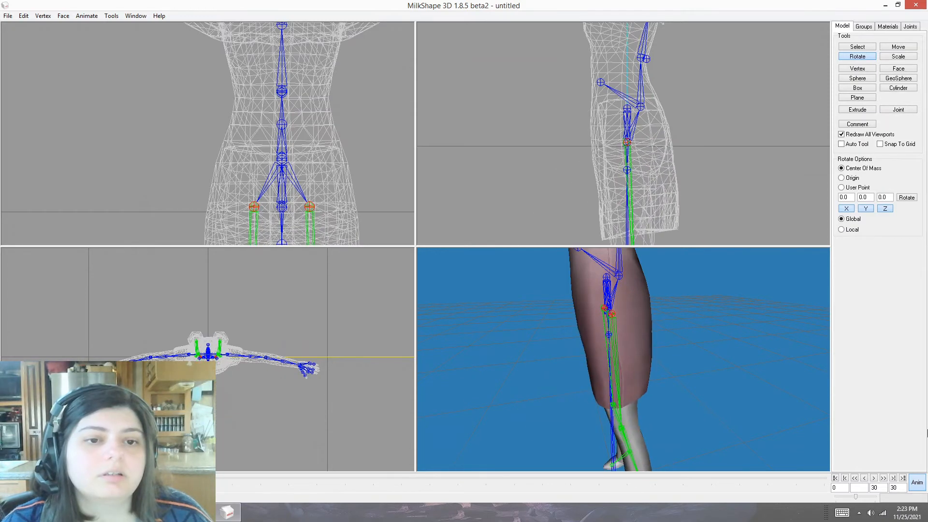
{"action": "left_click", "coordinate": [918, 489]}
{"action": "left_click", "coordinate": [918, 488]}
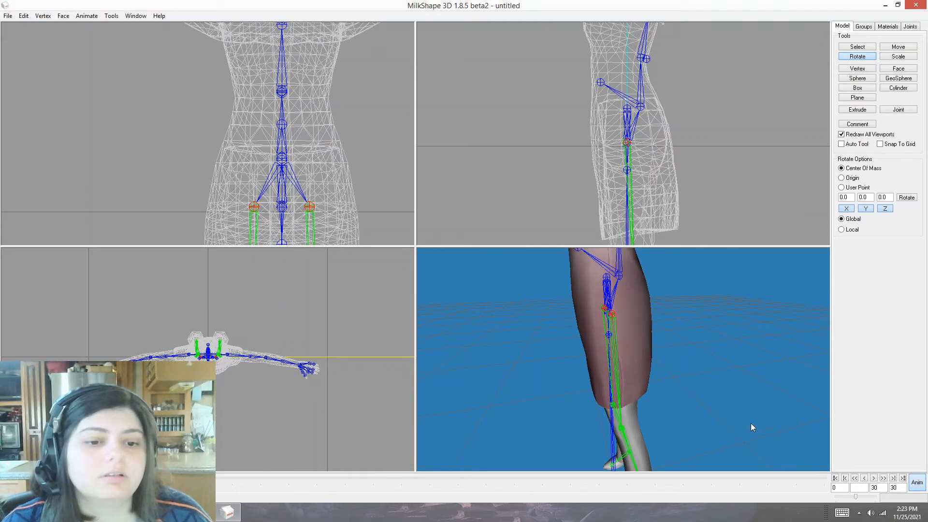
{"action": "key", "text": "ctrl+z"}
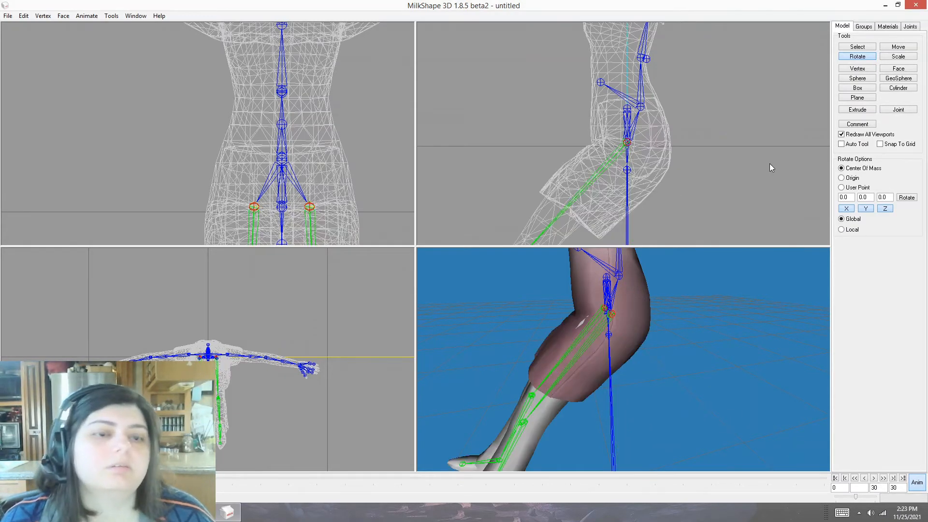
- Leave animation mode and hide the skeleton
{"action": "left_click", "coordinate": [846, 47]}
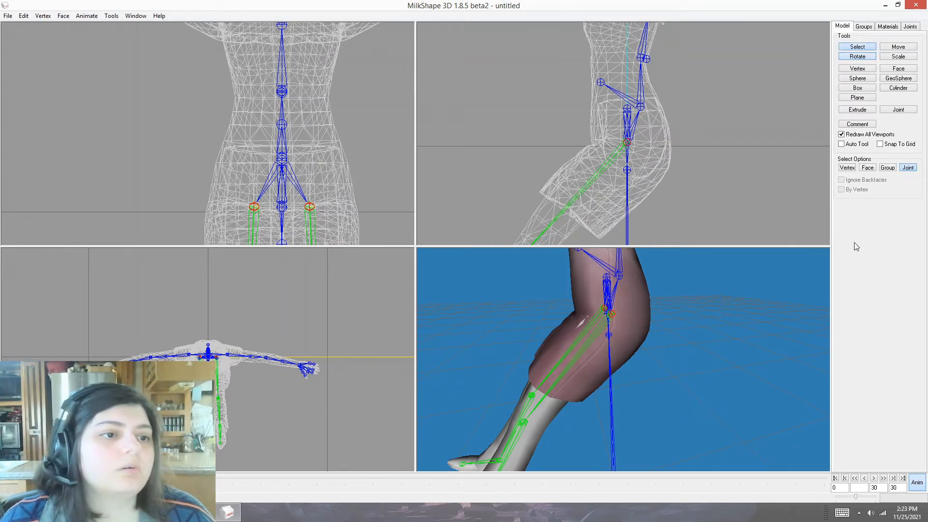
{"action": "left_click", "coordinate": [918, 484]}
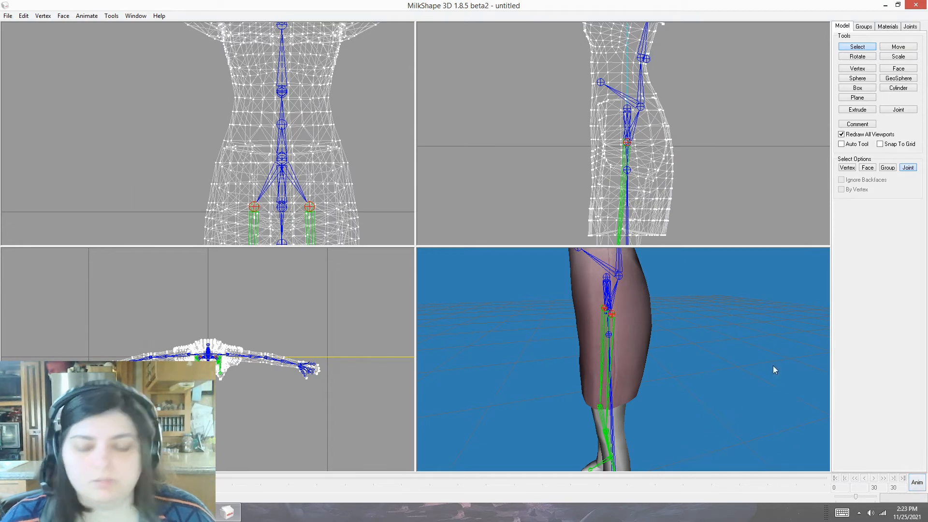
{"action": "left_click", "coordinate": [910, 27]}
{"action": "left_click", "coordinate": [851, 179]}
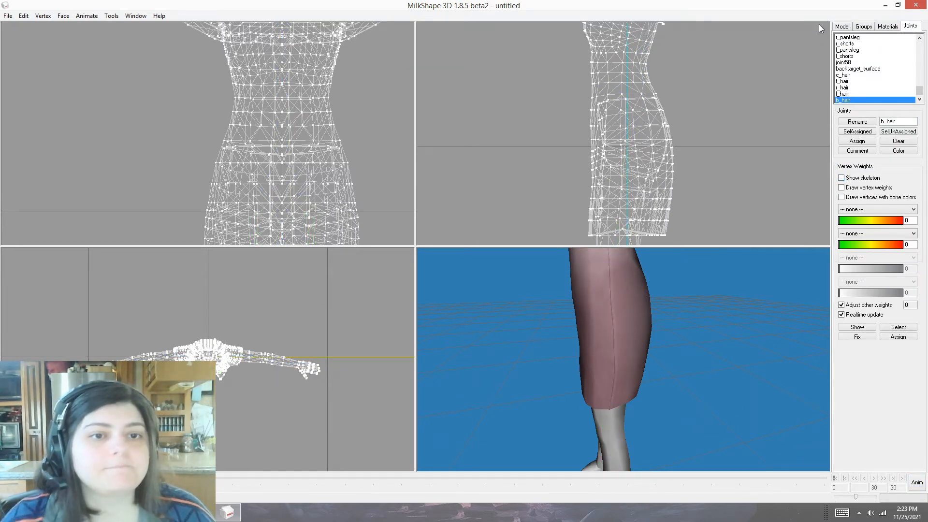
- Select the dress's front vertices from the lower waist to the hem in the side view, dropping the bottom group's vertices by toggling its visibility
{"action": "left_click", "coordinate": [842, 26]}
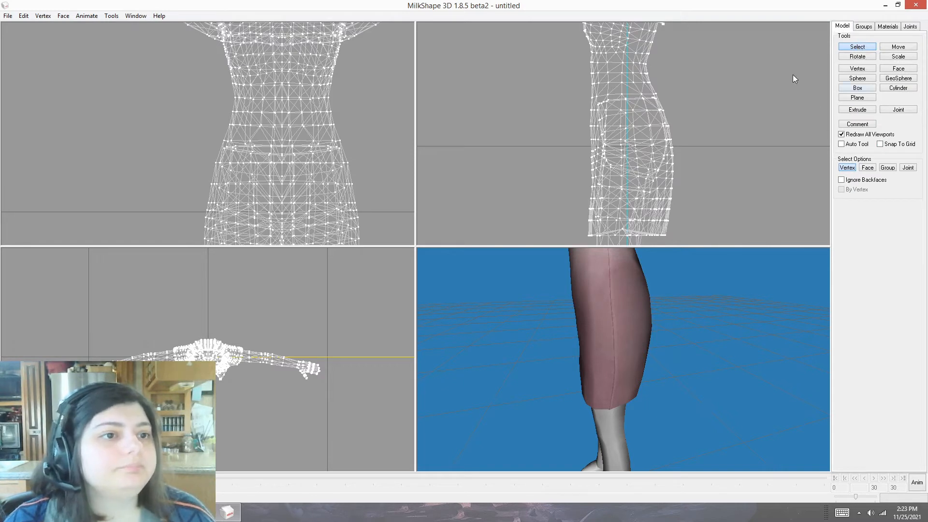
{"action": "left_click_drag", "start_coordinate": [586, 96], "coordinate": [672, 164]}
{"action": "left_click", "coordinate": [539, 167]}
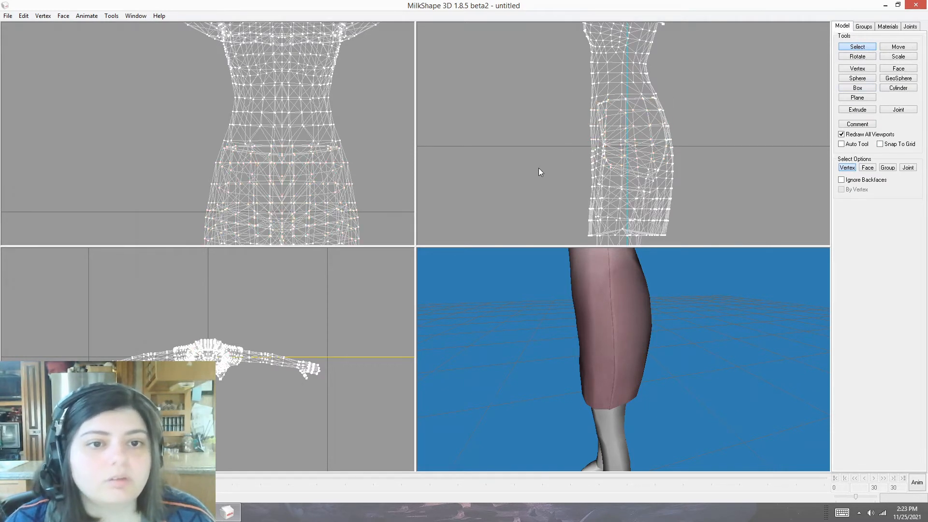
{"action": "right_click_drag", "start_coordinate": [538, 167], "coordinate": [572, 74]}
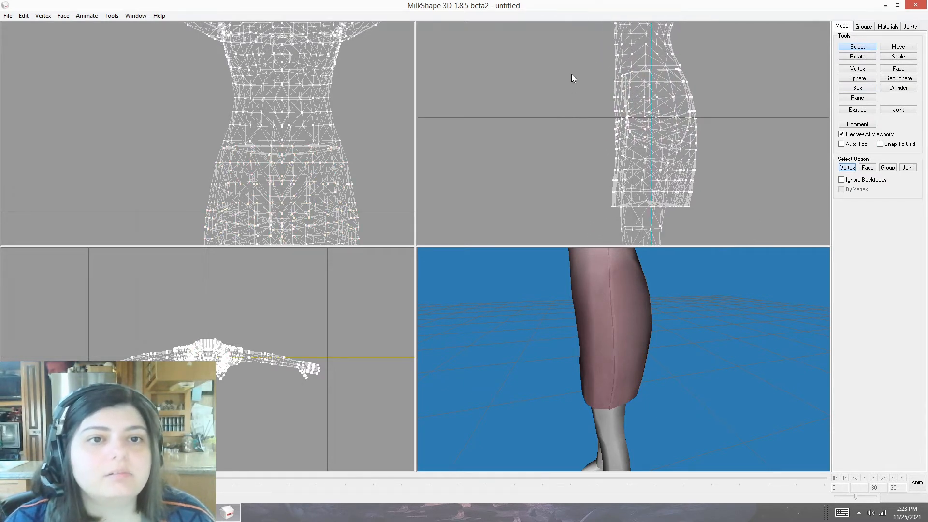
{"action": "left_click_drag", "start_coordinate": [587, 35], "coordinate": [636, 225]}
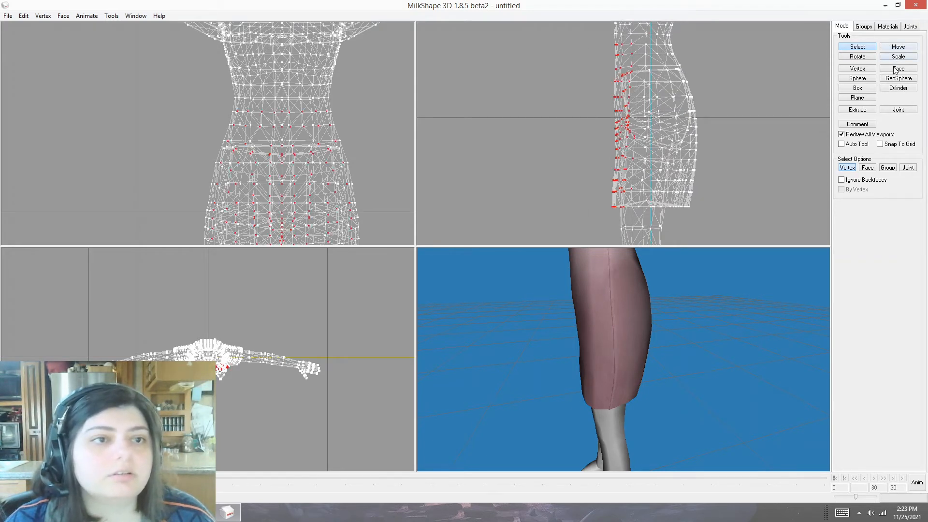
{"action": "left_click", "coordinate": [862, 27]}
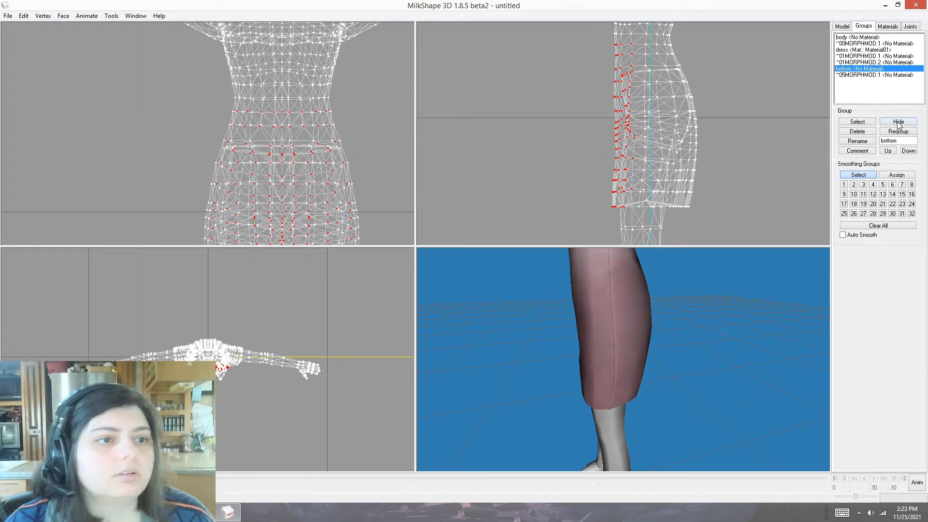
{"action": "left_click", "coordinate": [899, 121]}
- Scale the selected front vertices by 1.02 in Z about the origin, with the X axis switched off
{"action": "left_click", "coordinate": [847, 27]}
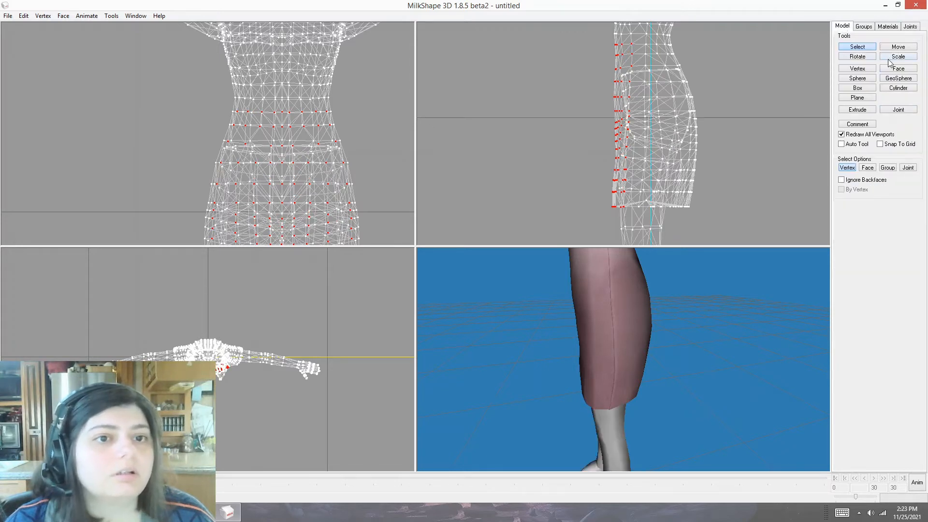
{"action": "left_click", "coordinate": [890, 58]}
{"action": "left_click", "coordinate": [885, 208]}
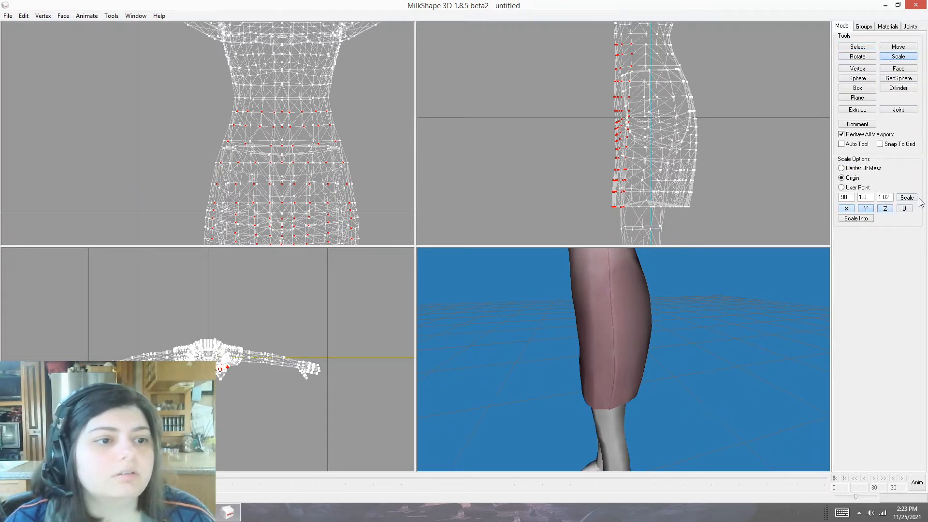
{"action": "left_click", "coordinate": [907, 197]}
{"action": "left_click", "coordinate": [907, 198]}
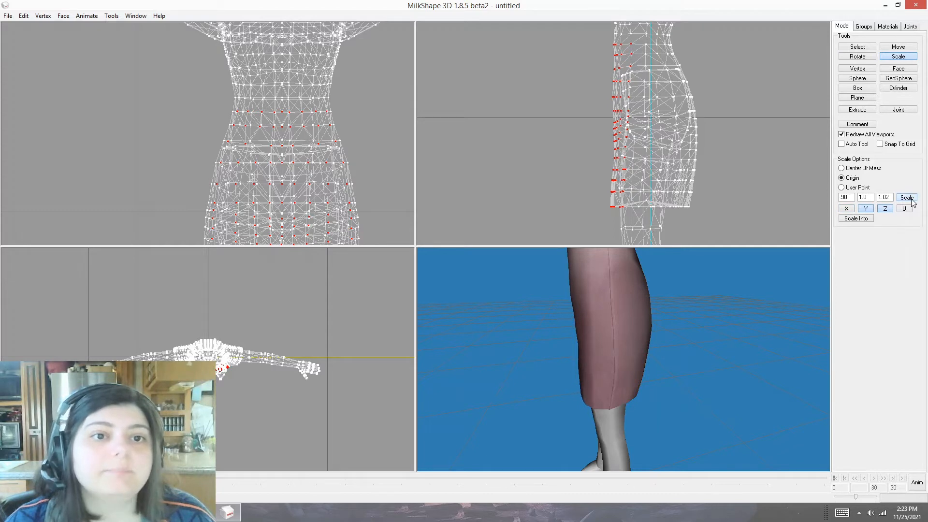
- Remove the topmost row of front vertices from the selection and scale the remaining ones by 1.02 in Z
{"action": "left_click", "coordinate": [857, 46]}
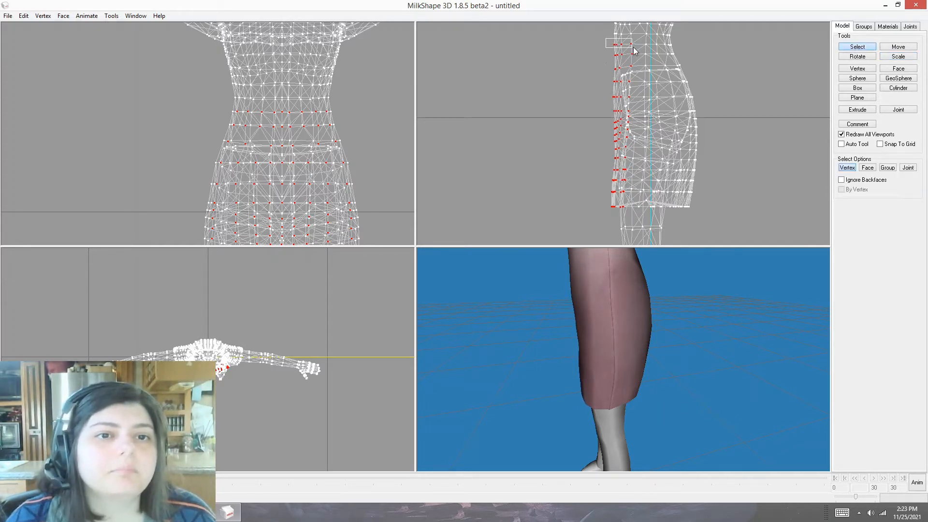
{"action": "right_click_drag", "start_coordinate": [634, 47], "coordinate": [634, 48], "text": "shift"}
{"action": "left_click", "coordinate": [890, 56]}
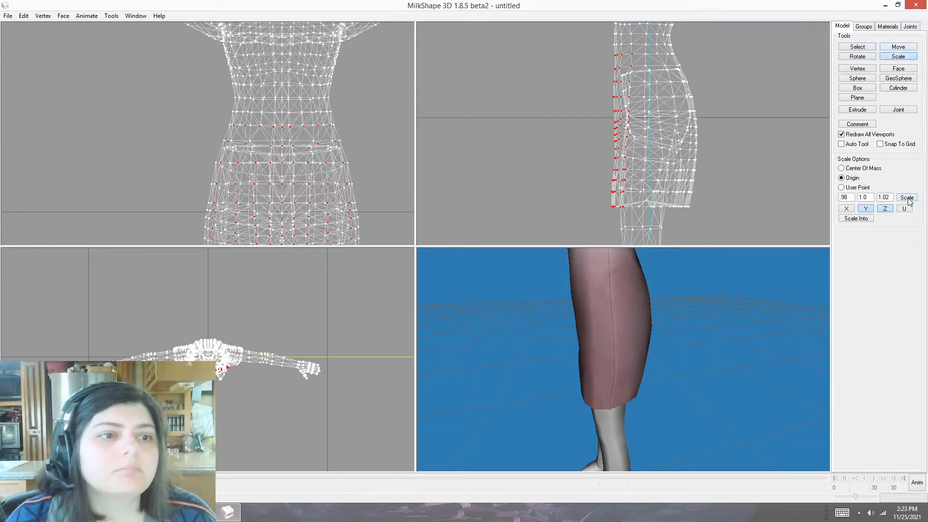
{"action": "left_click", "coordinate": [908, 198]}
- Remove the next row of front vertices down from the selection and scale the rest again by 1.02 in Z
{"action": "left_click", "coordinate": [858, 47]}
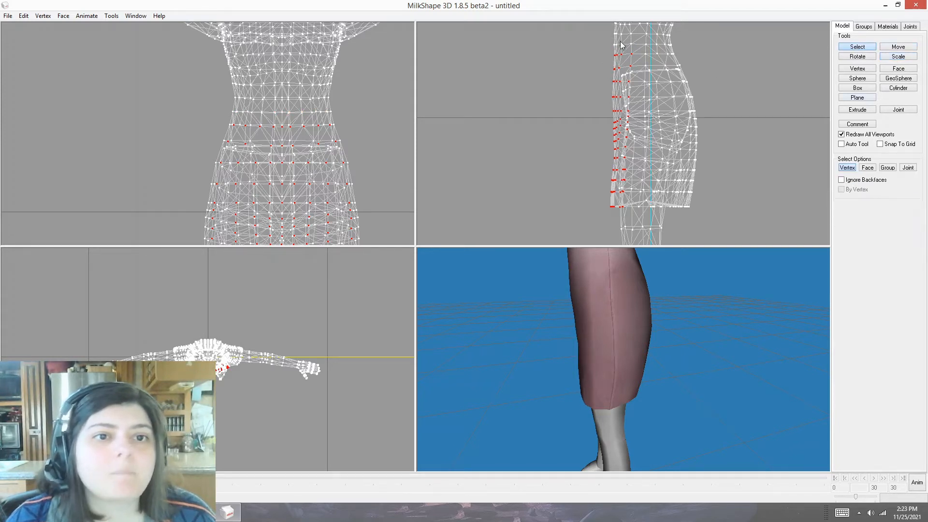
{"action": "right_click_drag", "start_coordinate": [599, 45], "coordinate": [654, 61], "text": "shift"}
{"action": "left_click", "coordinate": [894, 57]}
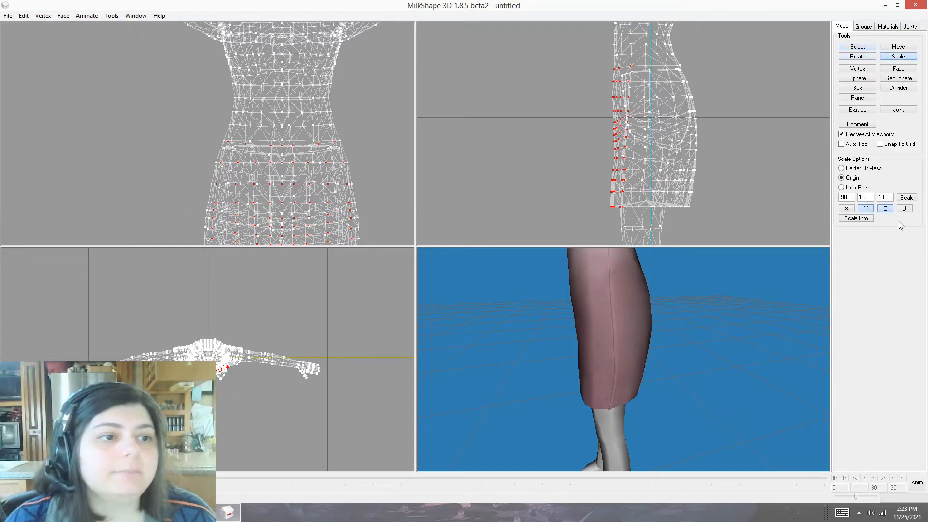
{"action": "left_click", "coordinate": [907, 199]}
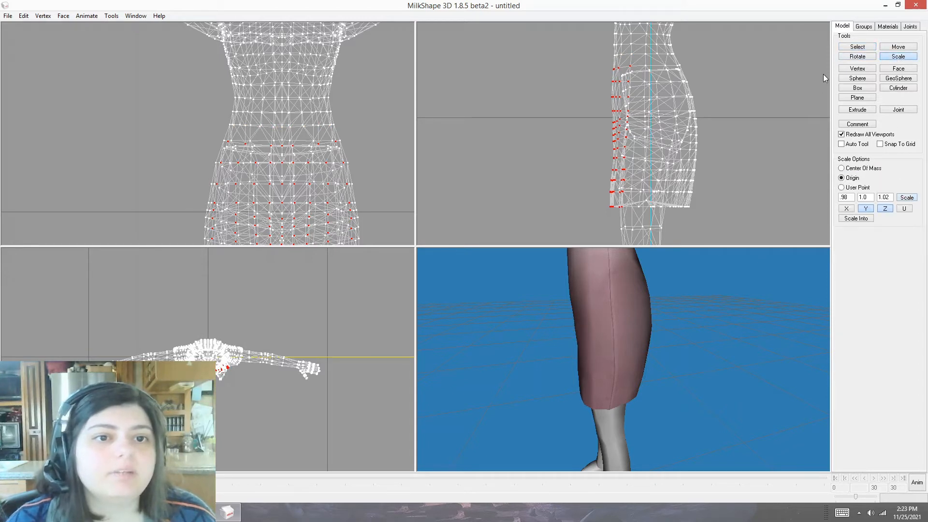
- Narrow the selection to the front skirt vertices from crotch level to the hem and scale them by 1.02 in Z
{"action": "left_click", "coordinate": [858, 47]}
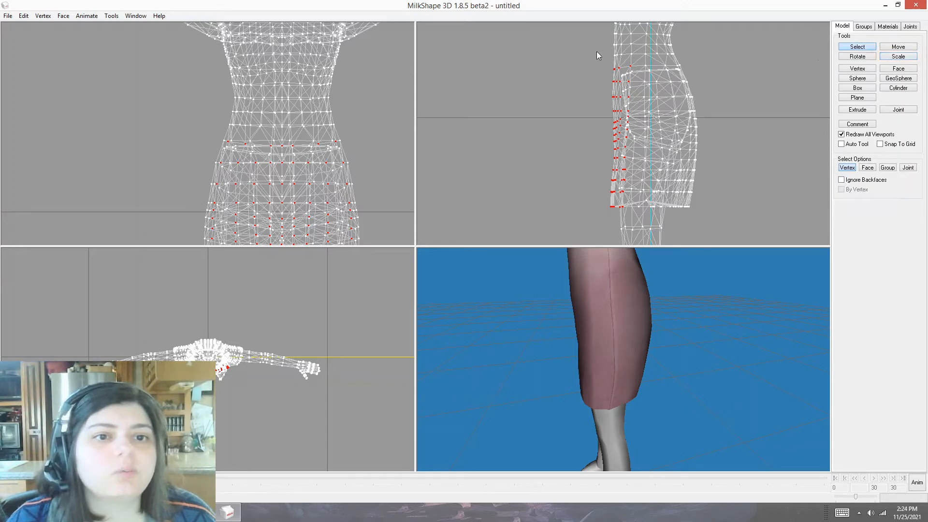
{"action": "left_click_drag", "start_coordinate": [597, 51], "coordinate": [642, 112]}
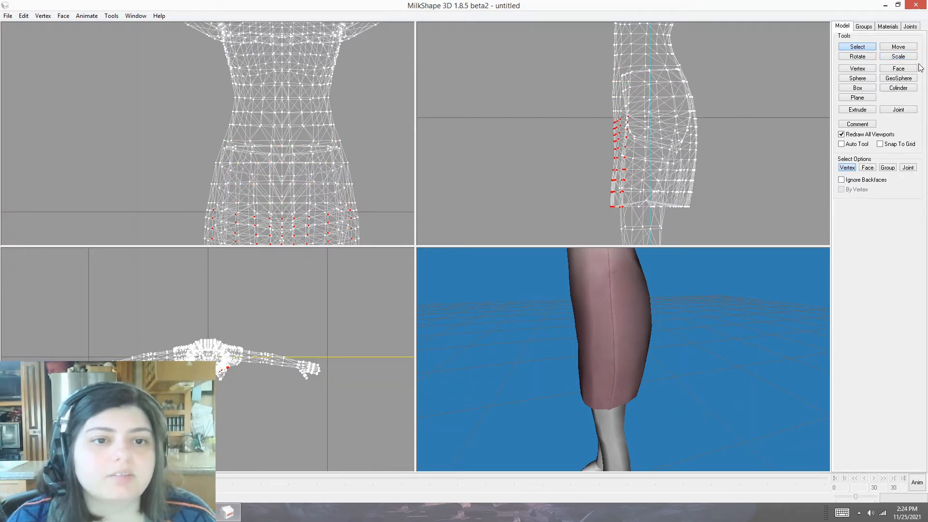
{"action": "left_click", "coordinate": [899, 57]}
{"action": "left_click", "coordinate": [906, 199]}
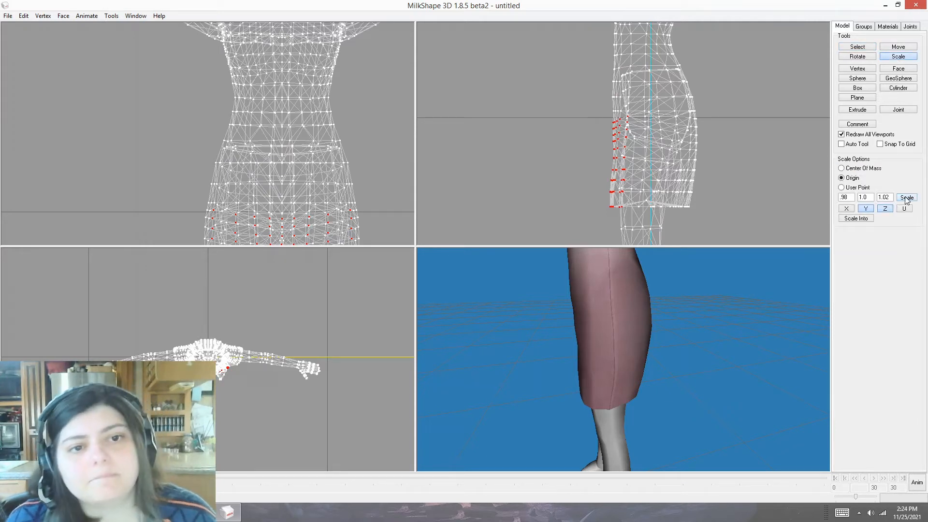
{"action": "left_click", "coordinate": [906, 197]}
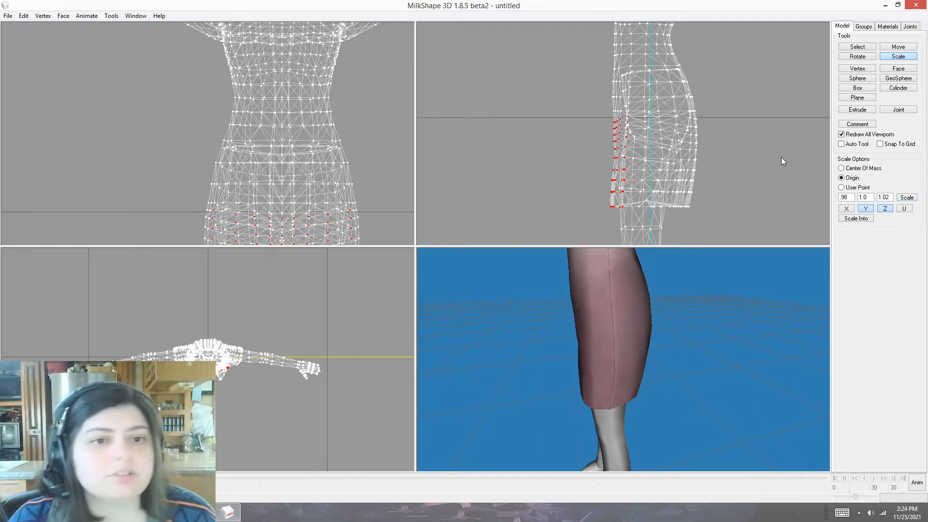
- Undo the last scaling and scale the selected lower front vertices by 1.01 in Z instead
{"action": "key", "text": "ctrl+y"}
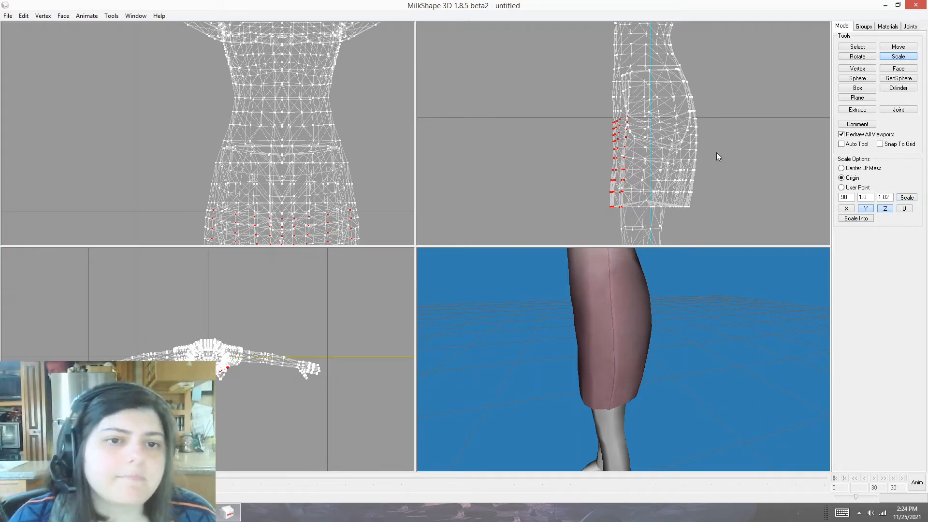
{"action": "key", "text": "ctrl+z"}
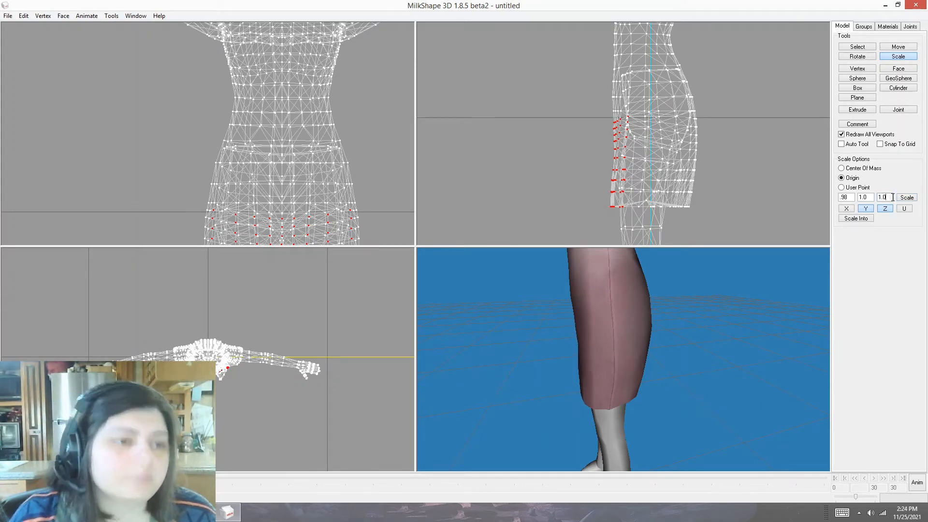
{"action": "type", "text": "1"}
{"action": "left_click", "coordinate": [915, 199]}
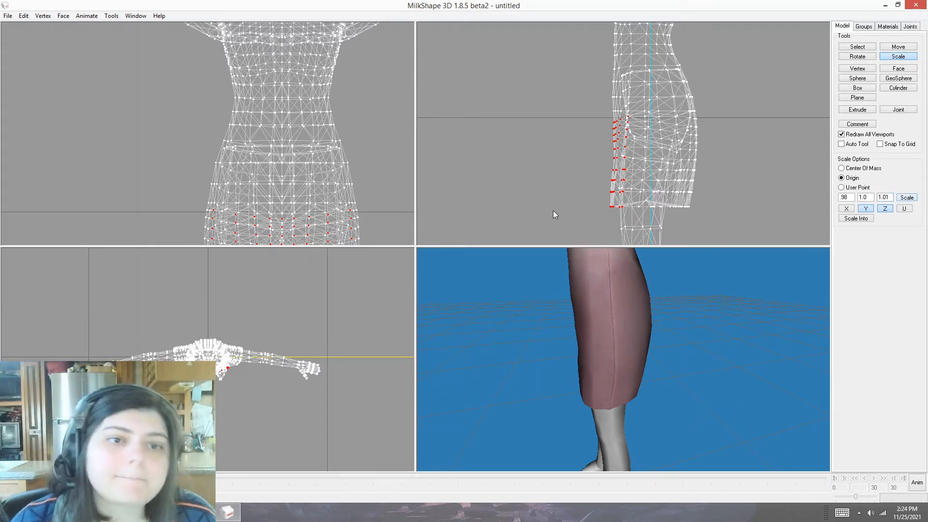
- Clear the vertex selection and display the skeleton in animation mode with joint selection active
{"action": "left_click", "coordinate": [863, 47]}
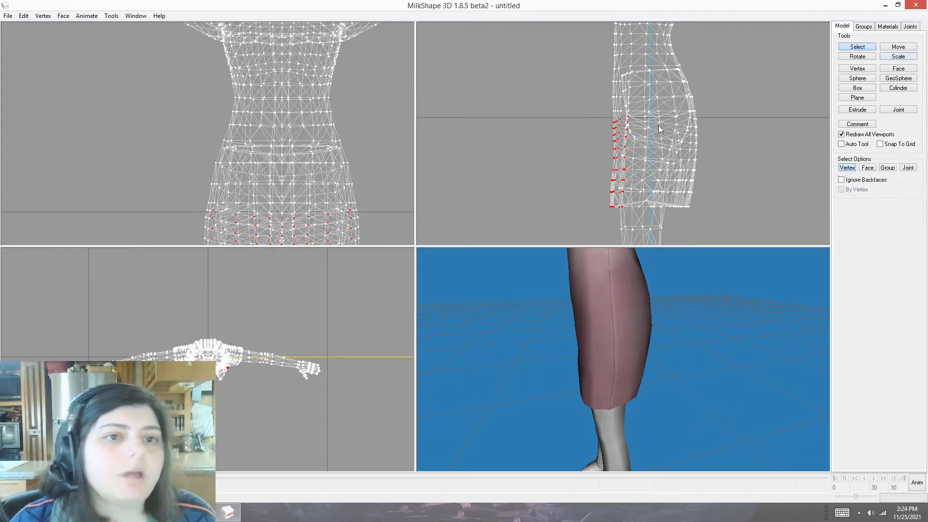
{"action": "left_click", "coordinate": [910, 26]}
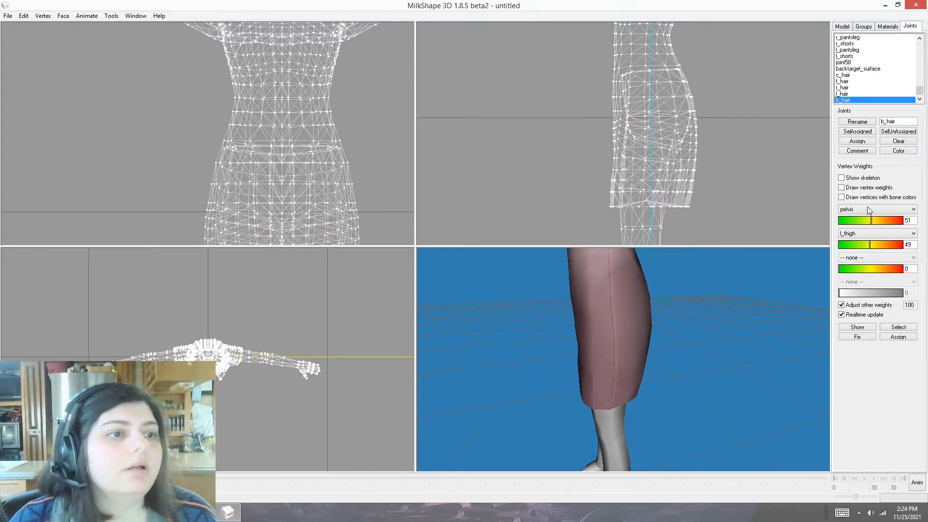
{"action": "left_click", "coordinate": [851, 178]}
{"action": "left_click", "coordinate": [919, 486]}
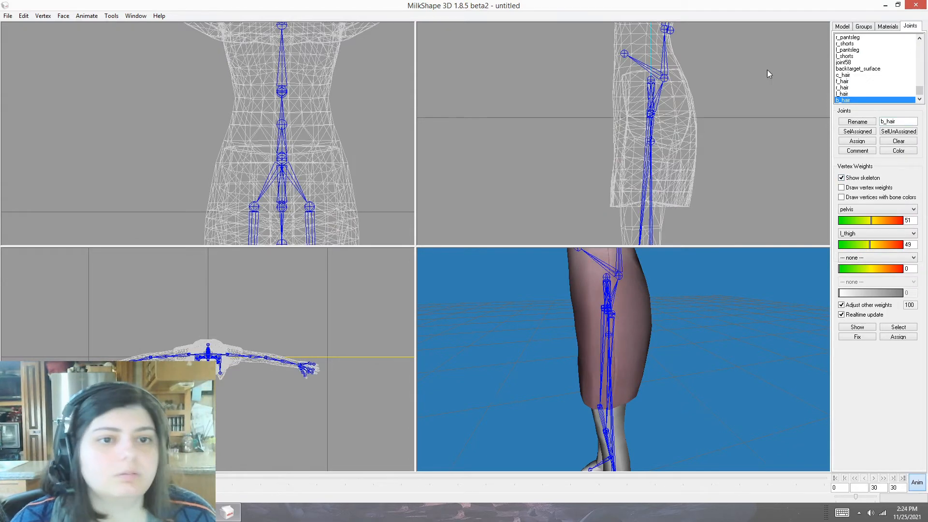
{"action": "left_click", "coordinate": [842, 26]}
{"action": "left_click", "coordinate": [907, 168]}
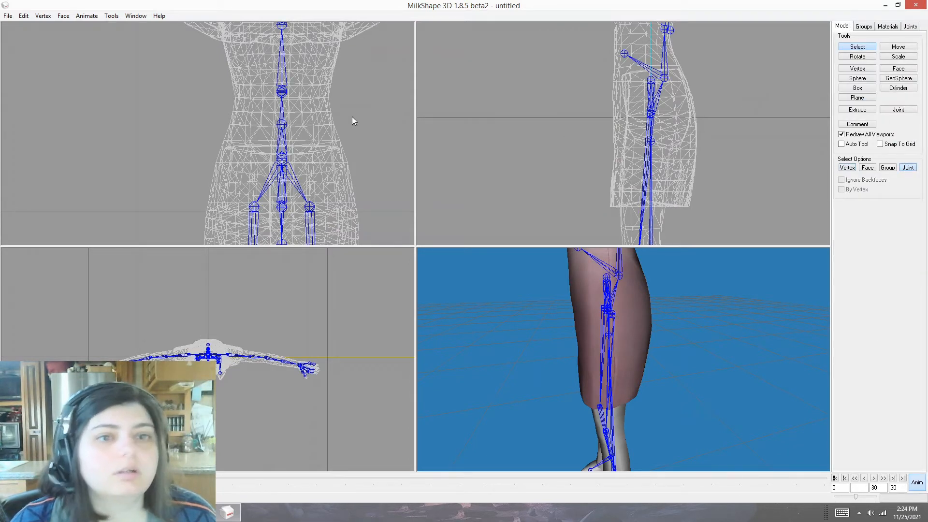
- Rotate both thigh joints forward into a seated pose, inspect how the skirt bends over the legs, and leave animation mode
{"action": "left_click", "coordinate": [308, 207]}
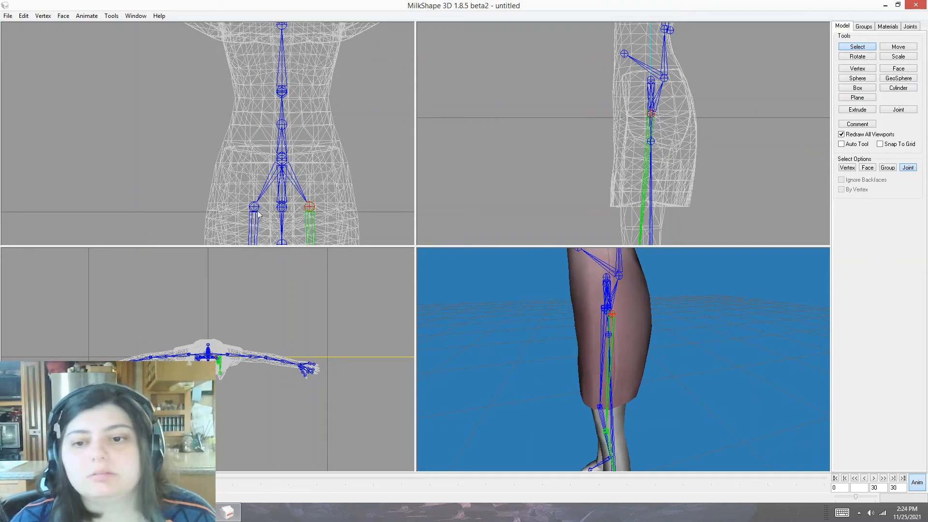
{"action": "left_click", "coordinate": [254, 207], "text": "shift"}
{"action": "left_click", "coordinate": [899, 57]}
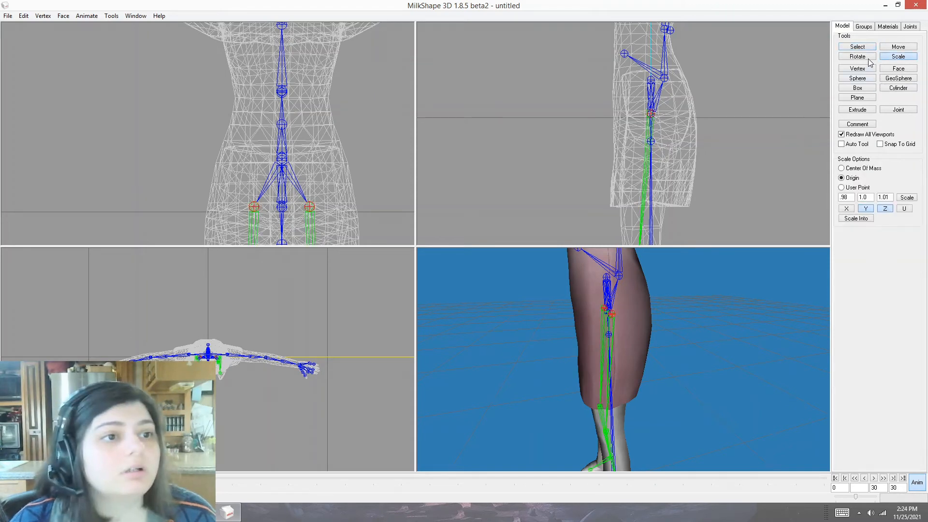
{"action": "left_click", "coordinate": [857, 56]}
{"action": "left_click_drag", "start_coordinate": [607, 220], "coordinate": [567, 196]}
{"action": "left_click_drag", "start_coordinate": [621, 377], "coordinate": [811, 403]}
{"action": "left_click_drag", "start_coordinate": [811, 406], "coordinate": [784, 403]}
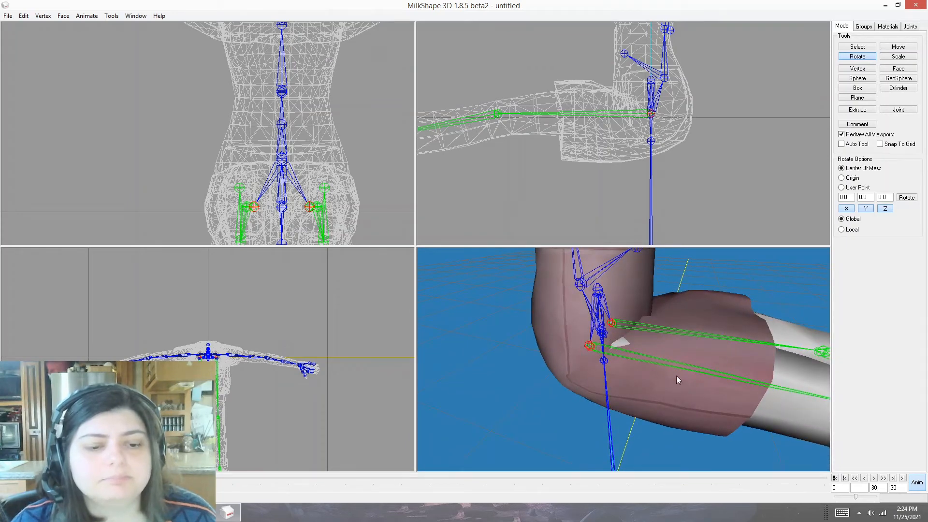
{"action": "left_click", "coordinate": [923, 489]}
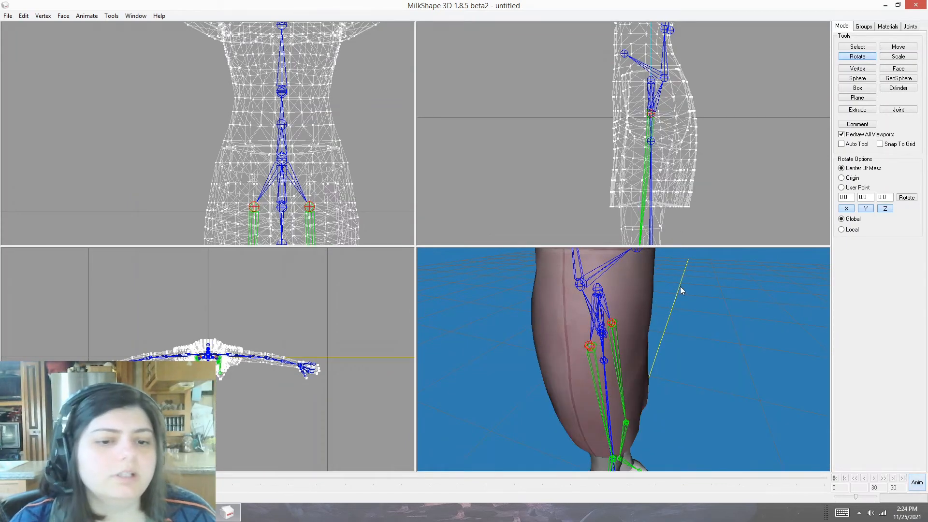
- Return to vertex selection with the thigh joints deselected, and hide the skeleton
{"action": "left_click", "coordinate": [850, 47]}
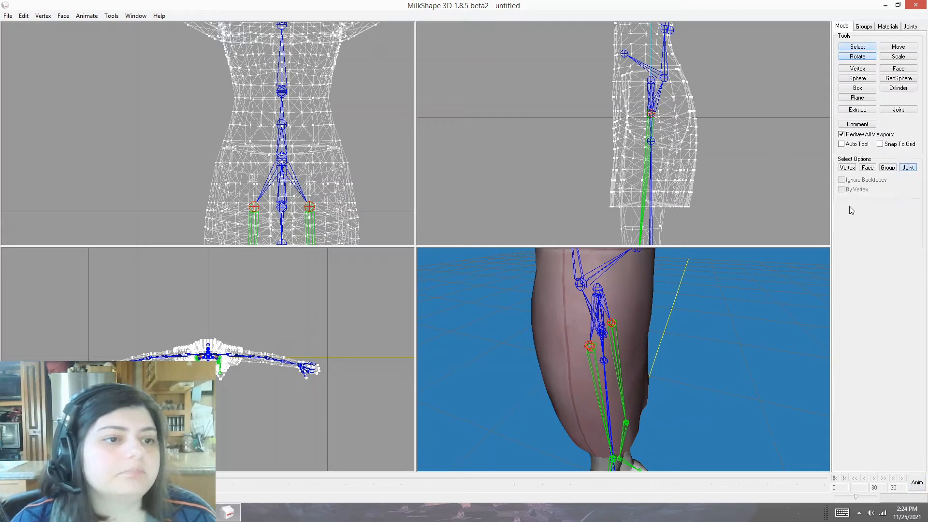
{"action": "left_click", "coordinate": [848, 167]}
{"action": "left_click", "coordinate": [557, 157]}
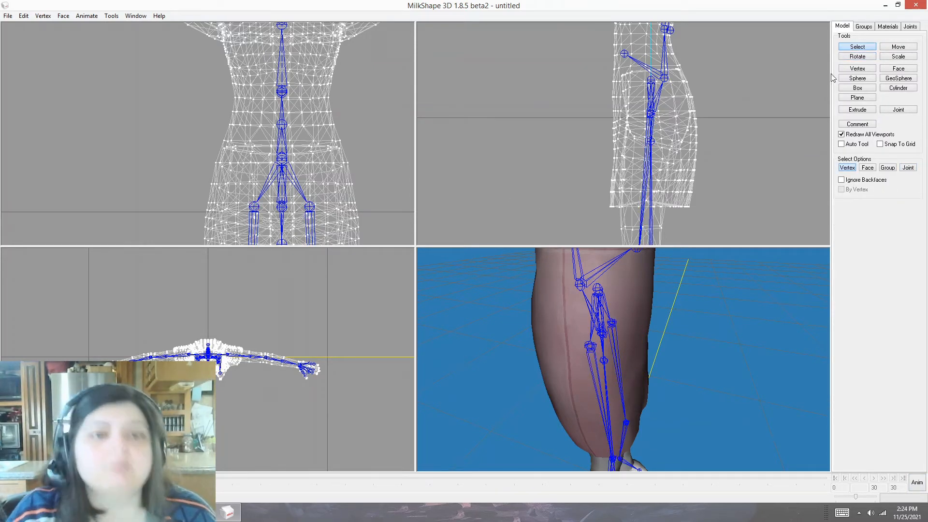
{"action": "left_click", "coordinate": [910, 28]}
{"action": "left_click", "coordinate": [849, 181]}
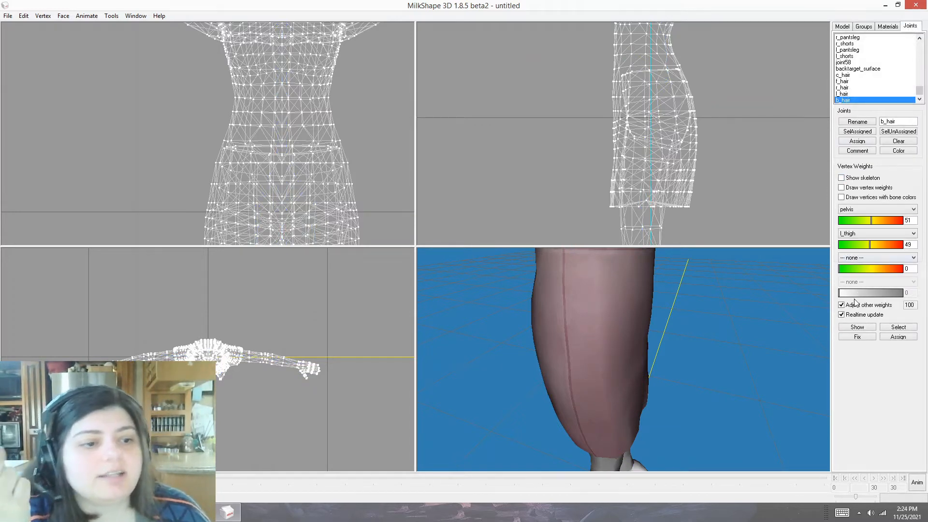
- Examine the dress's bone assignments from hips to hem with its vertices drawn in bone colors
{"action": "left_click", "coordinate": [859, 198]}
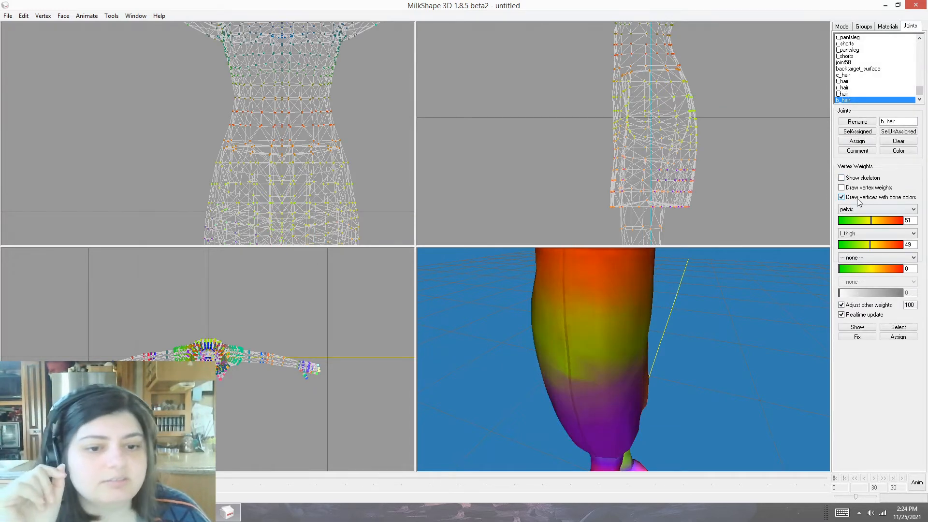
{"action": "left_click_drag", "start_coordinate": [703, 425], "coordinate": [678, 414]}
{"action": "left_click", "coordinate": [855, 204]}
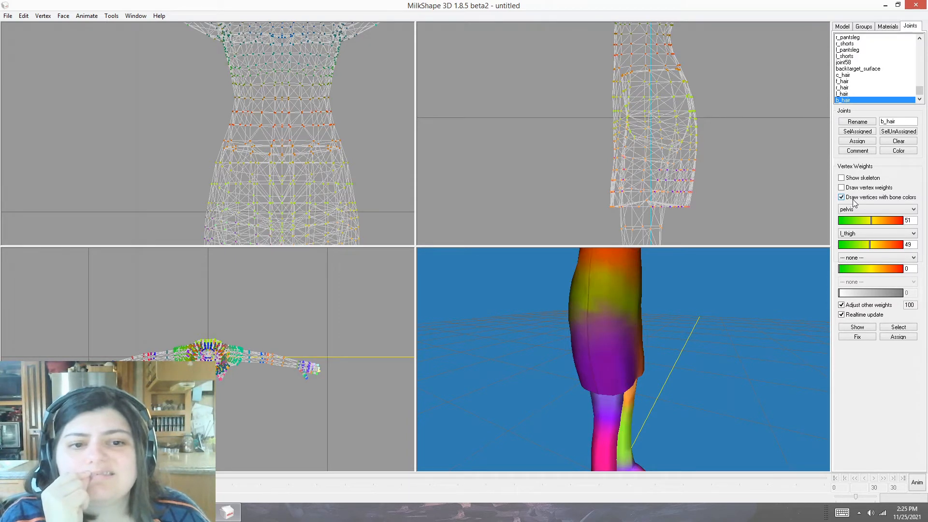
{"action": "left_click", "coordinate": [855, 203]}
- Hide the dress group and examine the bottom group's bone assignments with vertices drawn in bone colors
{"action": "left_click", "coordinate": [863, 27]}
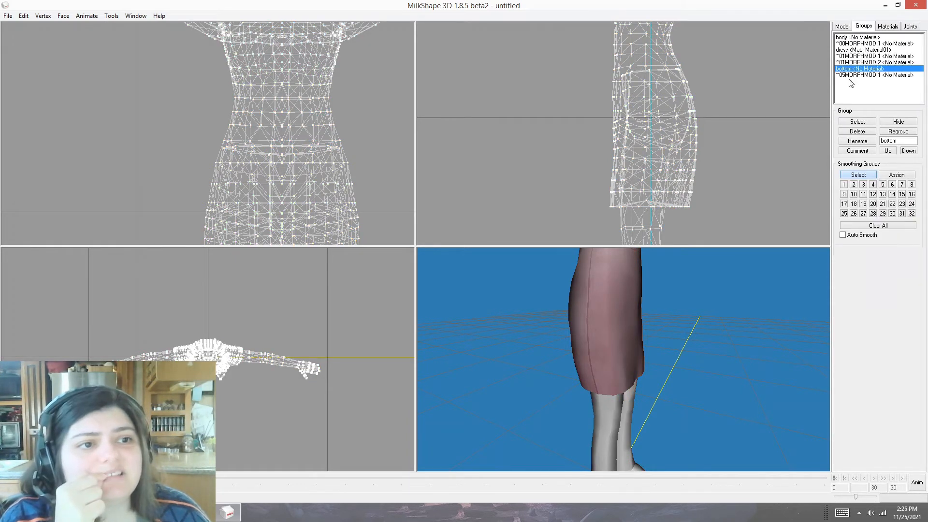
{"action": "left_click", "coordinate": [855, 51]}
{"action": "left_click", "coordinate": [910, 123]}
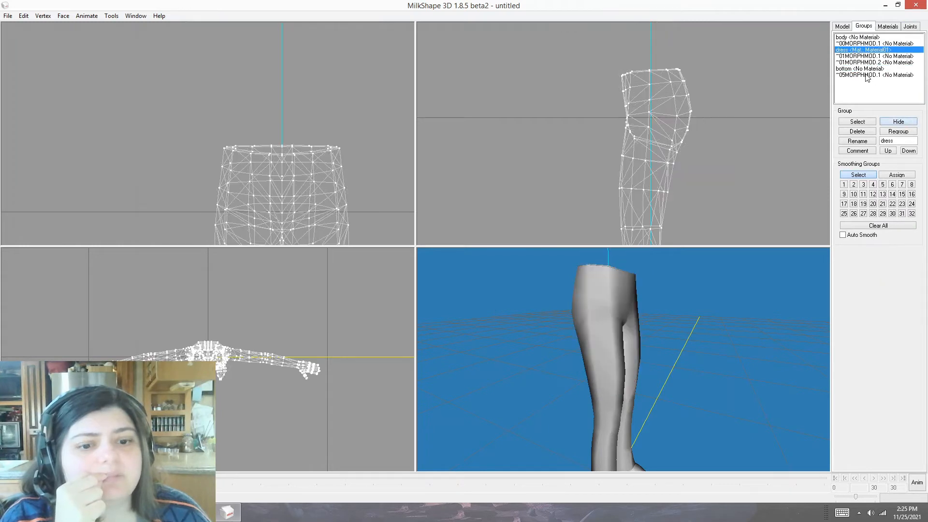
{"action": "left_click", "coordinate": [911, 26]}
{"action": "left_click", "coordinate": [842, 198]}
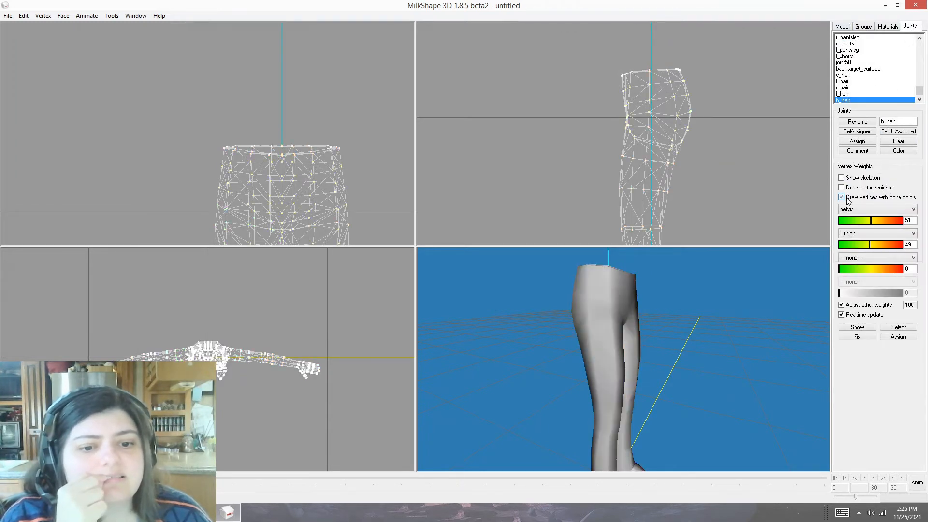
{"action": "left_click", "coordinate": [848, 200]}
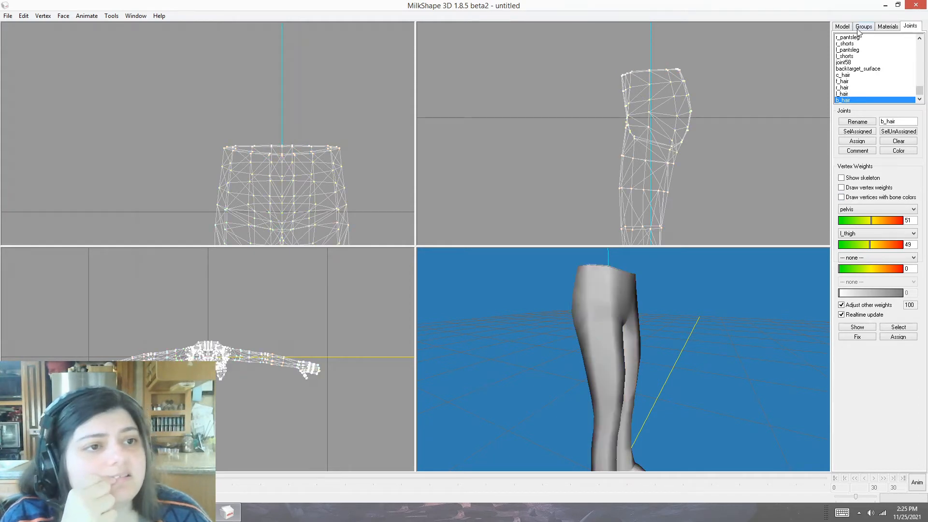
- Show the dress group again and switch the 3D view to smooth shading without textures
{"action": "left_click", "coordinate": [863, 26]}
{"action": "left_click", "coordinate": [900, 123]}
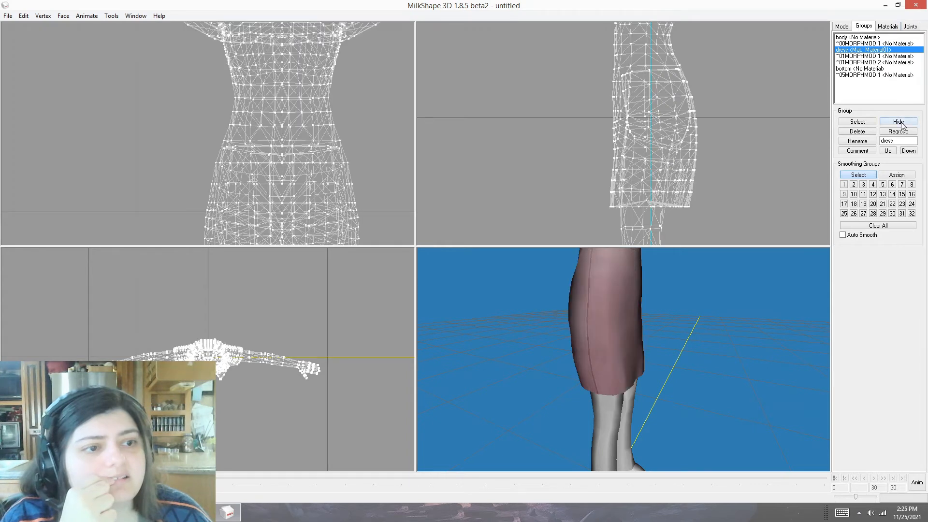
{"action": "left_click", "coordinate": [910, 27]}
{"action": "right_click", "coordinate": [707, 419]}
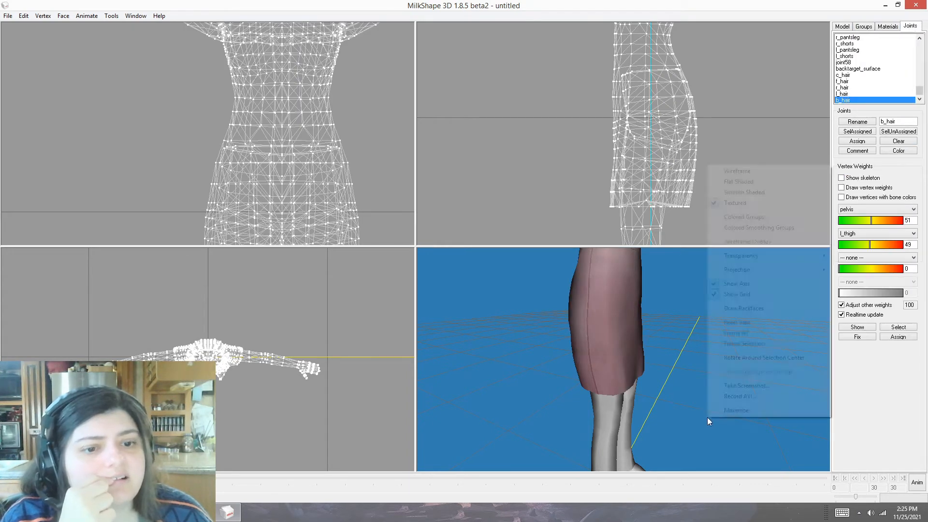
{"action": "left_click", "coordinate": [733, 192]}
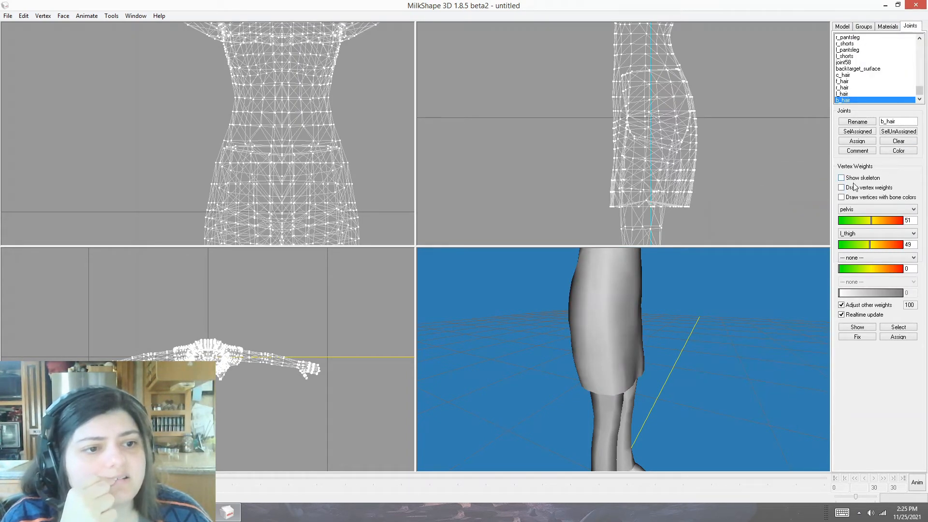
- Compare the bone colors of the dress and legs on the untextured model, and view the whole body from the front
{"action": "left_click", "coordinate": [842, 197]}
{"action": "left_click", "coordinate": [855, 199]}
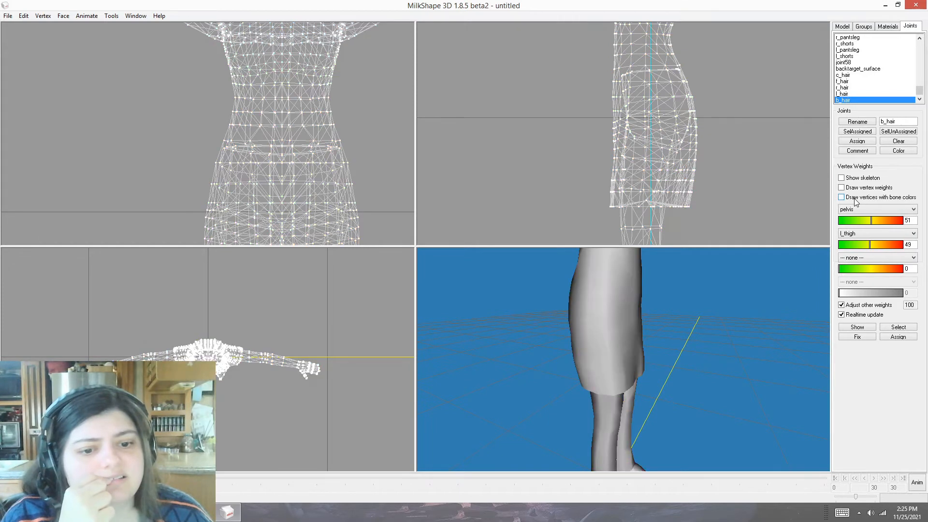
{"action": "left_click", "coordinate": [855, 198]}
{"action": "left_click", "coordinate": [855, 199]}
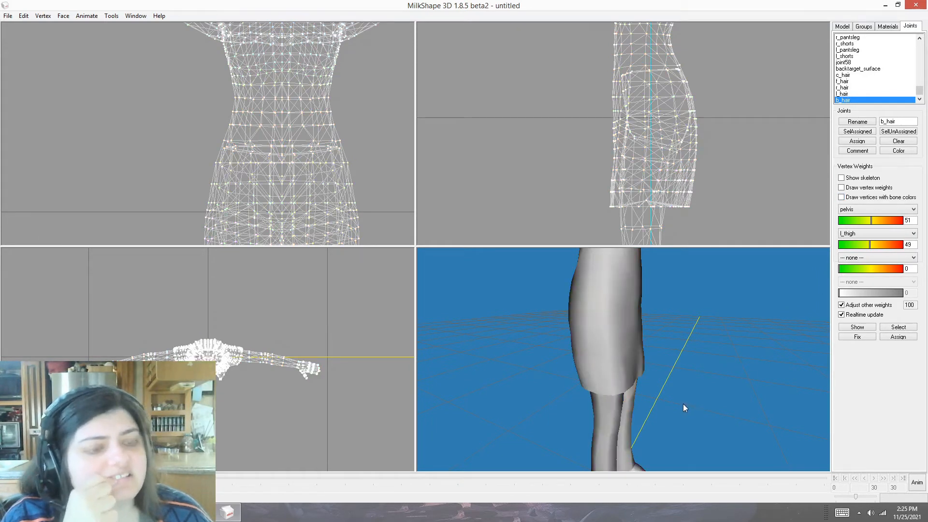
{"action": "left_click_drag", "start_coordinate": [684, 408], "coordinate": [635, 411]}
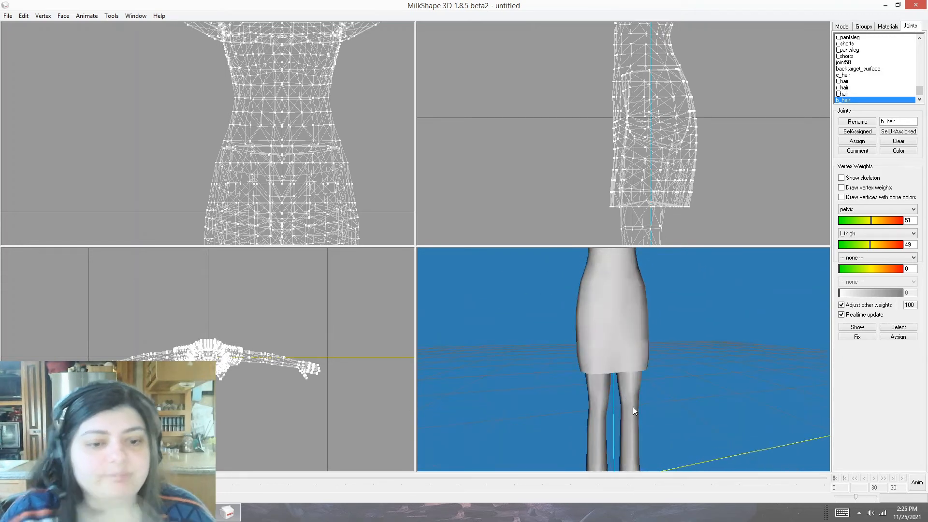
{"action": "left_click_drag", "start_coordinate": [695, 347], "coordinate": [686, 420], "text": "shift"}
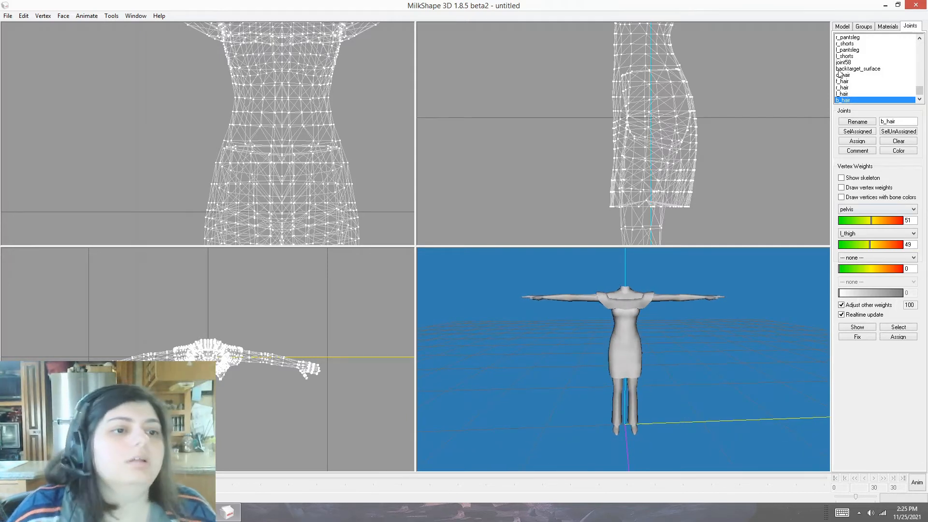
- Toggle the bottom's ~05MORPHMOD.1 morph group to compare it with the dress, leaving it visible
{"action": "left_click", "coordinate": [864, 27]}
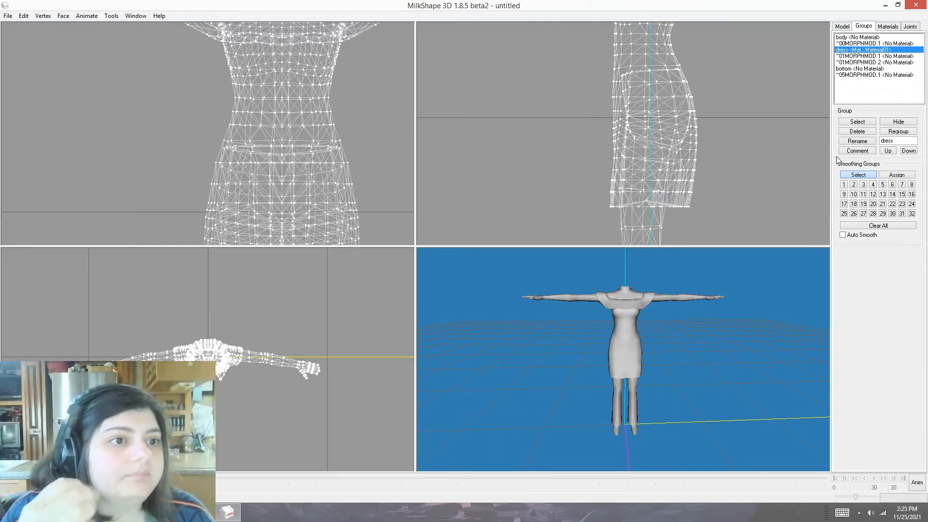
{"action": "left_click", "coordinate": [865, 75]}
{"action": "left_click", "coordinate": [900, 124]}
{"action": "left_click", "coordinate": [900, 122]}
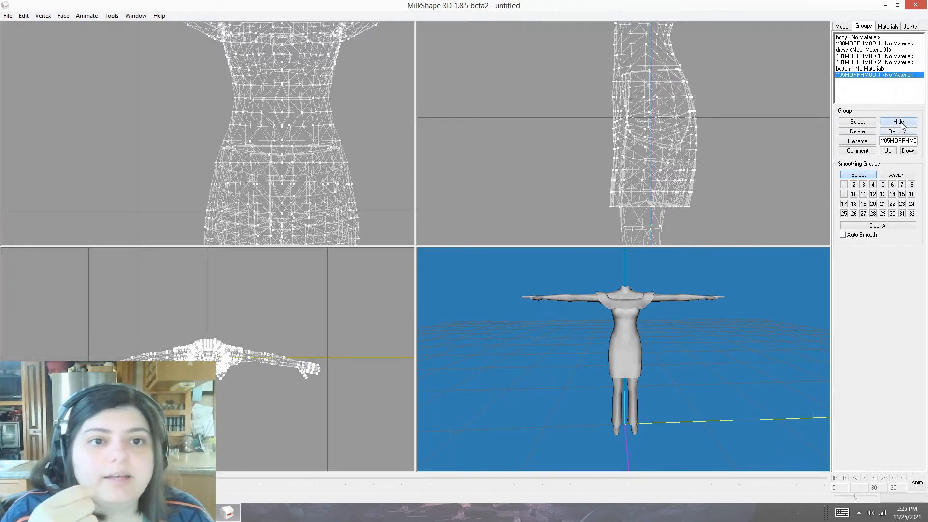
{"action": "left_click", "coordinate": [901, 122]}
{"action": "left_click", "coordinate": [900, 122]}
{"action": "left_click", "coordinate": [900, 123]}
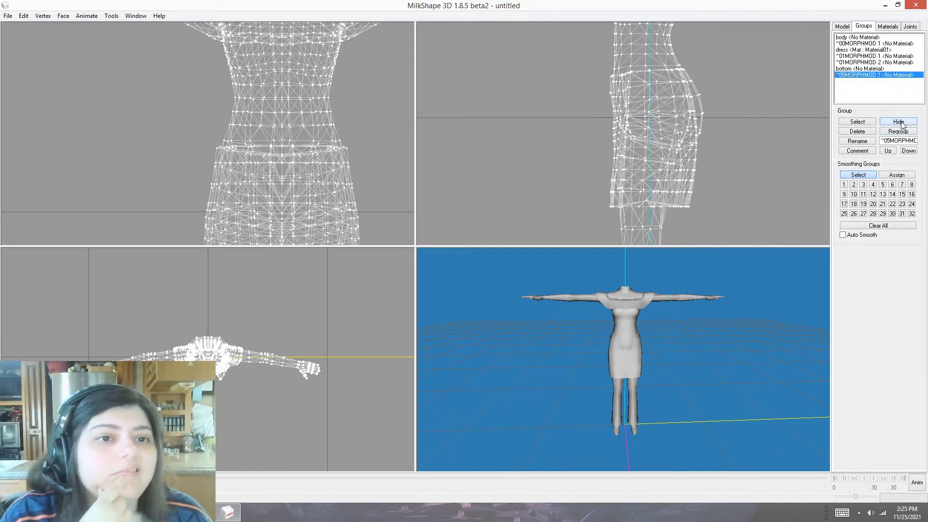
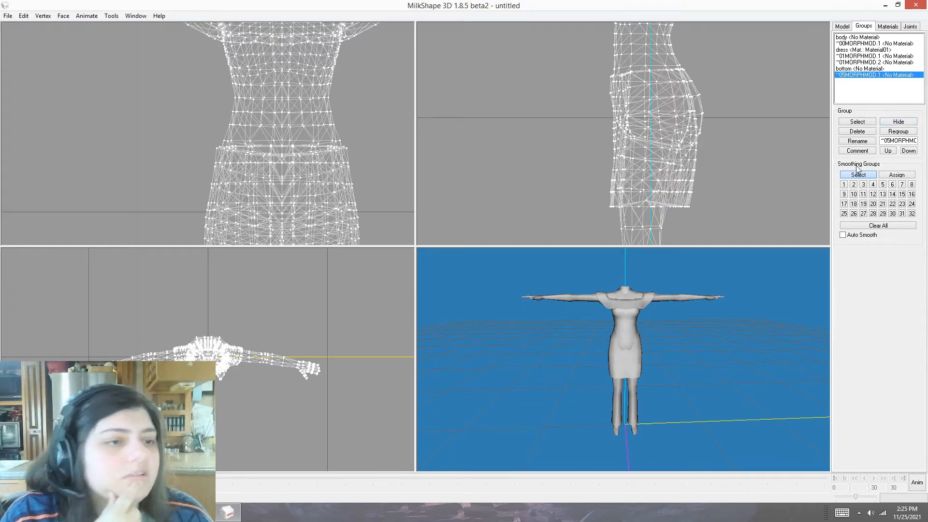
- Hide the base dress group and show the dress's ~01MORPHMOD.1 morph group
{"action": "left_click", "coordinate": [855, 50]}
{"action": "left_click", "coordinate": [884, 125]}
{"action": "left_click", "coordinate": [847, 70]}
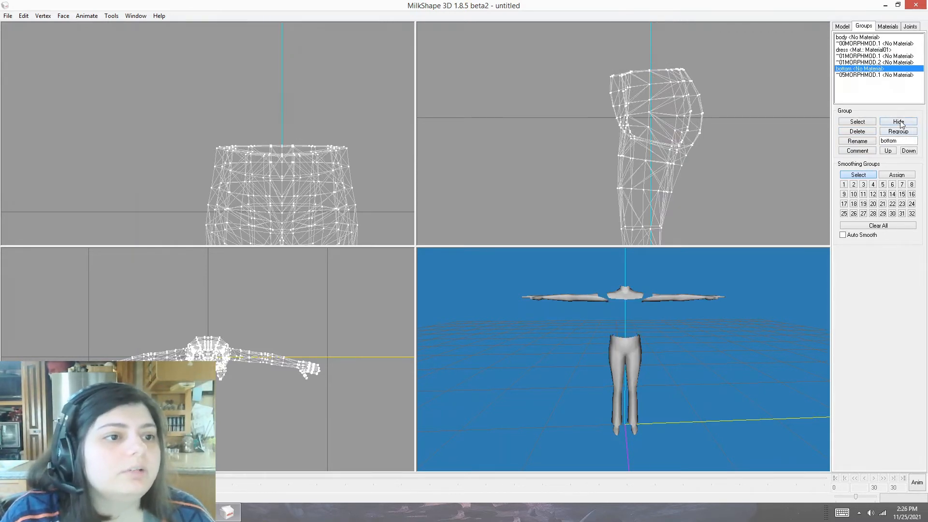
{"action": "left_click", "coordinate": [866, 55]}
{"action": "left_click", "coordinate": [898, 121]}
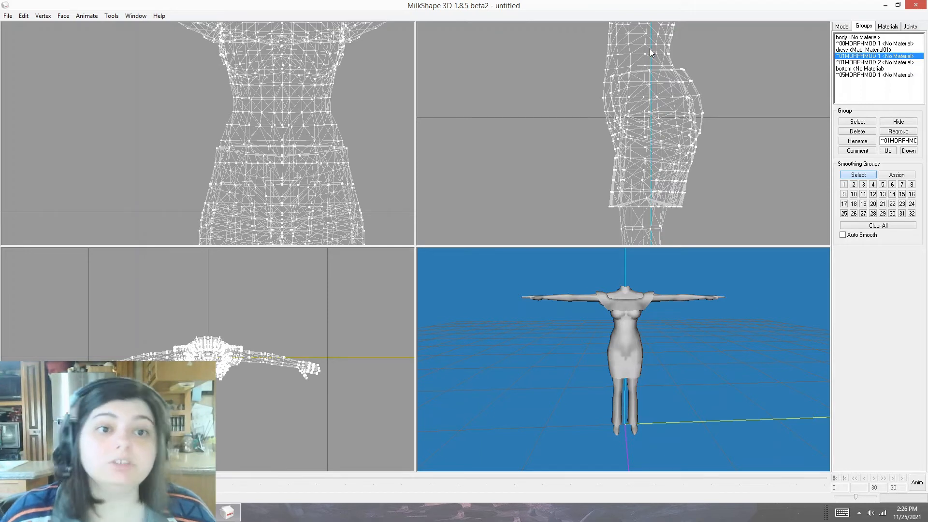
- Select the rear vertices of ~01MORPHMOD.1 from waist to hem and scale them repeatedly by 1.05 in Z
{"action": "left_click_drag", "start_coordinate": [651, 52], "coordinate": [733, 220]}
{"action": "left_click", "coordinate": [845, 69]}
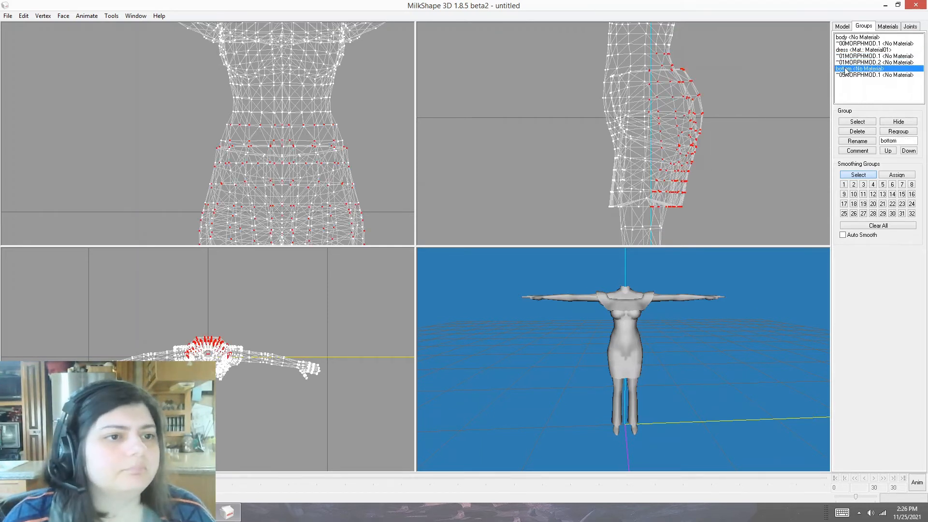
{"action": "left_click", "coordinate": [842, 26]}
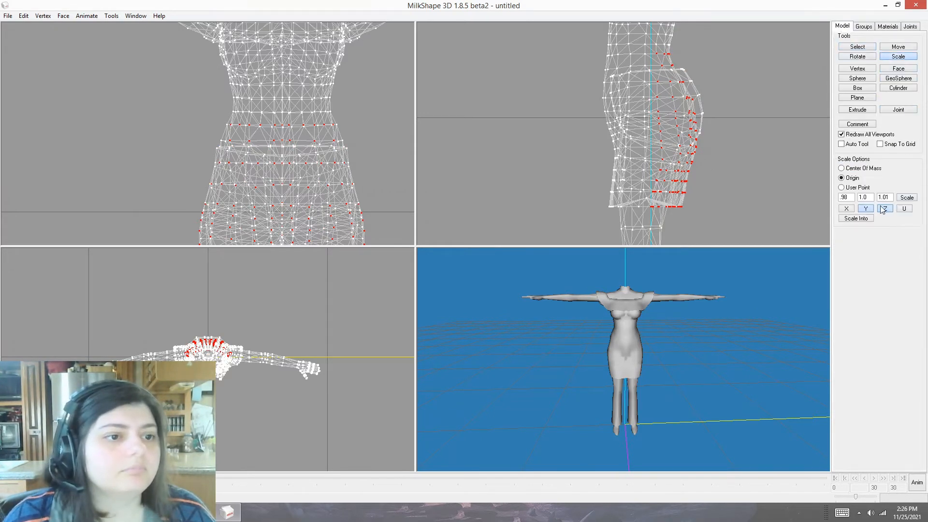
{"action": "left_click", "coordinate": [907, 197]}
{"action": "left_click", "coordinate": [908, 197]}
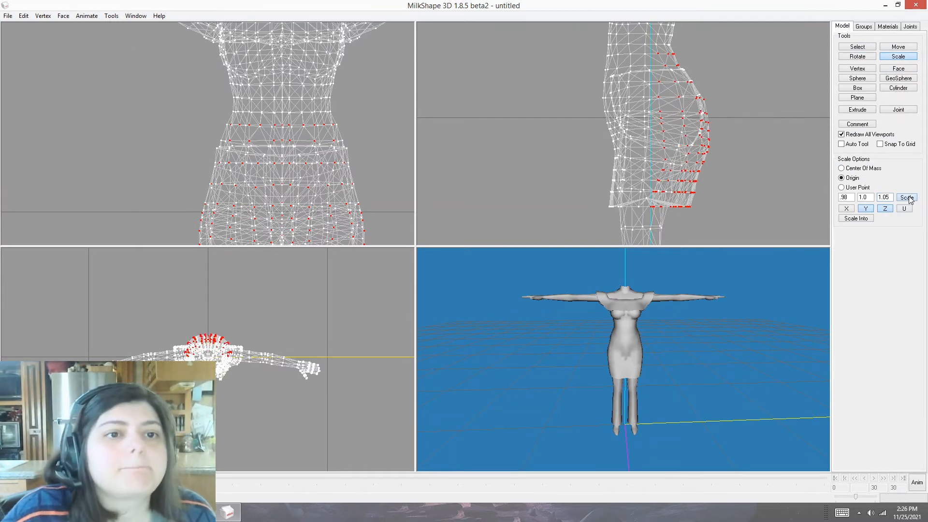
{"action": "left_click", "coordinate": [908, 198]}
{"action": "scroll", "coordinate": [642, 48], "scroll_direction": "down", "scroll_amount": 1}
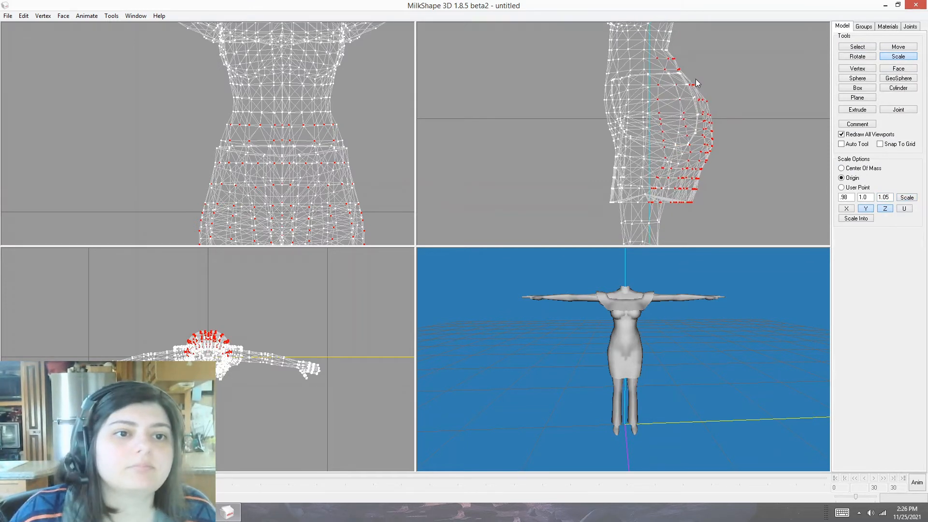
- Remove the upper rear rows near the waist from the selection and scale the remaining vertices repeatedly by .98 in Z
{"action": "left_click", "coordinate": [844, 47]}
{"action": "right_click_drag", "start_coordinate": [623, 43], "coordinate": [700, 91], "text": "shift"}
{"action": "left_click", "coordinate": [892, 54]}
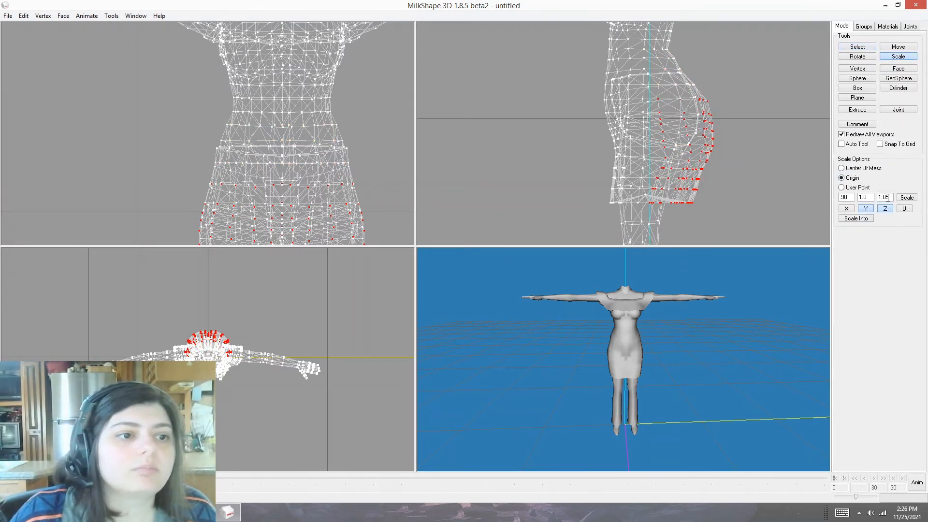
{"action": "left_click_drag", "start_coordinate": [889, 197], "coordinate": [873, 192]}
{"action": "type", "text": ".98"}
{"action": "left_click", "coordinate": [909, 197]}
{"action": "left_click", "coordinate": [909, 197]}
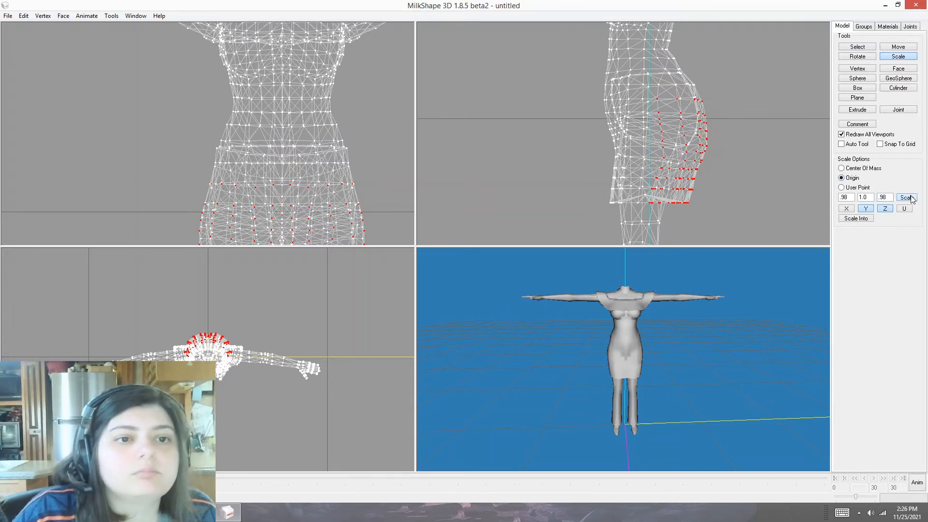
{"action": "left_click", "coordinate": [909, 198]}
{"action": "left_click", "coordinate": [912, 199]}
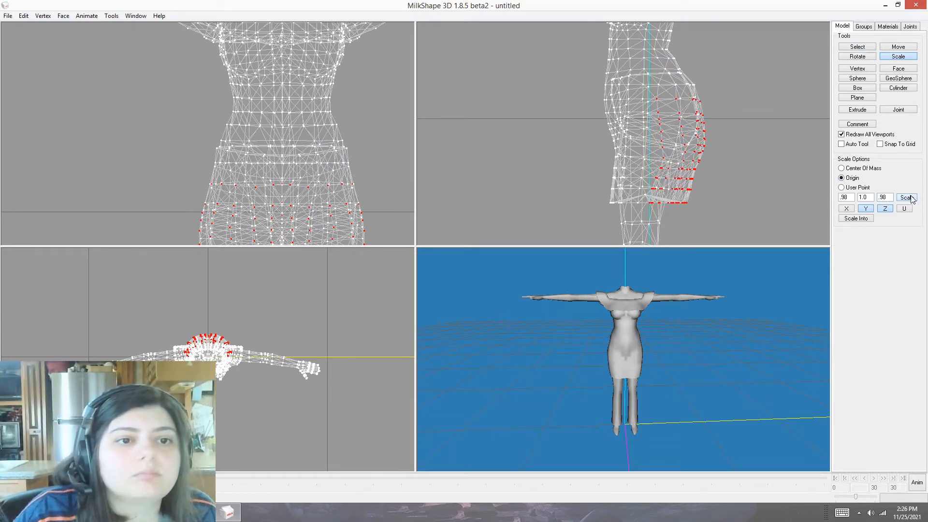
- Hide the dress's ~01MORPHMOD.1 group and show its ~01MORPHMOD.2 morph group
{"action": "left_click_drag", "start_coordinate": [687, 387], "coordinate": [517, 389]}
{"action": "scroll", "coordinate": [725, 388], "scroll_direction": "up", "scroll_amount": 5}
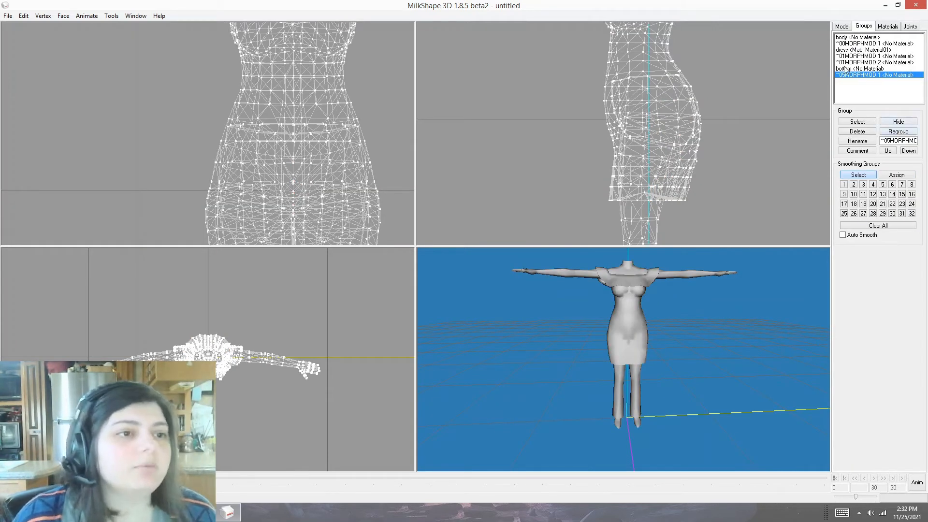
{"action": "left_click", "coordinate": [863, 56]}
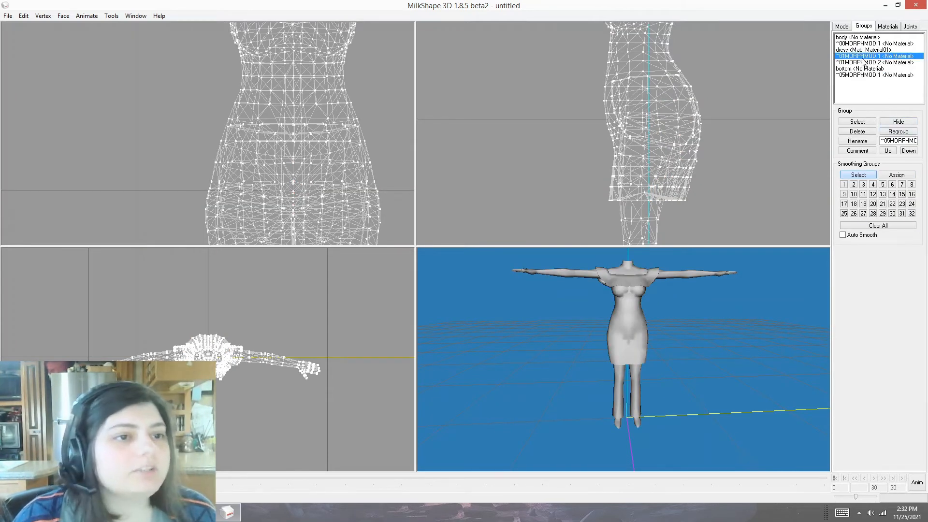
{"action": "left_click", "coordinate": [897, 123]}
{"action": "left_click", "coordinate": [872, 62]}
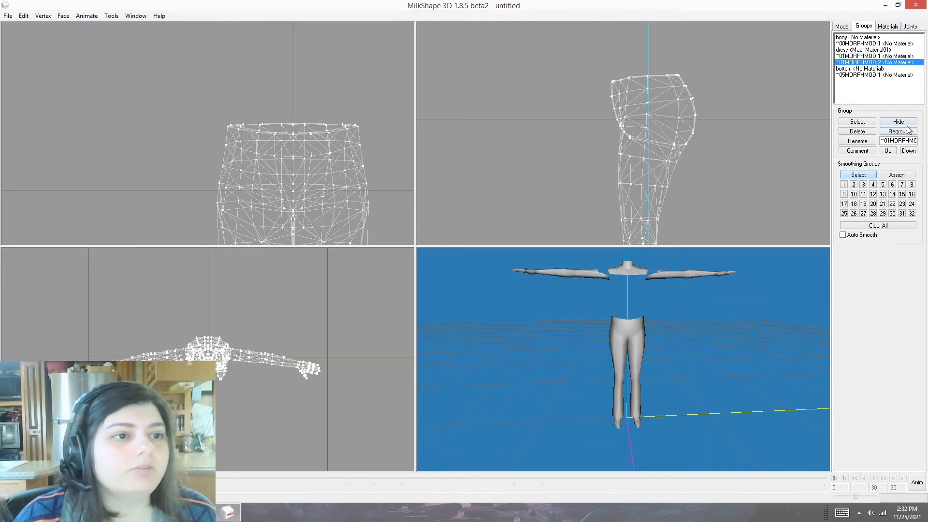
{"action": "left_click", "coordinate": [906, 123]}
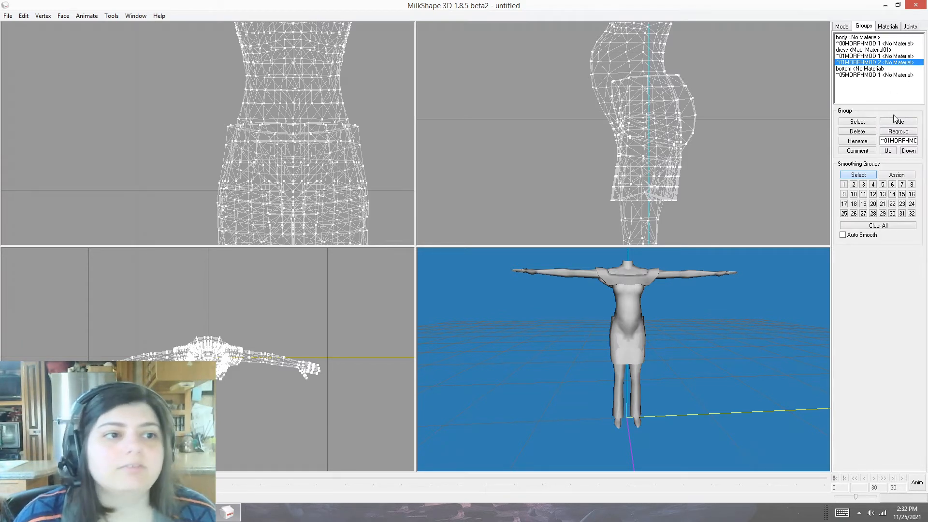
- Import afBodyNaked_gmdc.5gd from the bodies folder with the Sims2 UniMesh importer, accepting the creation of blend groups
{"action": "left_click", "coordinate": [8, 16]}
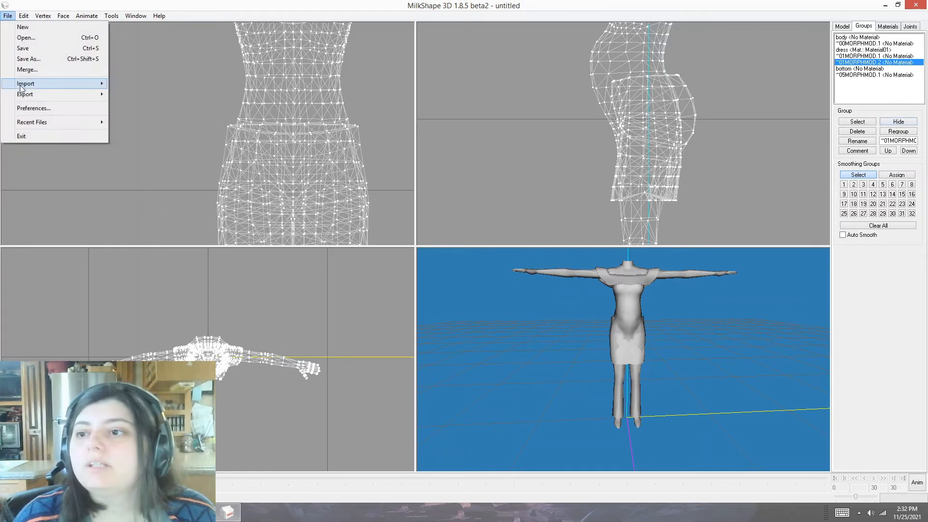
{"action": "mouse_move", "coordinate": [26, 84]}
{"action": "left_click", "coordinate": [237, 463]}
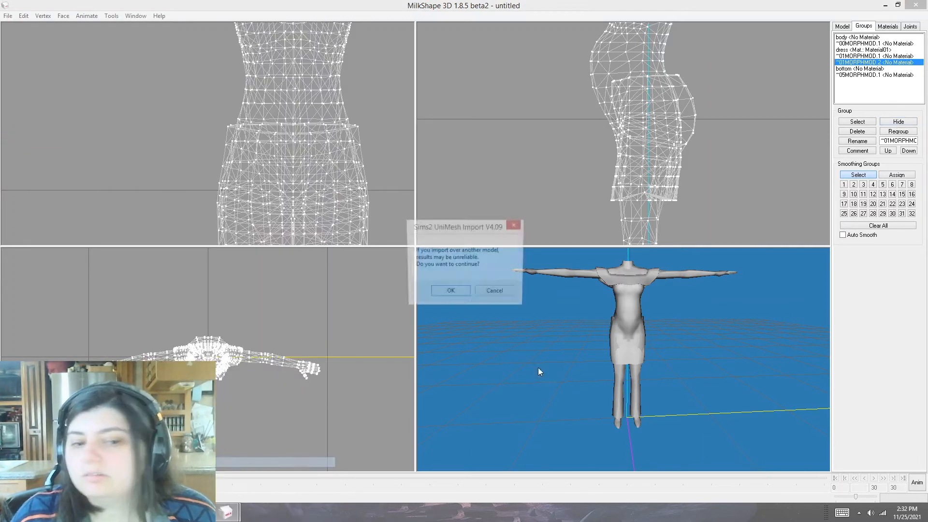
{"action": "left_click", "coordinate": [446, 296]}
{"action": "left_click", "coordinate": [526, 287]}
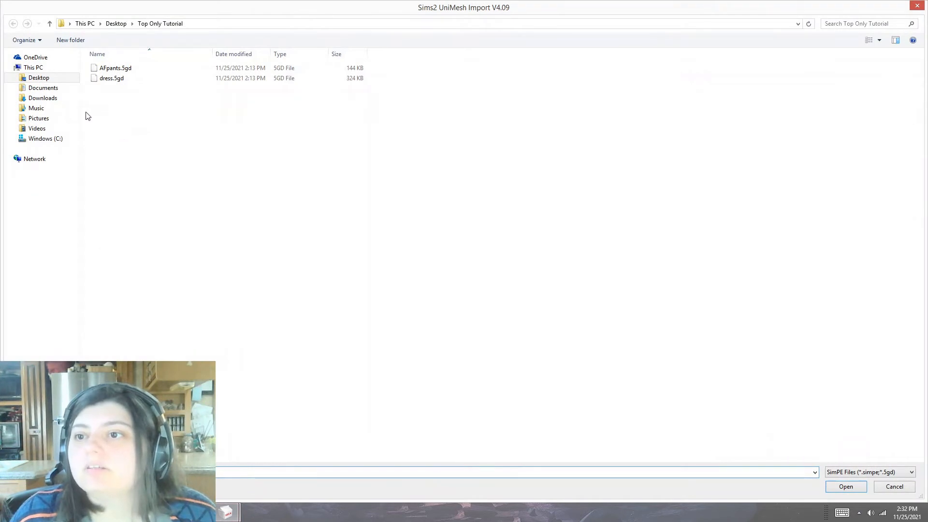
{"action": "left_click", "coordinate": [54, 78]}
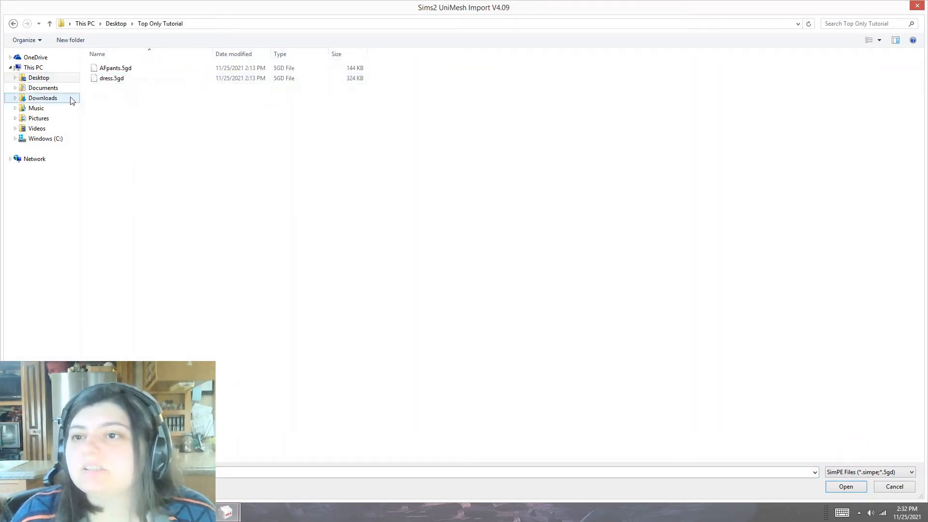
{"action": "left_click", "coordinate": [53, 79]}
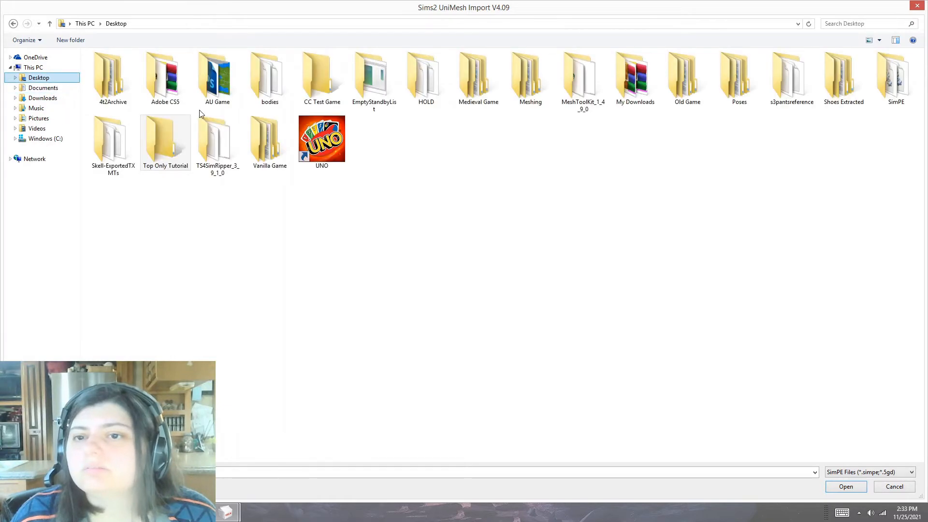
{"action": "double_click", "coordinate": [262, 80]}
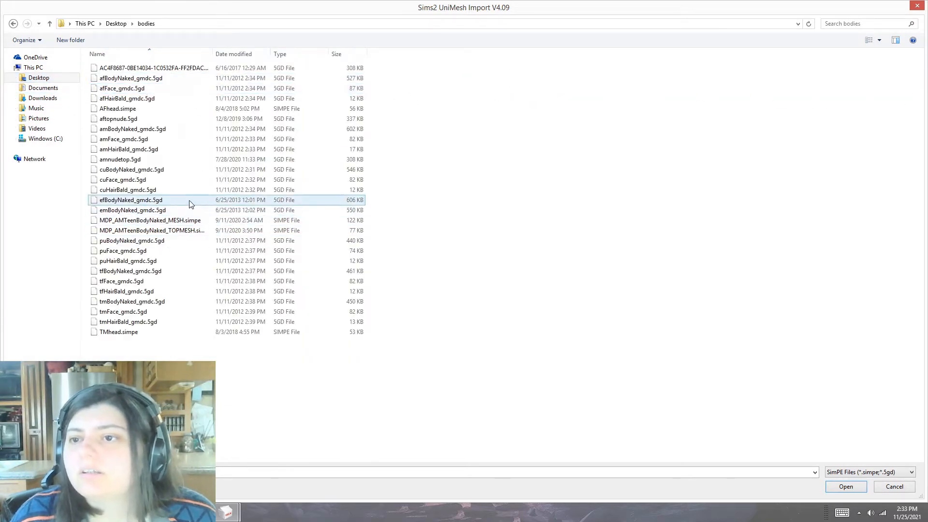
{"action": "double_click", "coordinate": [131, 78]}
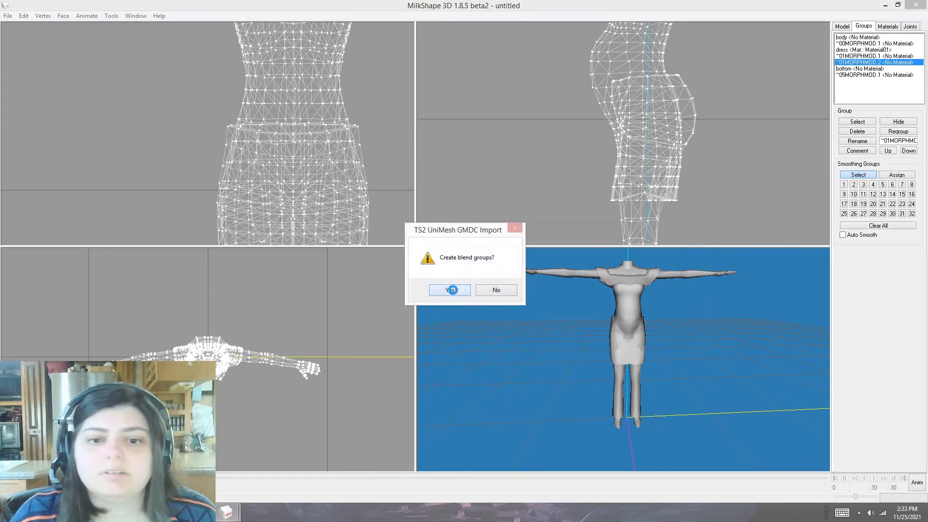
{"action": "left_click", "coordinate": [451, 290]}
{"action": "left_click", "coordinate": [454, 292]}
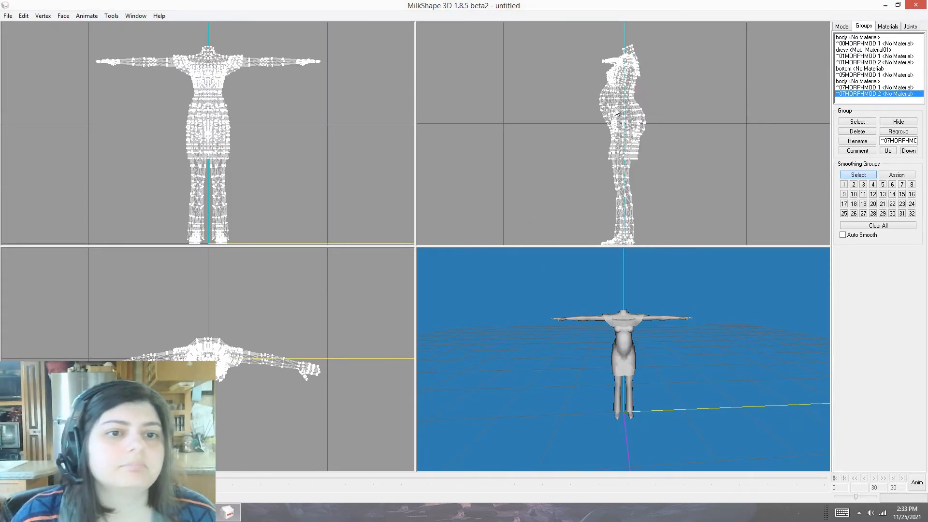
- Delete the newly imported base body and ~07MORPHMOD.1 groups, keeping only ~07MORPHMOD.2 as the pregnant body reference
{"action": "left_click_drag", "start_coordinate": [569, 88], "coordinate": [651, 167]}
{"action": "right_click", "coordinate": [673, 125]}
{"action": "left_click", "coordinate": [711, 302]}
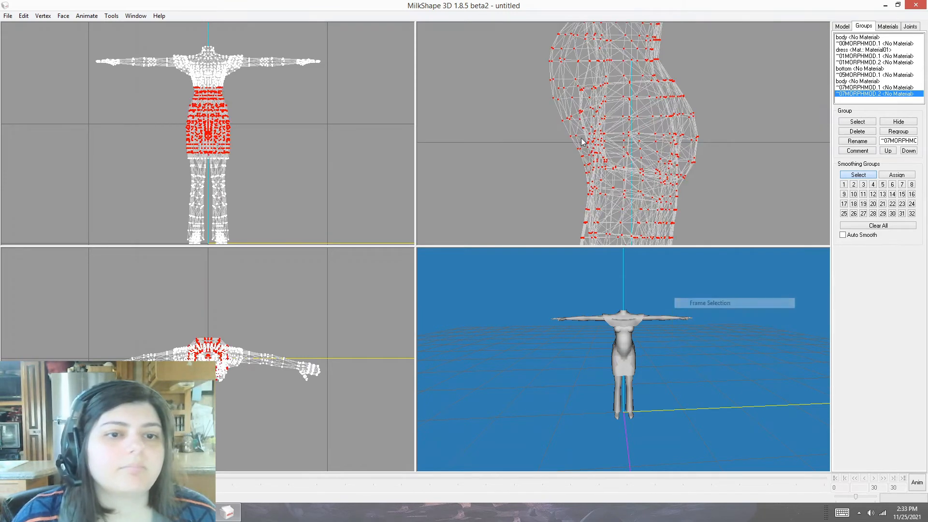
{"action": "left_click", "coordinate": [581, 139]}
{"action": "double_click", "coordinate": [853, 95]}
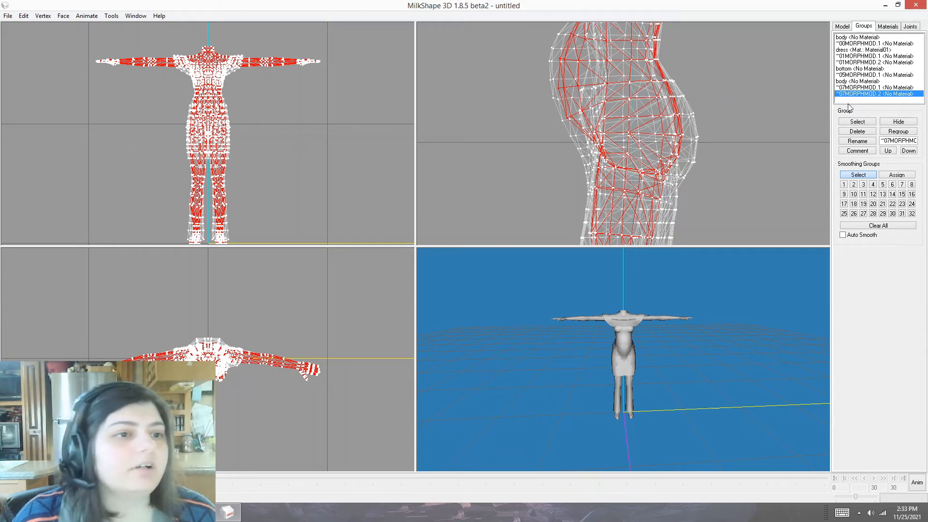
{"action": "left_click", "coordinate": [854, 81]}
{"action": "left_click", "coordinate": [857, 132]}
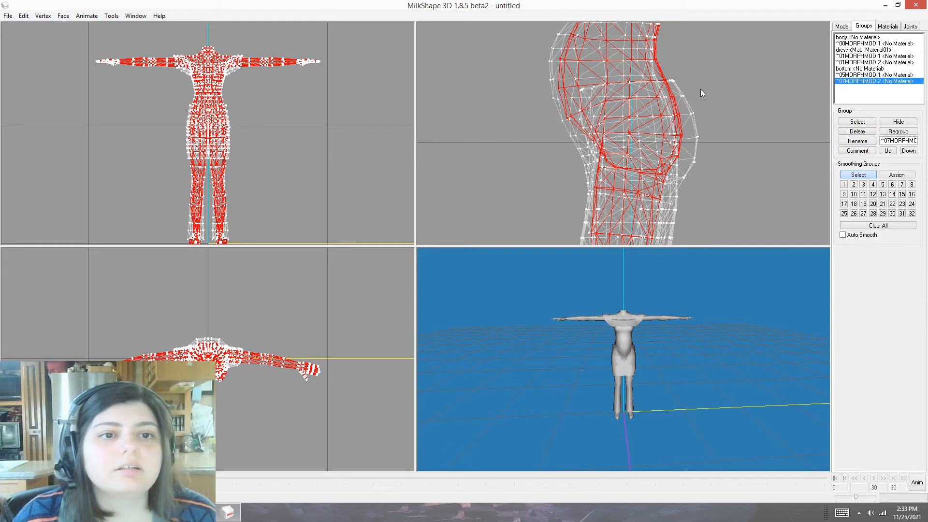
- Toggle the bottom group to compare it with the dress morph and hide the ~05MORPHMOD.1 group
{"action": "left_click", "coordinate": [846, 70]}
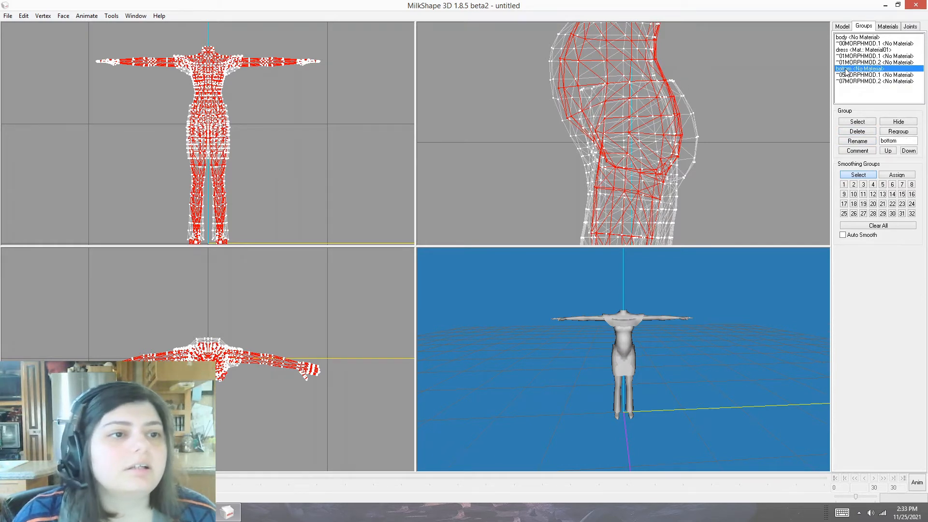
{"action": "left_click", "coordinate": [900, 124]}
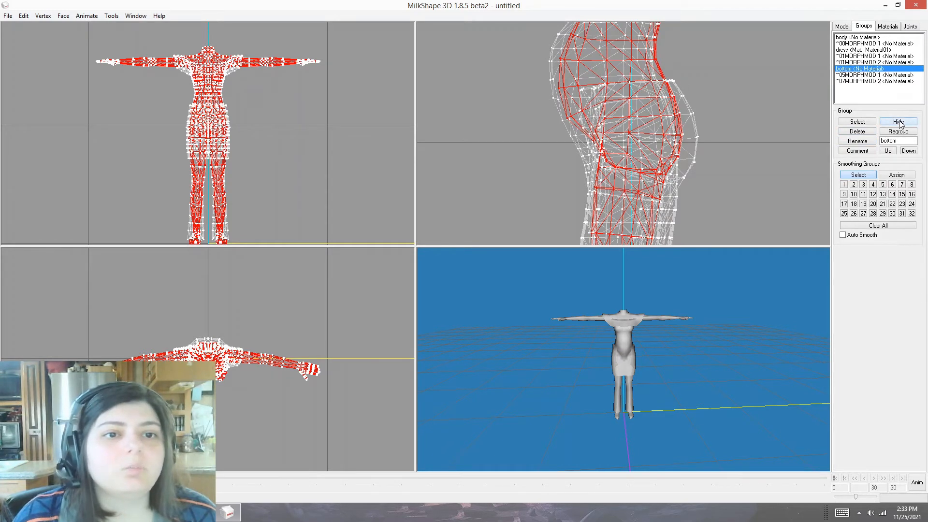
{"action": "double_click", "coordinate": [855, 73]}
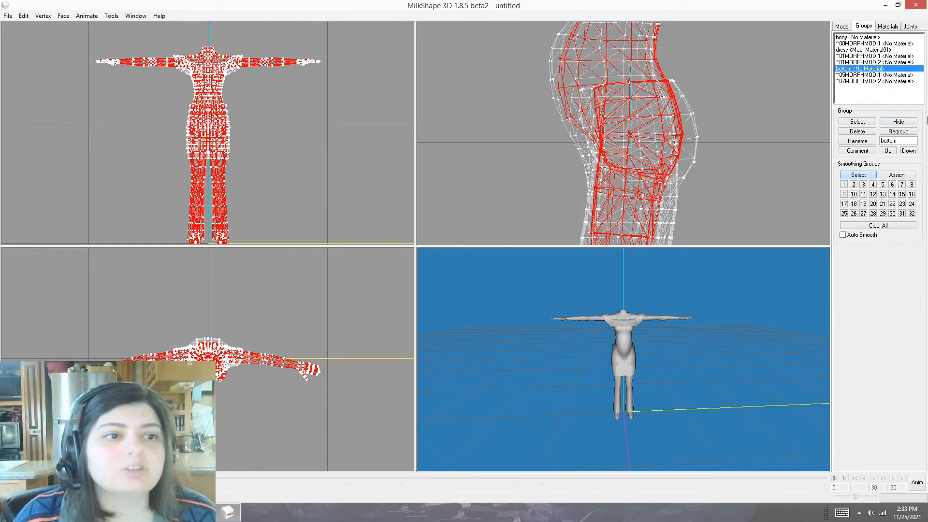
{"action": "left_click", "coordinate": [893, 124]}
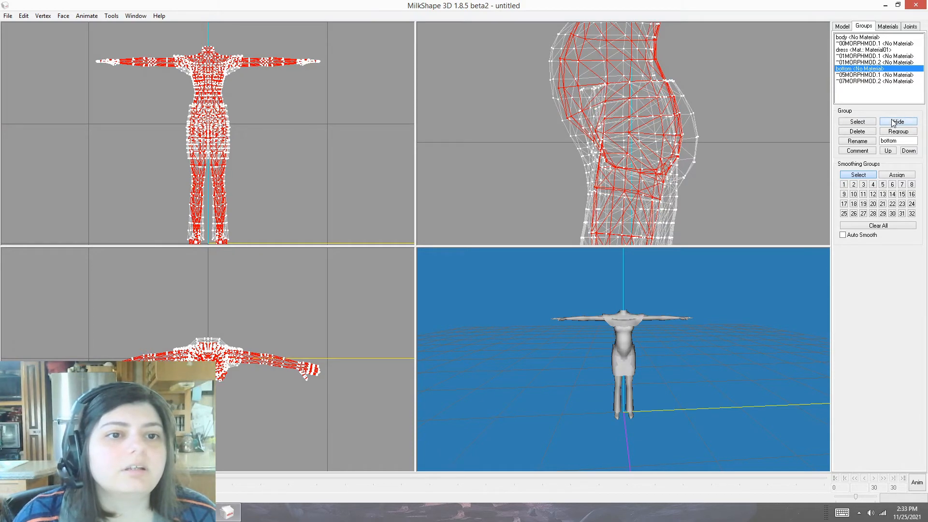
{"action": "left_click", "coordinate": [846, 76]}
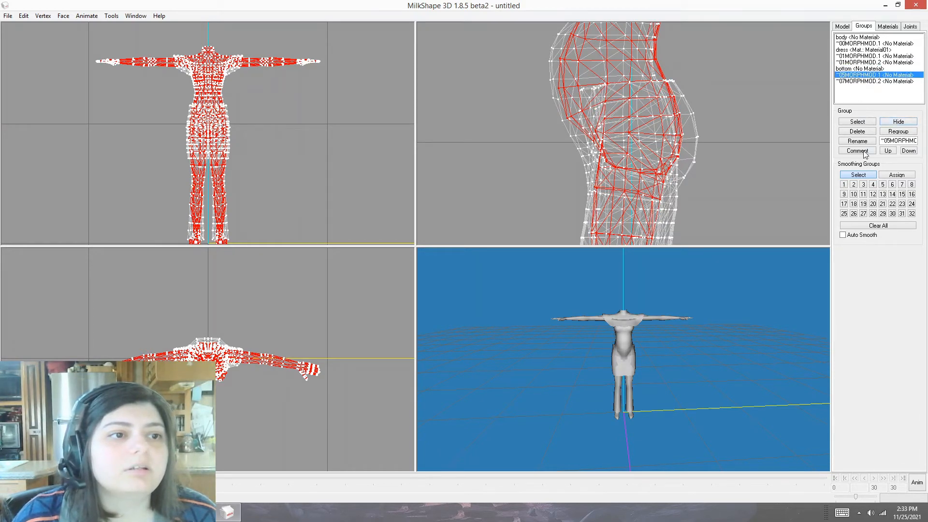
{"action": "left_click", "coordinate": [897, 123]}
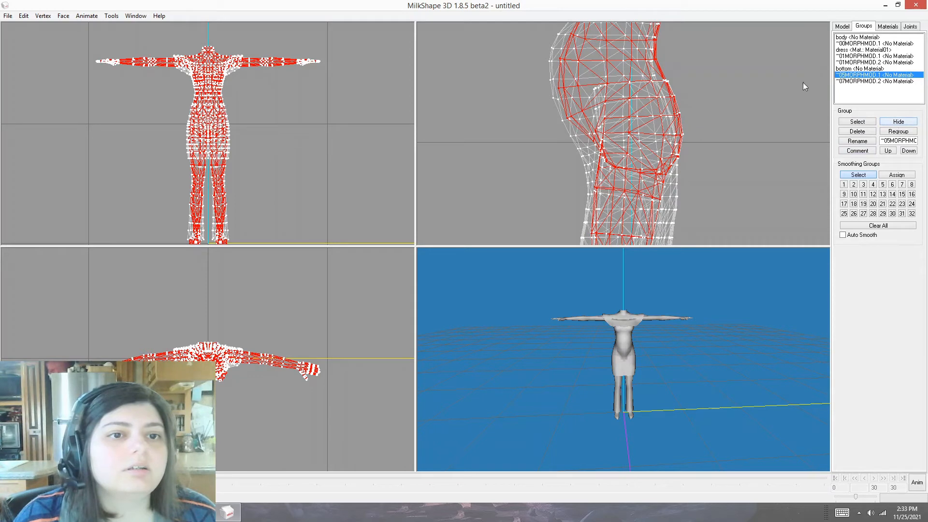
{"action": "left_click", "coordinate": [851, 69]}
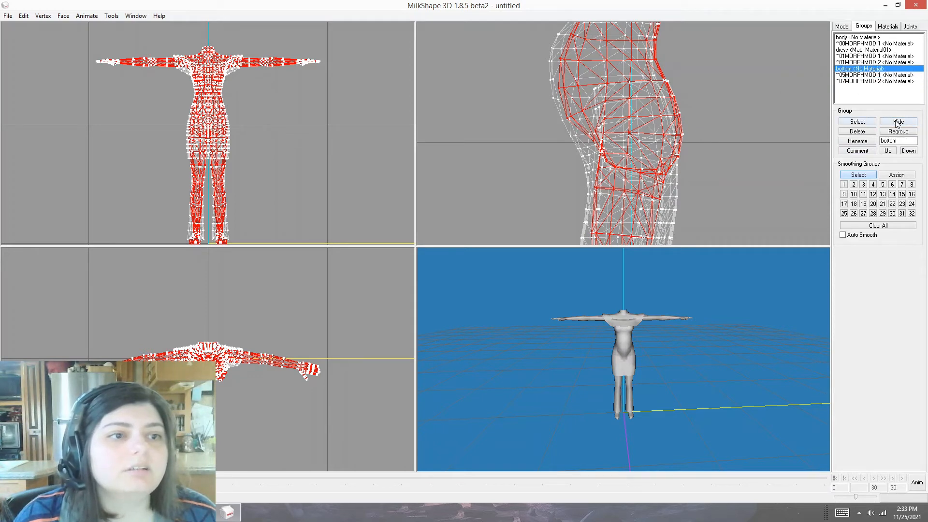
- Hide the bottom group and select only the rear vertices of the dress morph from the lower back to below the buttocks
{"action": "left_click_drag", "start_coordinate": [522, 111], "coordinate": [494, 173], "text": "ctrl"}
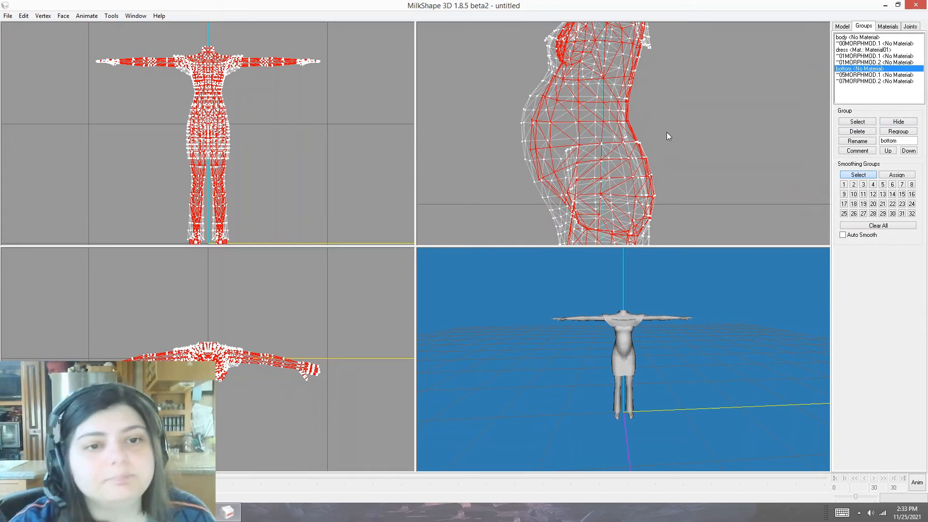
{"action": "left_click_drag", "start_coordinate": [667, 138], "coordinate": [672, 102], "text": "ctrl"}
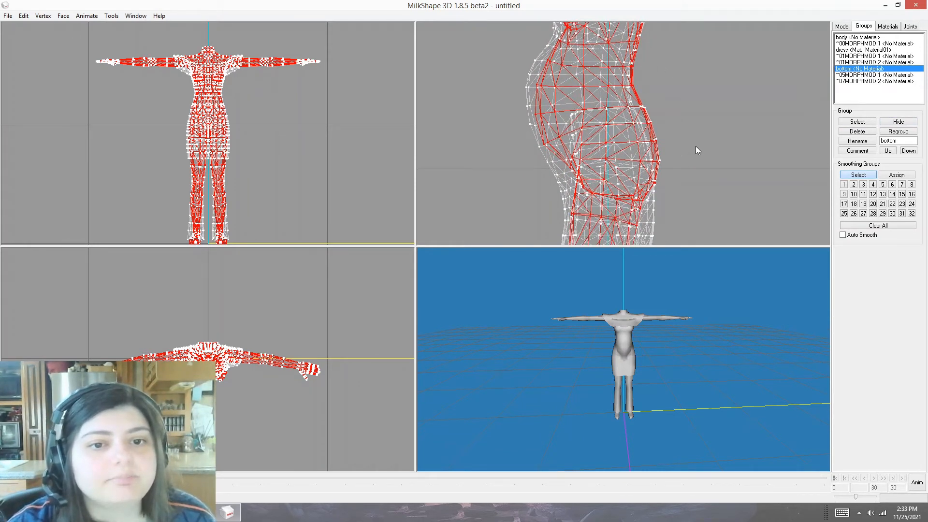
{"action": "left_click_drag", "start_coordinate": [708, 116], "coordinate": [731, 117], "text": "ctrl"}
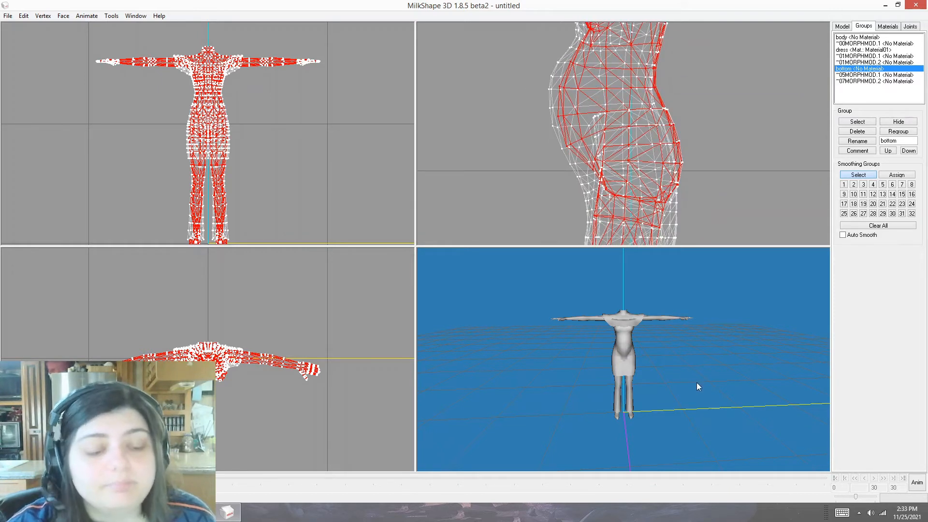
{"action": "left_click_drag", "start_coordinate": [698, 383], "coordinate": [697, 262], "text": "shift"}
{"action": "left_click_drag", "start_coordinate": [537, 380], "coordinate": [666, 309]}
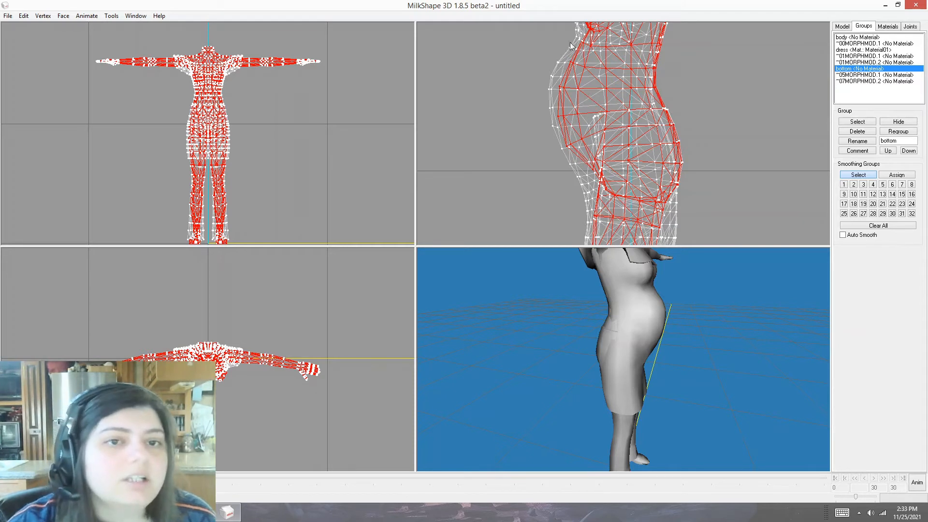
{"action": "left_click_drag", "start_coordinate": [615, 292], "coordinate": [610, 315]}
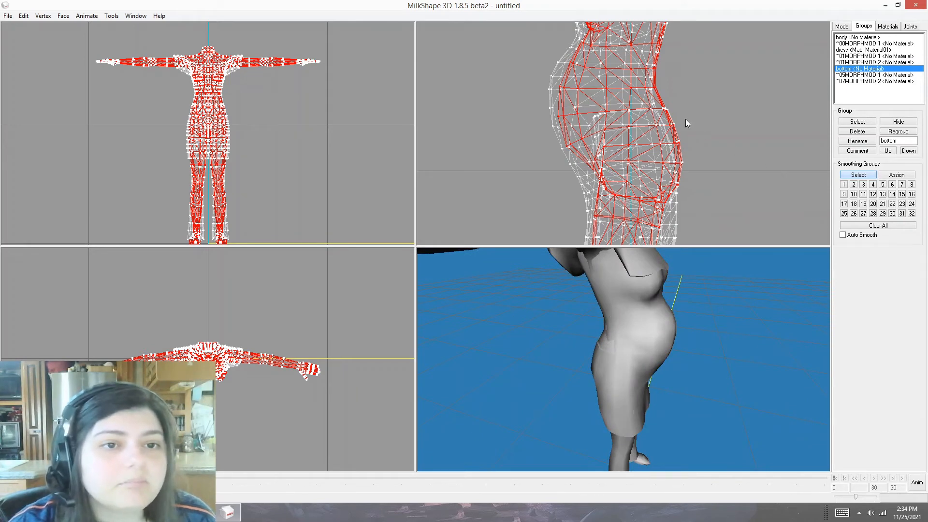
{"action": "left_click_drag", "start_coordinate": [634, 63], "coordinate": [729, 230]}
{"action": "right_click_drag", "start_coordinate": [708, 181], "coordinate": [709, 182], "text": "shift"}
{"action": "left_click_drag", "start_coordinate": [745, 93], "coordinate": [754, 128], "text": "ctrl"}
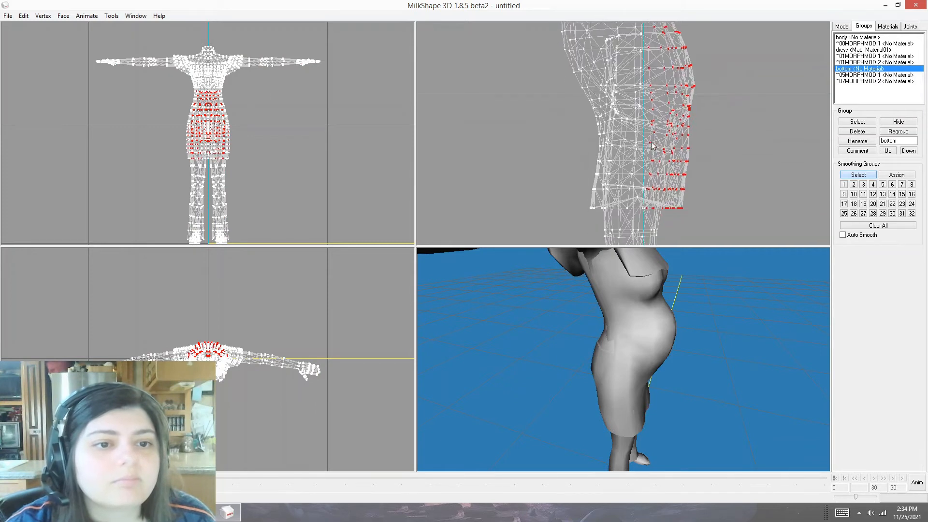
{"action": "right_click_drag", "start_coordinate": [643, 141], "coordinate": [681, 195], "text": "shift"}
{"action": "left_click_drag", "start_coordinate": [734, 123], "coordinate": [747, 187], "text": "ctrl"}
{"action": "right_click_drag", "start_coordinate": [647, 44], "coordinate": [695, 88], "text": "shift"}
{"action": "left_click", "coordinate": [861, 81]}
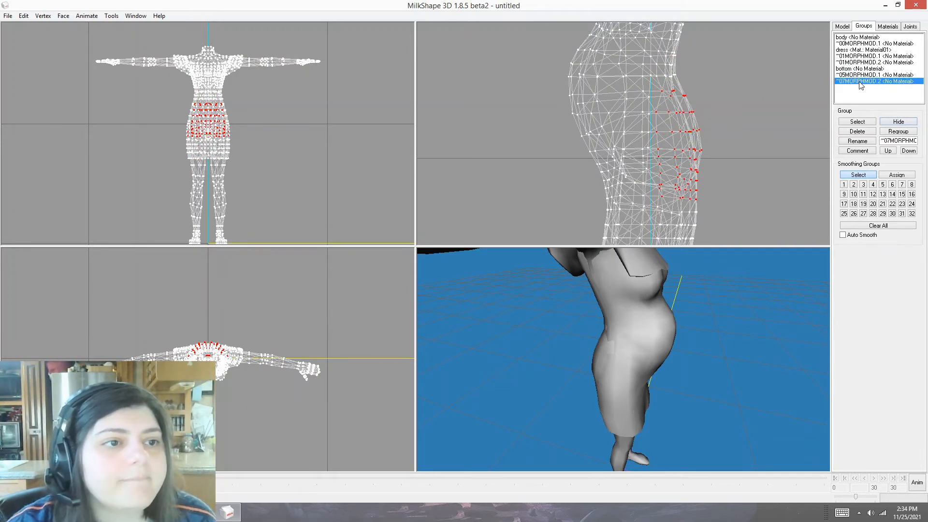
- Set the X and Z scale factors to 1.02 and scale the selected rear vertices about the origin
{"action": "left_click", "coordinate": [842, 26]}
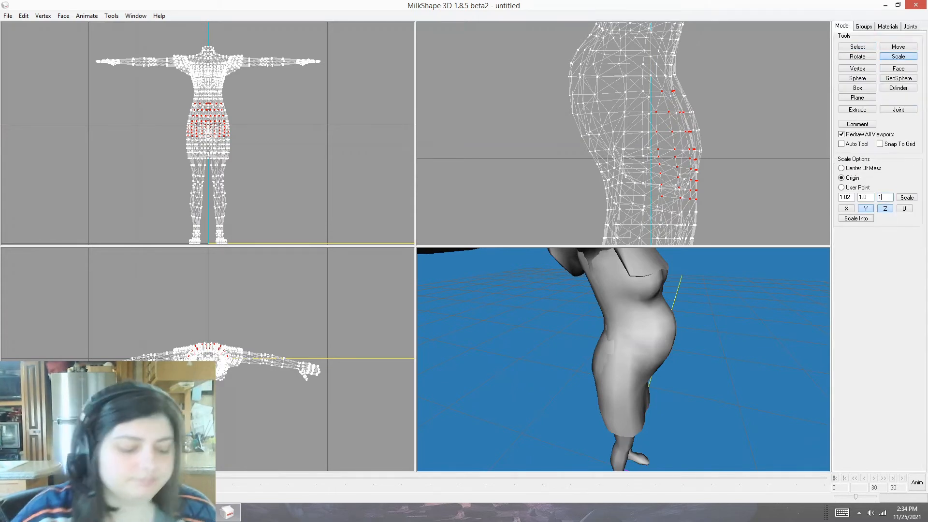
{"action": "left_click", "coordinate": [905, 197]}
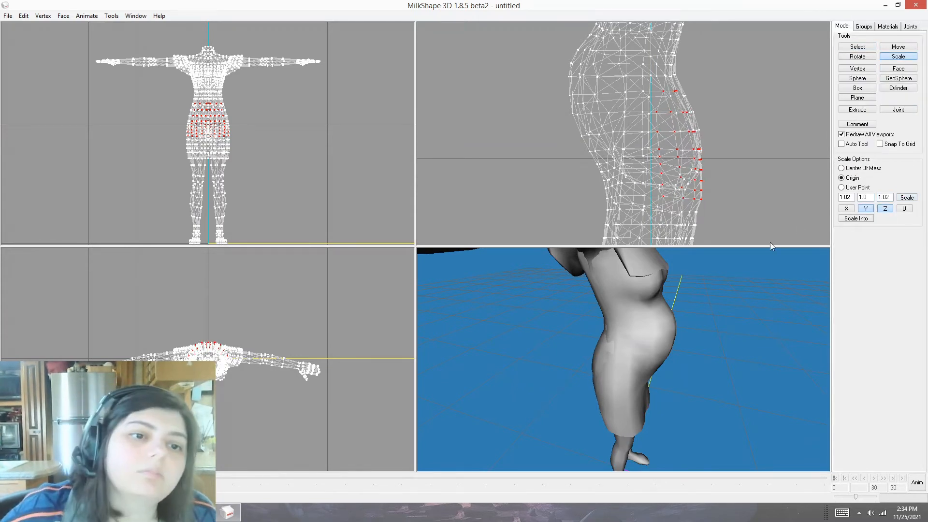
{"action": "scroll", "coordinate": [652, 172], "scroll_direction": "down", "scroll_amount": 1}
- Deselect the lower buttock rows in two passes, scaling the remaining rear vertices by 1.02 after each pass
{"action": "left_click", "coordinate": [857, 47]}
{"action": "right_click_drag", "start_coordinate": [642, 169], "coordinate": [698, 207], "text": "shift"}
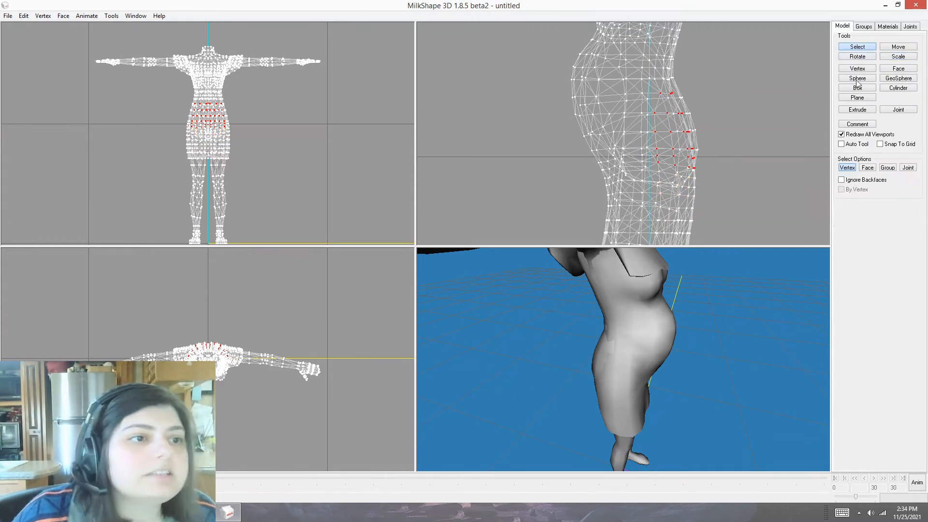
{"action": "left_click", "coordinate": [898, 57]}
{"action": "left_click", "coordinate": [906, 198]}
{"action": "left_click", "coordinate": [907, 198]}
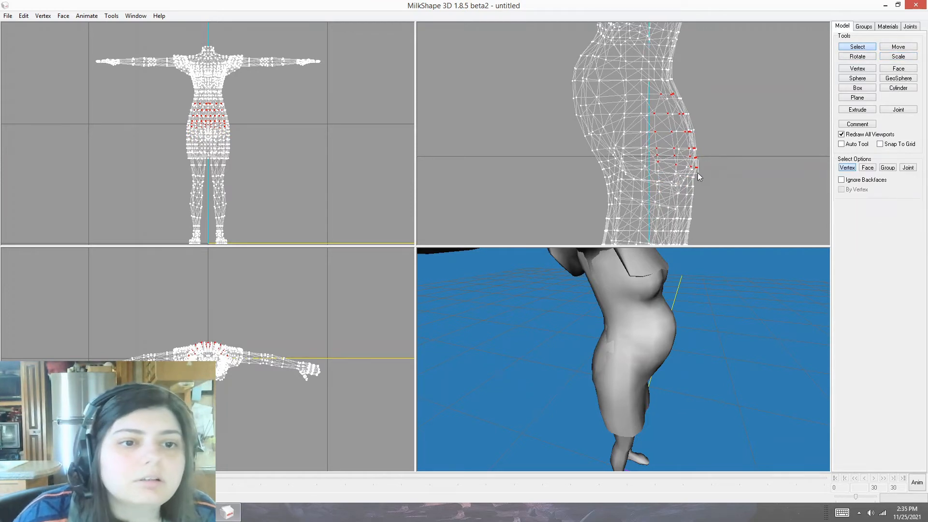
{"action": "left_click", "coordinate": [857, 46]}
{"action": "left_click_drag", "start_coordinate": [655, 152], "coordinate": [703, 165]}
{"action": "left_click", "coordinate": [898, 56]}
{"action": "left_click", "coordinate": [907, 198]}
{"action": "left_click_drag", "start_coordinate": [764, 377], "coordinate": [662, 348]}
- Remove the next two lowest rows from the selection one at a time, scaling the remaining vertices by 1.02 after each removal
{"action": "left_click", "coordinate": [858, 46]}
{"action": "left_click_drag", "start_coordinate": [648, 141], "coordinate": [725, 155]}
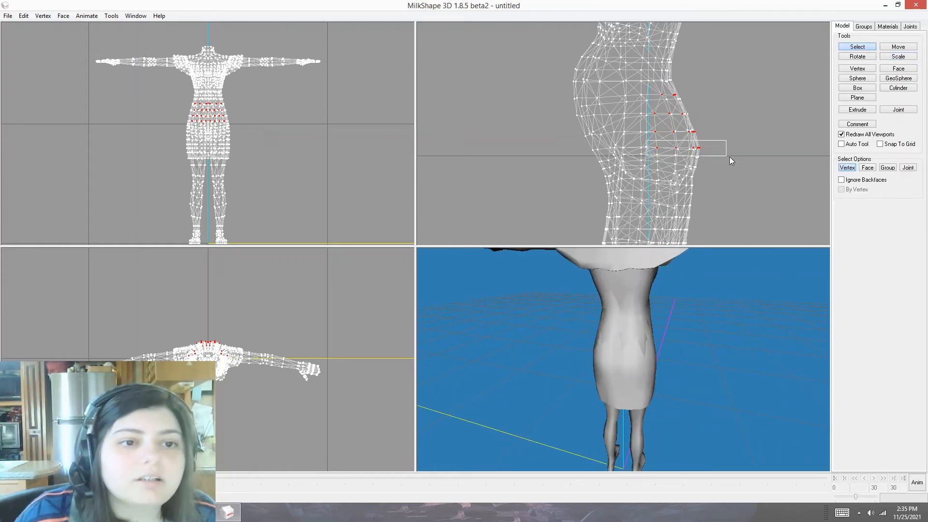
{"action": "left_click", "coordinate": [897, 57]}
{"action": "left_click", "coordinate": [907, 197]}
{"action": "left_click", "coordinate": [857, 46]}
{"action": "left_click_drag", "start_coordinate": [648, 130], "coordinate": [720, 146]}
{"action": "left_click", "coordinate": [898, 56]}
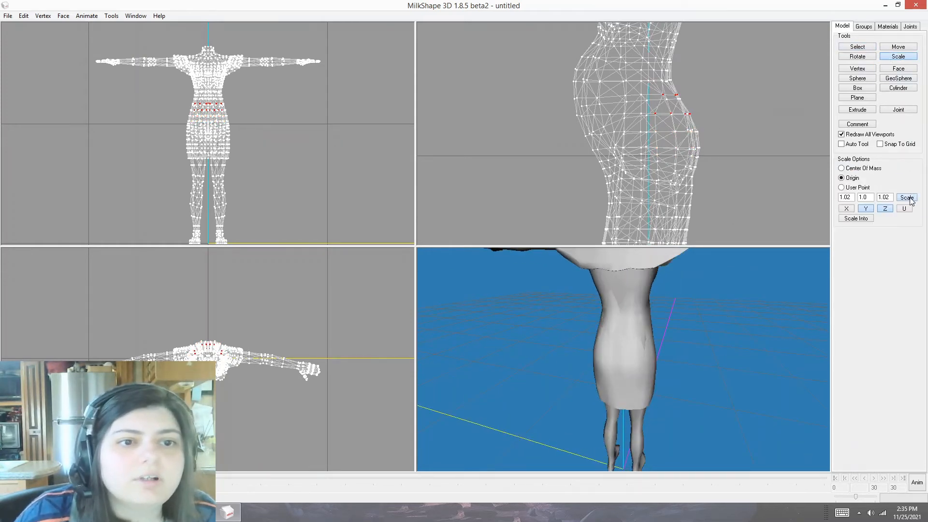
{"action": "left_click", "coordinate": [907, 197]}
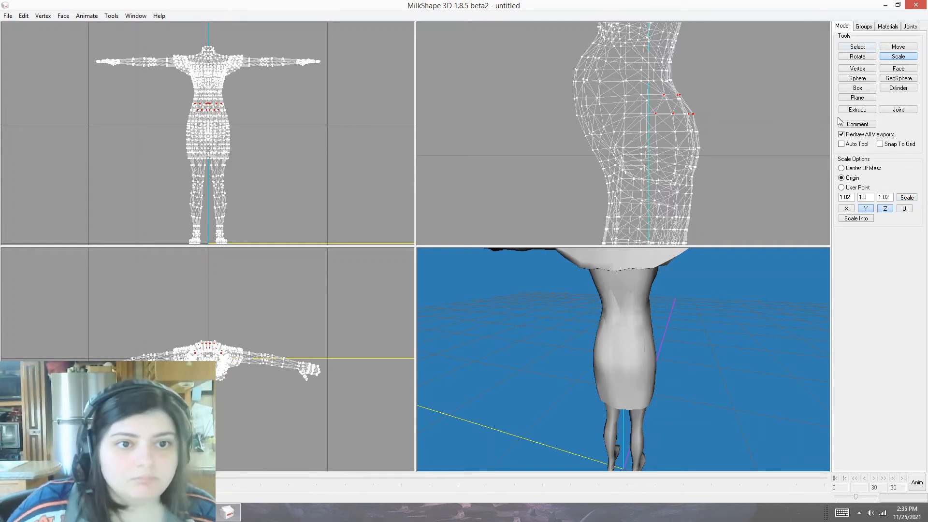
- Reduce the selection to the top row at the lower back, scale it by 1.02 and check the dress's side profile
{"action": "left_click", "coordinate": [857, 47]}
{"action": "left_click_drag", "start_coordinate": [648, 102], "coordinate": [721, 133]}
{"action": "left_click", "coordinate": [898, 56]}
{"action": "left_click", "coordinate": [906, 197]}
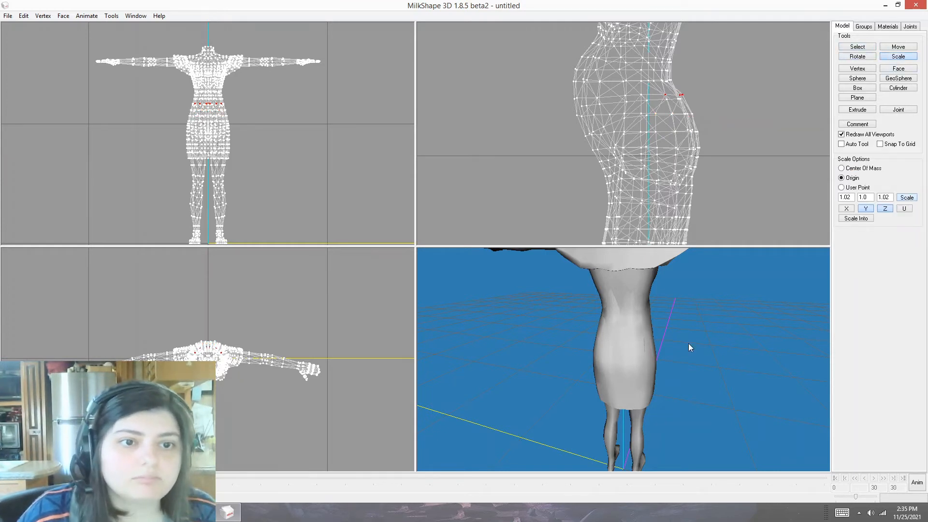
{"action": "left_click_drag", "start_coordinate": [690, 348], "coordinate": [711, 193]}
{"action": "left_click", "coordinate": [864, 26]}
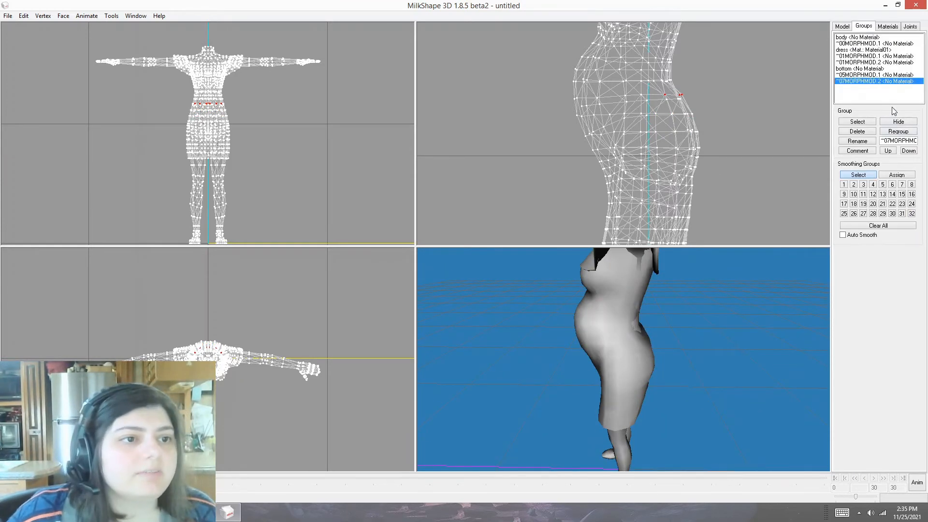
- Scale a row of vertices at the dress's back waist by 1.02 about the origin to push it outward
{"action": "left_click", "coordinate": [899, 121]}
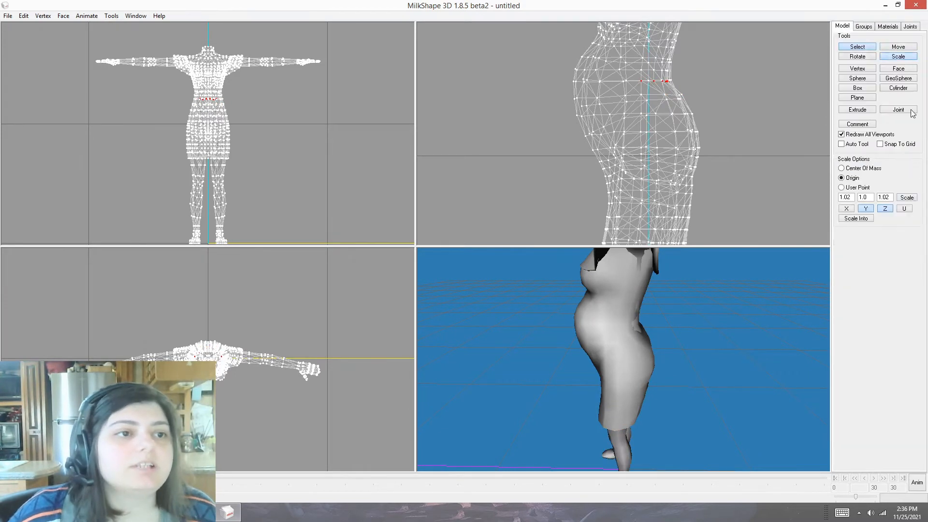
{"action": "left_click", "coordinate": [906, 197]}
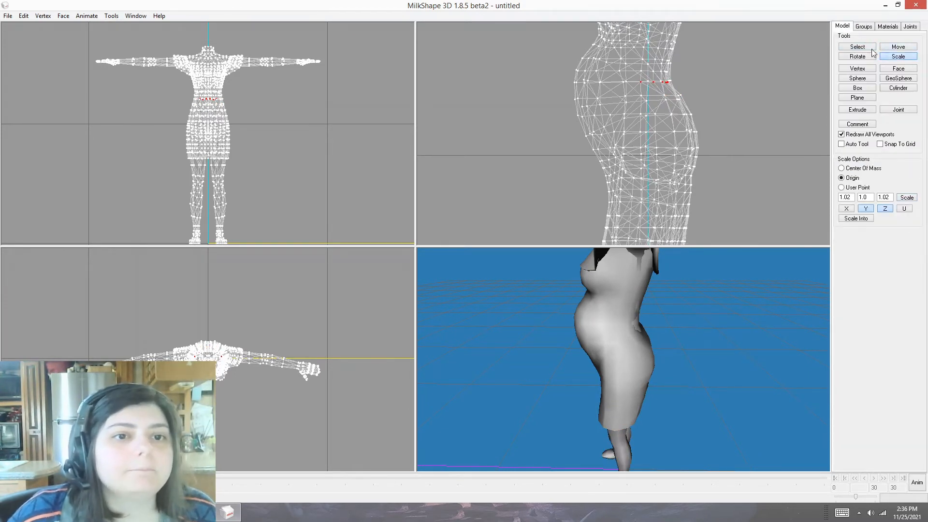
{"action": "left_click", "coordinate": [870, 47]}
{"action": "left_click", "coordinate": [897, 56]}
{"action": "left_click", "coordinate": [906, 197]}
{"action": "left_click", "coordinate": [907, 197]}
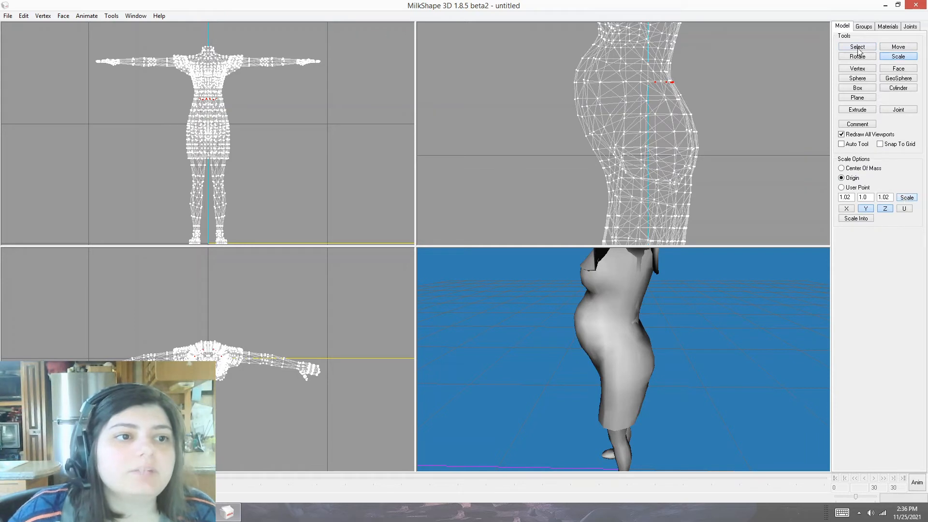
- Scale the next higher row of back waist vertices by 1.02, toggling the ~07MORPHMOD.2 group's visibility to check the fit
{"action": "left_click", "coordinate": [864, 26]}
{"action": "left_click", "coordinate": [899, 121]}
{"action": "left_click", "coordinate": [899, 122]}
{"action": "left_click", "coordinate": [842, 26]}
{"action": "left_click", "coordinate": [906, 197]}
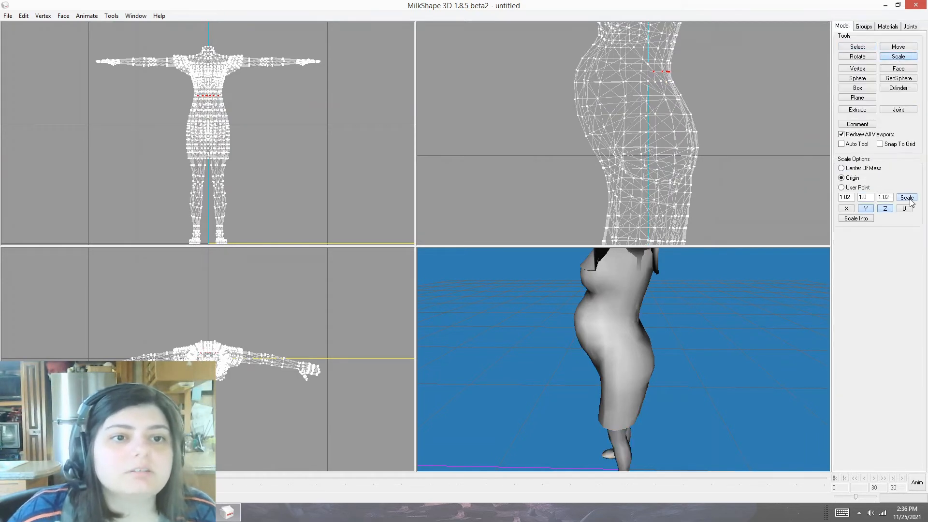
{"action": "left_click", "coordinate": [864, 26]}
{"action": "left_click", "coordinate": [899, 122]}
{"action": "left_click", "coordinate": [899, 122]}
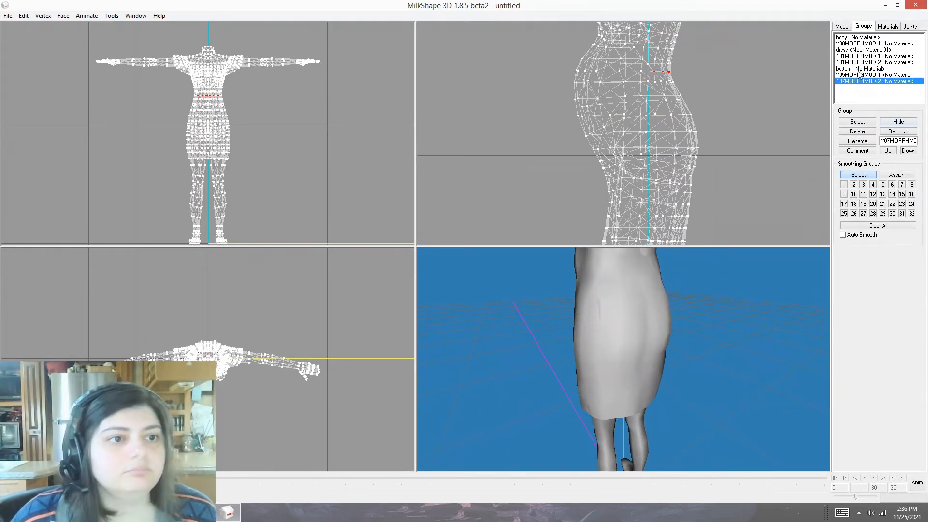
- Switch to the bottom group and inspect how the dress sits over it from several sides
{"action": "left_click", "coordinate": [860, 69]}
{"action": "left_click_drag", "start_coordinate": [614, 387], "coordinate": [662, 299]}
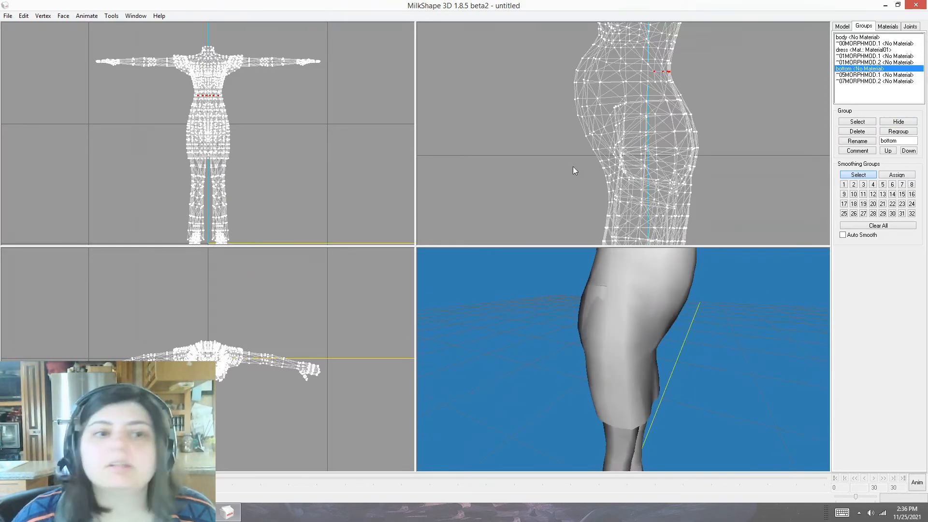
{"action": "left_click_drag", "start_coordinate": [573, 166], "coordinate": [576, 123], "text": "ctrl"}
{"action": "left_click_drag", "start_coordinate": [612, 311], "coordinate": [829, 334]}
- Select only the dress vertices from the waist down to the hem, with the ~07MORPHMOD.2 group hidden
{"action": "double_click", "coordinate": [861, 81]}
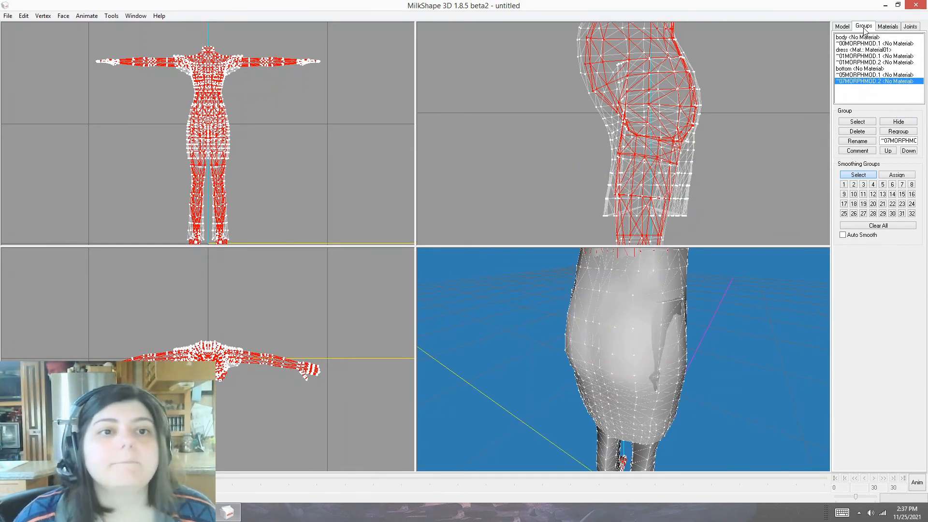
{"action": "left_click", "coordinate": [842, 26]}
{"action": "mouse_move", "coordinate": [731, 126]}
{"action": "left_mouse_down", "text": "ctrl"}
{"action": "mouse_move", "coordinate": [745, 168]}
{"action": "mouse_move", "coordinate": [743, 128]}
{"action": "left_mouse_up", "text": "ctrl"}
{"action": "left_click_drag", "start_coordinate": [749, 235], "coordinate": [546, 25]}
{"action": "left_click_drag", "start_coordinate": [770, 71], "coordinate": [776, 148], "text": "ctrl"}
{"action": "right_click", "coordinate": [263, 102]}
{"action": "left_click", "coordinate": [285, 283]}
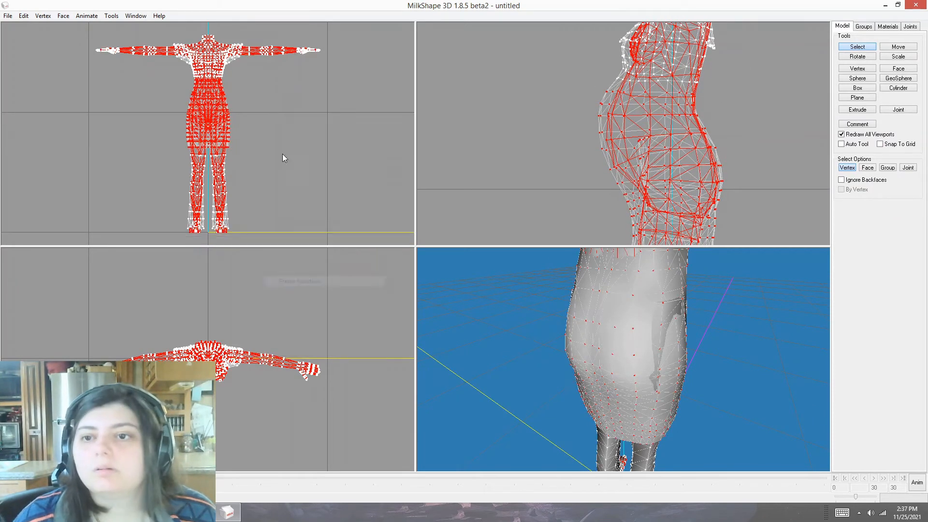
{"action": "left_click", "coordinate": [863, 28]}
{"action": "left_click", "coordinate": [899, 121]}
{"action": "left_click", "coordinate": [855, 68]}
{"action": "left_click", "coordinate": [843, 27]}
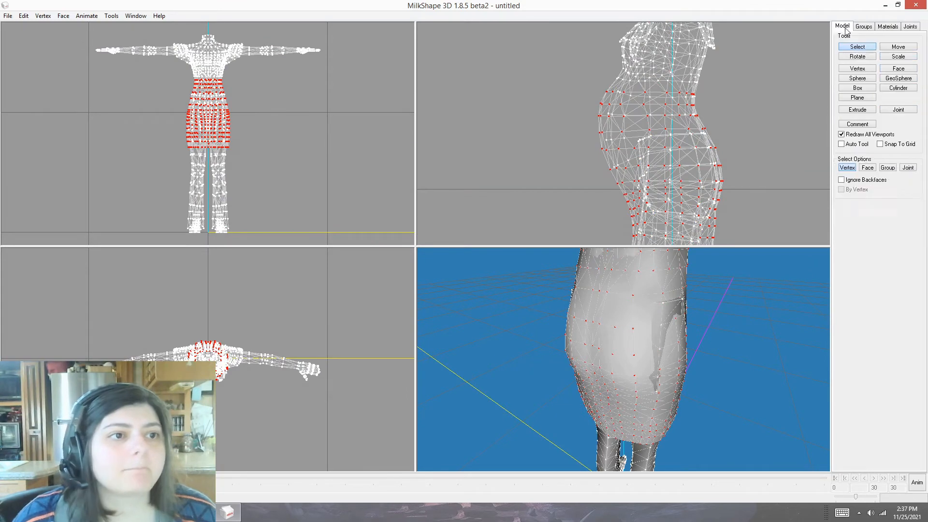
- Scale the selected lower dress vertices by 1.02 about the origin and undo the last scaling, made with X, Y and Z enabled
{"action": "left_click", "coordinate": [898, 56]}
{"action": "left_click", "coordinate": [907, 197]}
{"action": "left_click", "coordinate": [908, 199]}
{"action": "left_click_drag", "start_coordinate": [624, 341], "coordinate": [630, 360]}
{"action": "left_click", "coordinate": [846, 208]}
{"action": "left_click", "coordinate": [886, 209]}
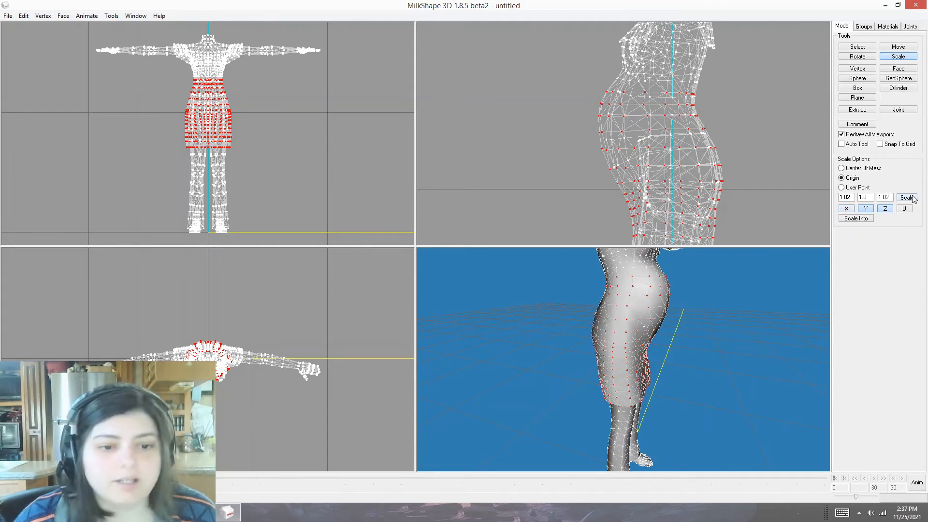
{"action": "left_click", "coordinate": [912, 199]}
{"action": "key", "text": "ctrl+z"}
- Widen the lower dress vertices along X by a factor of 1.02 repeatedly and undo the last two scalings
{"action": "left_click", "coordinate": [885, 208]}
{"action": "left_click", "coordinate": [847, 208]}
{"action": "left_click", "coordinate": [908, 199]}
{"action": "left_click", "coordinate": [907, 199]}
{"action": "left_click", "coordinate": [907, 198]}
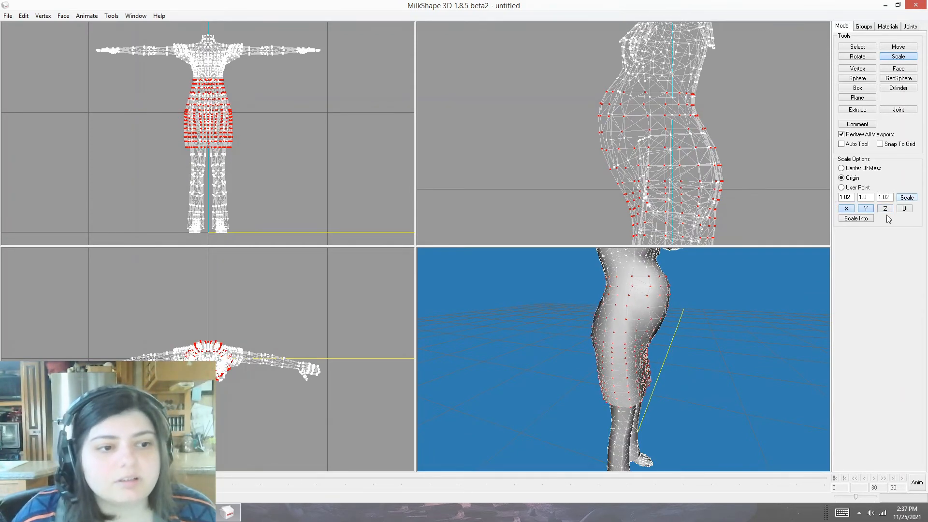
{"action": "left_click_drag", "start_coordinate": [662, 382], "coordinate": [648, 363]}
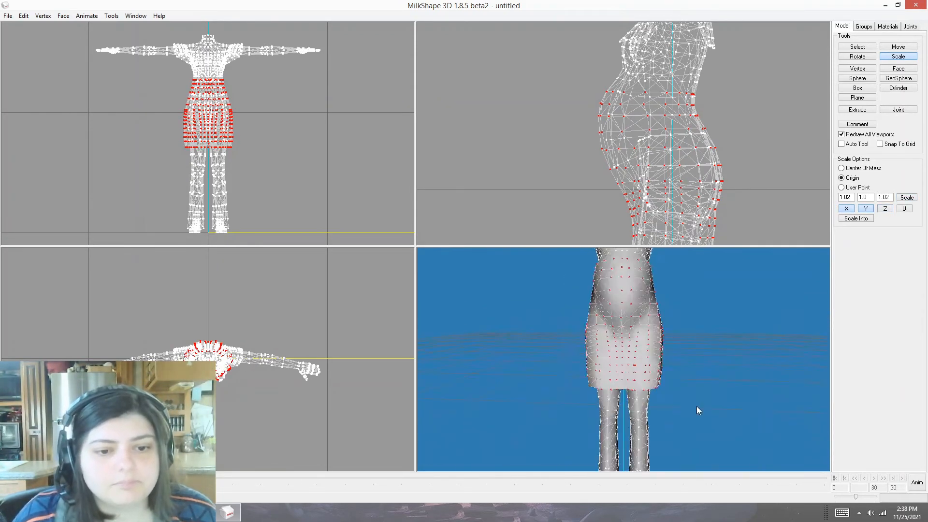
{"action": "key", "text": "ctrl+z"}
{"action": "key", "text": "ctrl+z"}
- Try widening the lower dress vertices once more along X by 1.02 and undo it
{"action": "left_click_drag", "start_coordinate": [546, 419], "coordinate": [668, 425]}
{"action": "left_click", "coordinate": [910, 200]}
{"action": "left_click_drag", "start_coordinate": [644, 382], "coordinate": [598, 377]}
{"action": "key", "text": "ctrl+z"}
{"action": "left_click_drag", "start_coordinate": [534, 396], "coordinate": [677, 369]}
- Deepen the lower dress vertices along Z by a factor of 1.02 and turn off the vertex overlay in the 3D view
{"action": "left_click", "coordinate": [847, 209]}
{"action": "left_click", "coordinate": [887, 211]}
{"action": "left_click", "coordinate": [909, 198]}
{"action": "left_click_drag", "start_coordinate": [597, 387], "coordinate": [624, 339]}
{"action": "scroll", "coordinate": [550, 392], "scroll_direction": "down", "scroll_amount": 5}
{"action": "right_click", "coordinate": [605, 407]}
{"action": "left_click", "coordinate": [635, 227]}
{"action": "scroll", "coordinate": [801, 418], "scroll_direction": "up", "scroll_amount": 5}
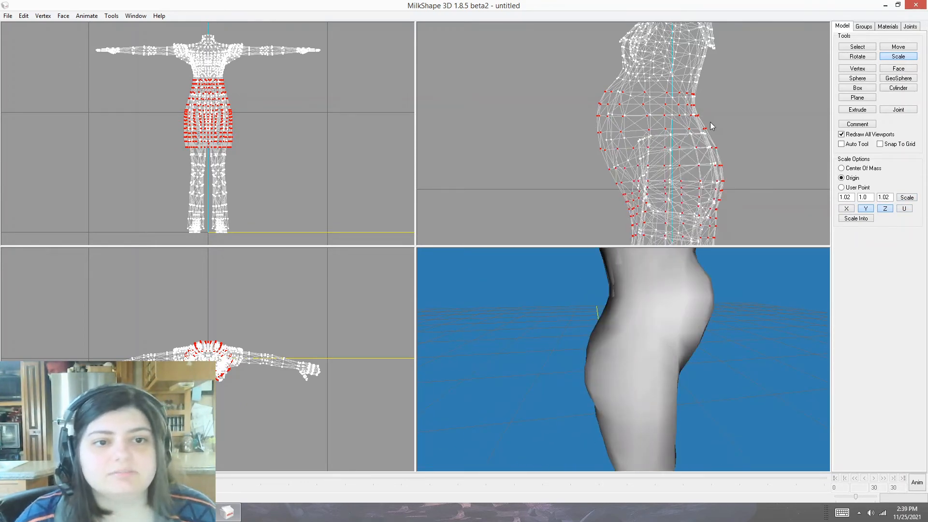
- Select the waist vertices and the rows above them at the back, then clear the selection
{"action": "left_click", "coordinate": [859, 48]}
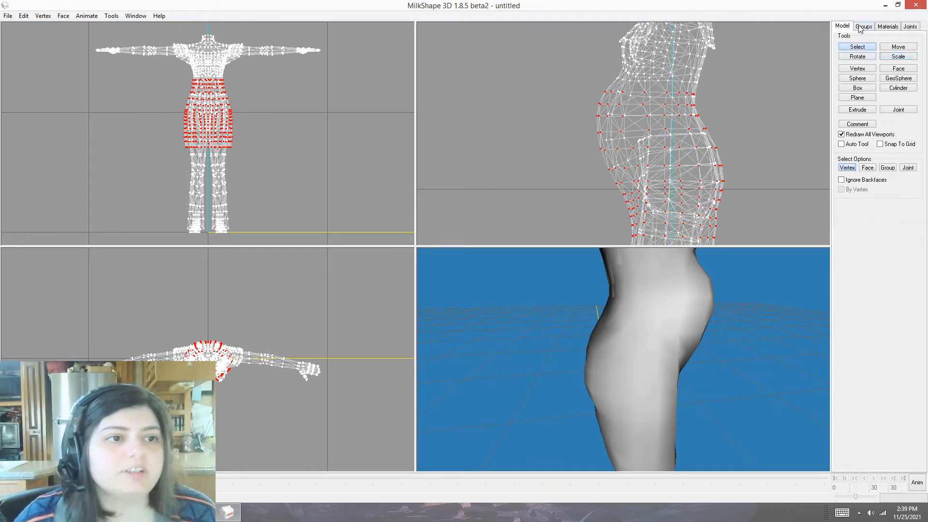
{"action": "left_click", "coordinate": [862, 27]}
{"action": "left_click_drag", "start_coordinate": [621, 127], "coordinate": [709, 146]}
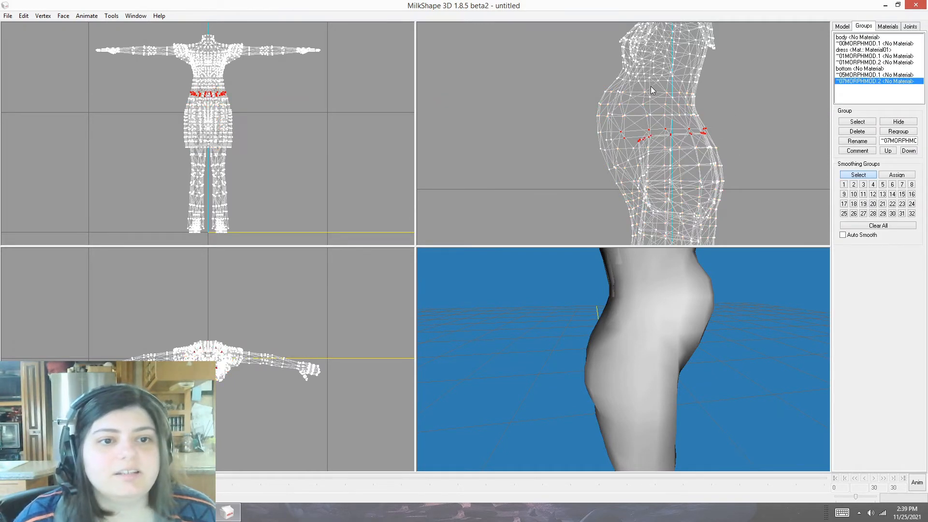
{"action": "mouse_move", "coordinate": [625, 293]}
{"action": "left_mouse_down"}
{"action": "mouse_move", "coordinate": [634, 282]}
{"action": "mouse_move", "coordinate": [631, 293]}
{"action": "left_mouse_up"}
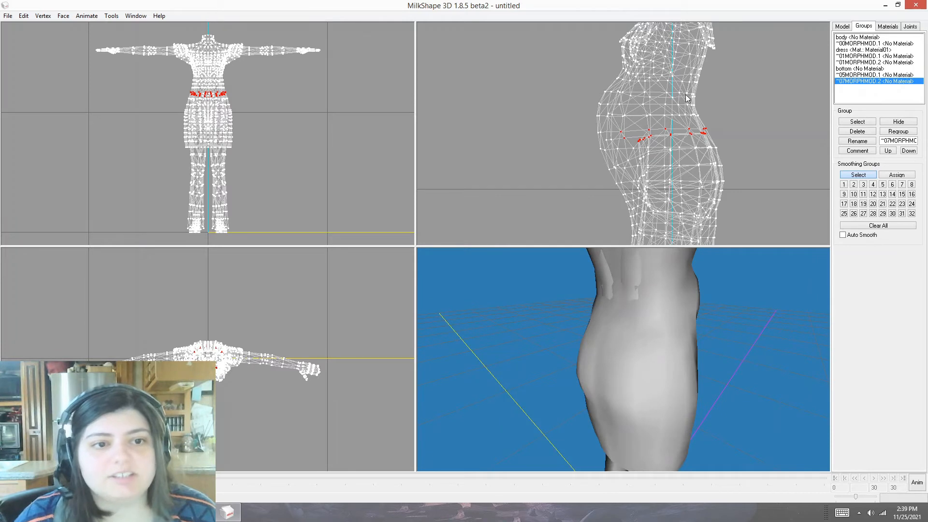
{"action": "left_click_drag", "start_coordinate": [664, 85], "coordinate": [704, 121]}
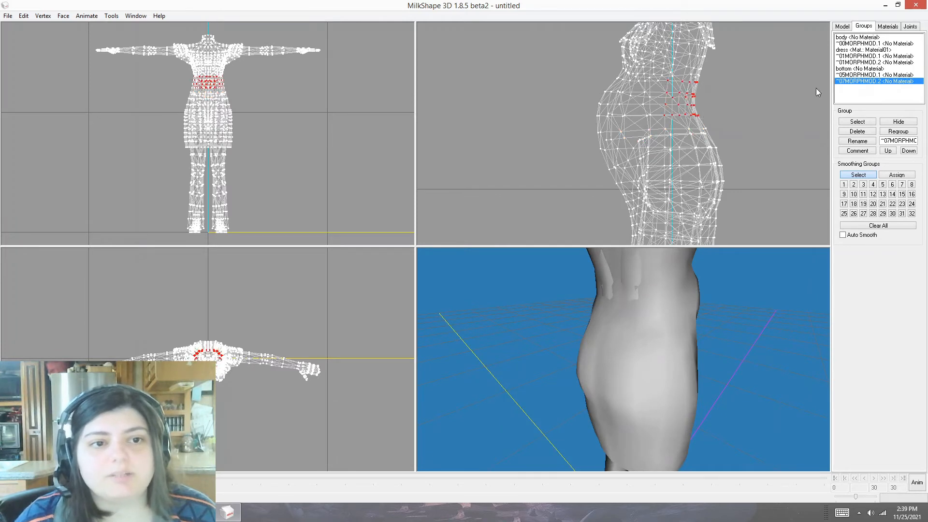
{"action": "double_click", "coordinate": [857, 81]}
{"action": "left_click", "coordinate": [708, 118]}
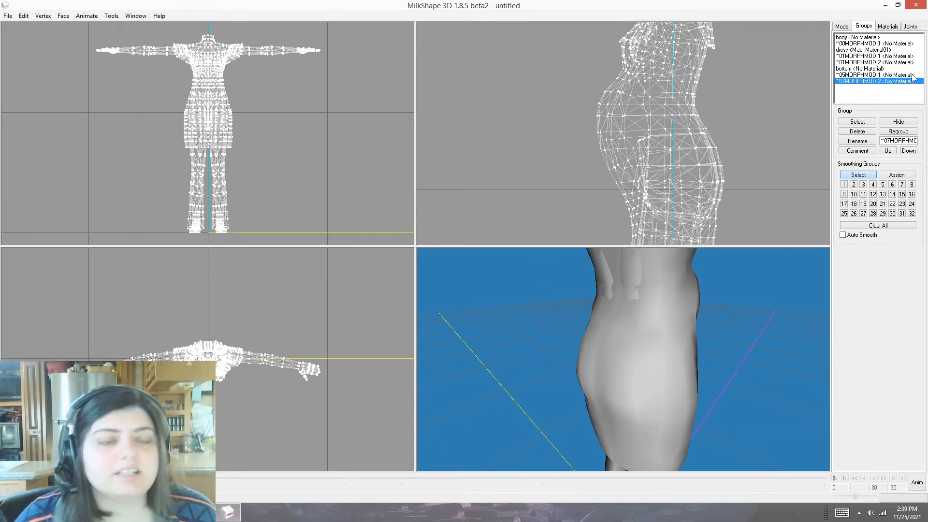
- Delete the bottom group and its morph groups ~07MORPHMOD.2 and ~05MORPHMOD.1
{"action": "left_click", "coordinate": [858, 133]}
{"action": "left_click_drag", "start_coordinate": [648, 367], "coordinate": [789, 372]}
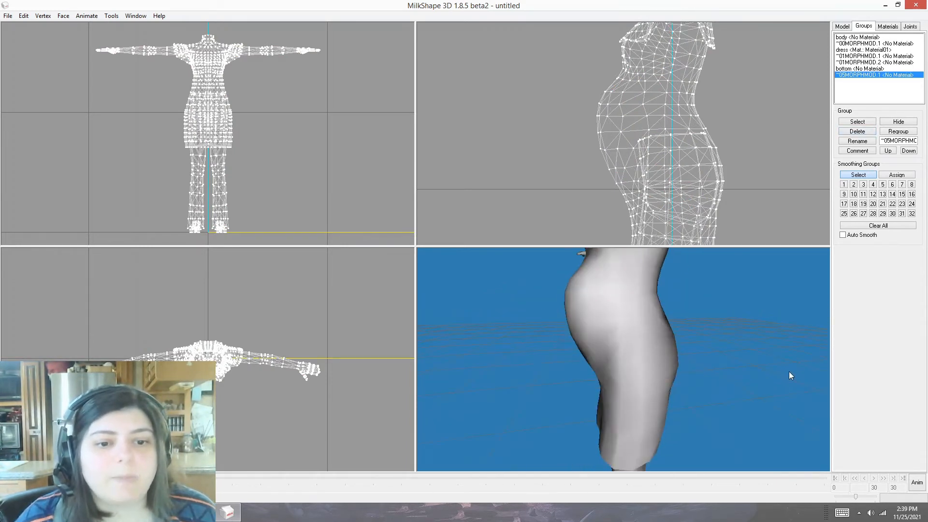
{"action": "left_click_drag", "start_coordinate": [731, 348], "coordinate": [724, 505], "text": "shift"}
{"action": "left_click_drag", "start_coordinate": [685, 386], "coordinate": [749, 395], "text": "shift"}
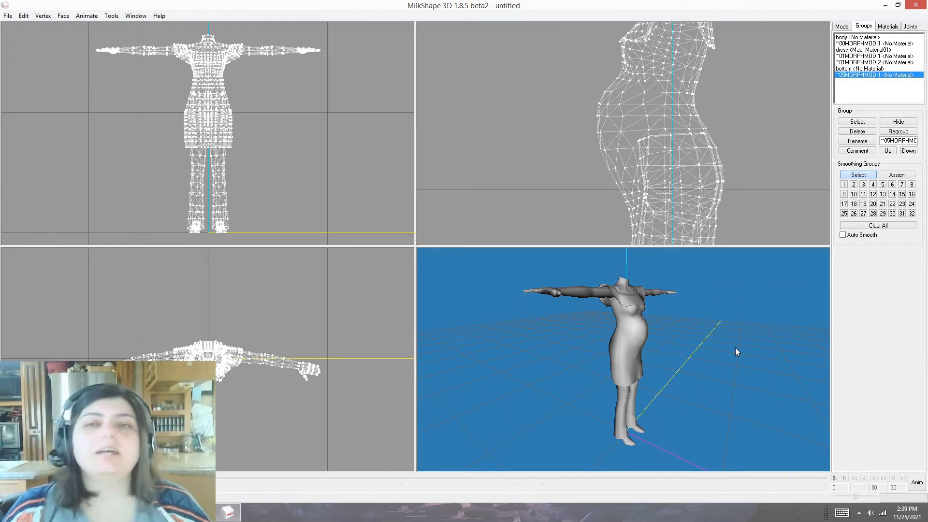
{"action": "left_click", "coordinate": [858, 132]}
{"action": "left_click", "coordinate": [858, 132]}
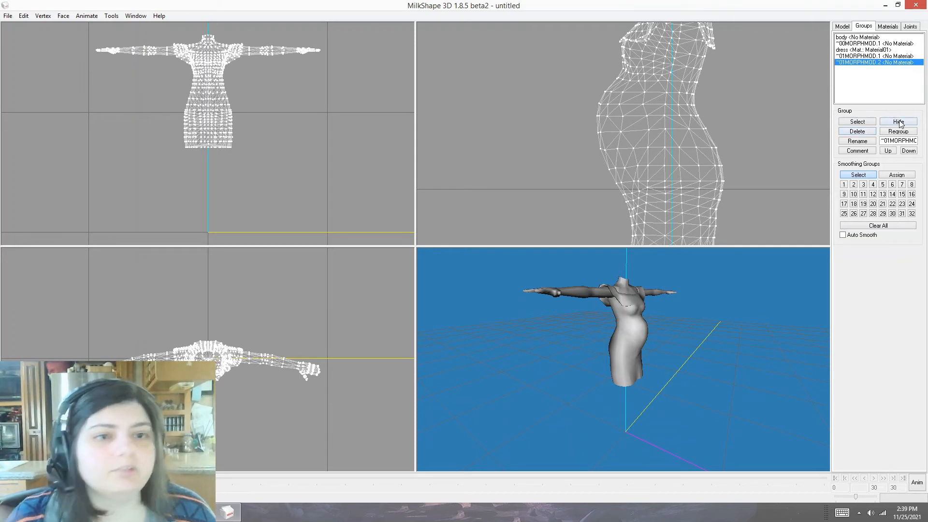
- Check the dress morphs ~01MORPHMOD.2 and ~01MORPHMOD.1 by toggling their visibility, hide both, and show the base dress group
{"action": "left_click", "coordinate": [899, 122]}
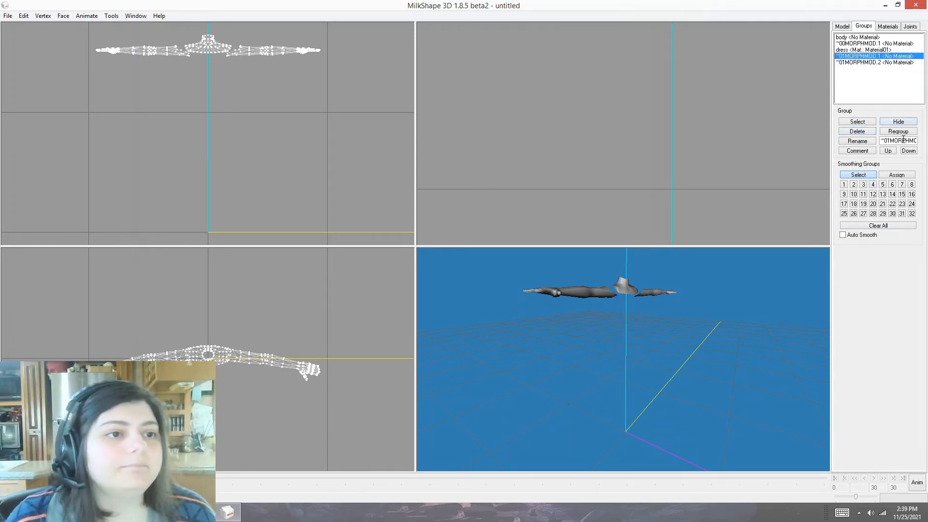
{"action": "left_click", "coordinate": [898, 123]}
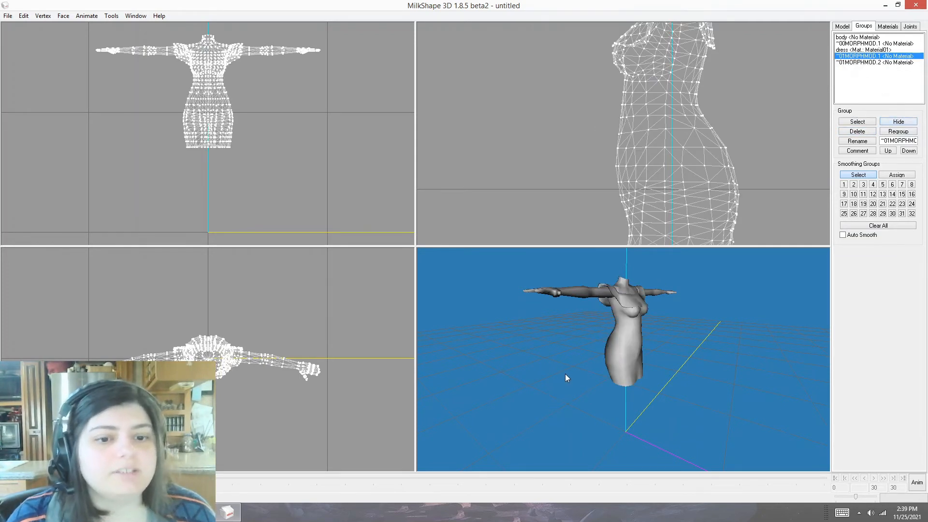
{"action": "left_click_drag", "start_coordinate": [567, 378], "coordinate": [764, 168]}
{"action": "left_click", "coordinate": [900, 122]}
{"action": "key", "text": "Up"}
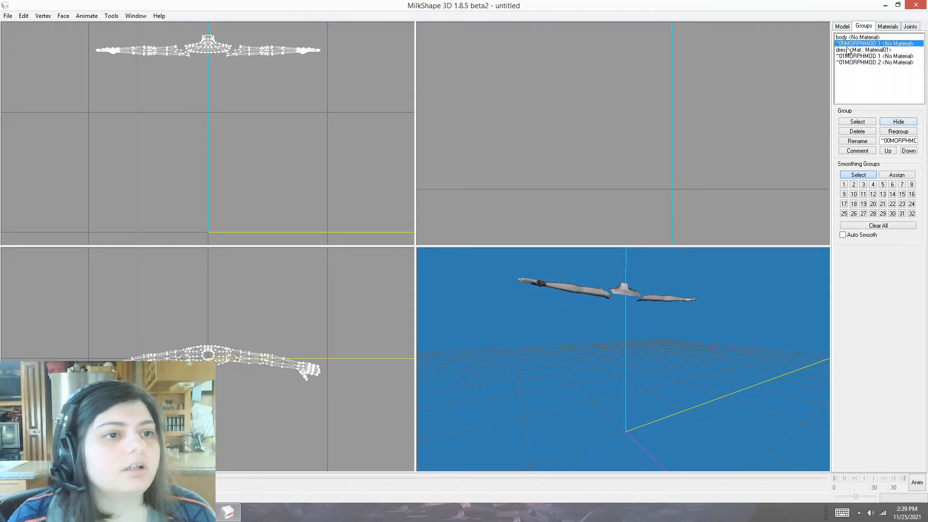
{"action": "left_click", "coordinate": [899, 122]}
{"action": "left_click_drag", "start_coordinate": [647, 354], "coordinate": [615, 366]}
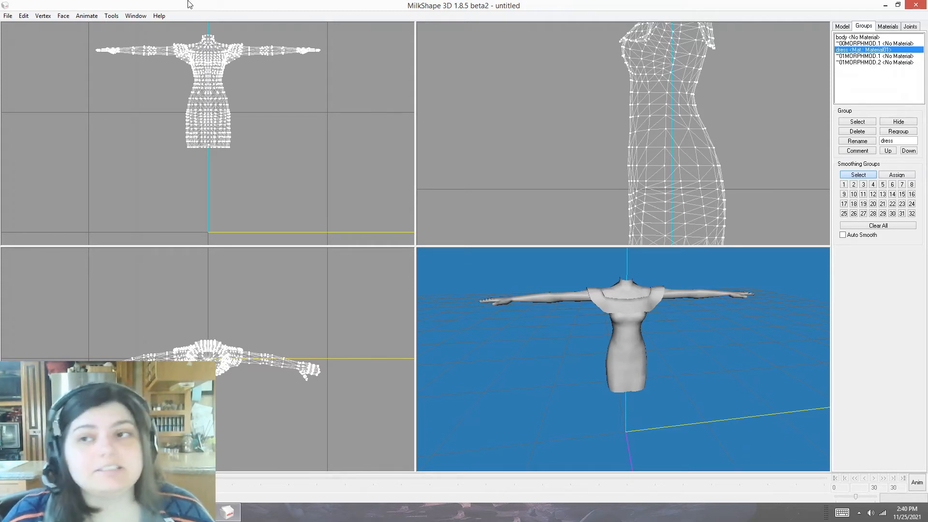
- Export the mesh with Sims2 UniMesh Exporter V4.09 into the Top Only Tutorial folder on the Desktop
{"action": "left_click", "coordinate": [7, 15]}
{"action": "mouse_move", "coordinate": [25, 94]}
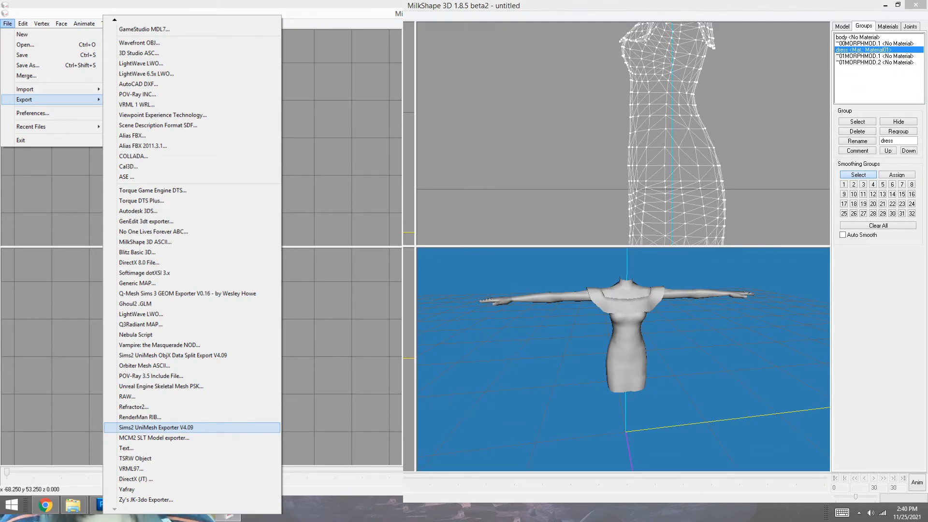
{"action": "left_click", "coordinate": [155, 427]}
{"action": "left_click", "coordinate": [26, 79]}
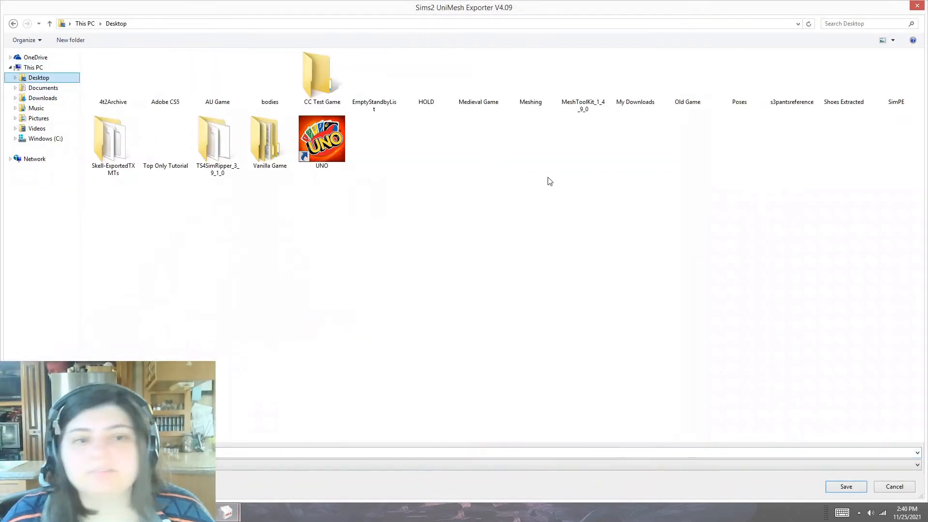
{"action": "double_click", "coordinate": [184, 146]}
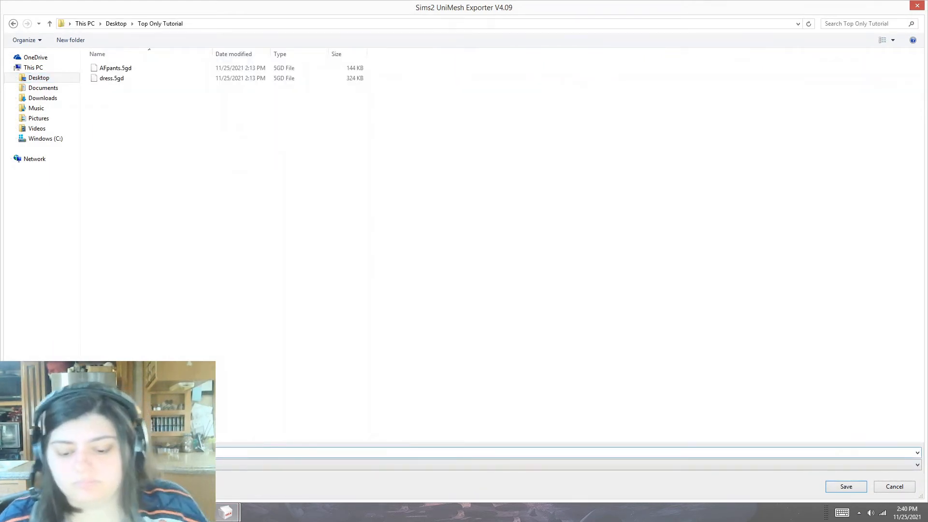
{"action": "type", "text": "t"}
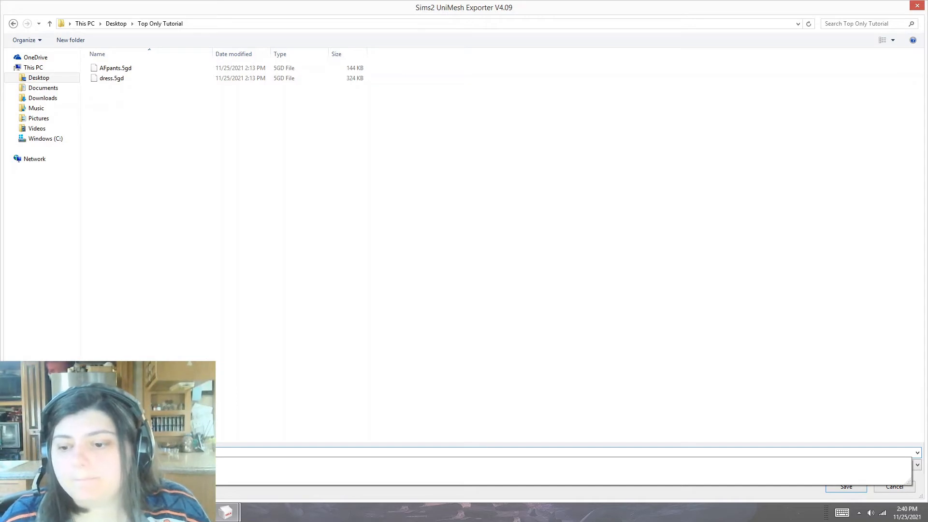
{"action": "type", "text": "o"}
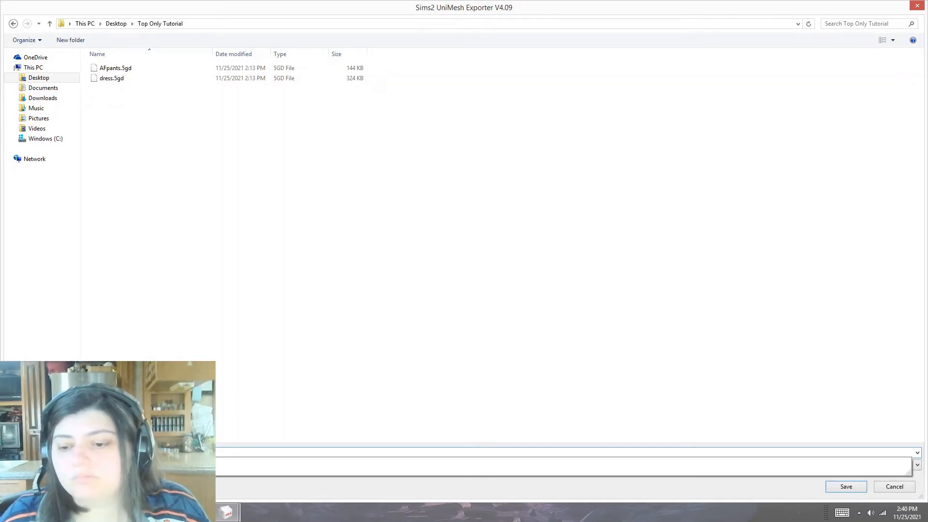
{"action": "key", "text": "BackSpace"}
{"action": "key", "text": "BackSpace"}
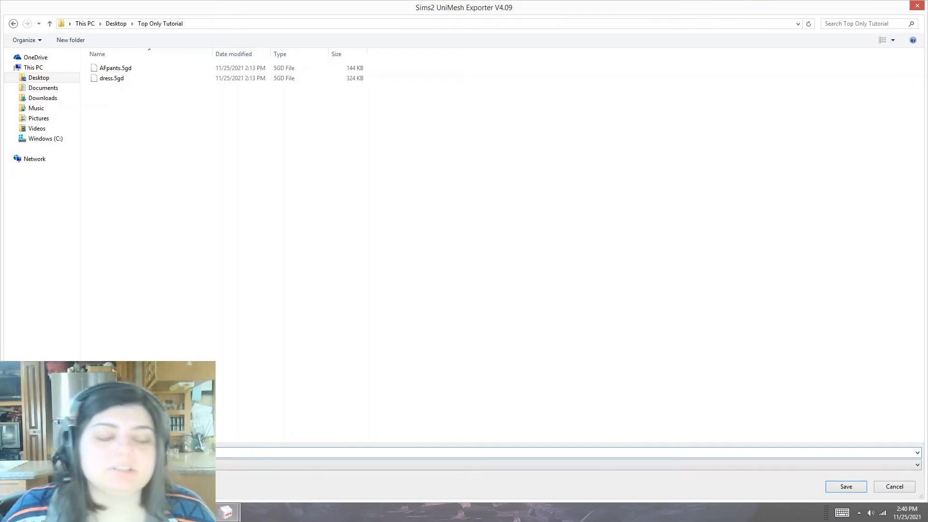
{"action": "left_click", "coordinate": [847, 487]}
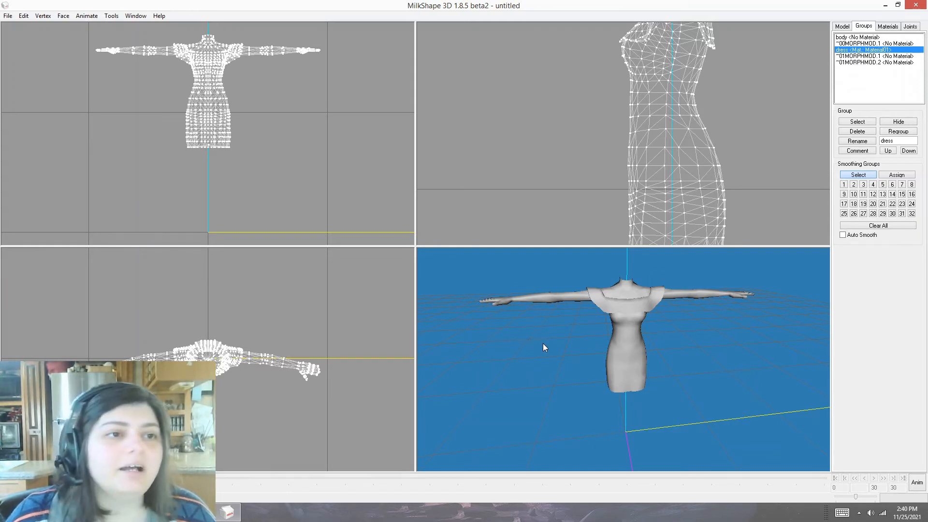
- Rename the body group as top and set the ModelName in its comment to top
{"action": "left_click", "coordinate": [859, 37]}
{"action": "double_click", "coordinate": [888, 141]}
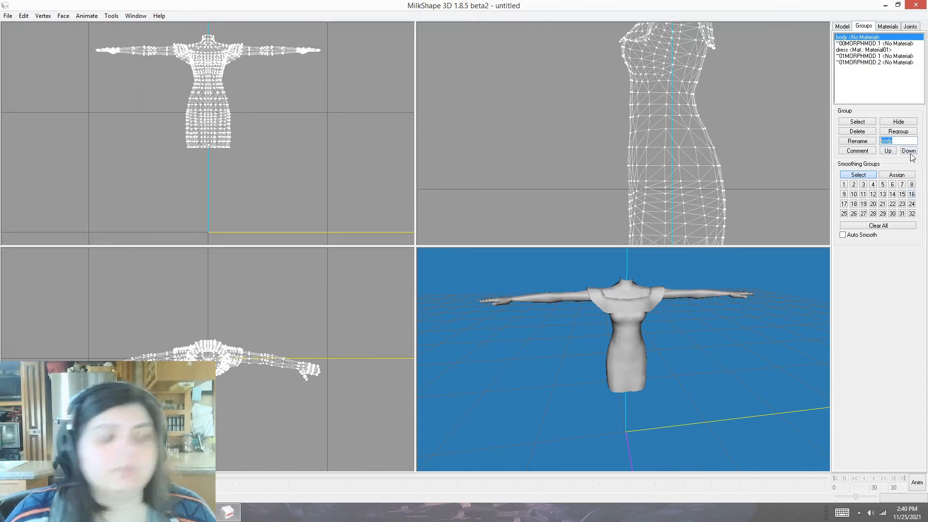
{"action": "type", "text": "top"}
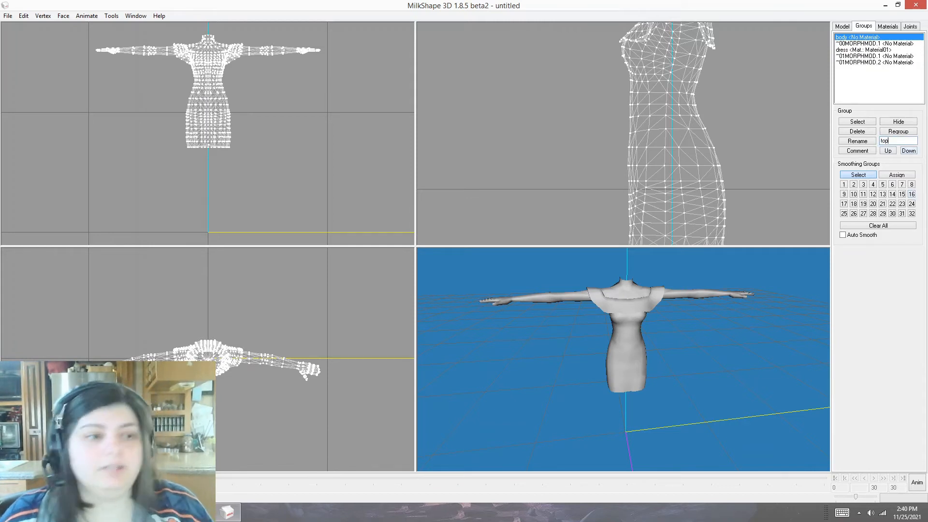
{"action": "left_click", "coordinate": [858, 142]}
{"action": "left_click", "coordinate": [846, 152]}
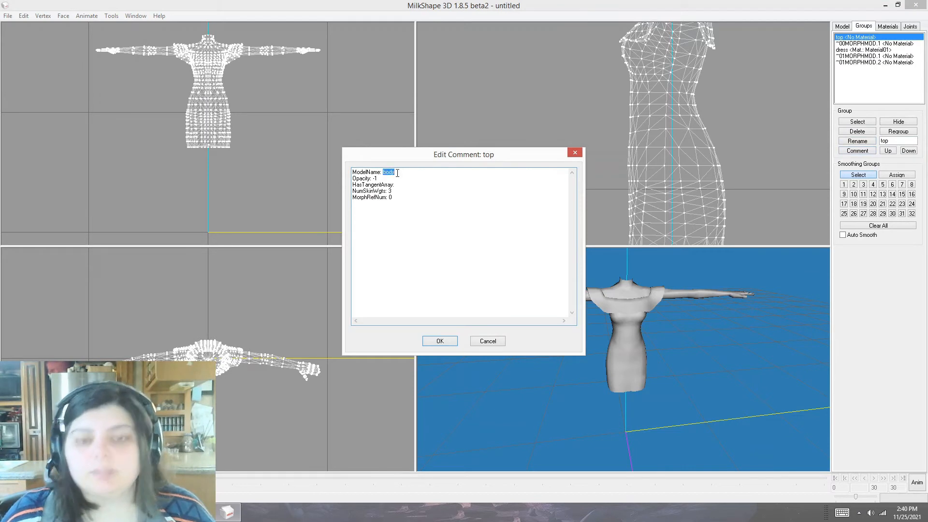
{"action": "type", "text": "top"}
{"action": "left_click", "coordinate": [439, 342]}
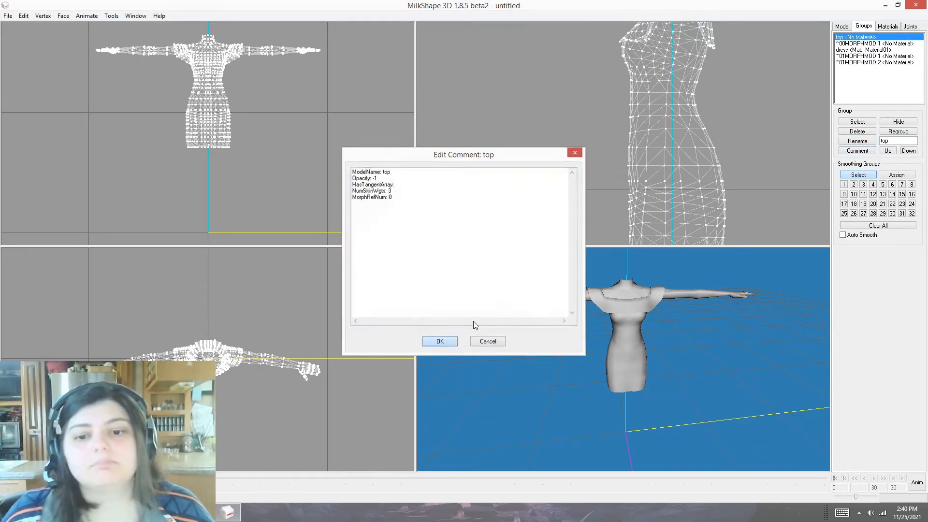
- Check the morph names in the comment of the ~00MORPHMOD.1 group
{"action": "left_click", "coordinate": [860, 43]}
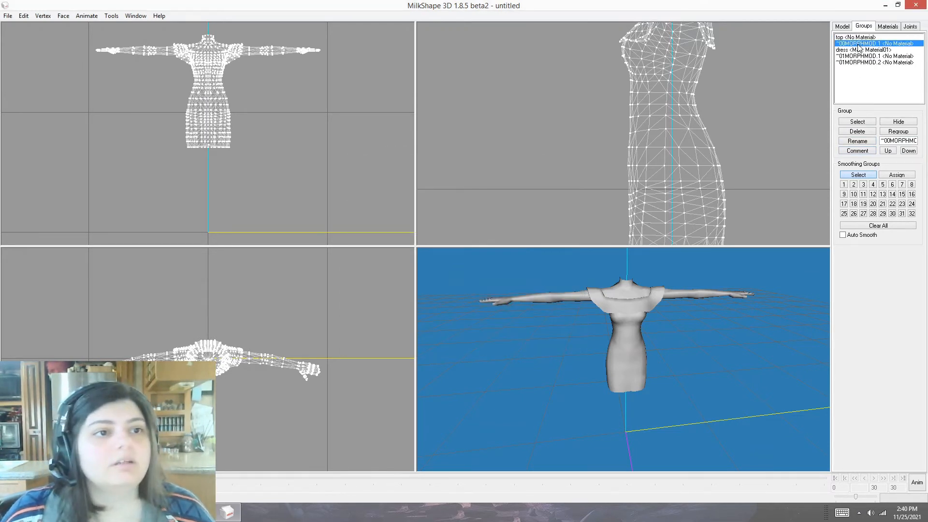
{"action": "left_click", "coordinate": [858, 151]}
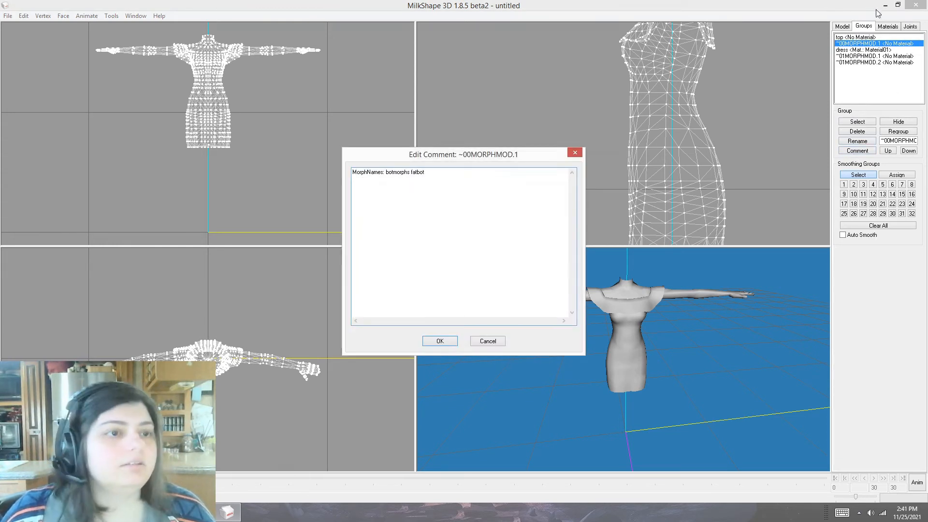
{"action": "left_click", "coordinate": [488, 341]}
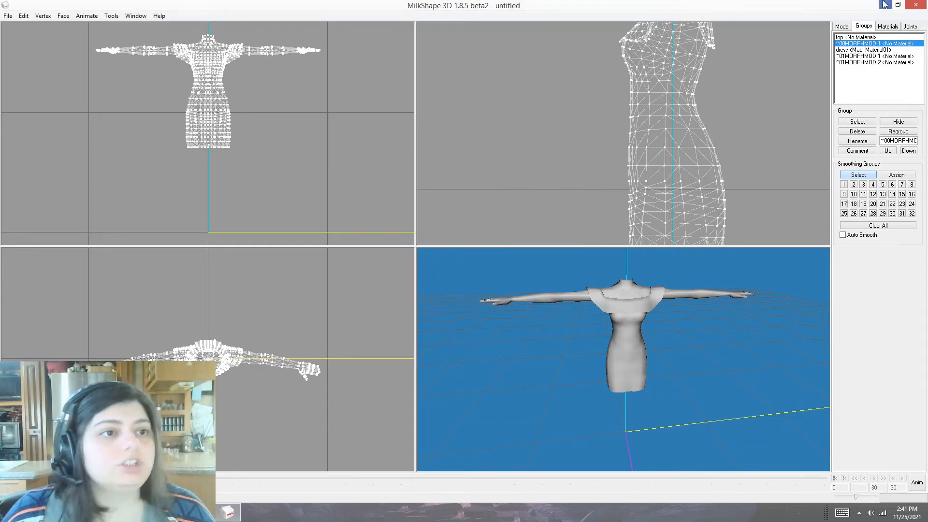
- Open the morphs text file from the desktop in Notepad and copy its line "MorphNames: topmorphs fattop"
{"action": "left_click", "coordinate": [888, 5]}
{"action": "double_click", "coordinate": [900, 321]}
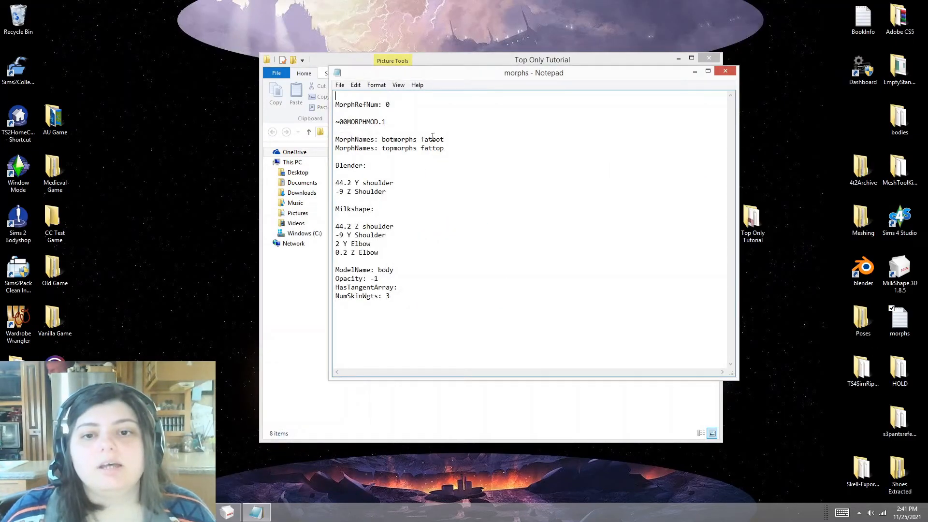
{"action": "left_click_drag", "start_coordinate": [446, 139], "coordinate": [336, 139]}
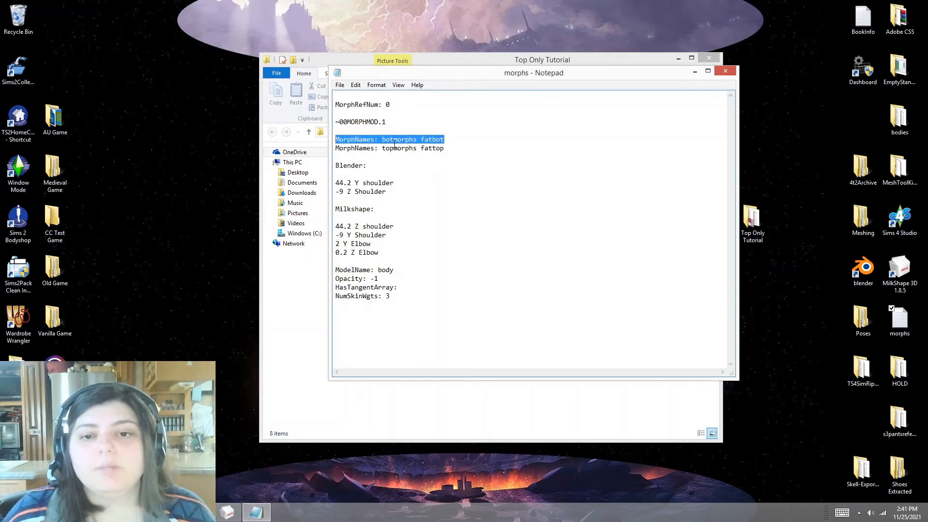
{"action": "left_click", "coordinate": [395, 144]}
{"action": "left_click_drag", "start_coordinate": [445, 148], "coordinate": [335, 150]}
{"action": "key", "text": "ctrl+c"}
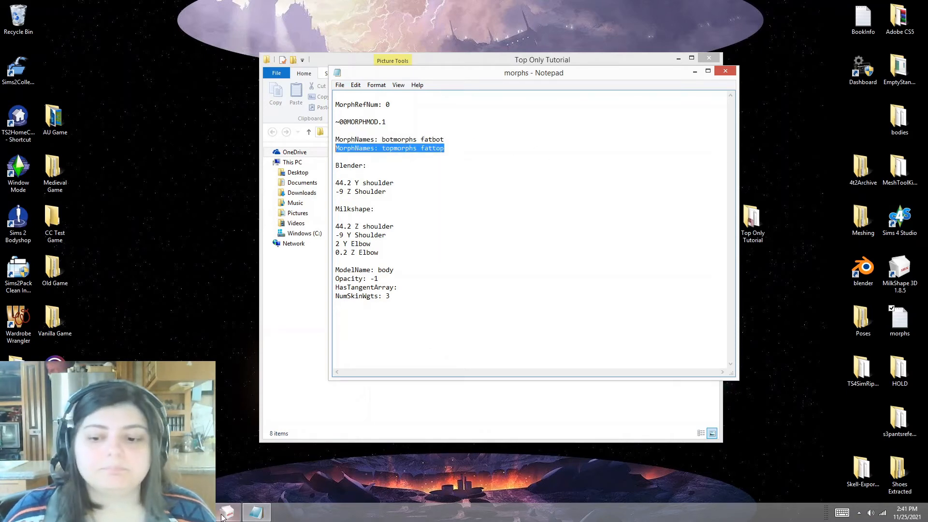
- Switch back to MilkShape 3D and replace the ~00MORPHMOD.1 comment with the copied "MorphNames: topmorphs fattop"
{"action": "left_click", "coordinate": [228, 511]}
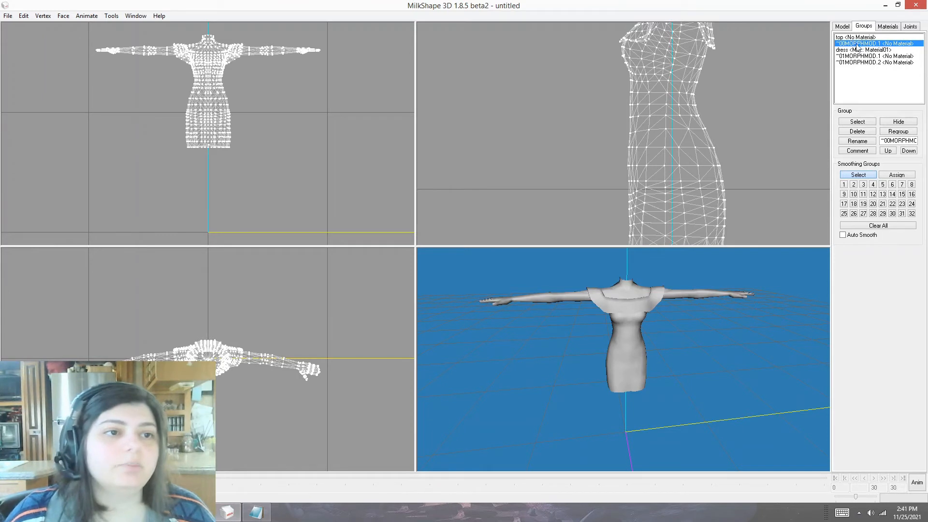
{"action": "left_click", "coordinate": [860, 152]}
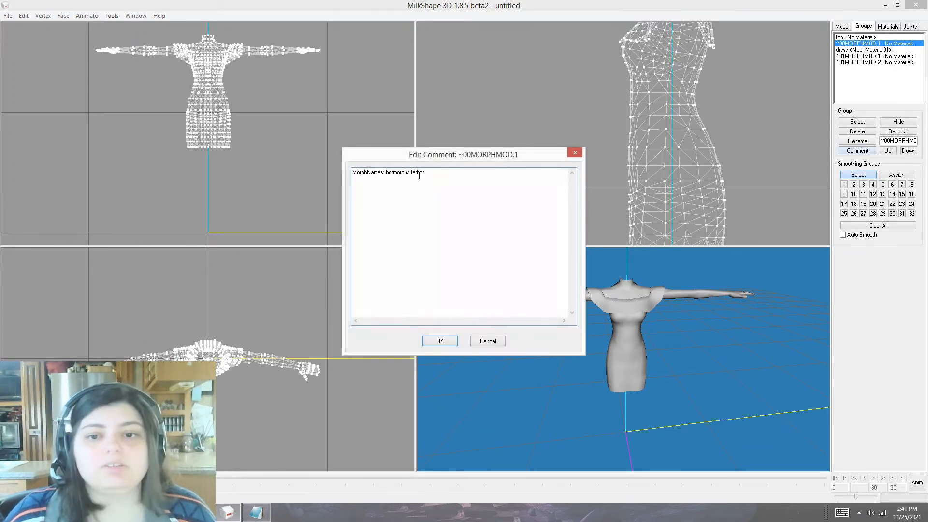
{"action": "left_click_drag", "start_coordinate": [427, 172], "coordinate": [267, 176]}
{"action": "key", "text": "ctrl+v"}
{"action": "left_click", "coordinate": [440, 341]}
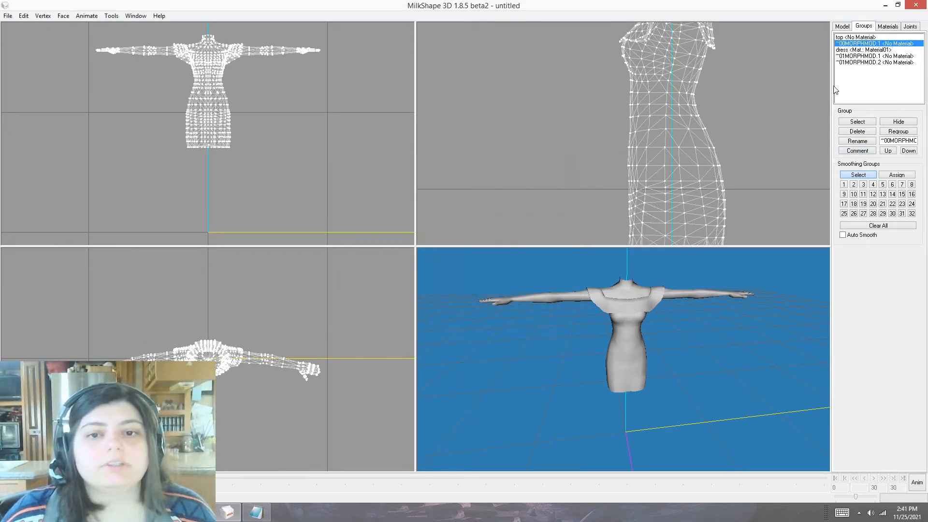
- Replace the comment of the ~01MORPHMOD.1 group with "MorphNames: topmorphs fattop"
{"action": "left_click", "coordinate": [854, 57]}
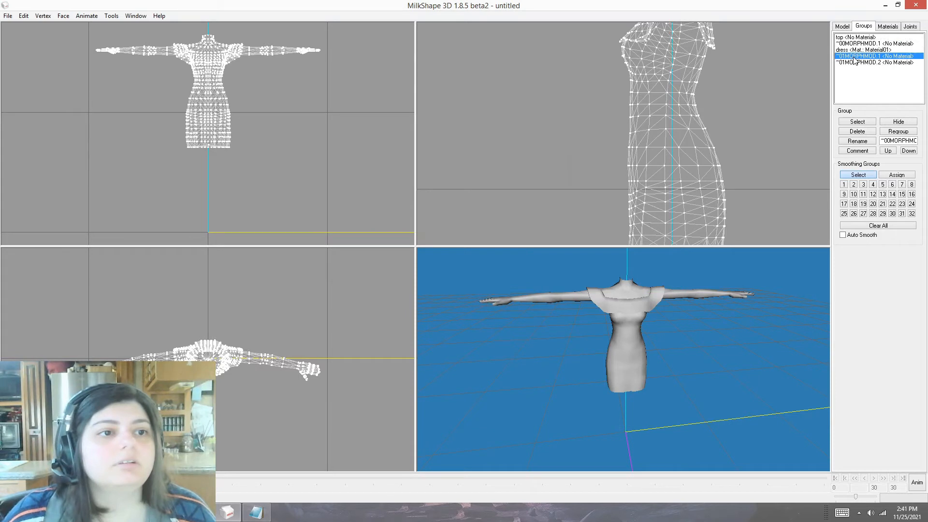
{"action": "left_click", "coordinate": [858, 152]}
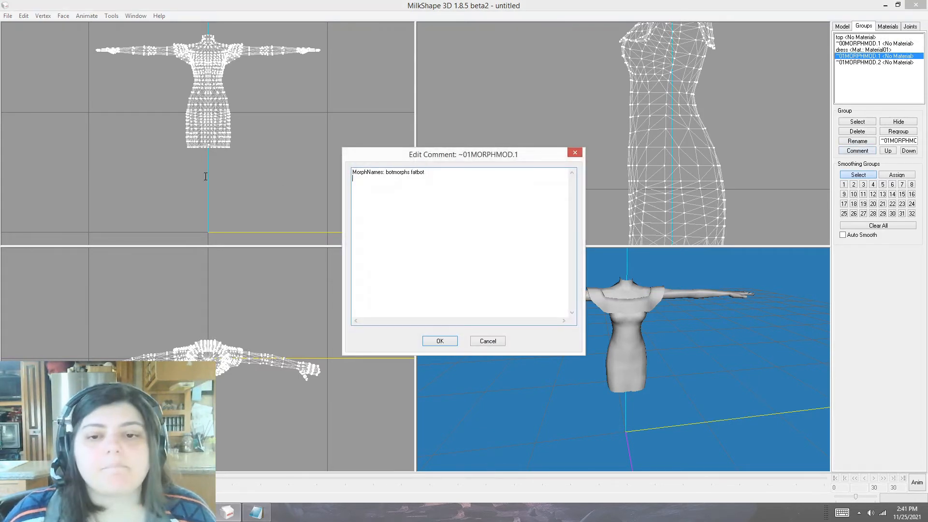
{"action": "key", "text": "ctrl+a"}
{"action": "left_click", "coordinate": [440, 341]}
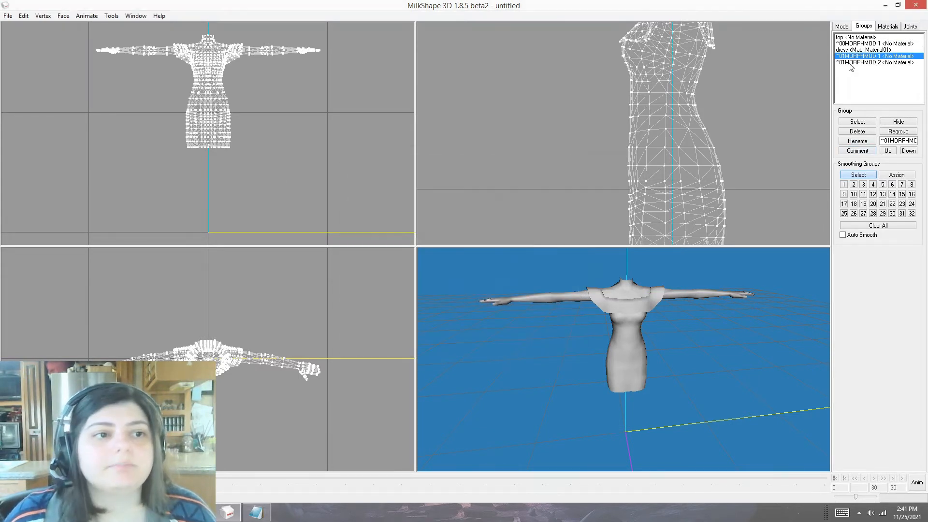
- Change the comment of the ~01MORPHMOD.2 group to "MorphNames: topmorphs pregtop"
{"action": "left_click", "coordinate": [850, 63]}
{"action": "left_click", "coordinate": [856, 151]}
{"action": "key", "text": "ctrl+a"}
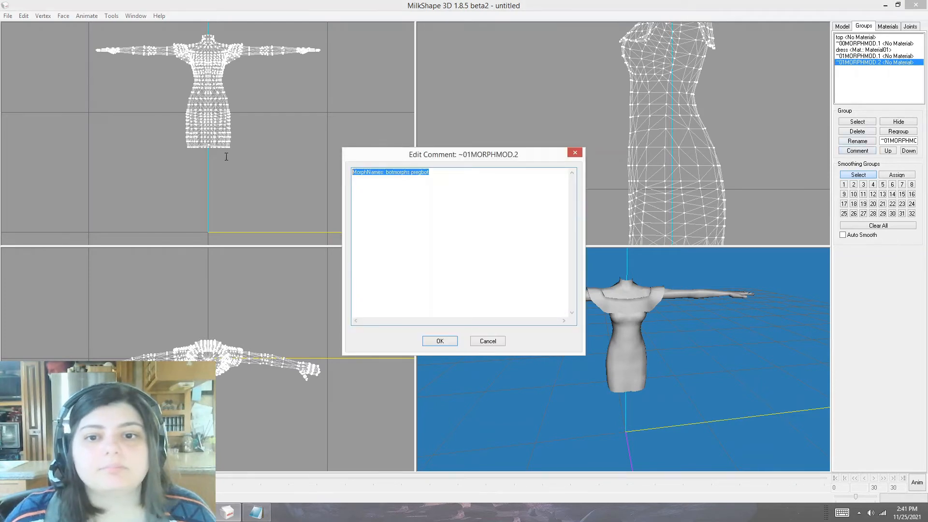
{"action": "key", "text": "ctrl+v"}
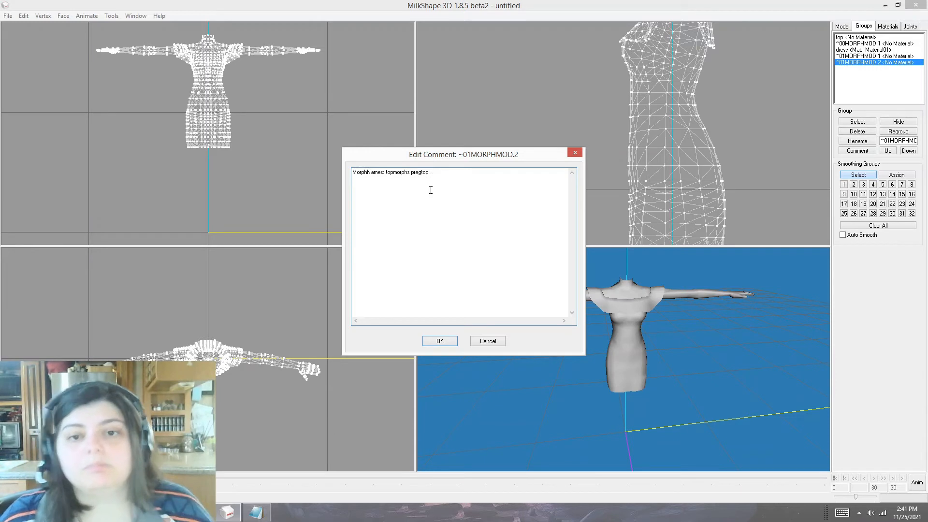
{"action": "left_click", "coordinate": [438, 343]}
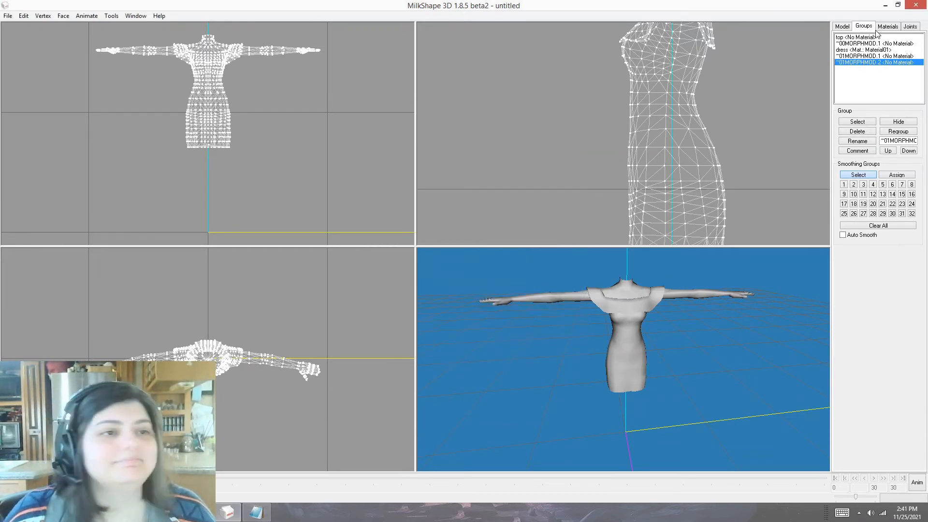
- Set the ModelName in the dress group's comment to noblend and rename the group as noblend
{"action": "left_click", "coordinate": [866, 50]}
{"action": "left_click", "coordinate": [856, 151]}
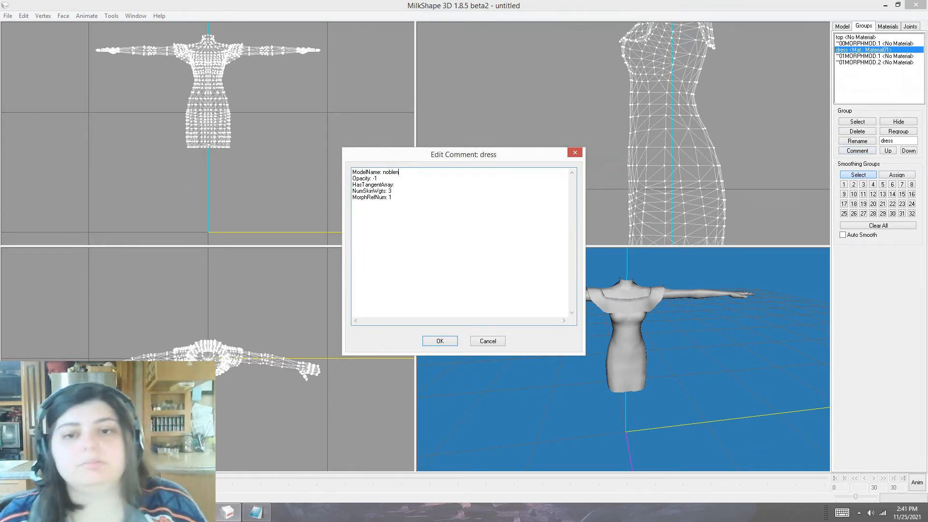
{"action": "left_click", "coordinate": [440, 341]}
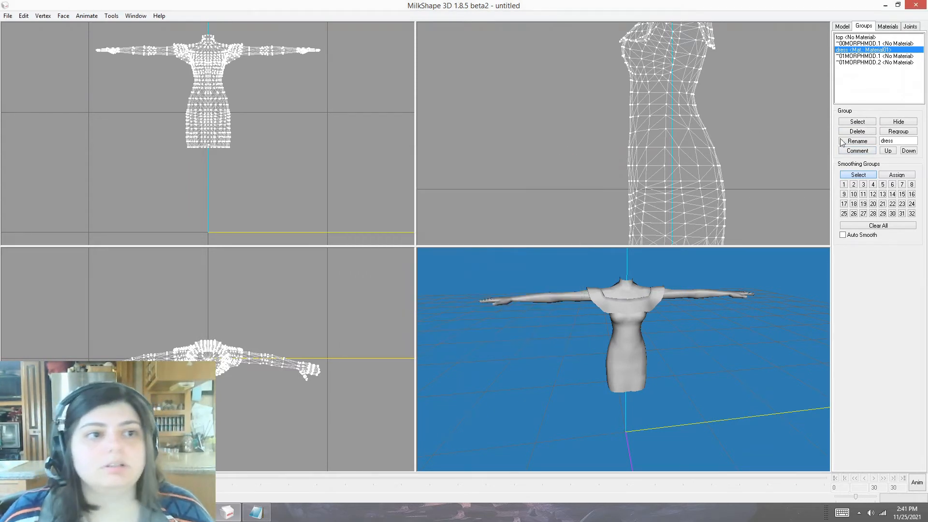
{"action": "left_click", "coordinate": [862, 142]}
{"action": "type", "text": "noblend"}
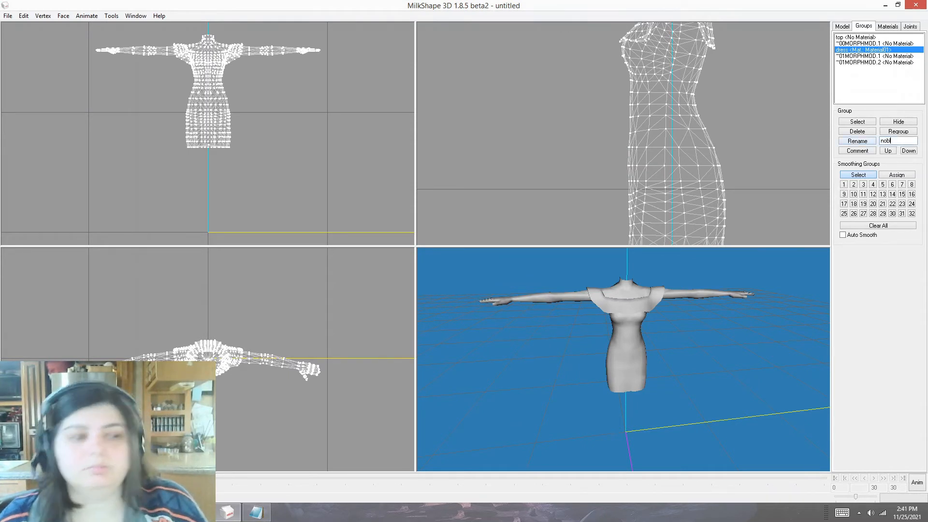
{"action": "left_click", "coordinate": [865, 141]}
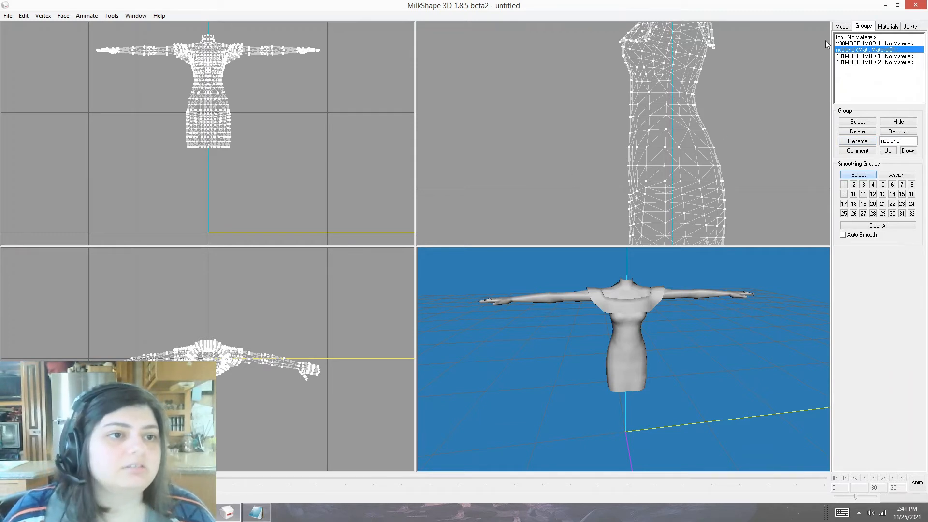
- Export the mesh with Sims2 UniMesh Exporter V4.09, overwriting MDP_AF_OffShoulderCocktail_TOPMESH.simpe in the Top Only Tutorial folder
{"action": "left_click", "coordinate": [8, 16]}
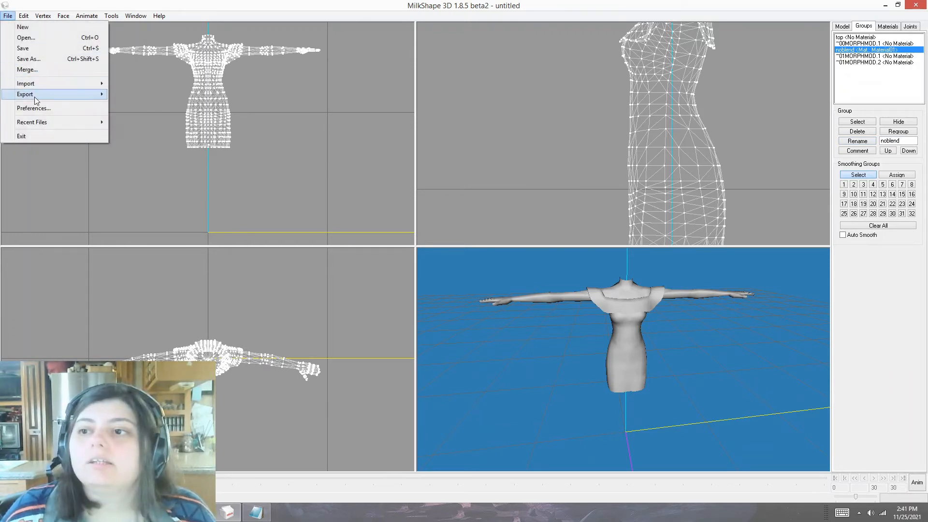
{"action": "mouse_move", "coordinate": [35, 96]}
{"action": "left_click", "coordinate": [156, 427]}
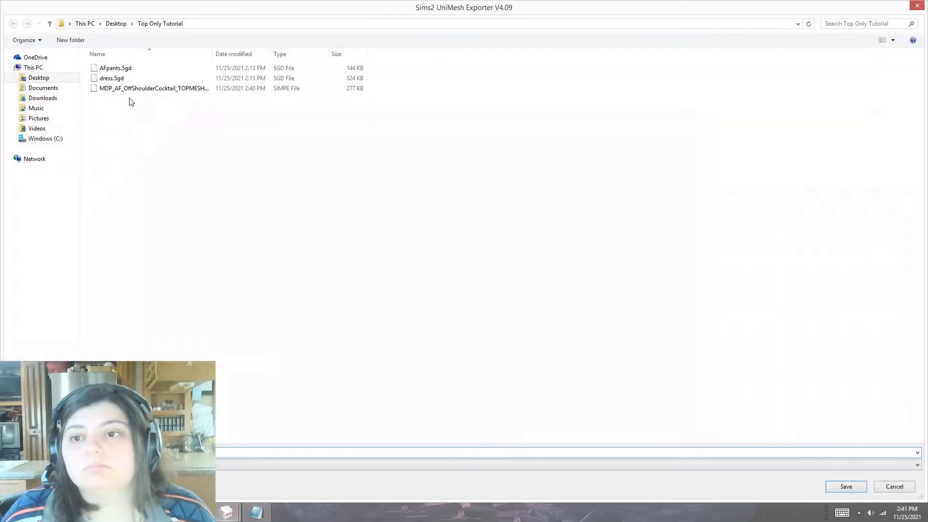
{"action": "left_click", "coordinate": [130, 89]}
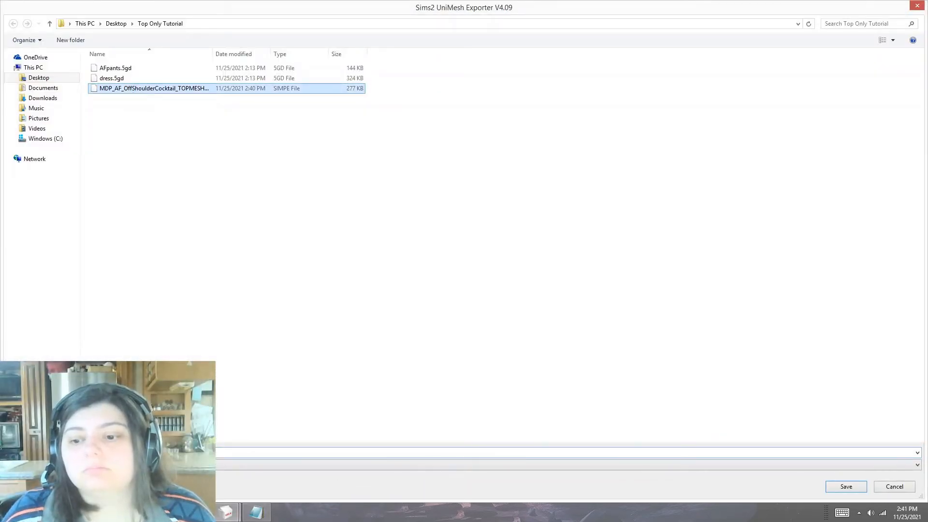
{"action": "left_click", "coordinate": [184, 453]}
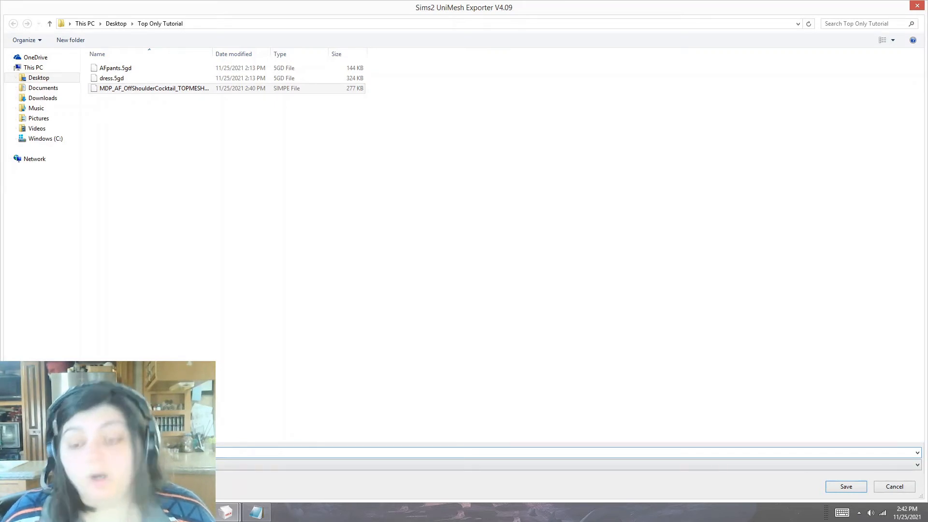
{"action": "left_click", "coordinate": [845, 487]}
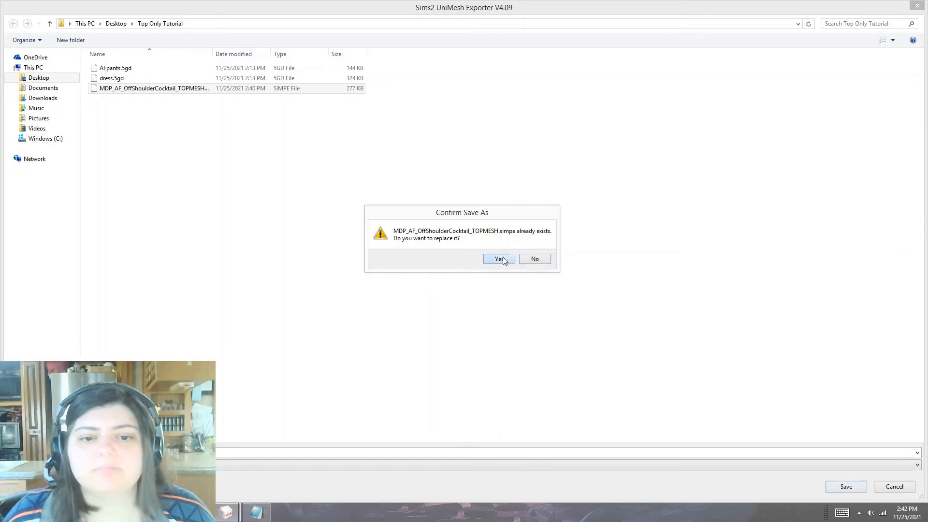
{"action": "left_click", "coordinate": [498, 257]}
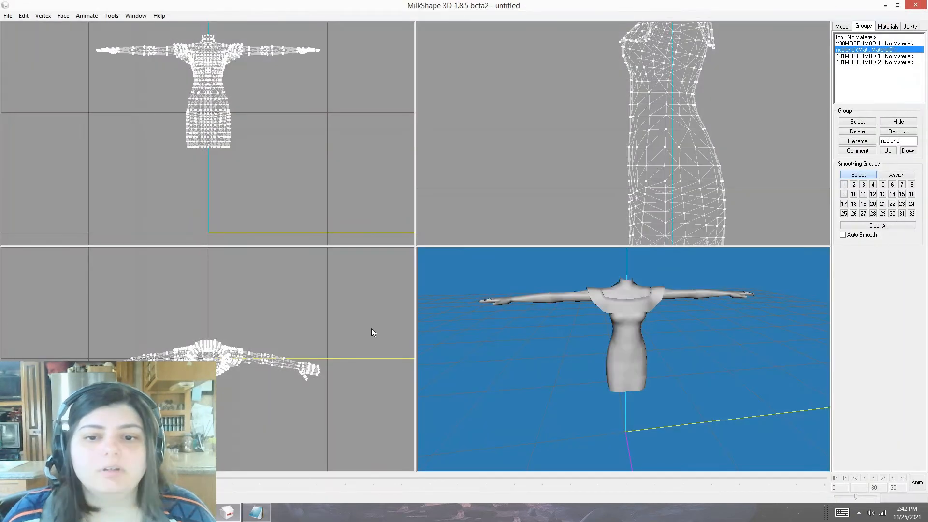
- Review the comments of the top, noblend and ~01MORPHMOD.1 groups for their model names, MorphRefNum and morph names
{"action": "left_click", "coordinate": [855, 38]}
{"action": "left_click", "coordinate": [858, 151]}
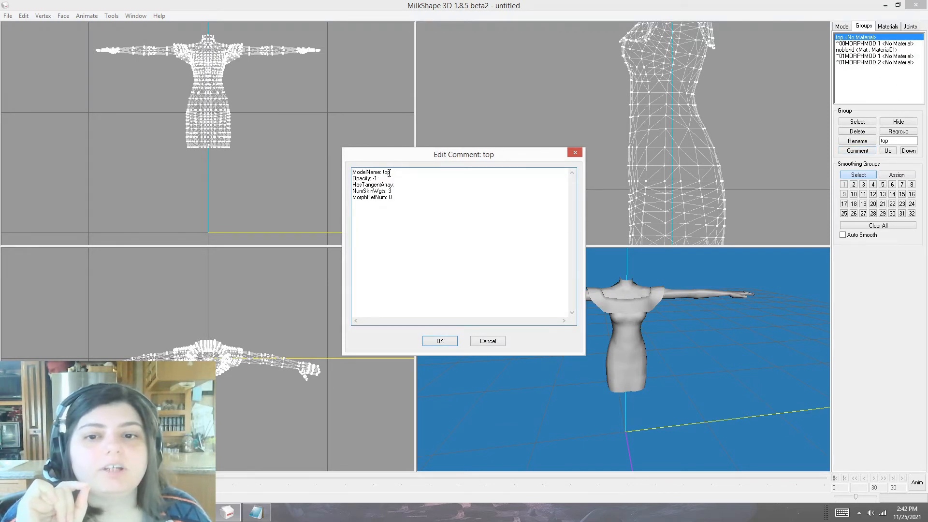
{"action": "left_click", "coordinate": [441, 341]}
{"action": "left_click", "coordinate": [862, 50]}
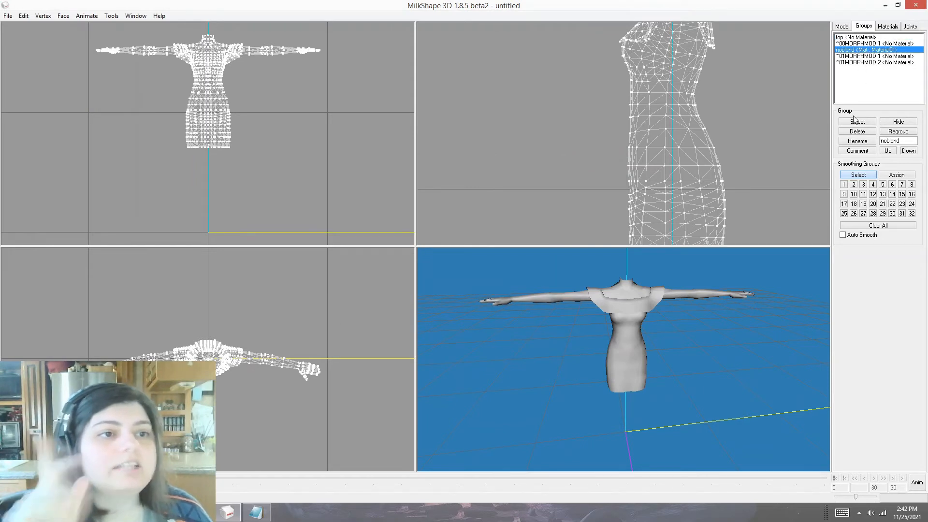
{"action": "left_click", "coordinate": [852, 151]}
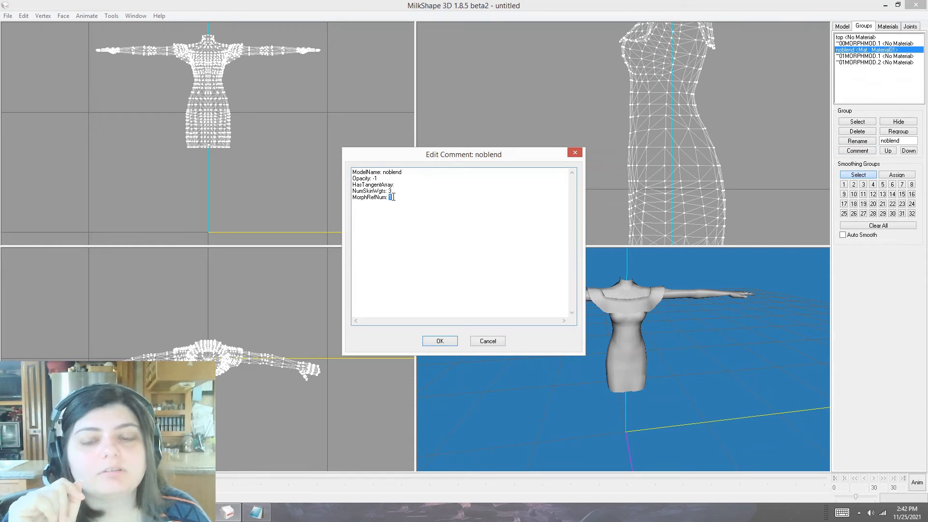
{"action": "left_click", "coordinate": [440, 341]}
{"action": "left_click", "coordinate": [870, 56]}
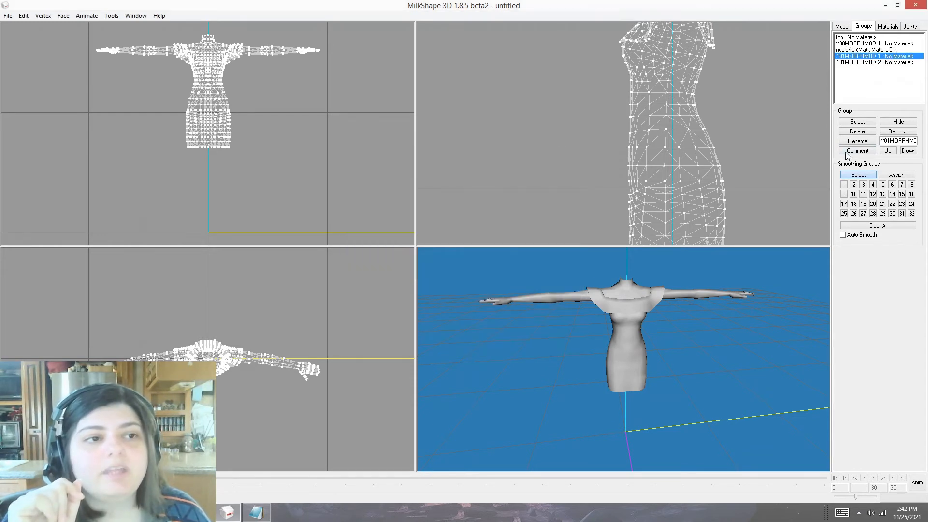
{"action": "left_click", "coordinate": [852, 151]}
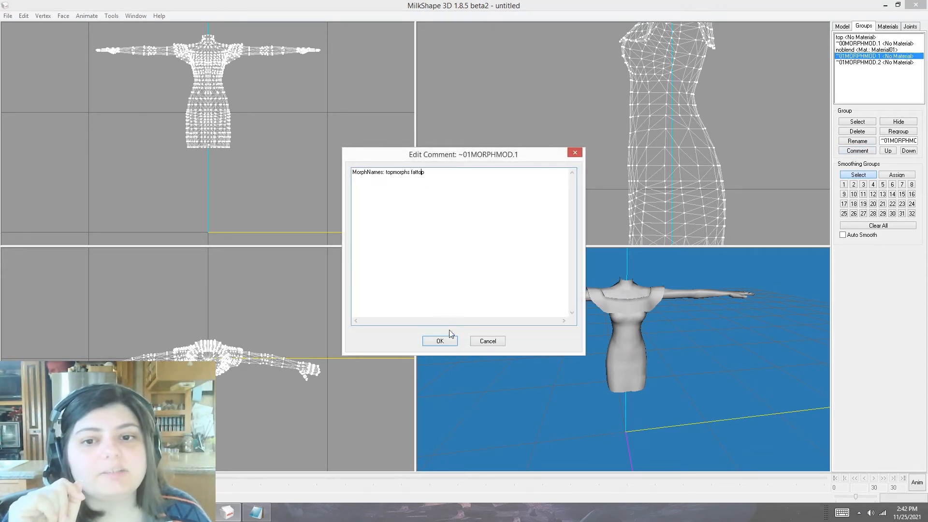
{"action": "left_click", "coordinate": [440, 341]}
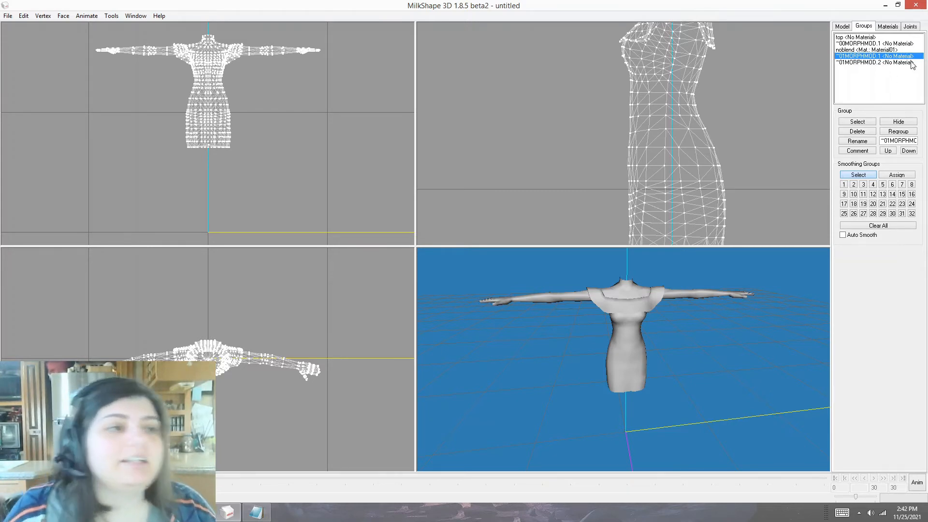
- Examine the dress~stdMatBaseTextureName texture image in the Top Only Tutorial folder
{"action": "left_click", "coordinate": [885, 6]}
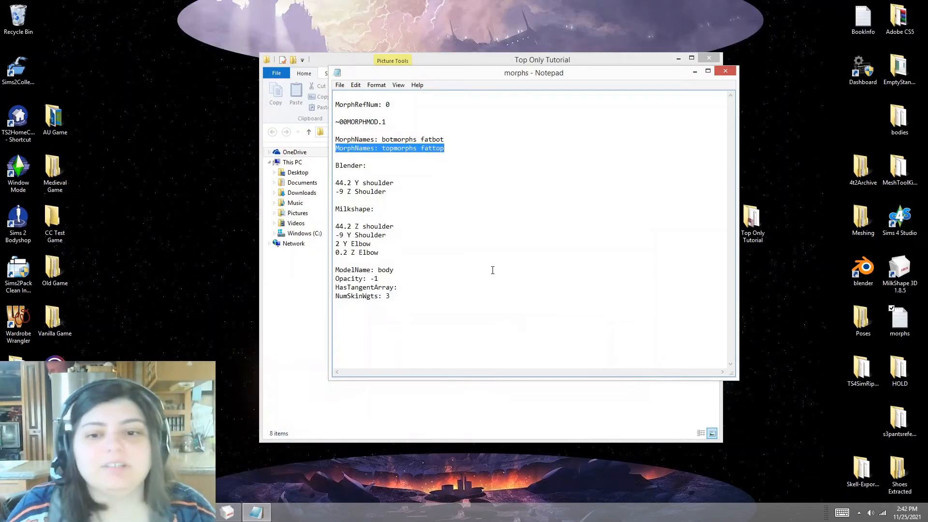
{"action": "left_click", "coordinate": [695, 72]}
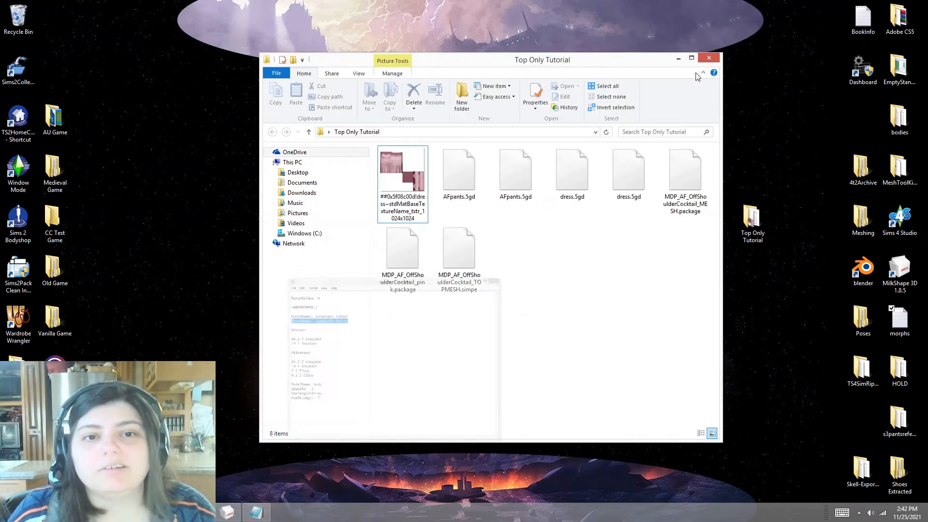
{"action": "left_click", "coordinate": [398, 169]}
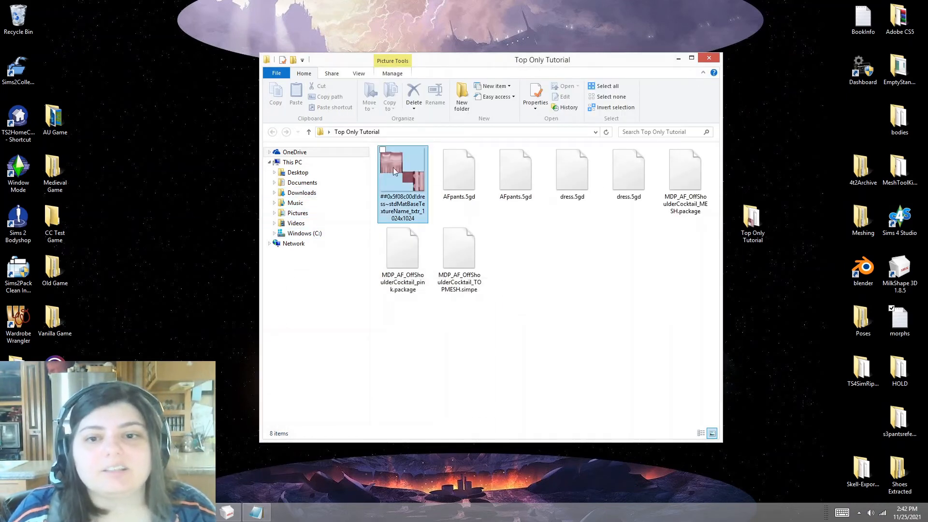
{"action": "double_click", "coordinate": [398, 169]}
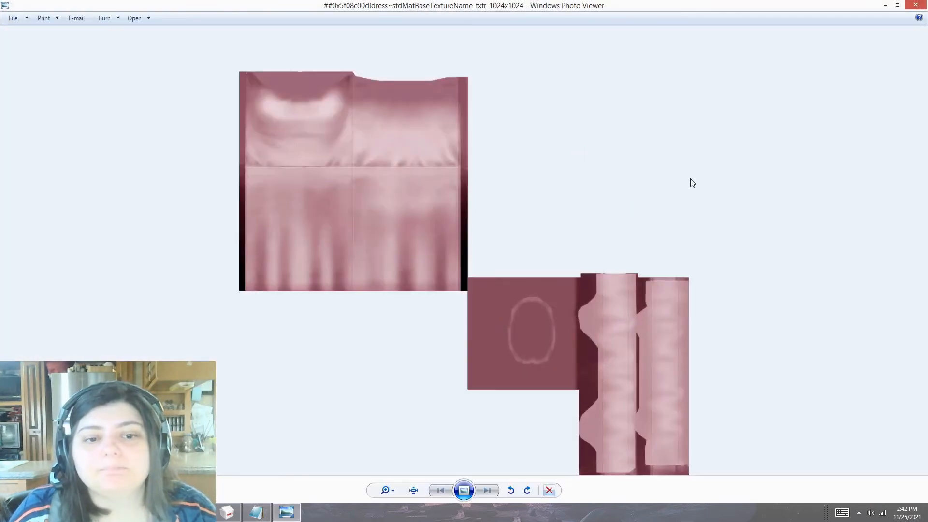
{"action": "left_click", "coordinate": [915, 5]}
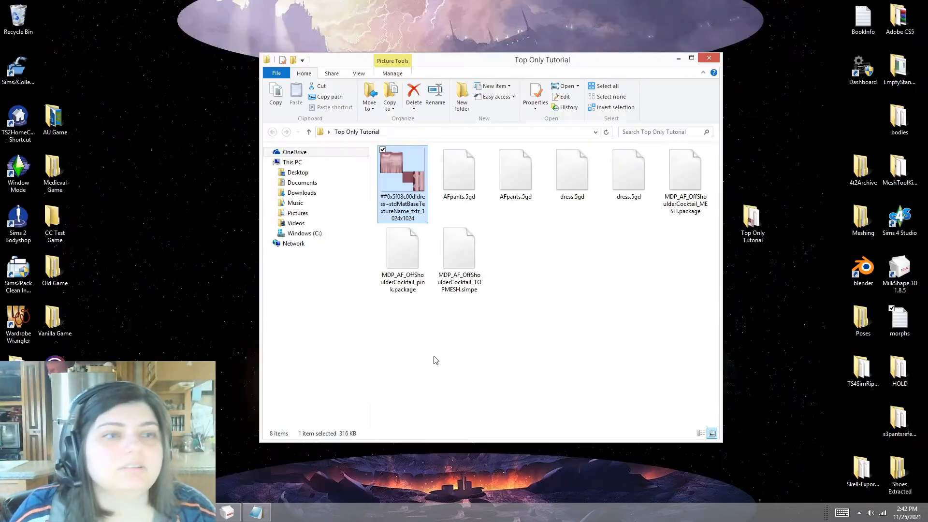
- Switch to SimPe and extract the base mesh resources from 5f41b0a8_AFtop2.package in SavedSims with the PJSE Body Mesh Tool
{"action": "left_click", "coordinate": [677, 59]}
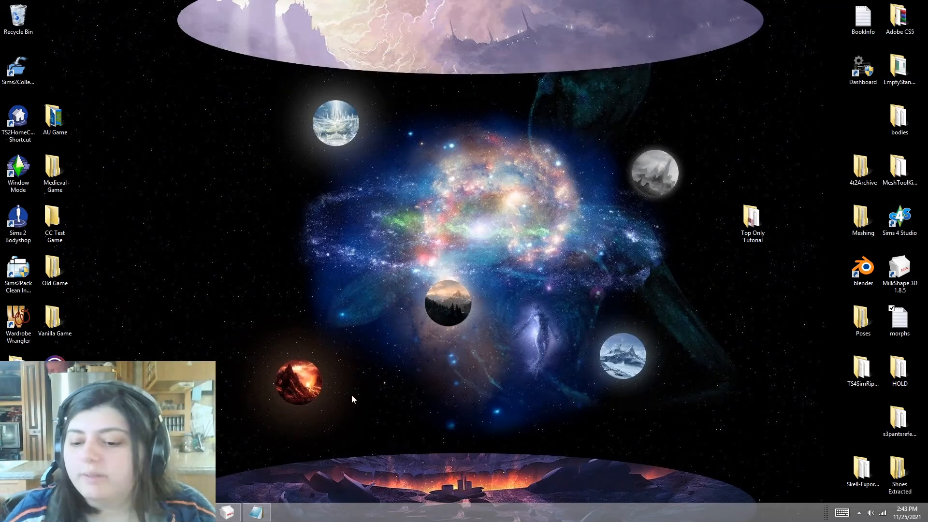
{"action": "left_click", "coordinate": [237, 512]}
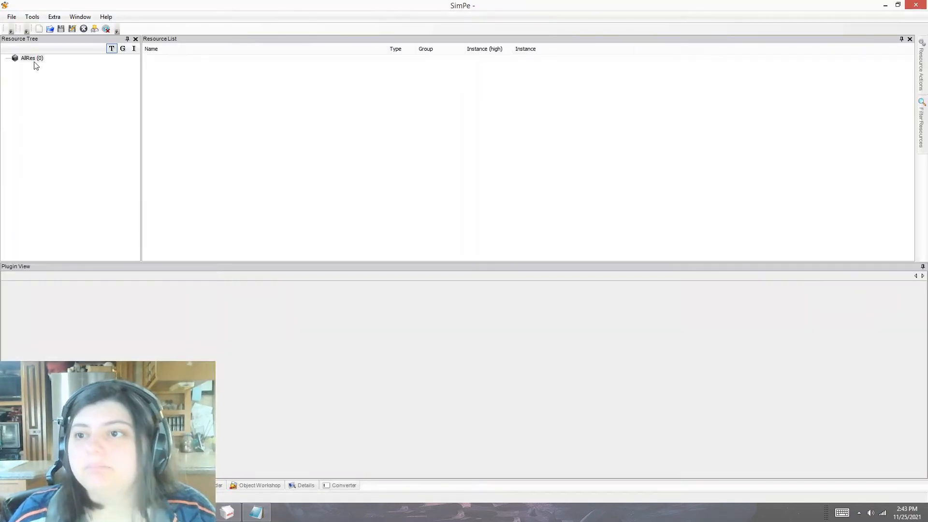
{"action": "left_click", "coordinate": [31, 18]}
{"action": "mouse_move", "coordinate": [62, 37]}
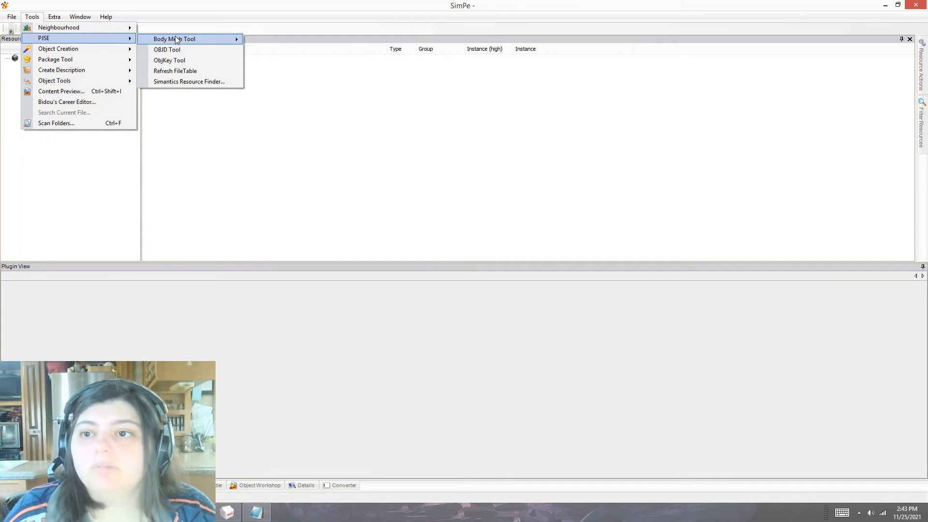
{"action": "mouse_move", "coordinate": [176, 39]}
{"action": "left_click", "coordinate": [269, 40]}
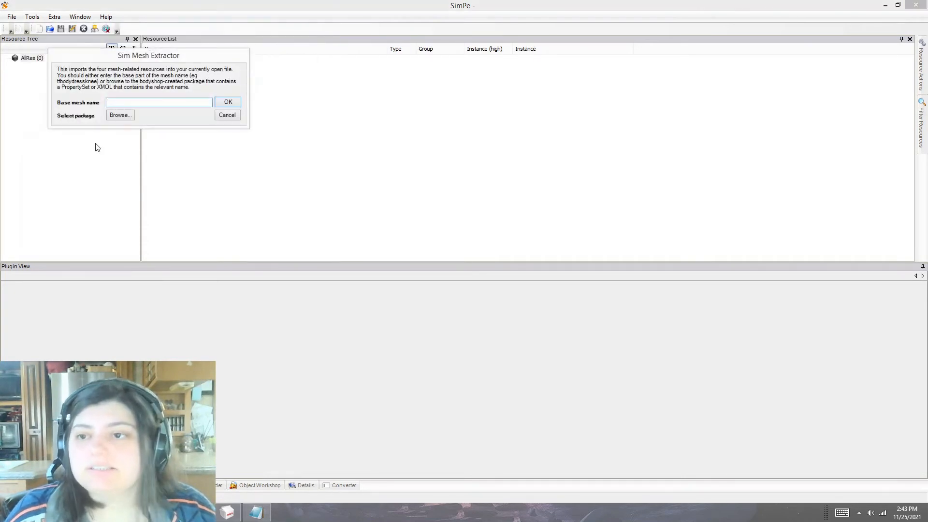
{"action": "left_click", "coordinate": [119, 116]}
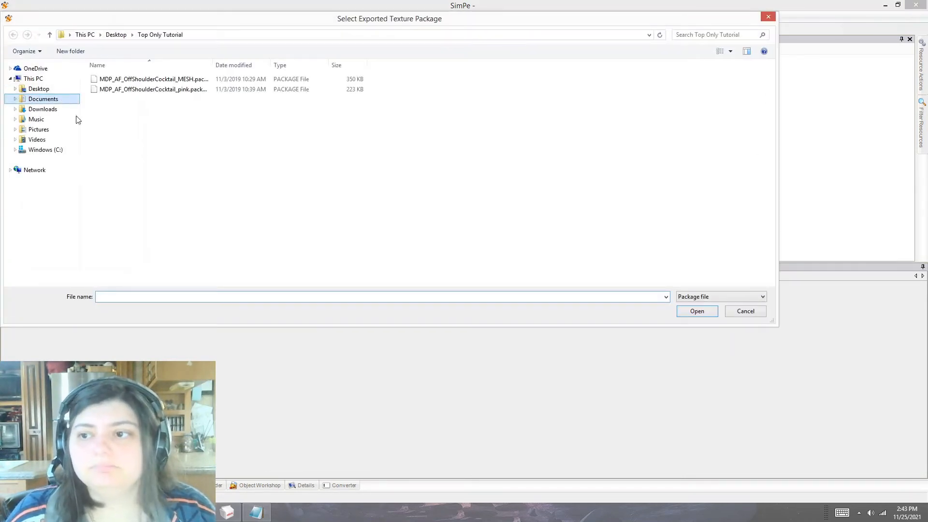
{"action": "left_click", "coordinate": [44, 98]}
{"action": "double_click", "coordinate": [114, 109]}
{"action": "double_click", "coordinate": [121, 80]}
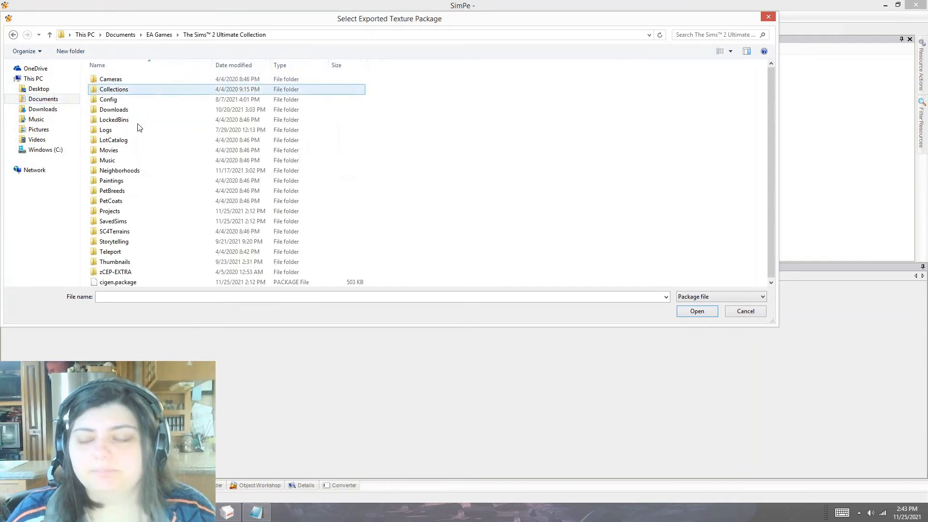
{"action": "double_click", "coordinate": [114, 221]}
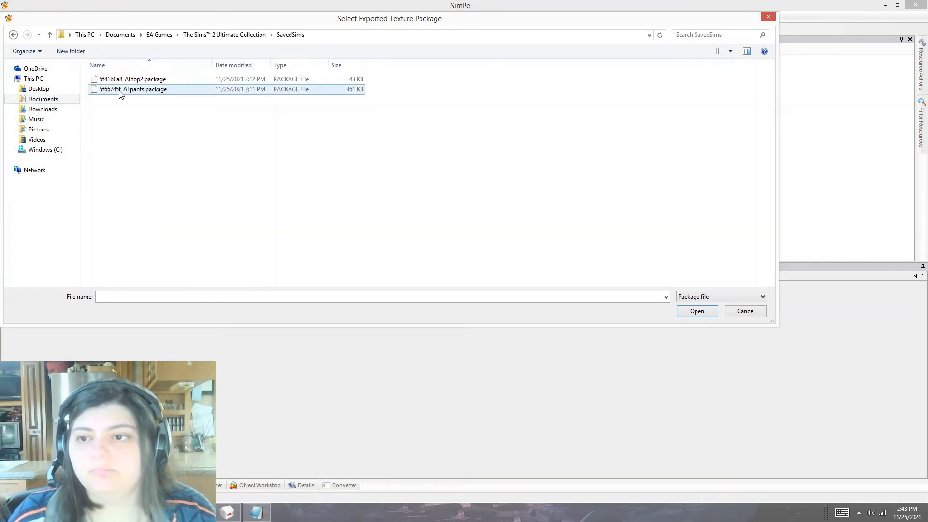
{"action": "double_click", "coordinate": [133, 80]}
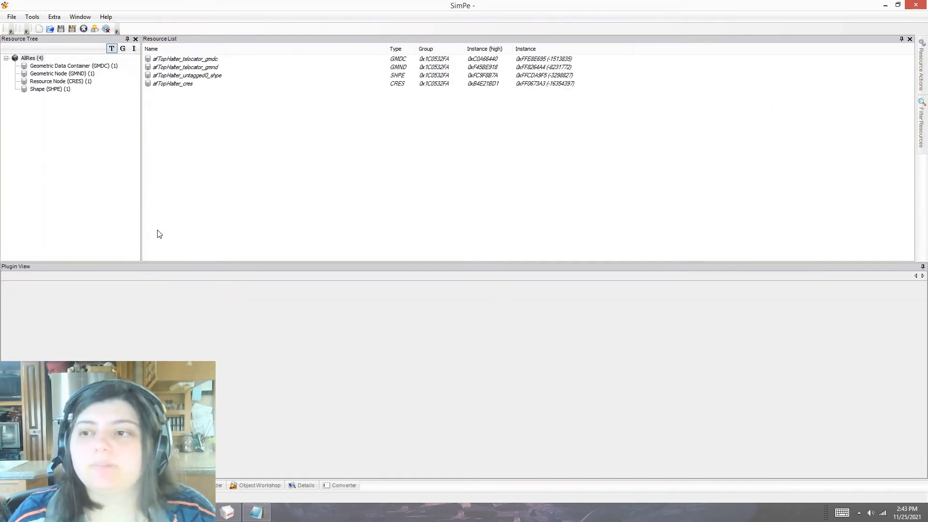
- Run Fix Integrity on the extracted resources, renaming them with the model name MDP_AF_OffShoulderCocktail_TOPMESH
{"action": "left_click", "coordinate": [32, 17]}
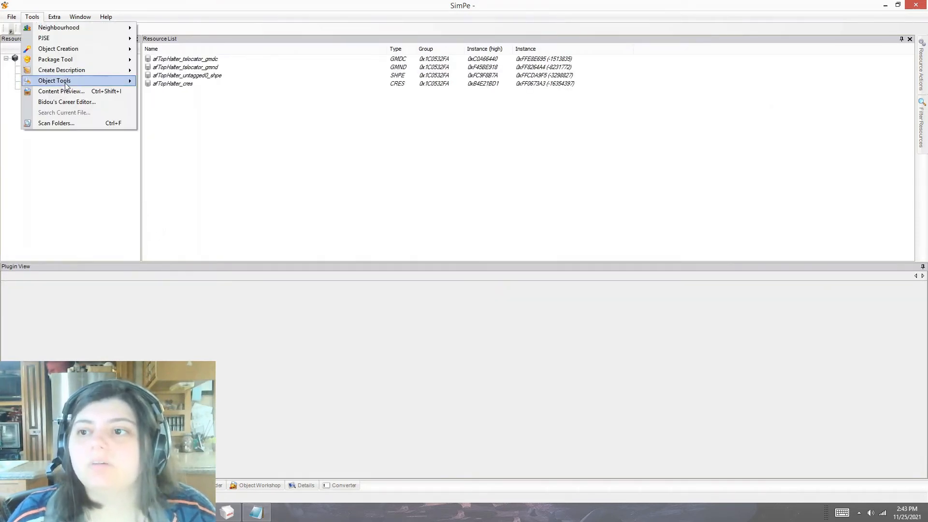
{"action": "mouse_move", "coordinate": [66, 82]}
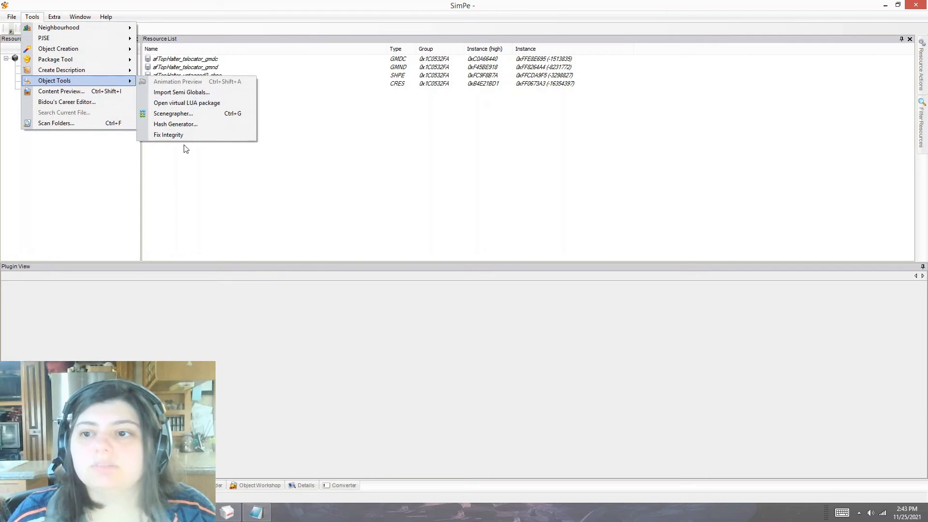
{"action": "left_click", "coordinate": [170, 135]}
{"action": "double_click", "coordinate": [111, 98]}
{"action": "type", "text": "MDP_AF_OffShoulderCocktail_TOPMESH"}
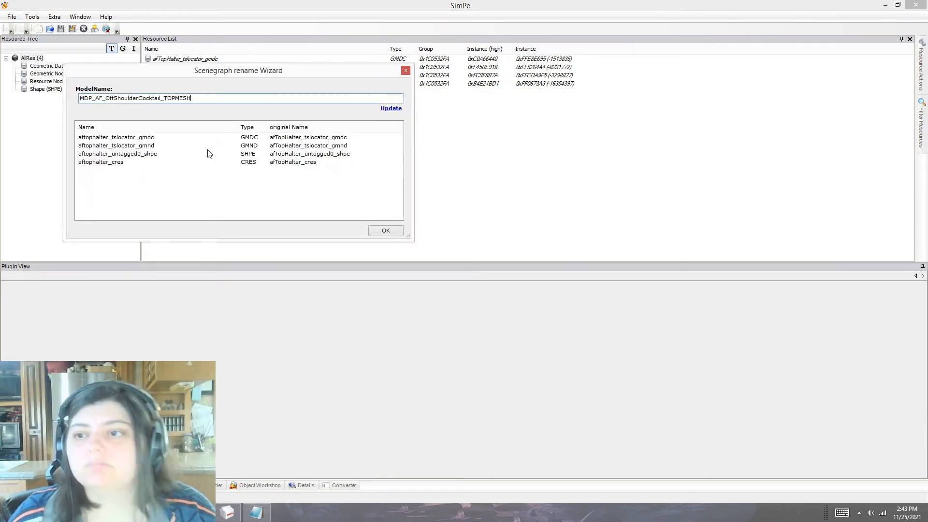
{"action": "left_click", "coordinate": [388, 110]}
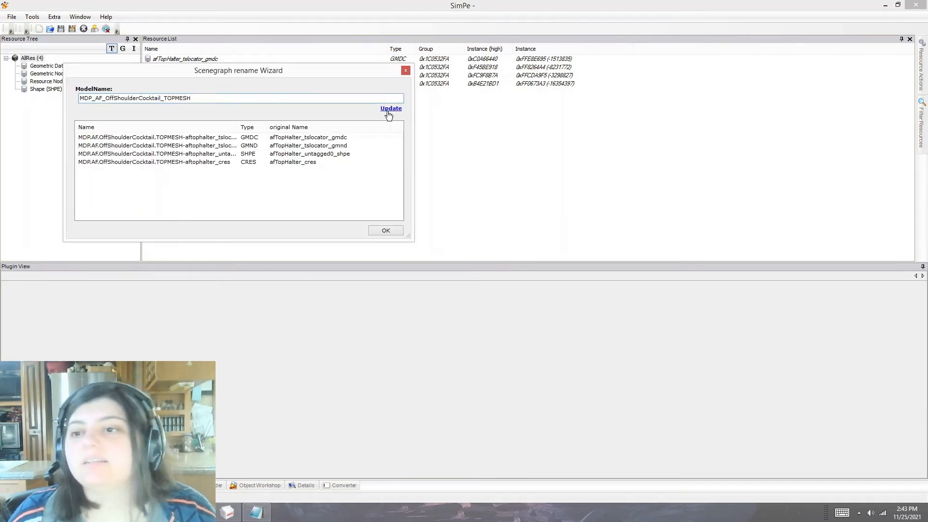
{"action": "left_click", "coordinate": [386, 233]}
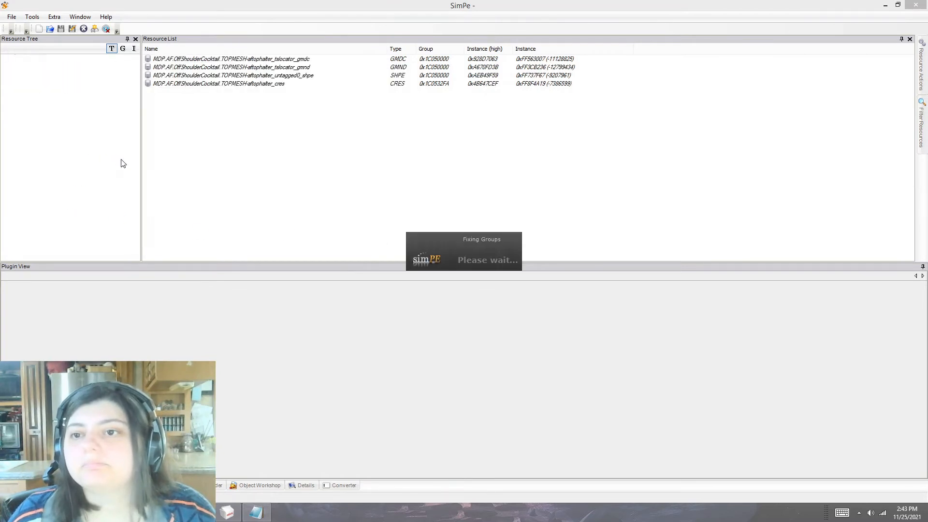
- Save the mesh resources as a new package named MDP_AF_OffShoulderCocktail_TOPMESH in the SavedSims folder
{"action": "left_click", "coordinate": [72, 29]}
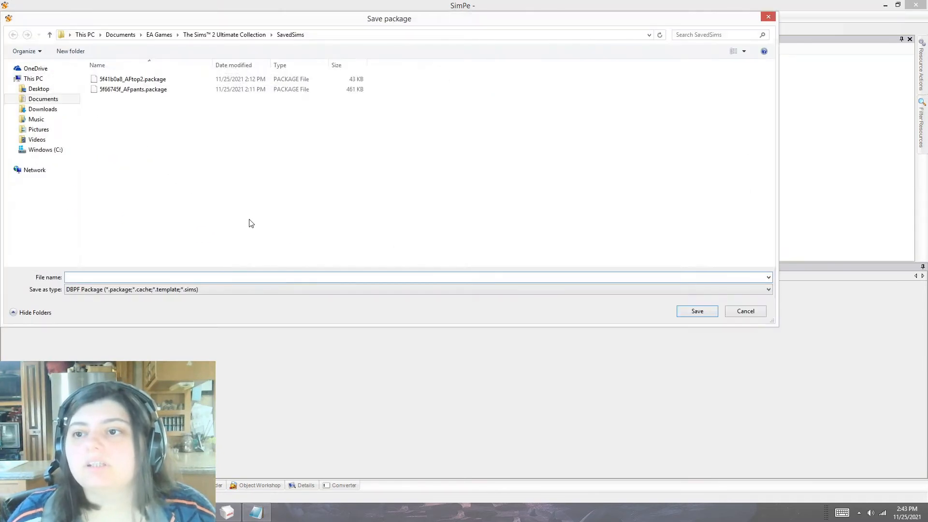
{"action": "type", "text": "MDP_AF_OffShoulderCocktail_TOPMESH"}
{"action": "left_click", "coordinate": [681, 315]}
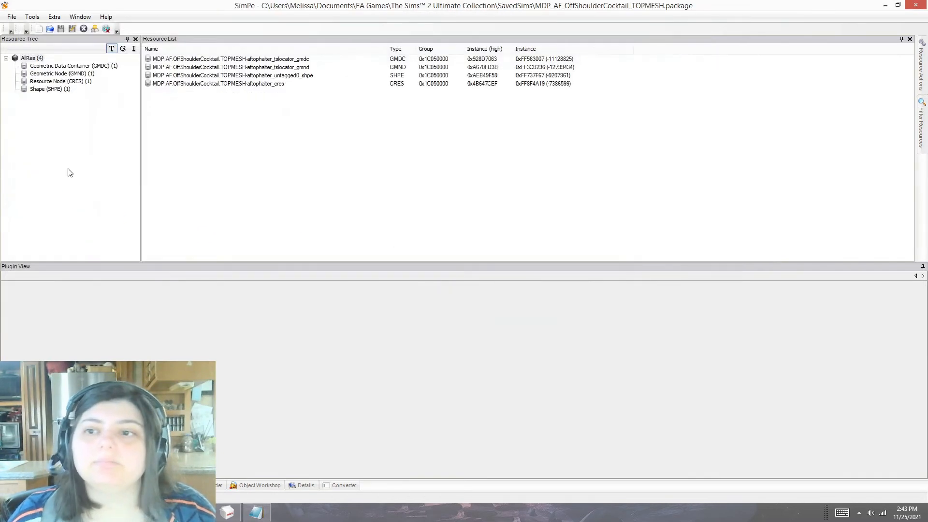
- Replace the Geometric Data Container resource with MDP_AF_OffShoulderCocktail_TOPMESH.simpe from the Top Only Tutorial folder, and save and close the package
{"action": "left_click", "coordinate": [58, 66]}
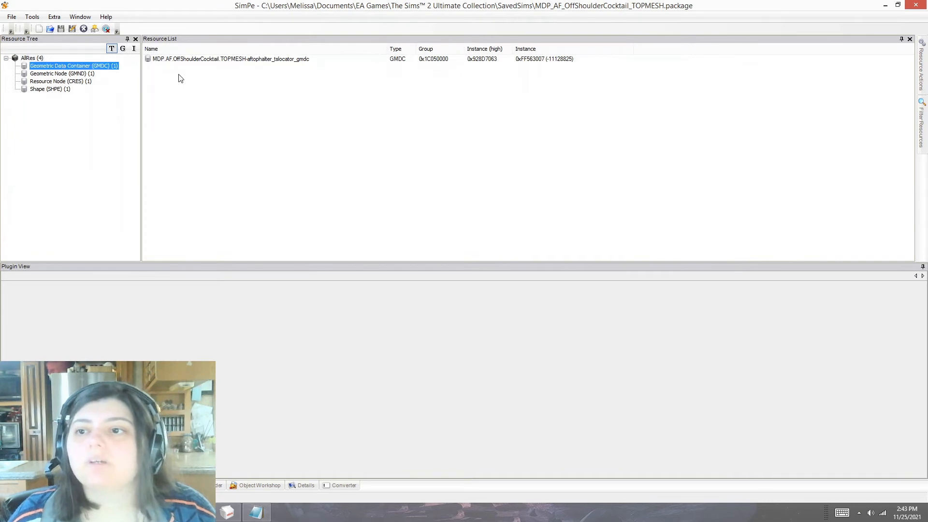
{"action": "left_click", "coordinate": [208, 60]}
{"action": "right_click", "coordinate": [208, 60]}
{"action": "left_click", "coordinate": [235, 87]}
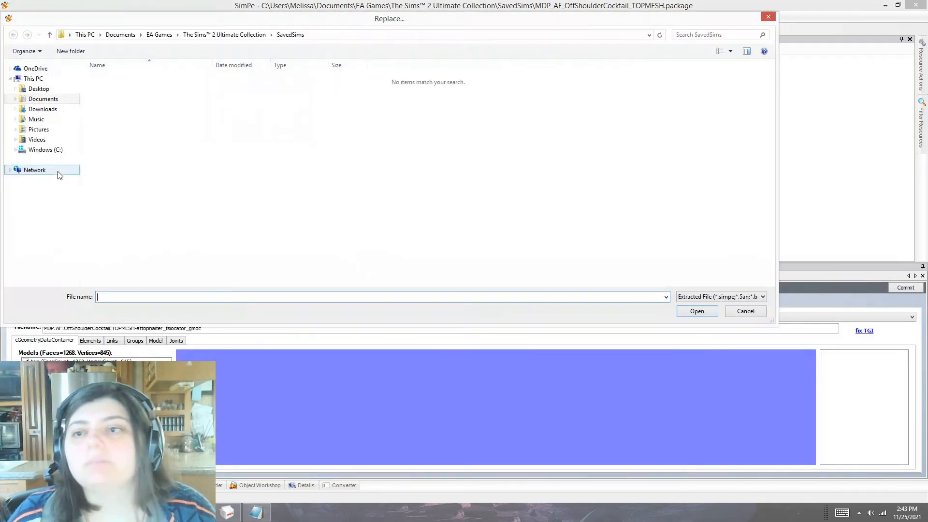
{"action": "left_click", "coordinate": [39, 89]}
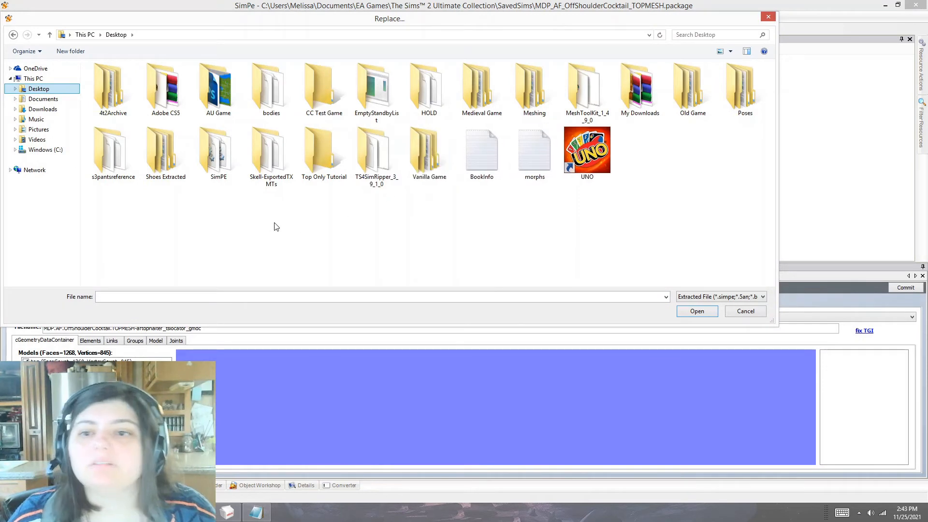
{"action": "double_click", "coordinate": [323, 151]}
{"action": "left_click", "coordinate": [126, 121]}
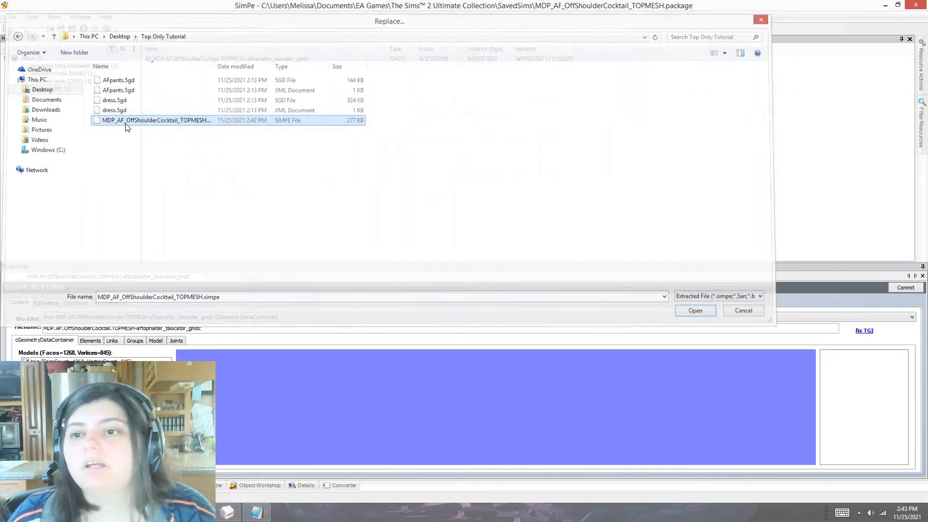
{"action": "left_click", "coordinate": [520, 274]}
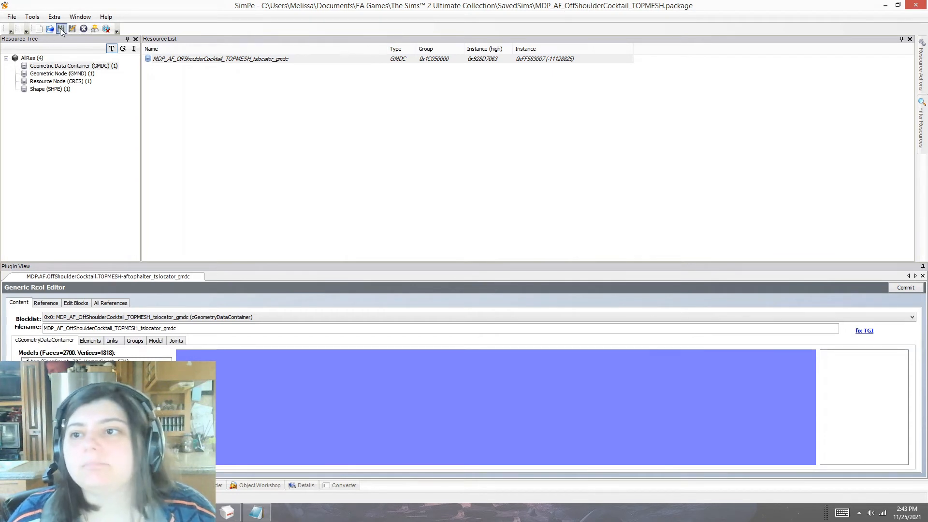
{"action": "left_click", "coordinate": [83, 29]}
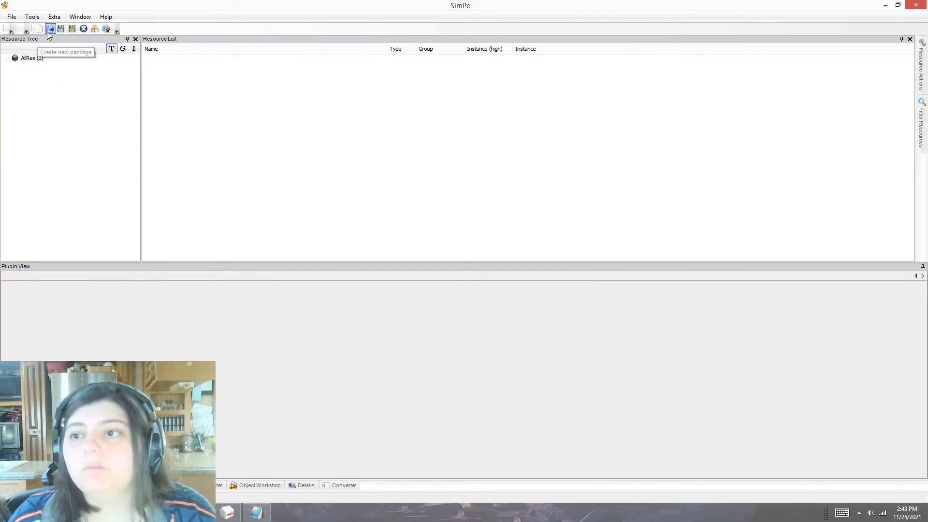
- Open 5f41b0a8_AFtop2.package from the SavedSims folder of The Sims 2 Ultimate Collection
{"action": "left_click", "coordinate": [50, 29]}
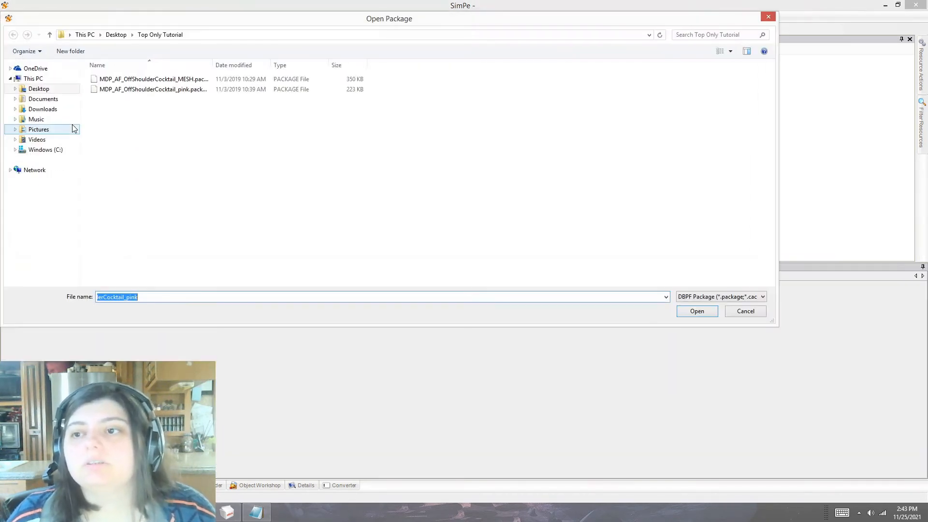
{"action": "left_click", "coordinate": [43, 99]}
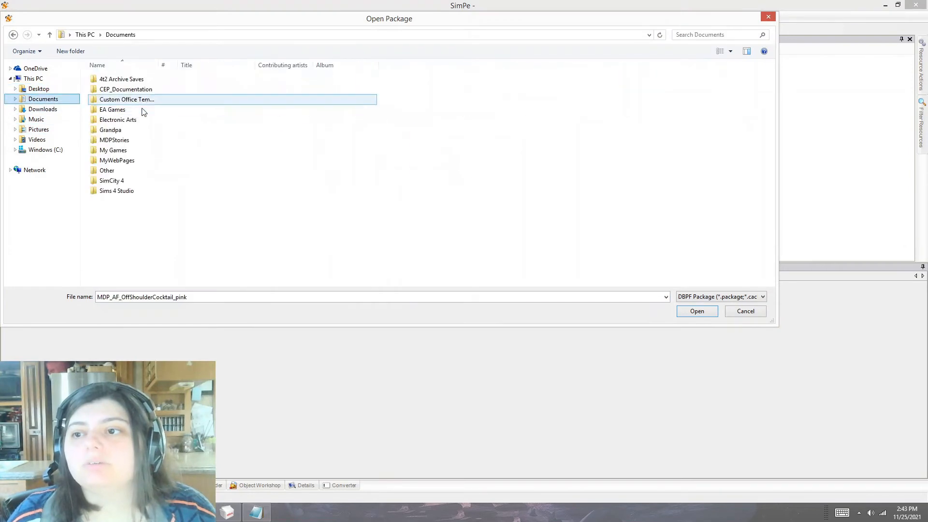
{"action": "double_click", "coordinate": [116, 108]}
{"action": "double_click", "coordinate": [116, 78]}
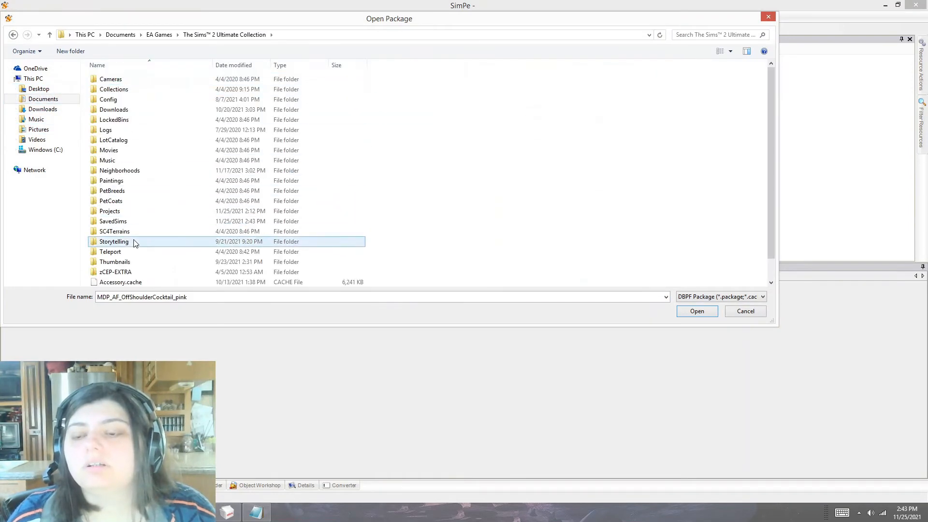
{"action": "left_click", "coordinate": [132, 224]}
{"action": "double_click", "coordinate": [132, 223]}
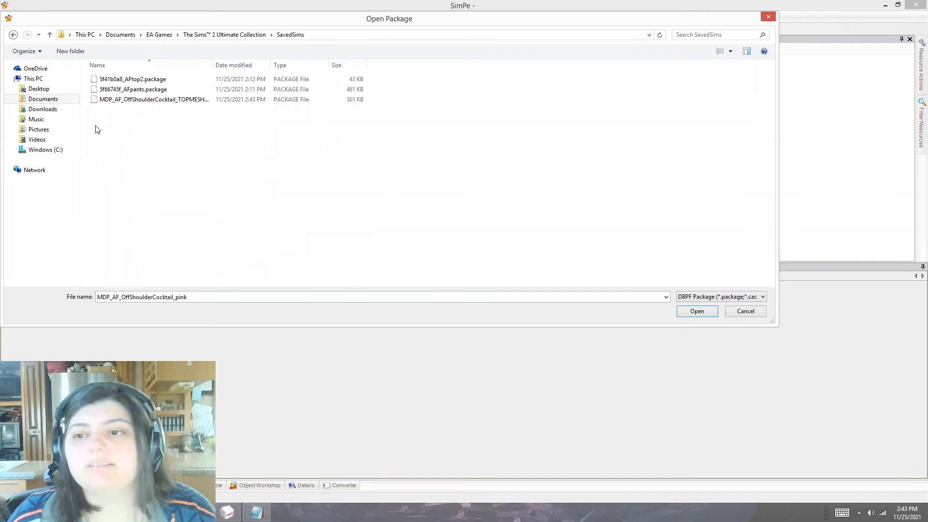
{"action": "left_click", "coordinate": [124, 82]}
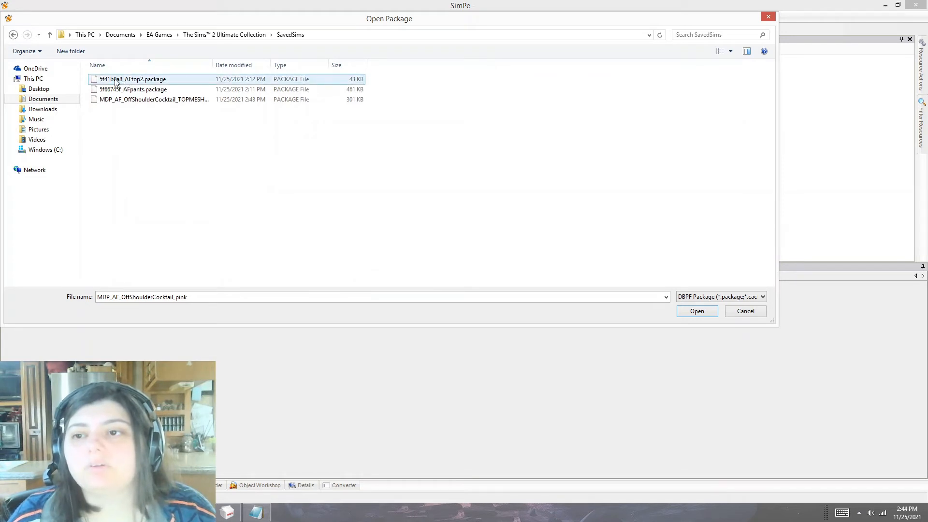
{"action": "double_click", "coordinate": [125, 81]}
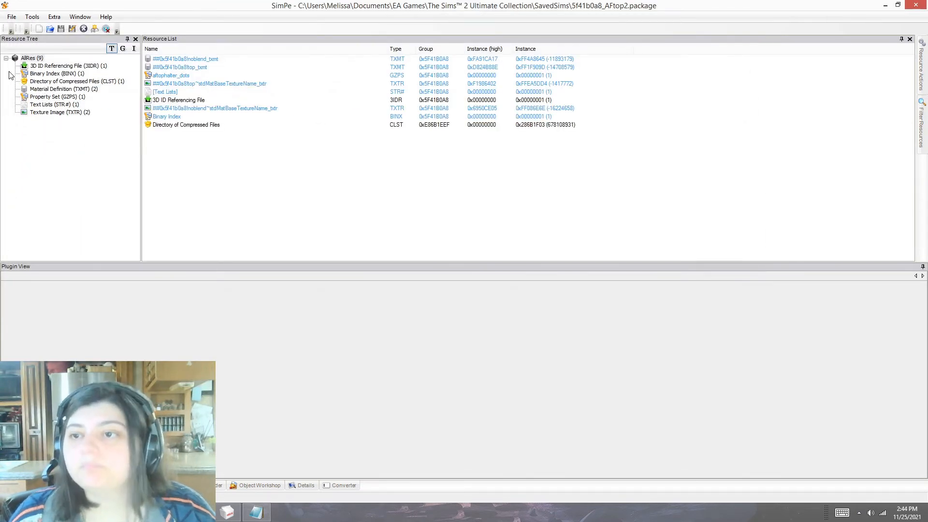
- Link the package's 3D ID Referencing File to the MDP_AF_OffShoulderCocktail_TOPMESH package using the Body Mesh Tool's Sim Mesh Linker
{"action": "left_click", "coordinate": [58, 66]}
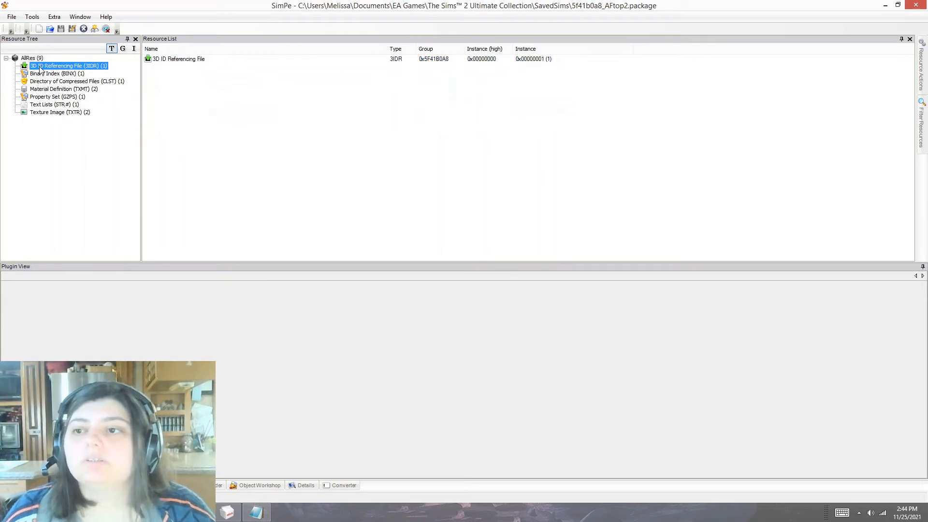
{"action": "left_click", "coordinate": [157, 63]}
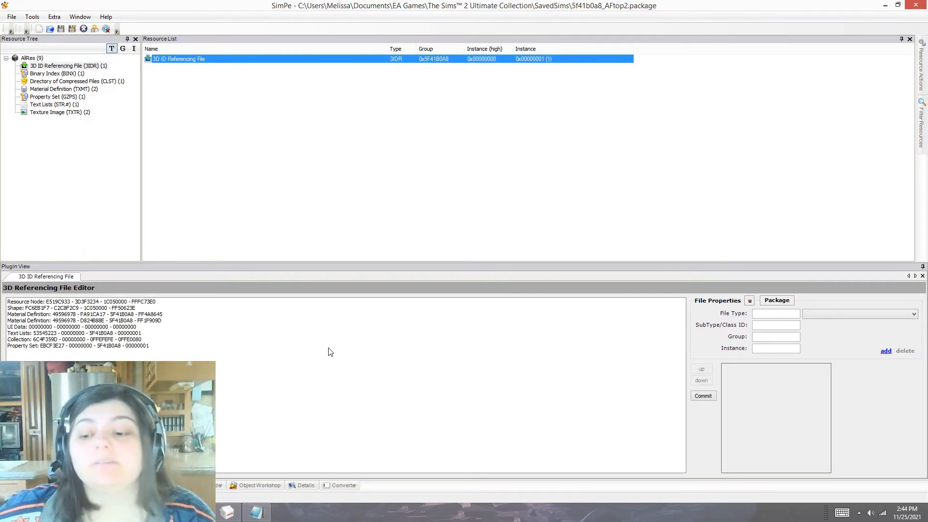
{"action": "left_click", "coordinate": [32, 17]}
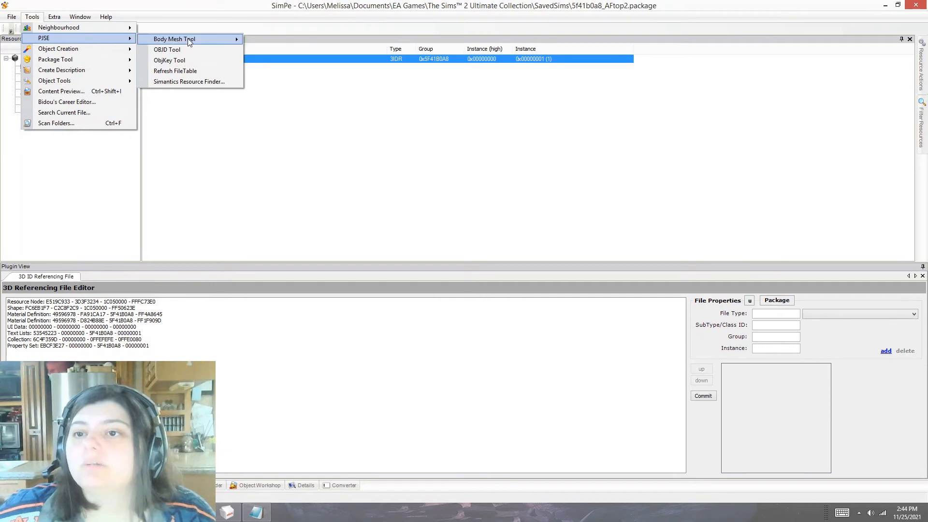
{"action": "mouse_move", "coordinate": [188, 40]}
{"action": "left_click", "coordinate": [272, 50]}
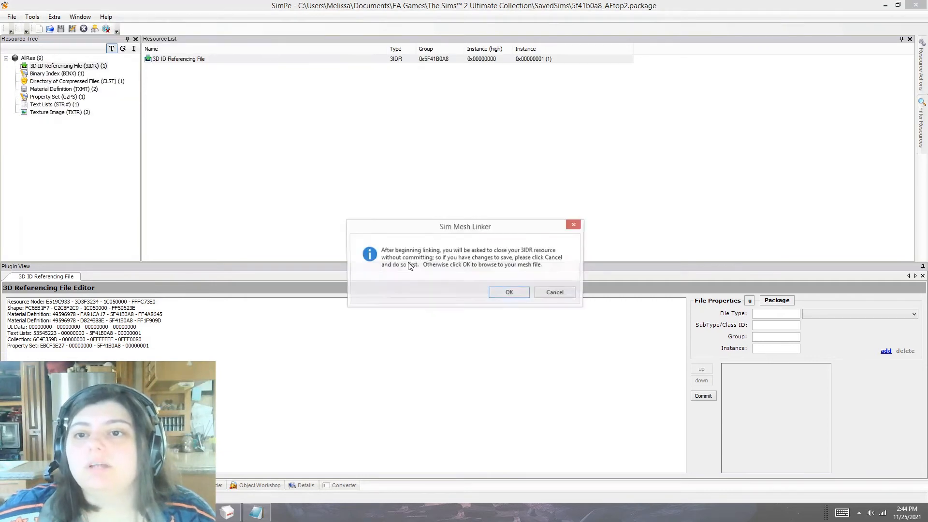
{"action": "left_click", "coordinate": [508, 292]}
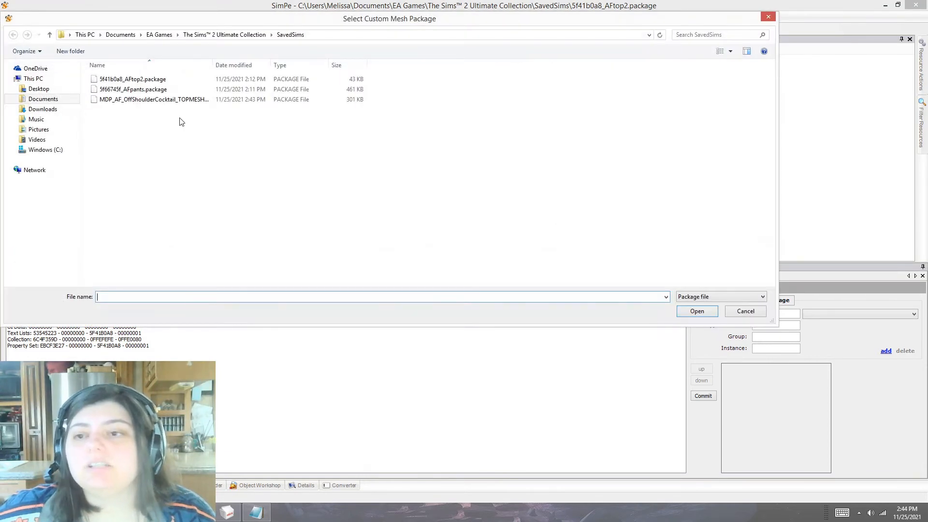
{"action": "double_click", "coordinate": [155, 99]}
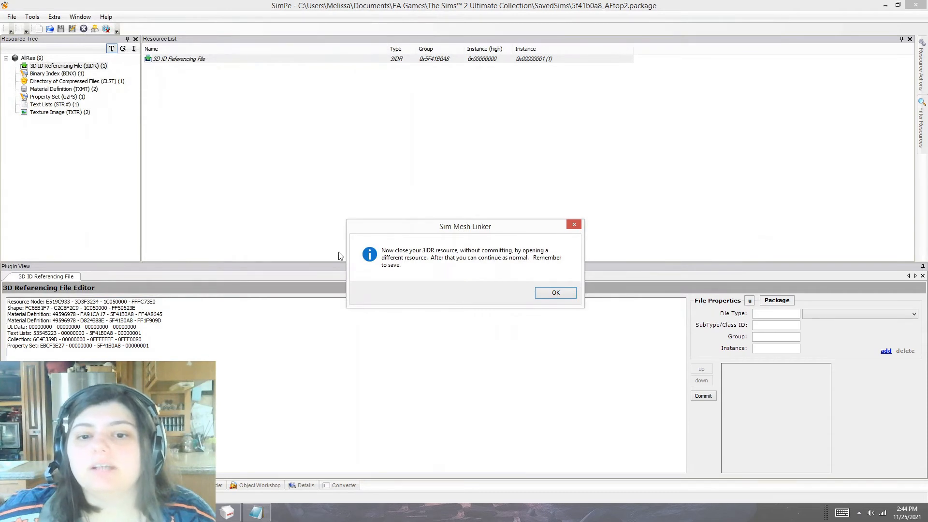
{"action": "left_click", "coordinate": [546, 293]}
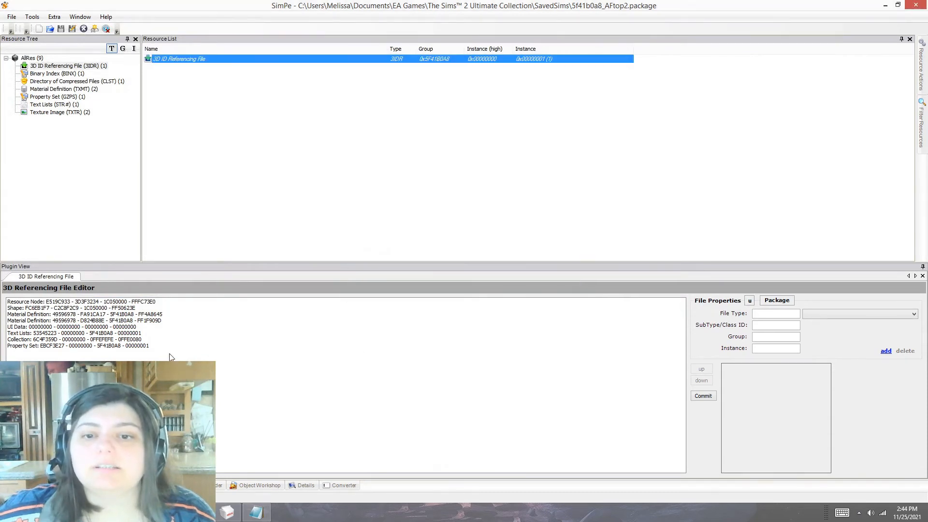
- Load the replacement dress texture from the Top Only Tutorial folder into the DDS Builder for the noblend texture image
{"action": "left_click", "coordinate": [66, 114]}
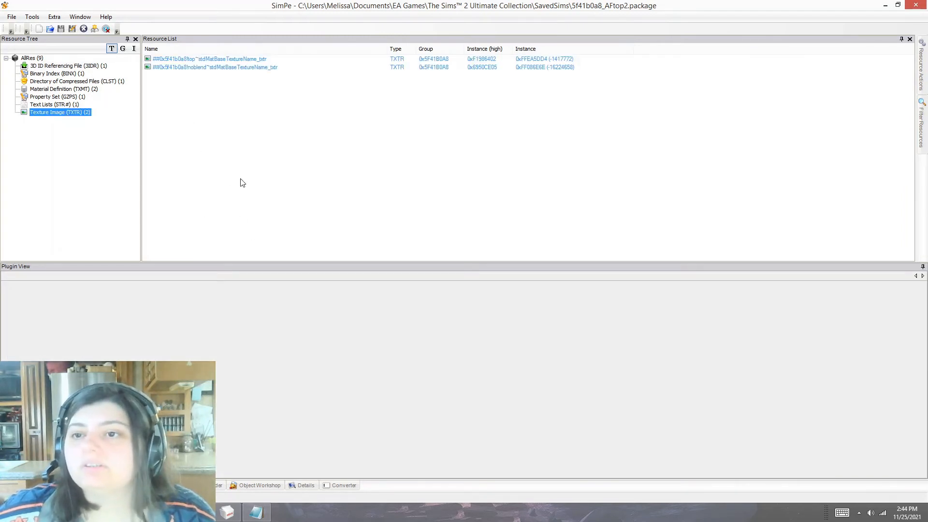
{"action": "left_click", "coordinate": [203, 60]}
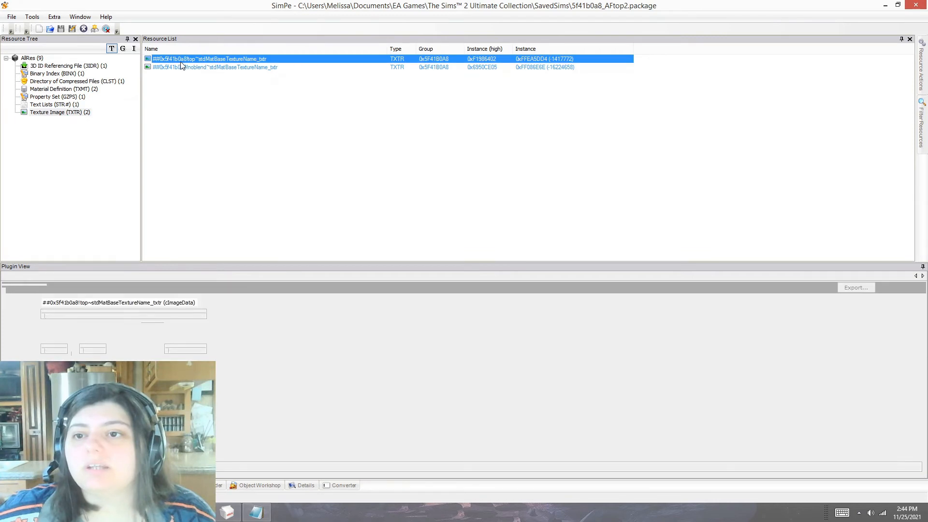
{"action": "left_click", "coordinate": [179, 68]}
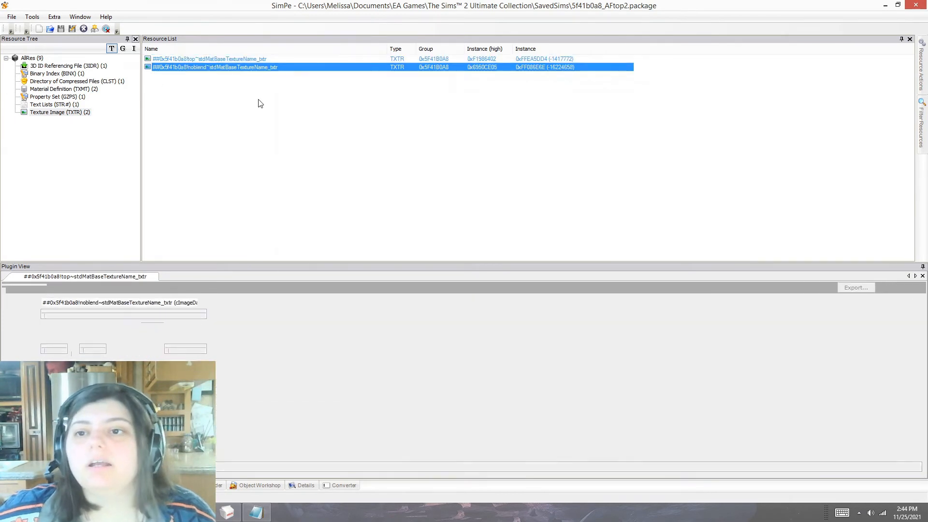
{"action": "right_click", "coordinate": [518, 371]}
{"action": "left_click", "coordinate": [281, 353]}
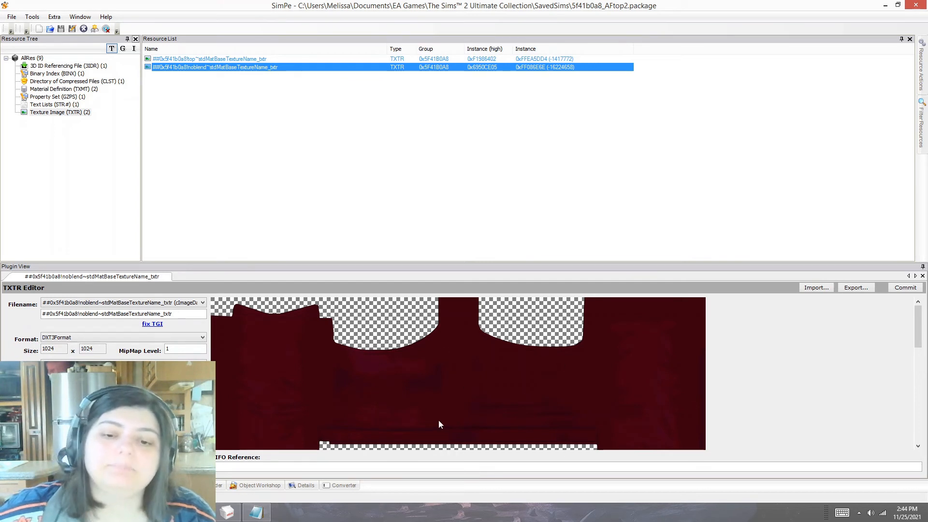
{"action": "right_click", "coordinate": [465, 388]}
{"action": "left_click", "coordinate": [498, 445]}
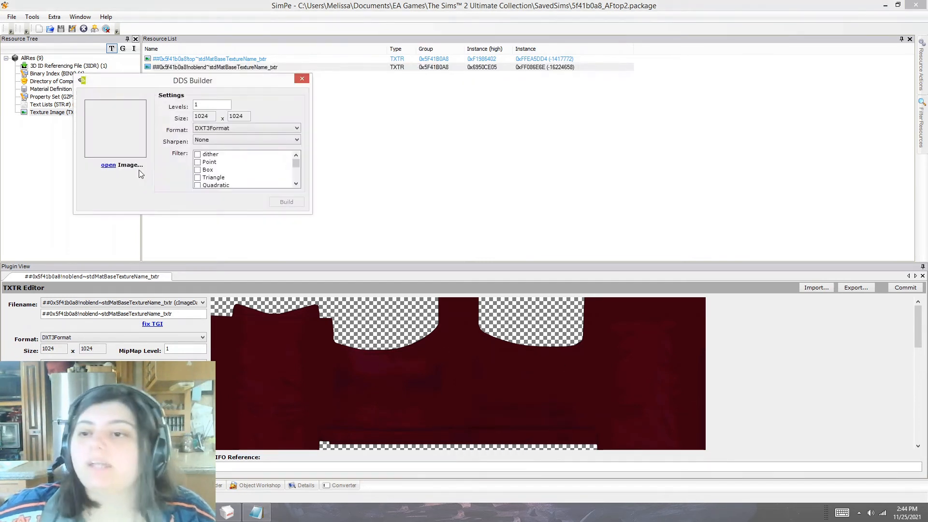
{"action": "left_click", "coordinate": [108, 165]}
{"action": "left_click", "coordinate": [117, 165]}
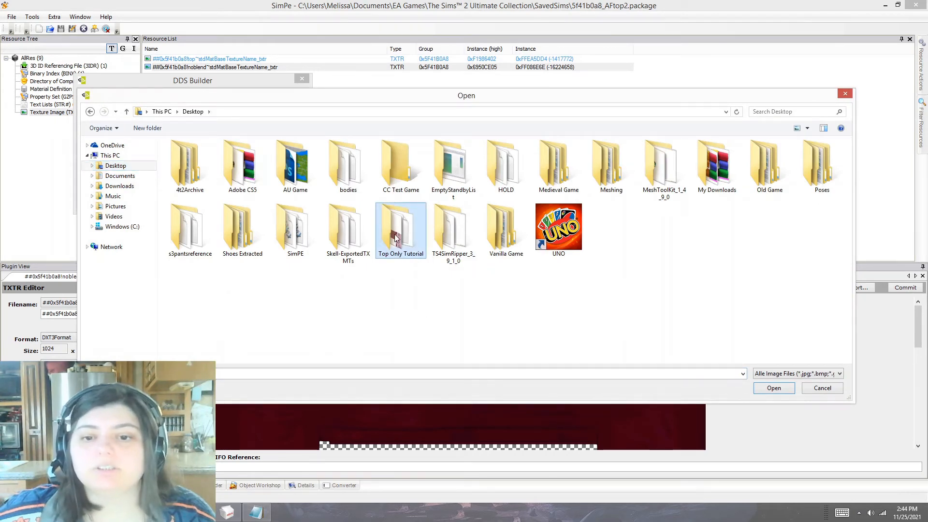
{"action": "double_click", "coordinate": [395, 234]}
{"action": "double_click", "coordinate": [190, 164]}
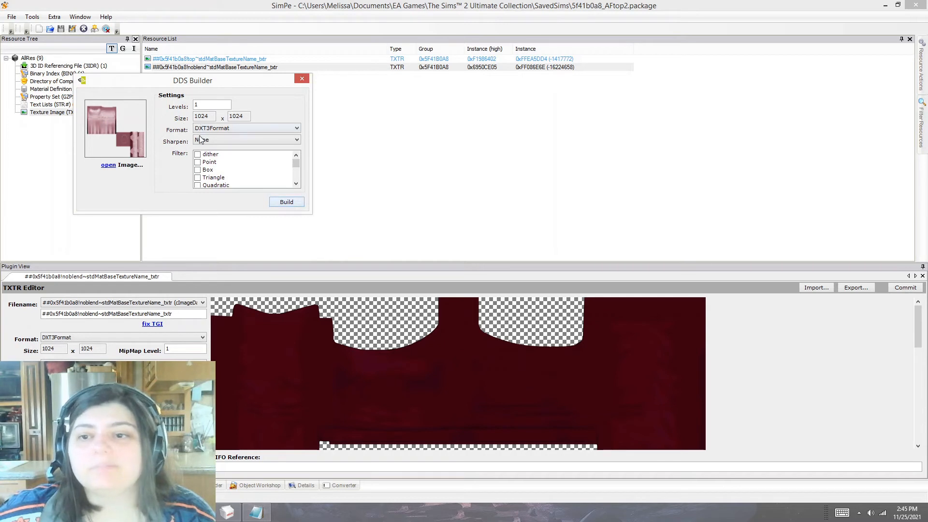
- Build the loaded noblend texture in DXT3Format
{"action": "left_click", "coordinate": [226, 128]}
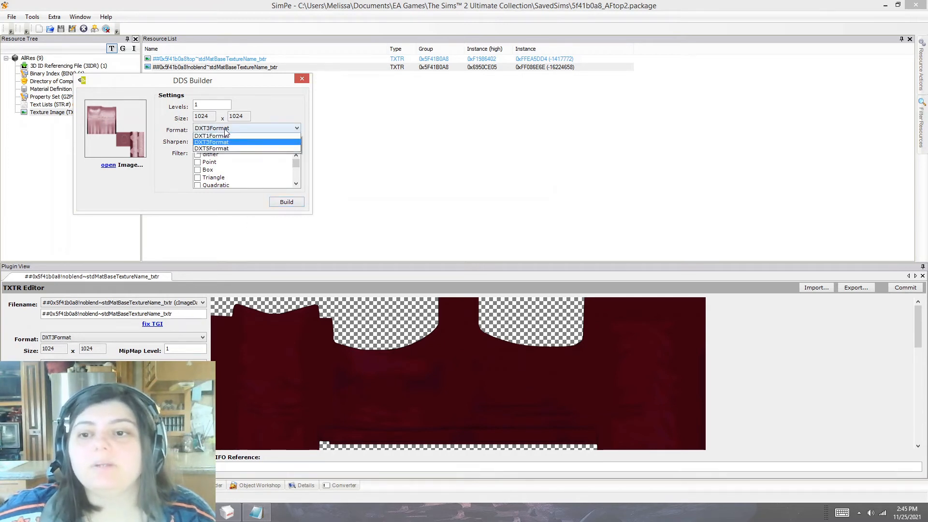
{"action": "left_click", "coordinate": [213, 143]}
{"action": "left_click", "coordinate": [213, 128]}
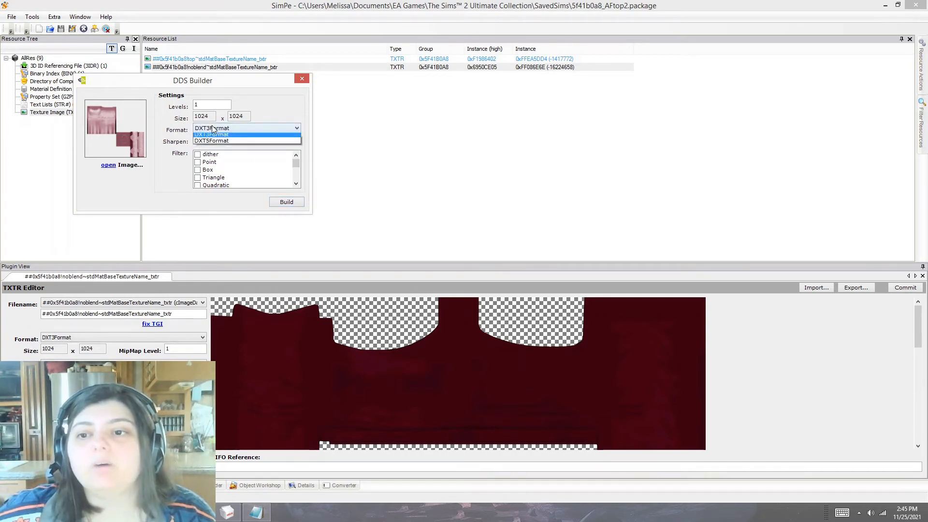
{"action": "left_click", "coordinate": [214, 144]}
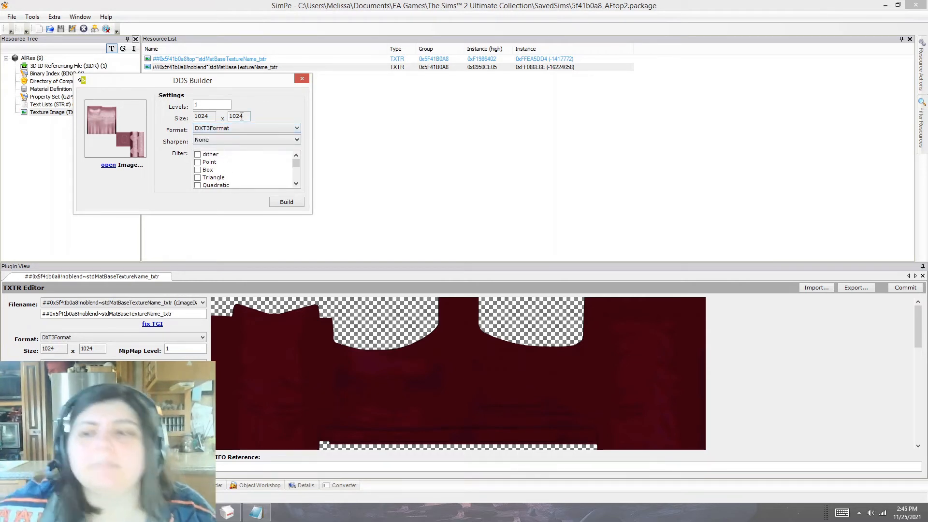
{"action": "left_click", "coordinate": [290, 203]}
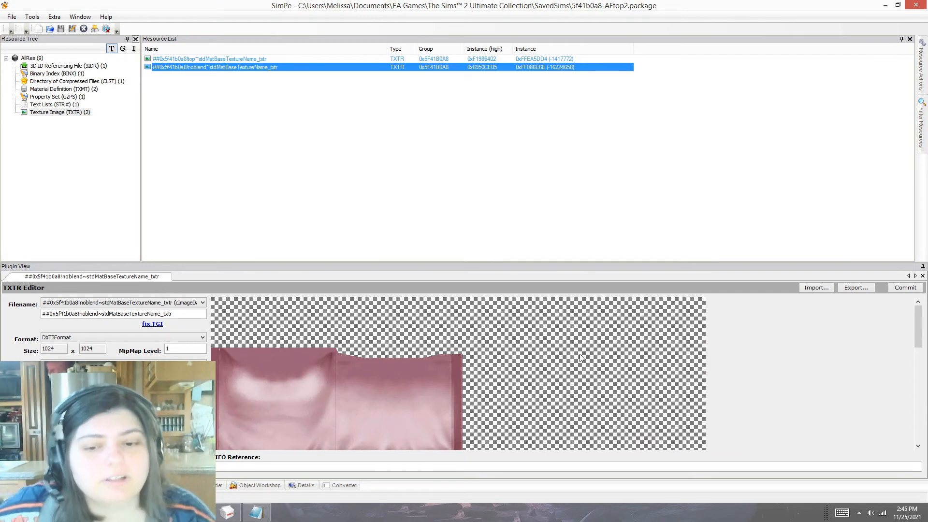
- Commit the new noblend texture and save the AFtop2 package
{"action": "left_click_drag", "start_coordinate": [919, 332], "coordinate": [924, 291]}
{"action": "left_click", "coordinate": [907, 289]}
{"action": "left_click", "coordinate": [484, 284]}
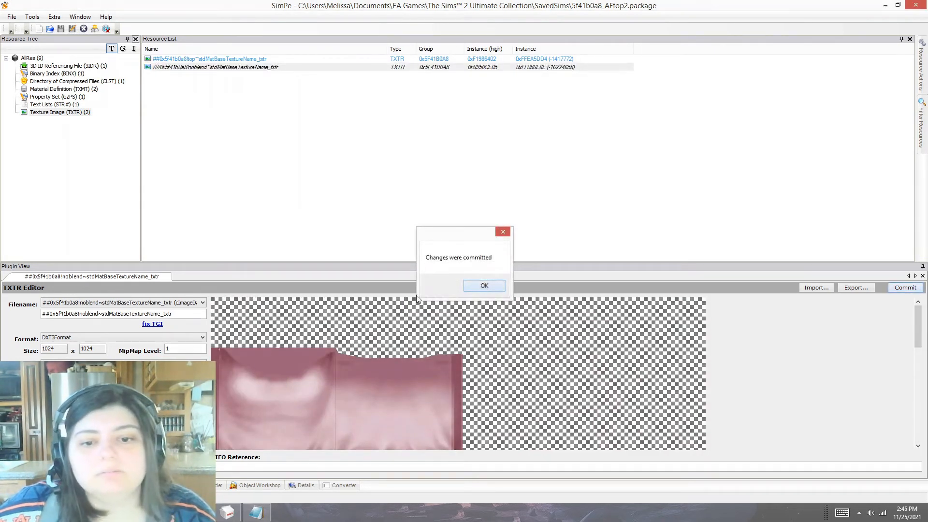
{"action": "left_click", "coordinate": [61, 29]}
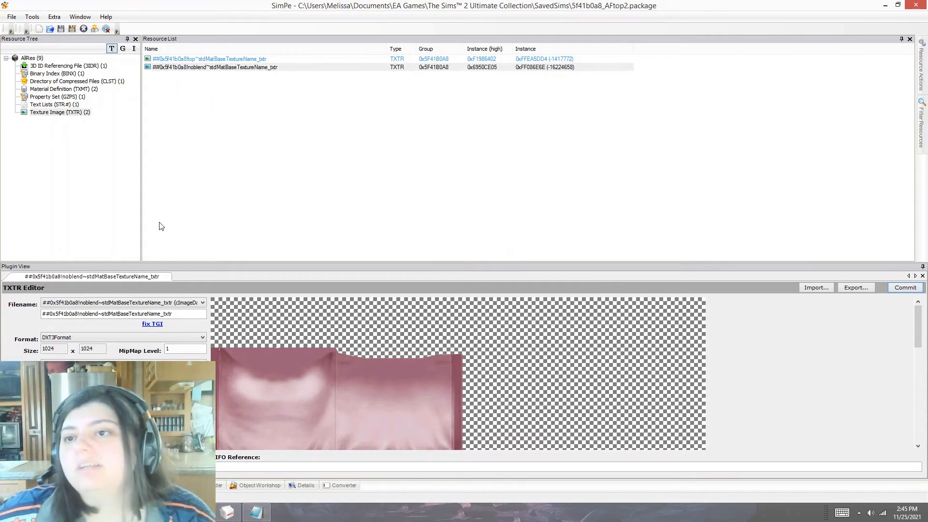
- Inspect the blank top texture image (##0x5f41b0a8!top~stdMatBaseTextureName_txtr) and delete it from the package
{"action": "left_click", "coordinate": [194, 59]}
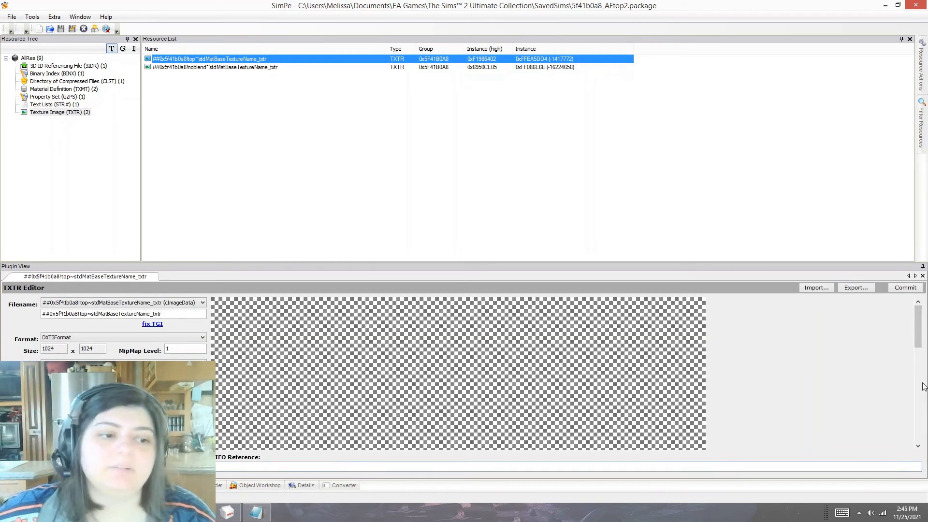
{"action": "mouse_move", "coordinate": [919, 321]}
{"action": "left_mouse_down"}
{"action": "mouse_move", "coordinate": [918, 432]}
{"action": "mouse_move", "coordinate": [921, 310]}
{"action": "left_mouse_up"}
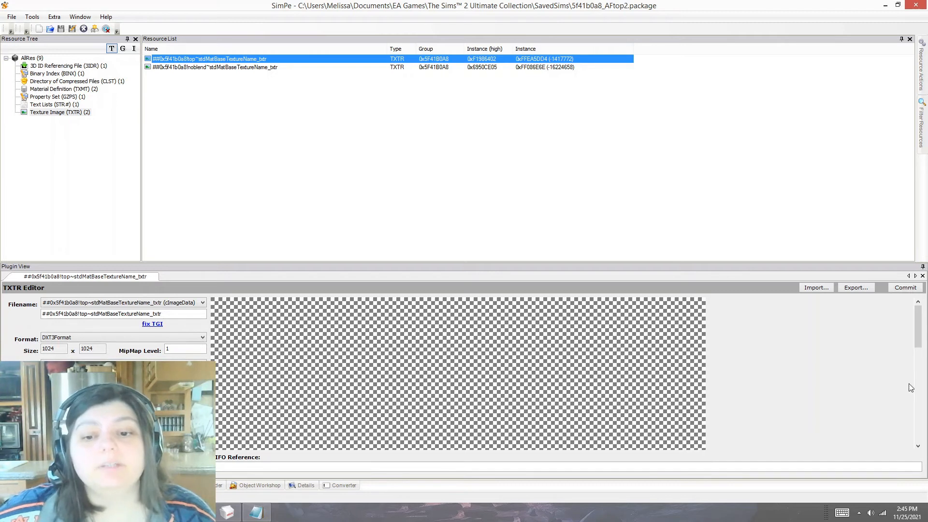
{"action": "mouse_move", "coordinate": [918, 312]}
{"action": "left_mouse_down"}
{"action": "mouse_move", "coordinate": [917, 420]}
{"action": "mouse_move", "coordinate": [918, 319]}
{"action": "left_mouse_up"}
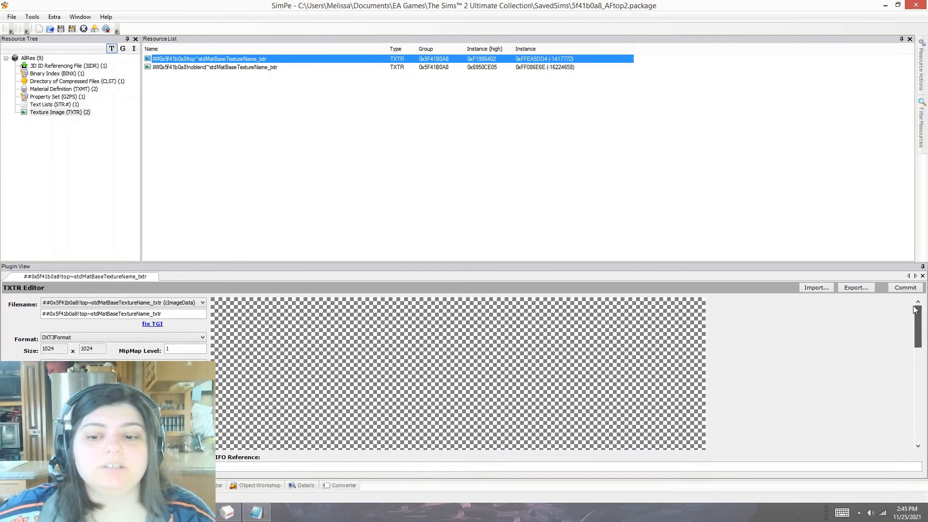
{"action": "right_click", "coordinate": [185, 61]}
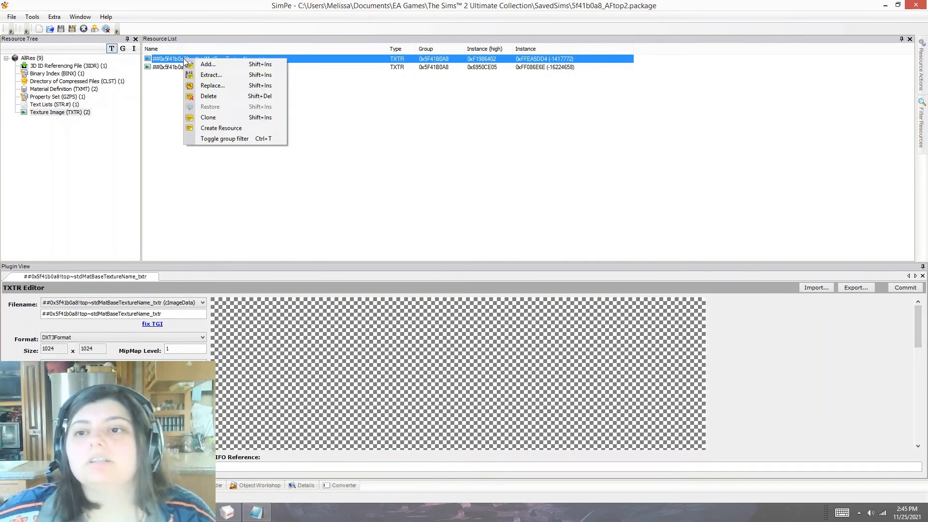
{"action": "left_click", "coordinate": [208, 96]}
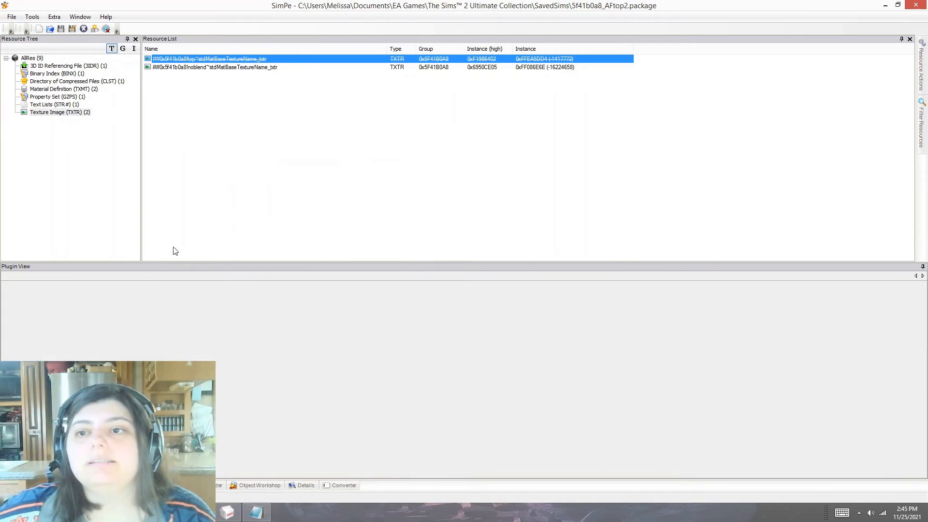
- Open the ##0x5f41b0a8!top_txmt material definition and look through its properties
{"action": "left_click", "coordinate": [40, 90]}
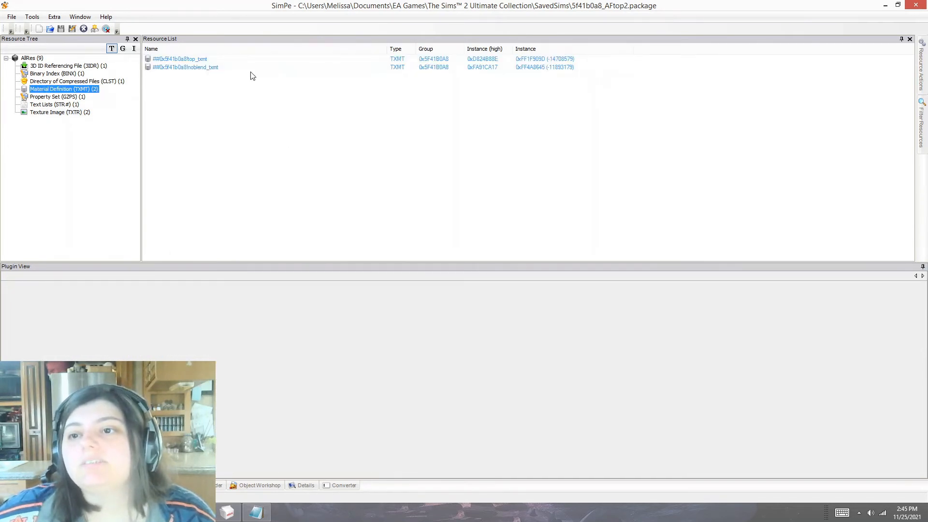
{"action": "left_click", "coordinate": [193, 59]}
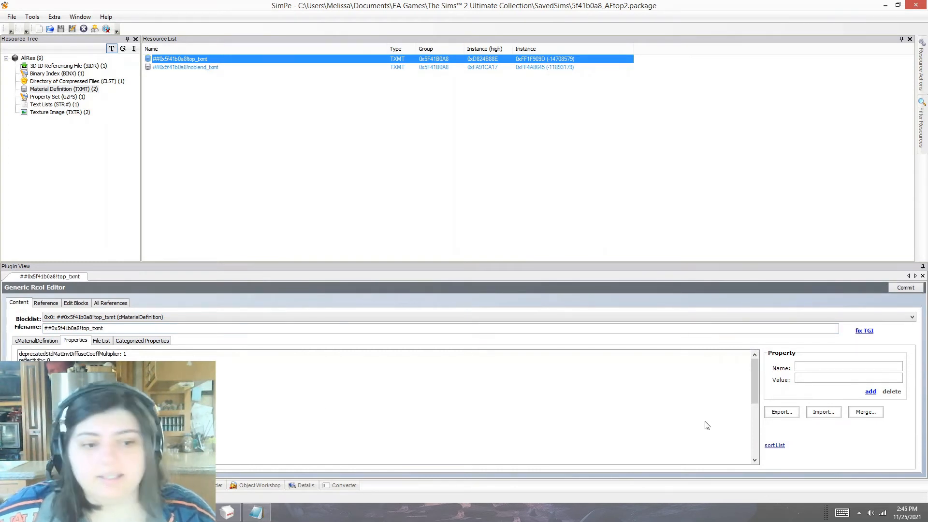
{"action": "left_click_drag", "start_coordinate": [757, 376], "coordinate": [748, 352]}
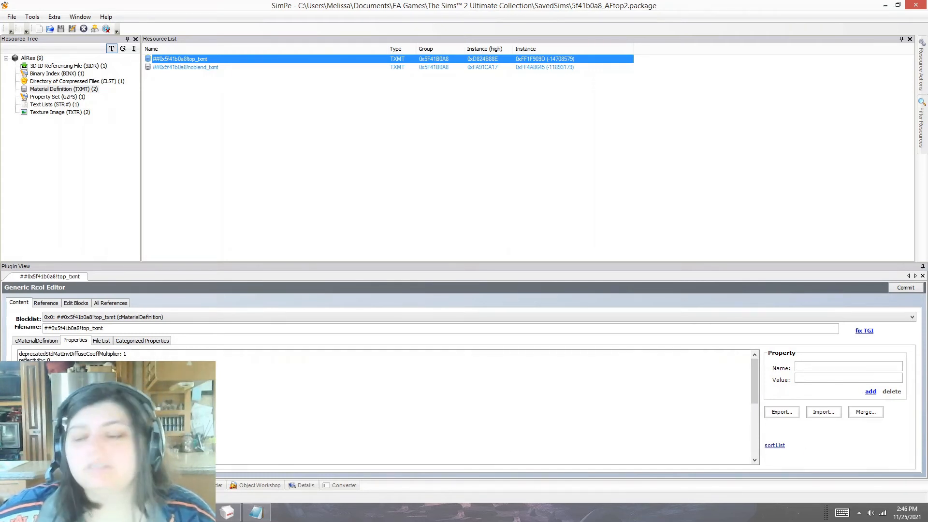
- Switch to the browser and read What the Skell's Tutorial #4 on null (texture-less) groups, covering the texture lines and the null definition import
{"action": "key", "text": "alt+Tab"}
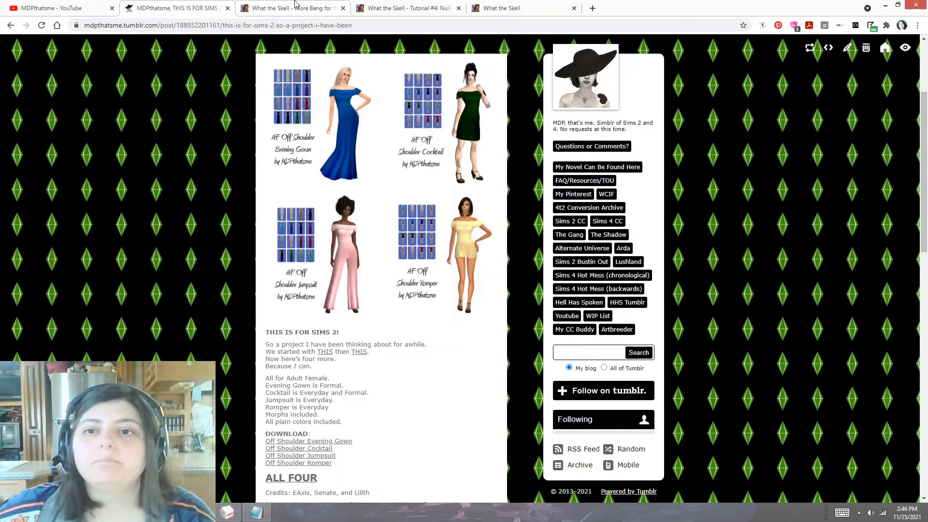
{"action": "left_click", "coordinate": [409, 8]}
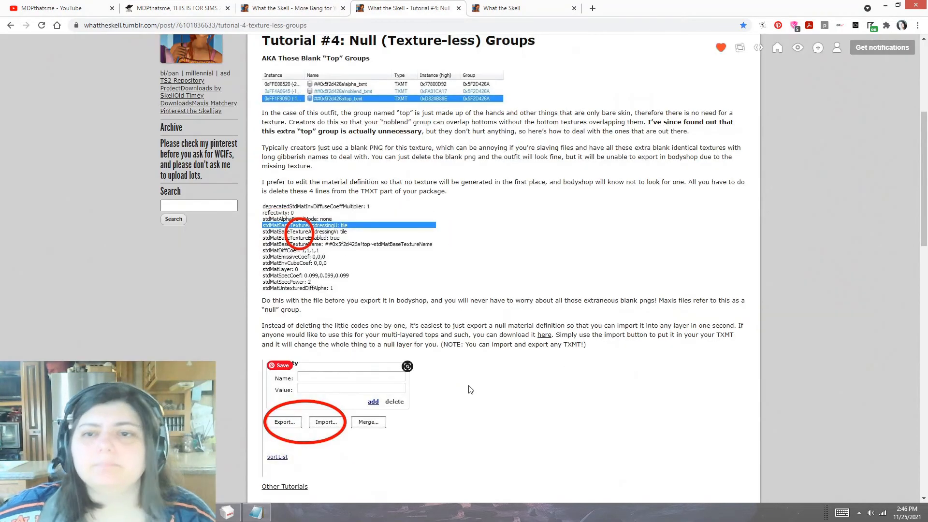
{"action": "scroll", "coordinate": [470, 390], "scroll_direction": "up", "scroll_amount": 2}
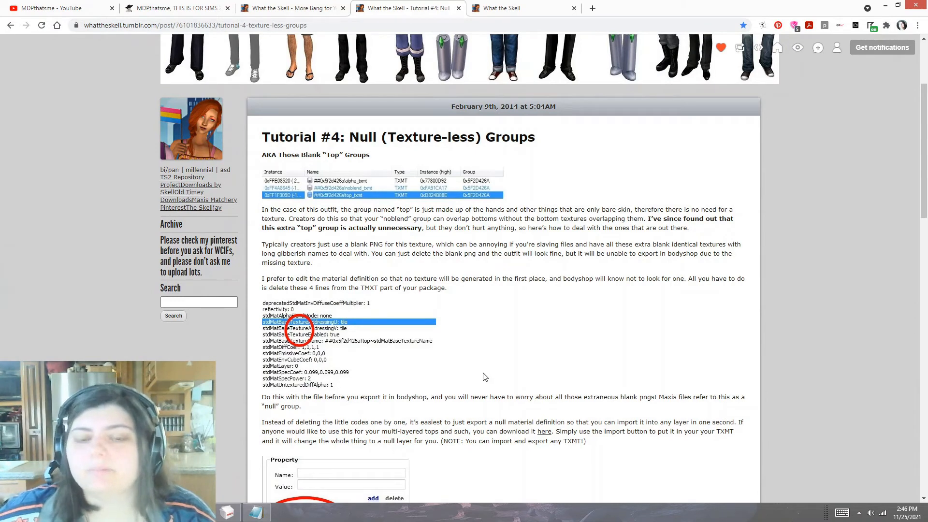
{"action": "scroll", "coordinate": [485, 377], "scroll_direction": "down", "scroll_amount": 1}
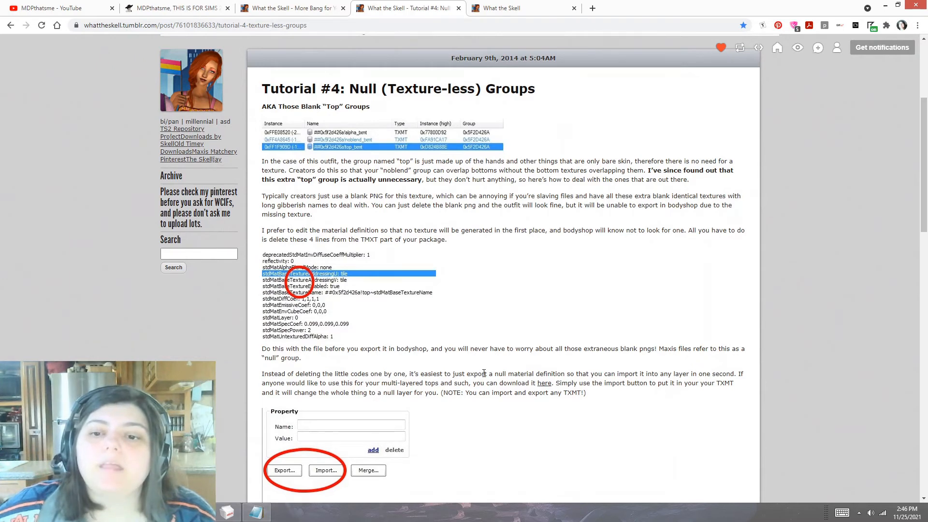
{"action": "scroll", "coordinate": [484, 373], "scroll_direction": "down", "scroll_amount": 3}
{"action": "scroll", "coordinate": [484, 373], "scroll_direction": "up", "scroll_amount": 3}
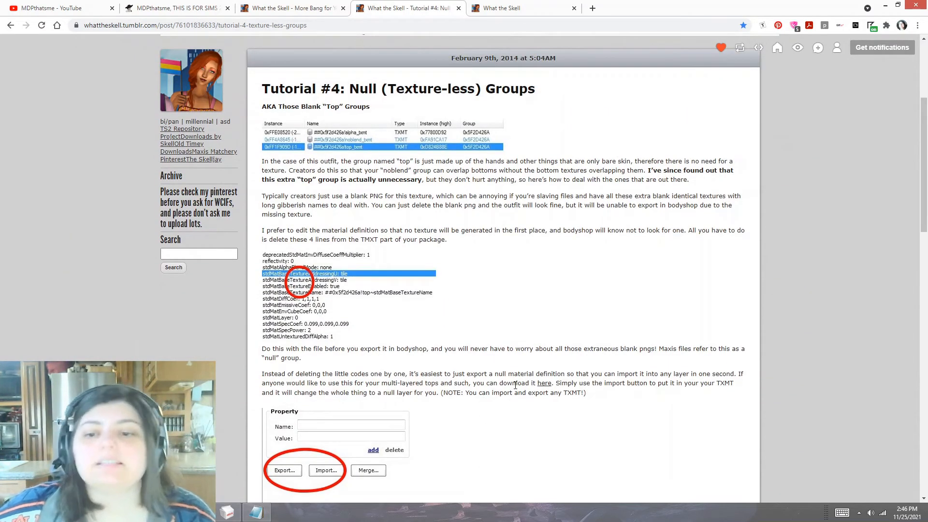
{"action": "scroll", "coordinate": [317, 366], "scroll_direction": "down", "scroll_amount": 1}
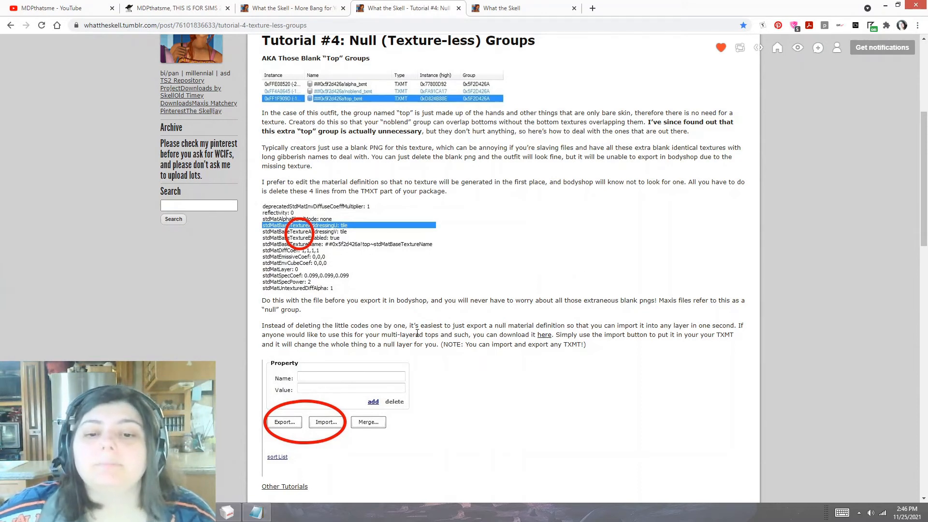
{"action": "scroll", "coordinate": [418, 333], "scroll_direction": "up", "scroll_amount": 1}
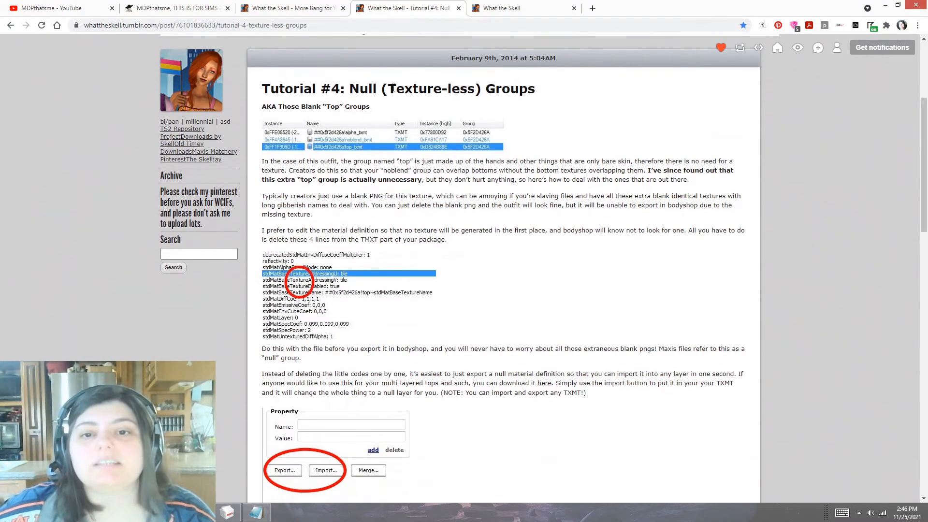
- Return to SimPe and import the Null material definition from the Skell-ExportedTXMTs desktop folder into the ##0x5f41b0a8!top_txmt properties
{"action": "left_click_drag", "start_coordinate": [396, 89], "coordinate": [557, 87]}
{"action": "left_click", "coordinate": [431, 89]}
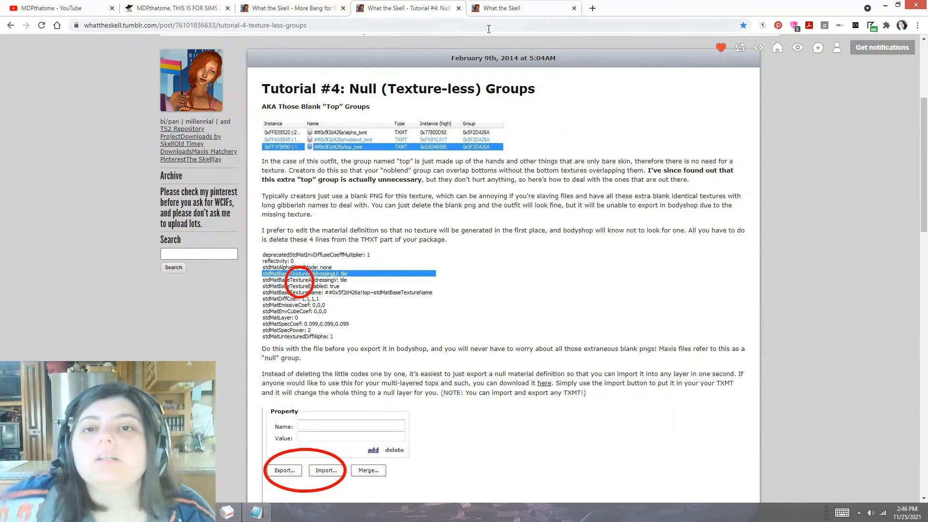
{"action": "left_click", "coordinate": [886, 6]}
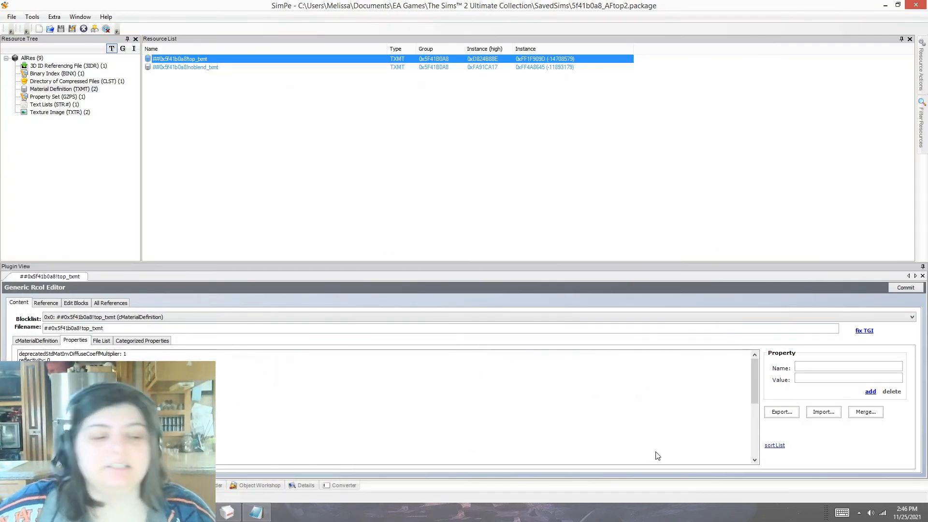
{"action": "left_click", "coordinate": [823, 412]}
{"action": "left_click", "coordinate": [38, 89]}
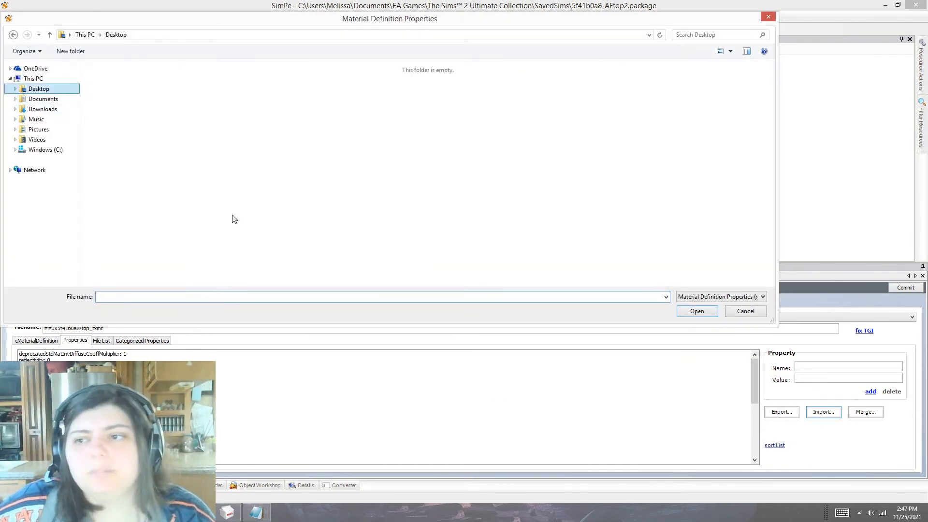
{"action": "double_click", "coordinate": [270, 155]}
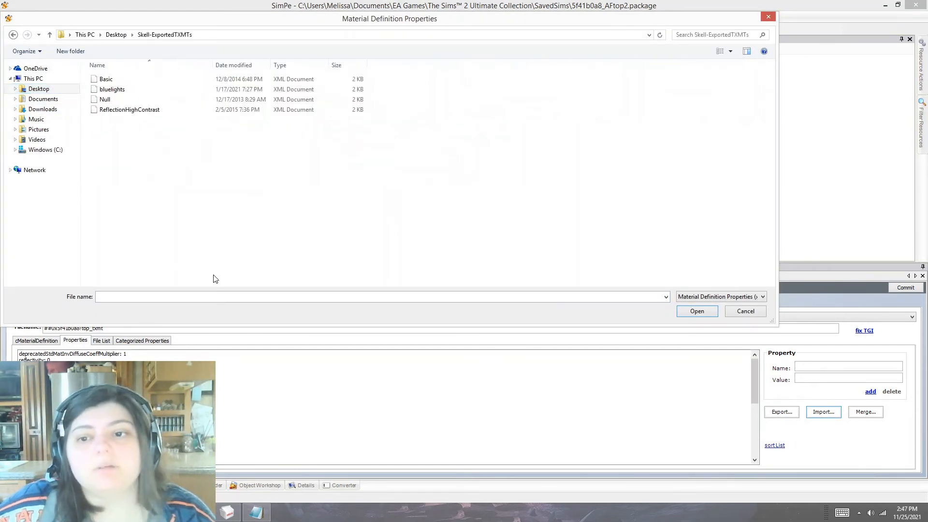
{"action": "left_click", "coordinate": [105, 100]}
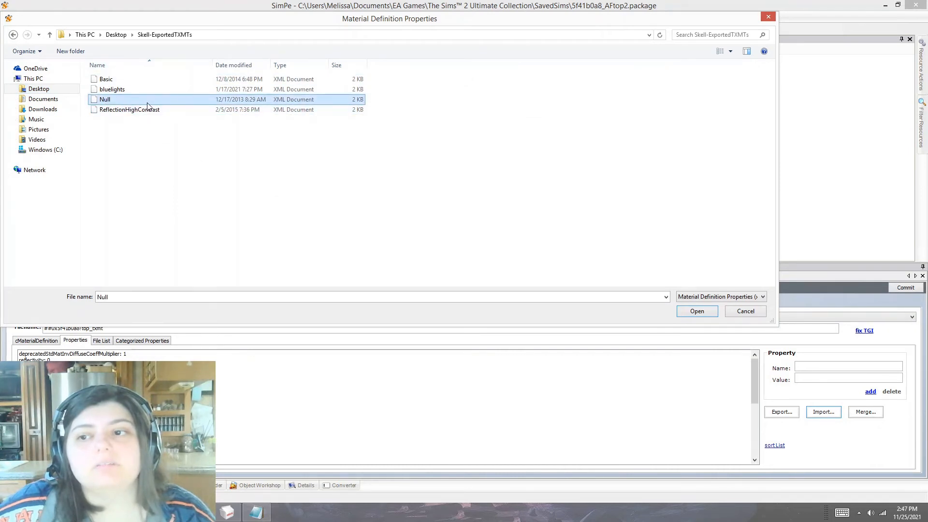
{"action": "left_click", "coordinate": [690, 316]}
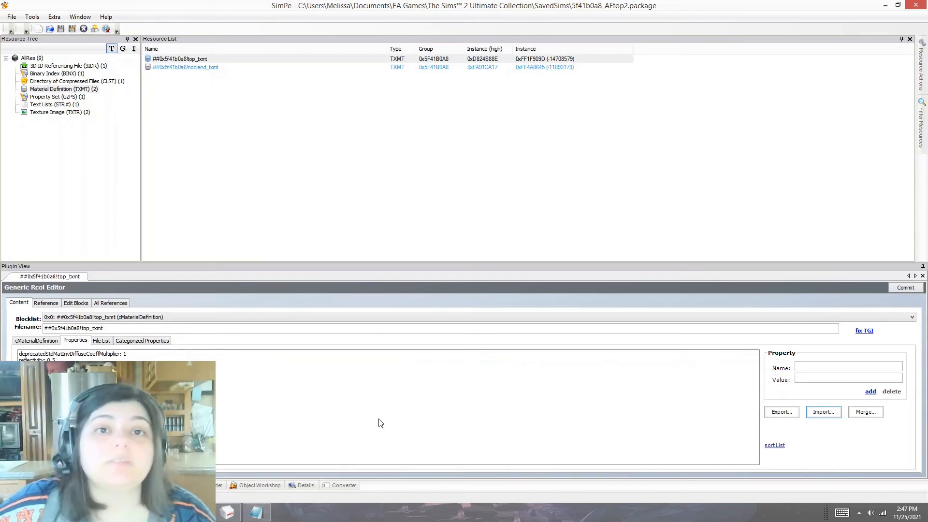
- Commit the imported null properties of the top material definition and save the AFtop2 package
{"action": "left_click", "coordinate": [905, 289]}
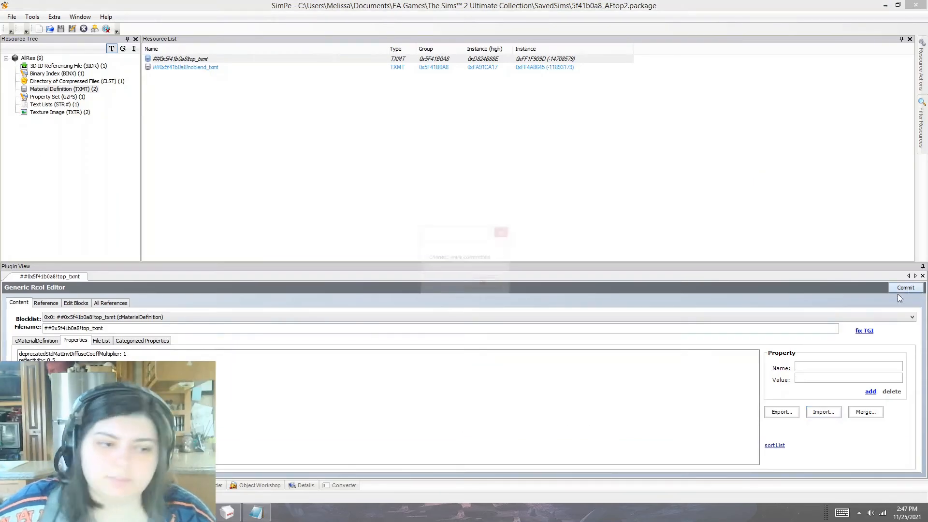
{"action": "left_click", "coordinate": [484, 286]}
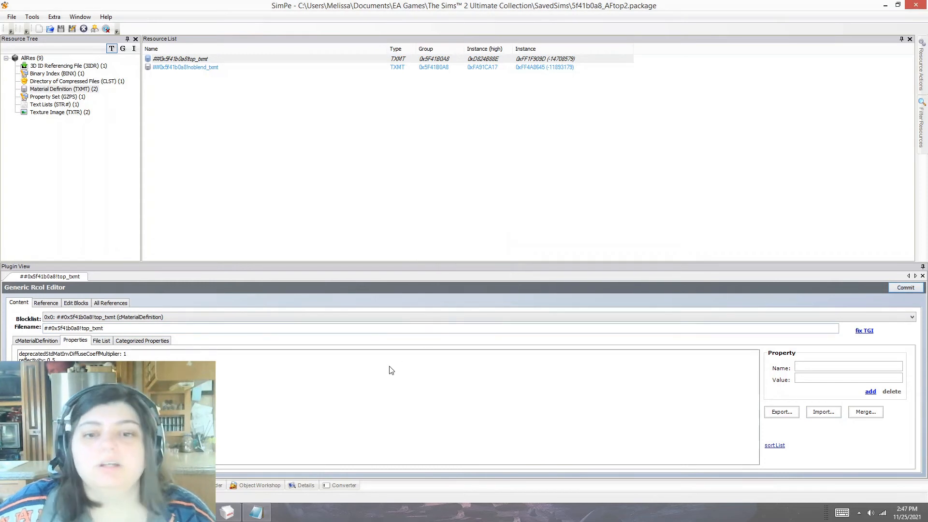
{"action": "left_click", "coordinate": [61, 29]}
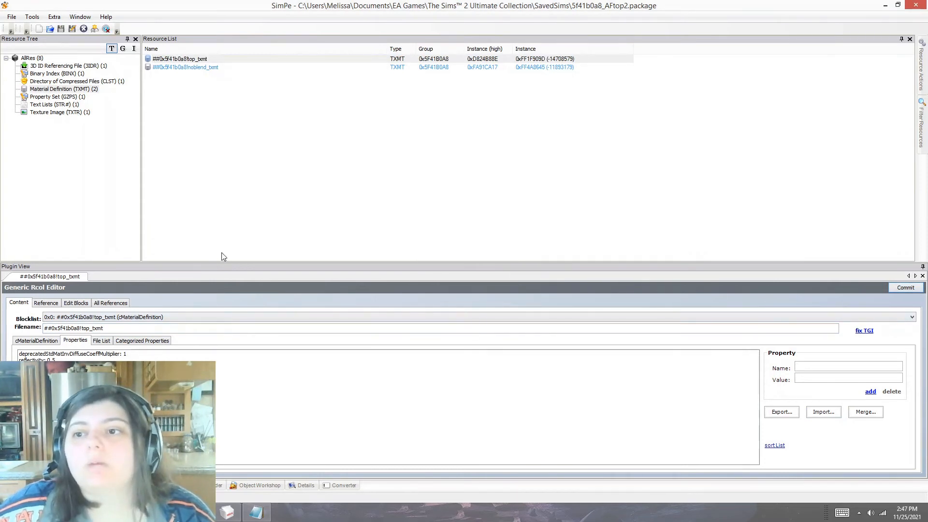
- Close the AFtop2 package and launch Sims 2 Bodyshop from the desktop
{"action": "left_click", "coordinate": [83, 29]}
{"action": "left_click", "coordinate": [39, 29]}
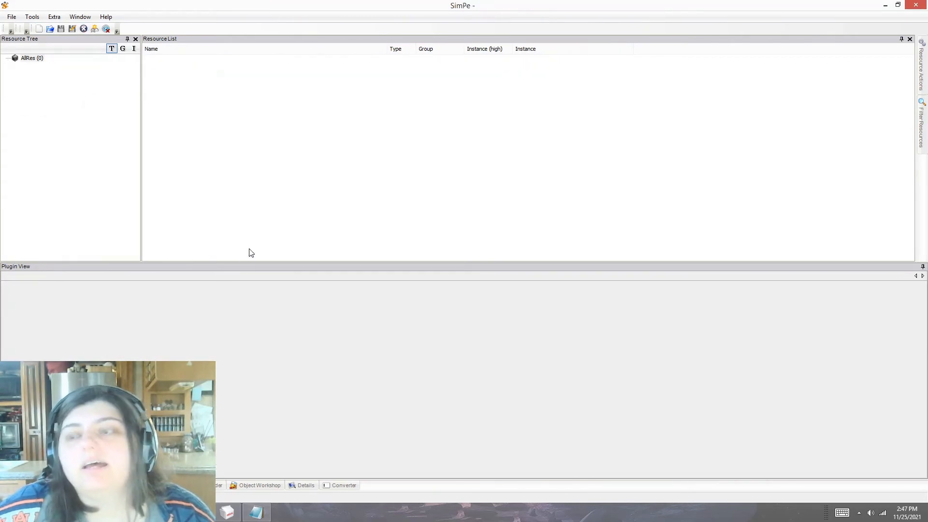
{"action": "left_click", "coordinate": [886, 5]}
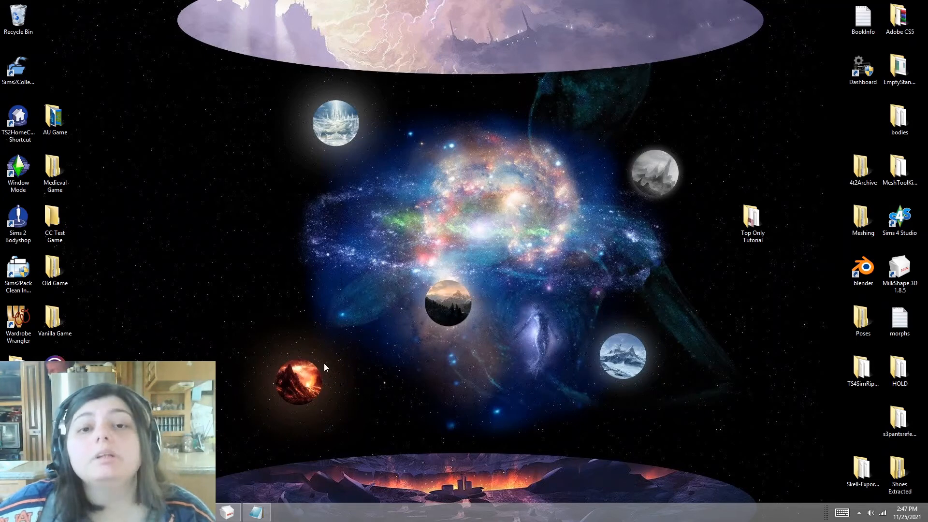
{"action": "double_click", "coordinate": [18, 220]}
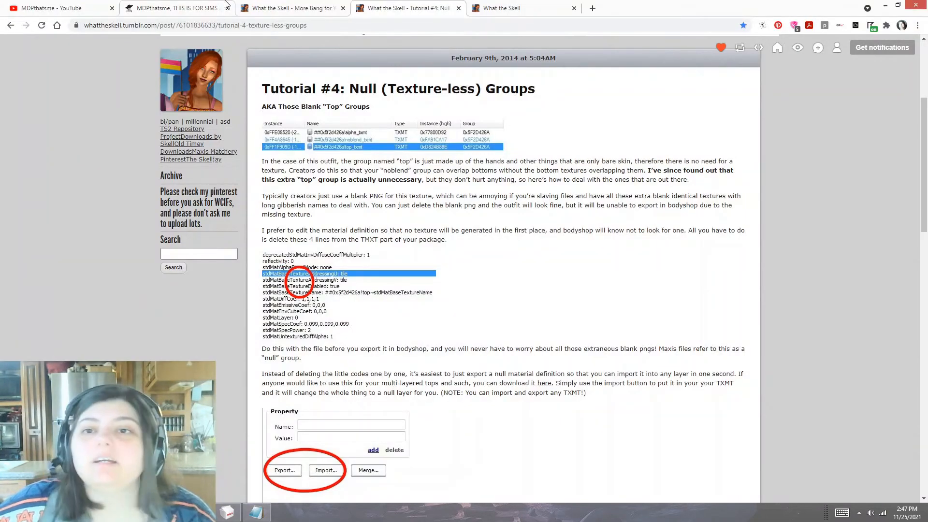
- In the browser, look over What the Skell's More Bang for Your Byte tutorial list and the post on converting separates into outerwear
{"action": "left_click", "coordinate": [286, 7]}
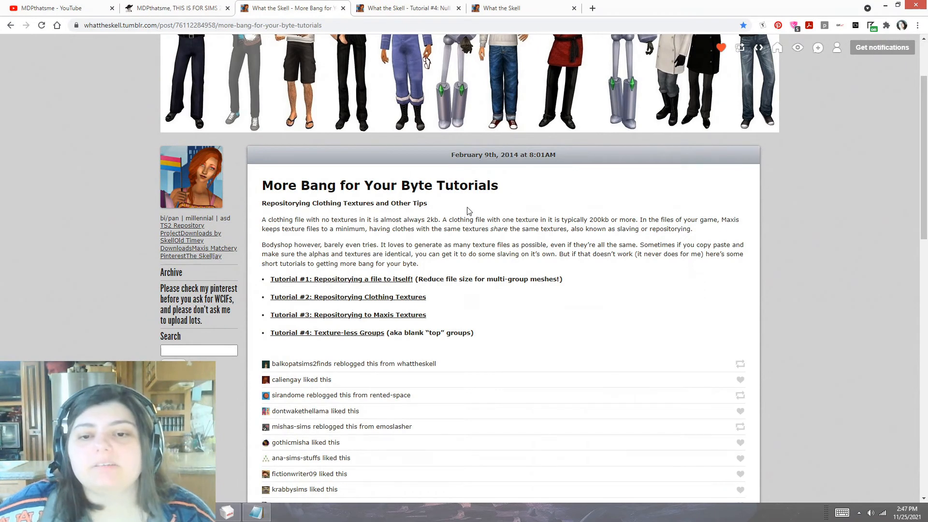
{"action": "scroll", "coordinate": [468, 212], "scroll_direction": "down", "scroll_amount": 1}
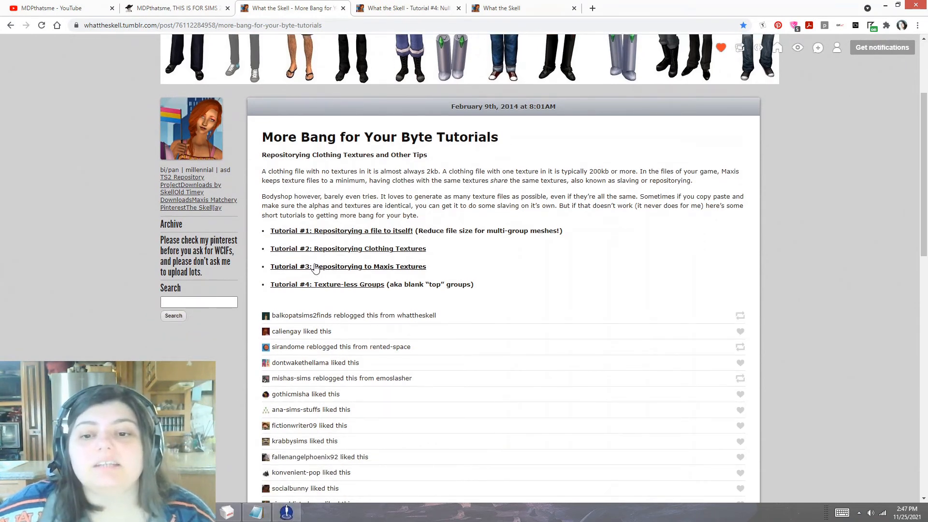
{"action": "mouse_move", "coordinate": [280, 519]}
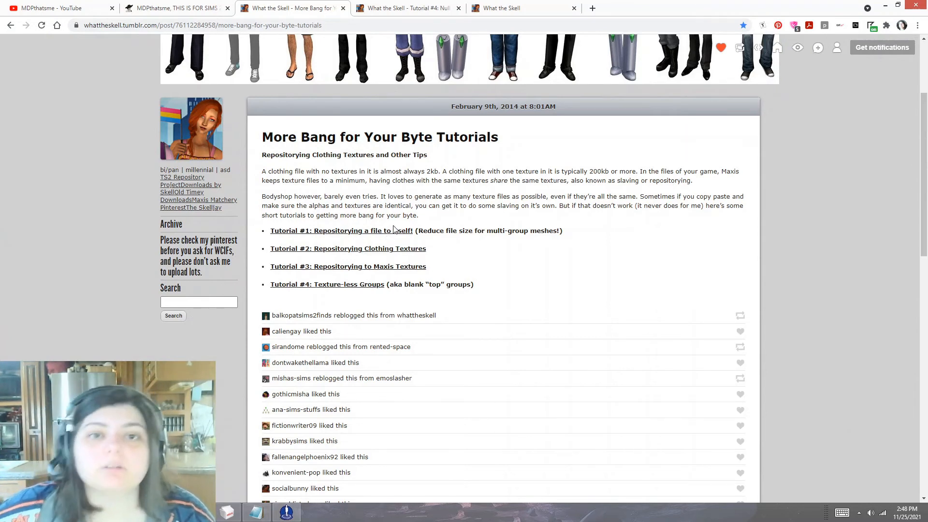
{"action": "left_click", "coordinate": [375, 8]}
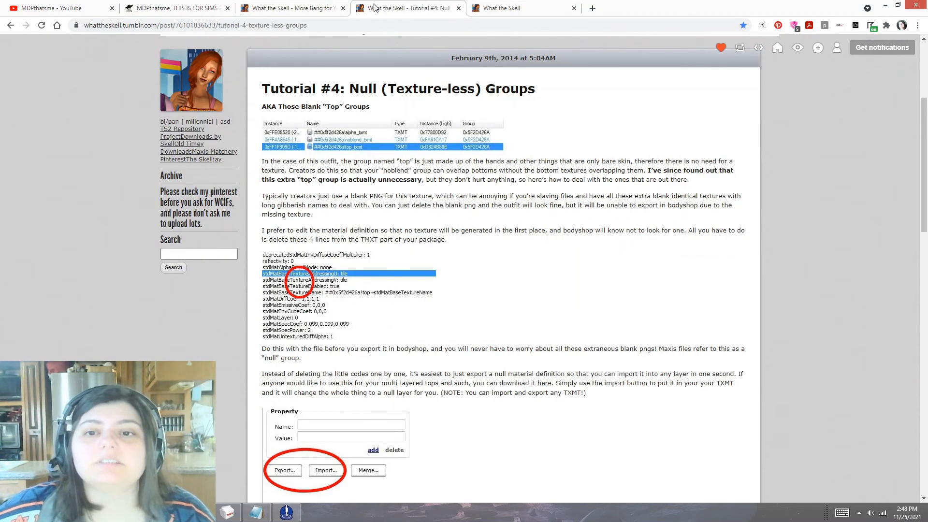
{"action": "left_click", "coordinate": [290, 7]}
{"action": "left_click", "coordinate": [496, 7]}
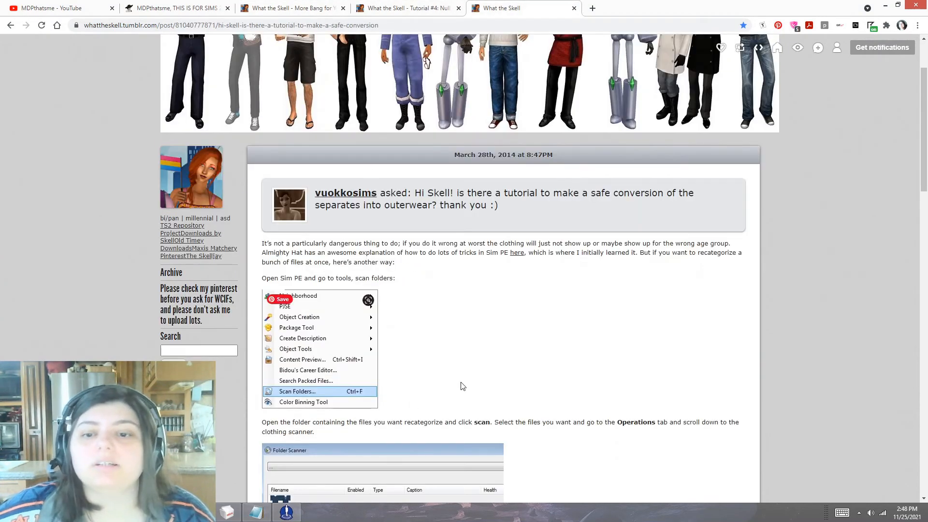
{"action": "scroll", "coordinate": [468, 354], "scroll_direction": "down", "scroll_amount": 3}
{"action": "scroll", "coordinate": [468, 355], "scroll_direction": "up", "scroll_amount": 3}
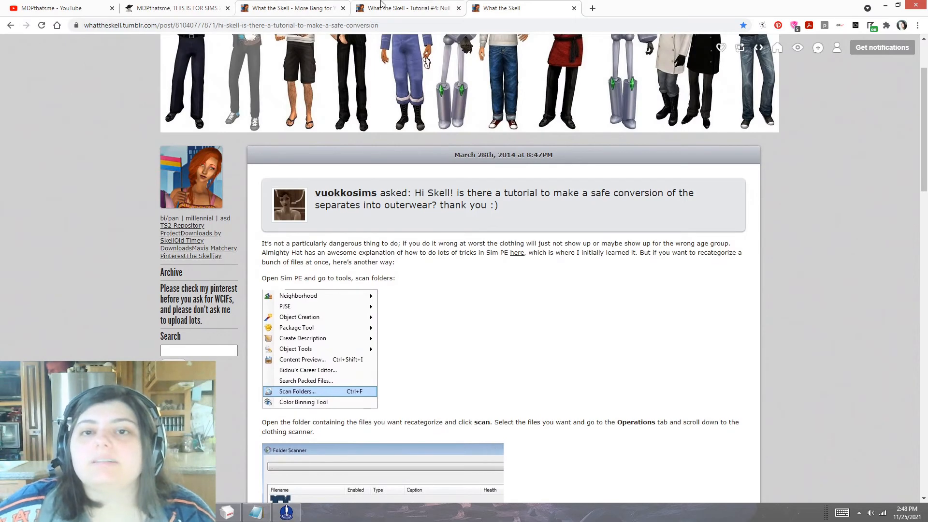
- Reread Tutorial #4 on null (texture-less) groups, comparing it with the More Bang for Your Byte tutorial list
{"action": "left_click", "coordinate": [382, 6]}
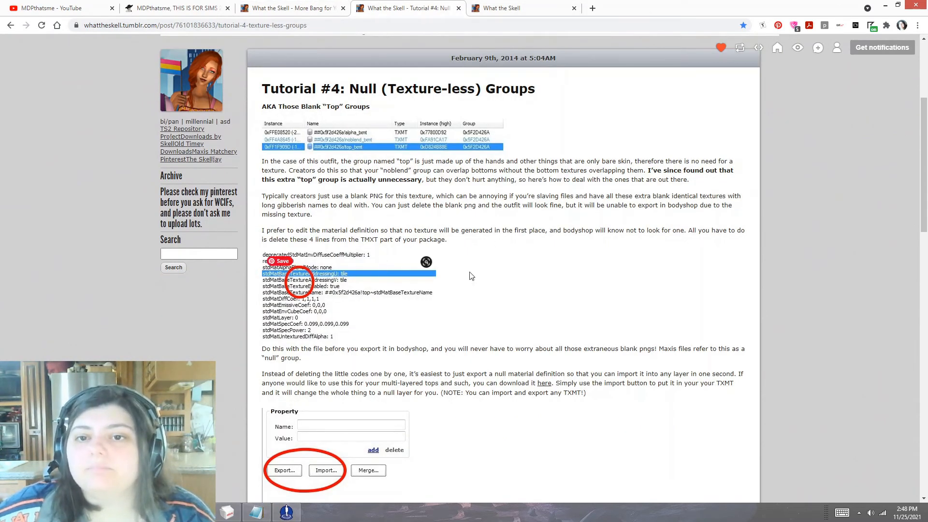
{"action": "scroll", "coordinate": [484, 299], "scroll_direction": "down", "scroll_amount": 3}
{"action": "scroll", "coordinate": [353, 194], "scroll_direction": "up", "scroll_amount": 2}
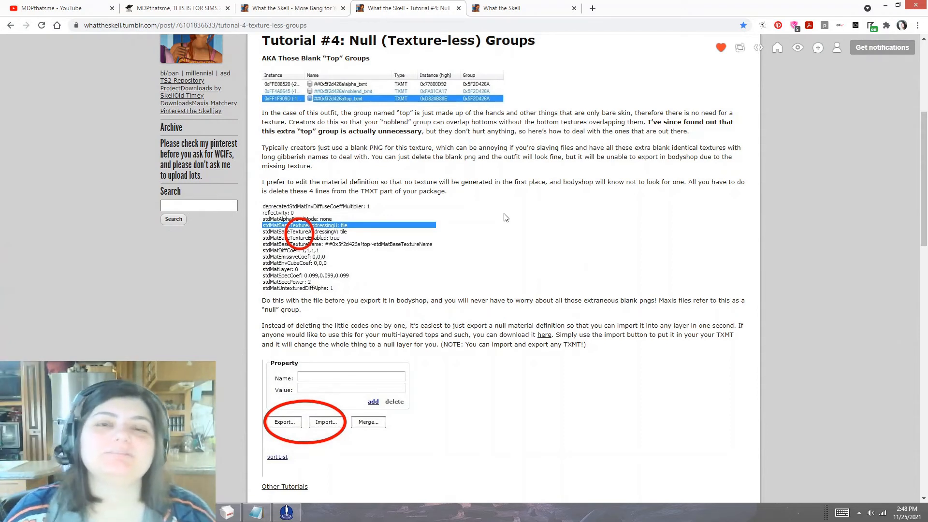
{"action": "left_click", "coordinate": [326, 5]}
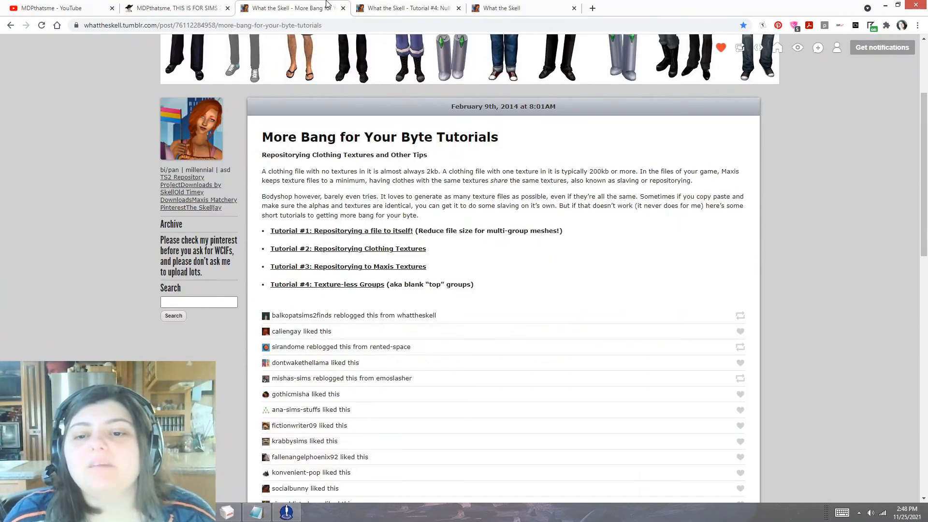
{"action": "left_click", "coordinate": [390, 7]}
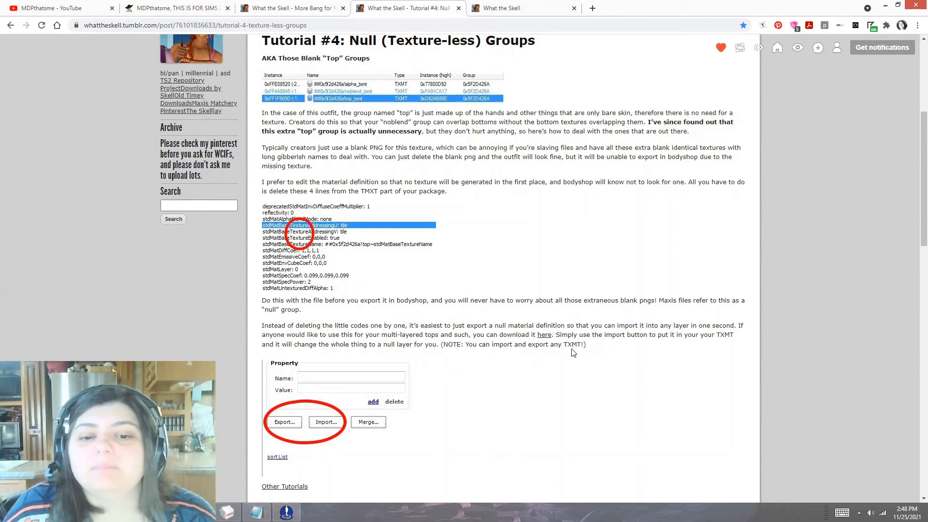
{"action": "left_click", "coordinate": [278, 6]}
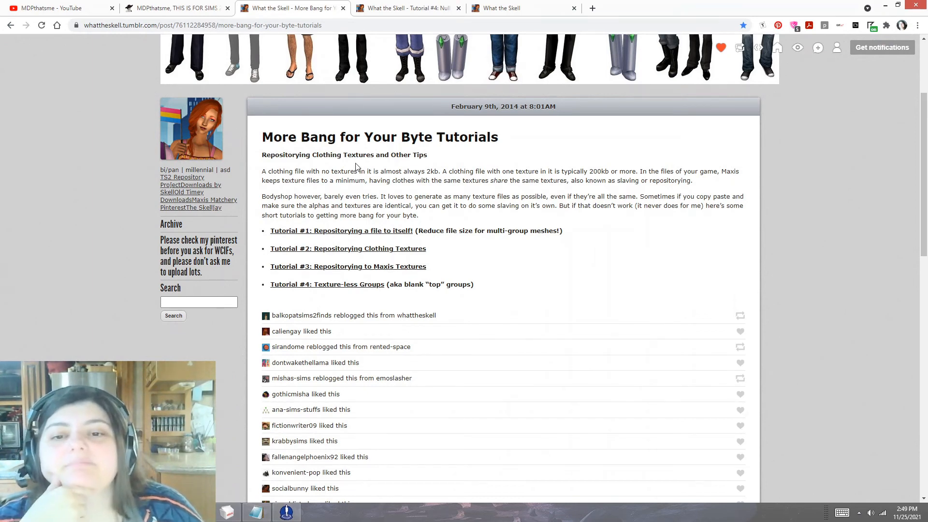
{"action": "left_click", "coordinate": [407, 14]}
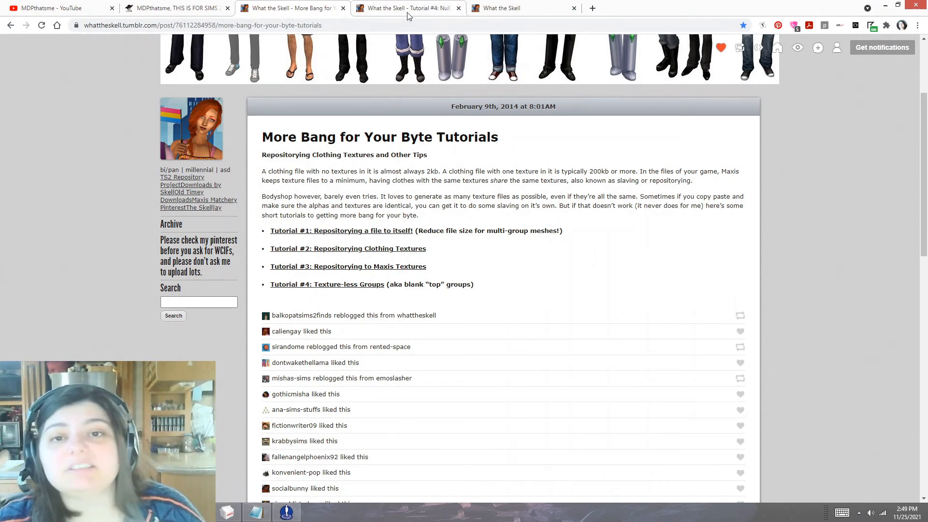
{"action": "scroll", "coordinate": [515, 348], "scroll_direction": "down", "scroll_amount": 2}
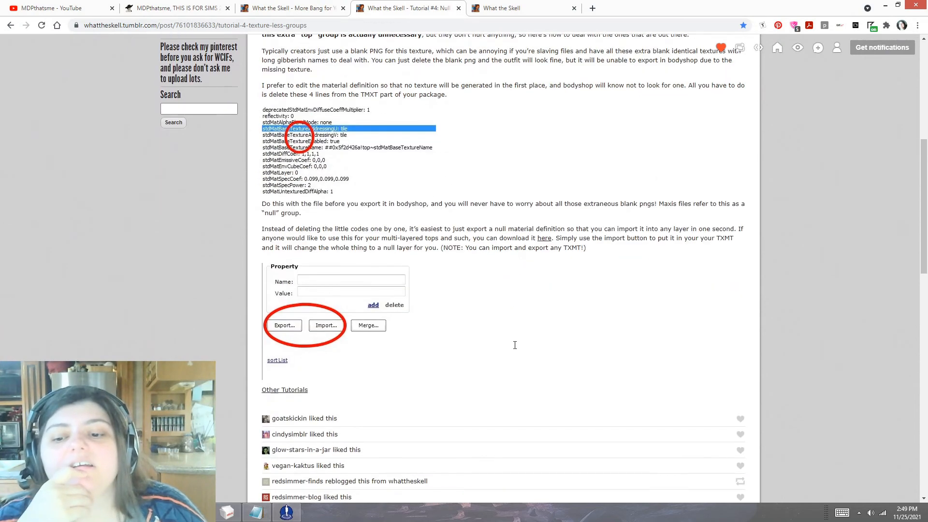
{"action": "scroll", "coordinate": [516, 348], "scroll_direction": "up", "scroll_amount": 4}
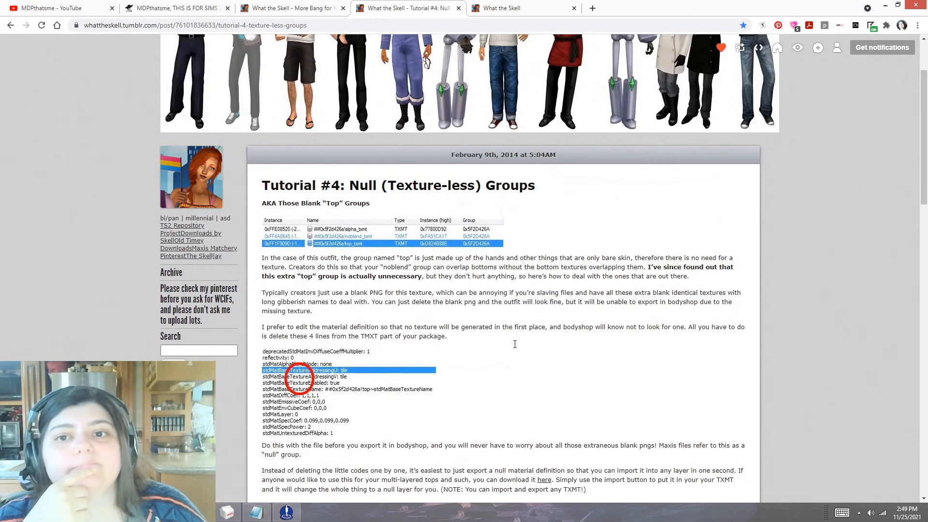
{"action": "scroll", "coordinate": [516, 348], "scroll_direction": "down", "scroll_amount": 2}
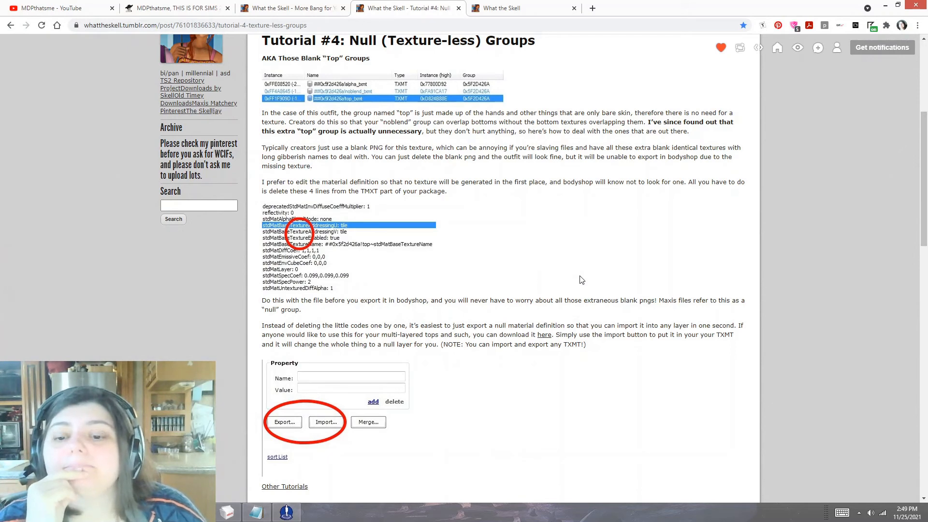
- Switch to The Sims 2 Body Shop and start a new clothing project showing the everyday outfits for adult females
{"action": "mouse_move", "coordinate": [288, 513]}
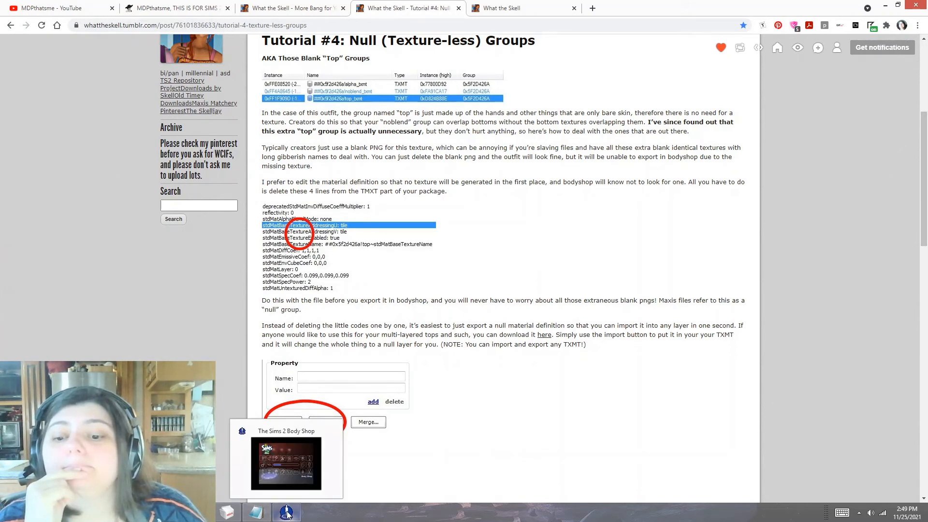
{"action": "mouse_move", "coordinate": [297, 461]}
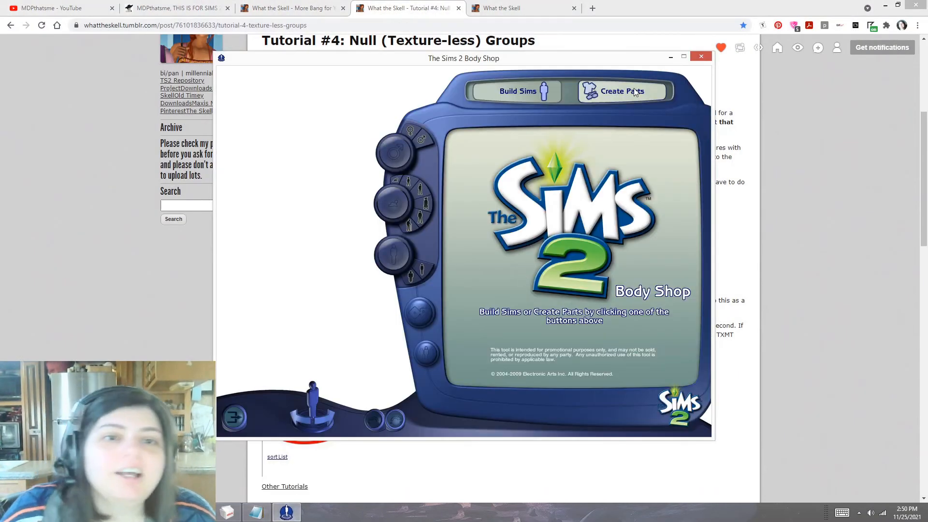
{"action": "left_click", "coordinate": [616, 95]}
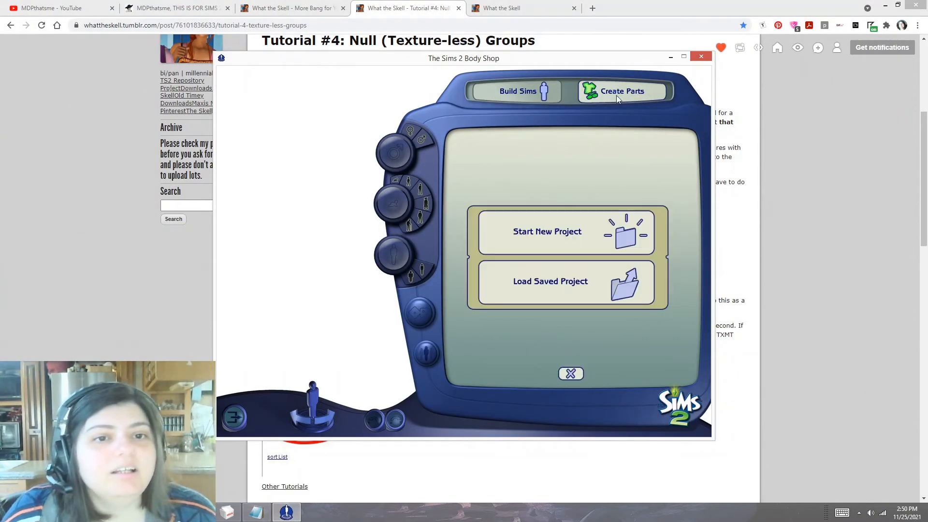
{"action": "left_click", "coordinate": [546, 242]}
{"action": "left_click", "coordinate": [547, 323]}
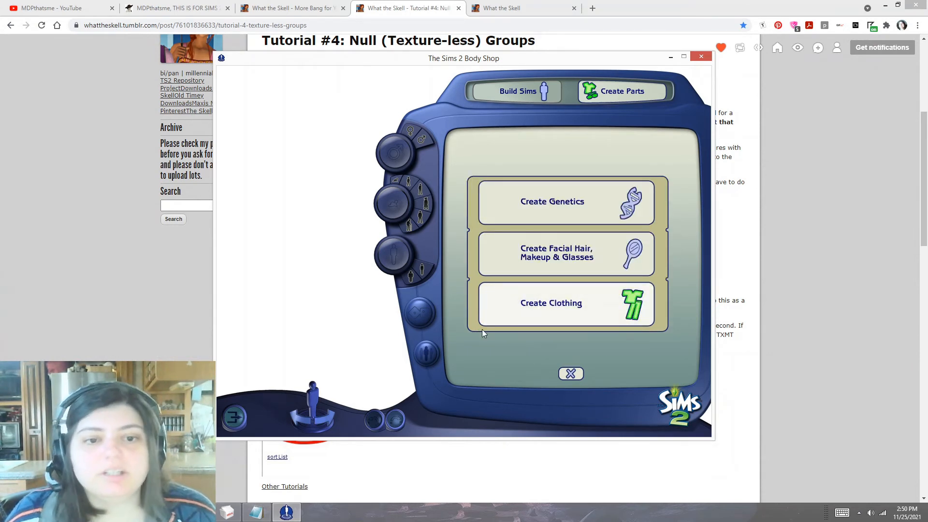
{"action": "left_click", "coordinate": [519, 160]}
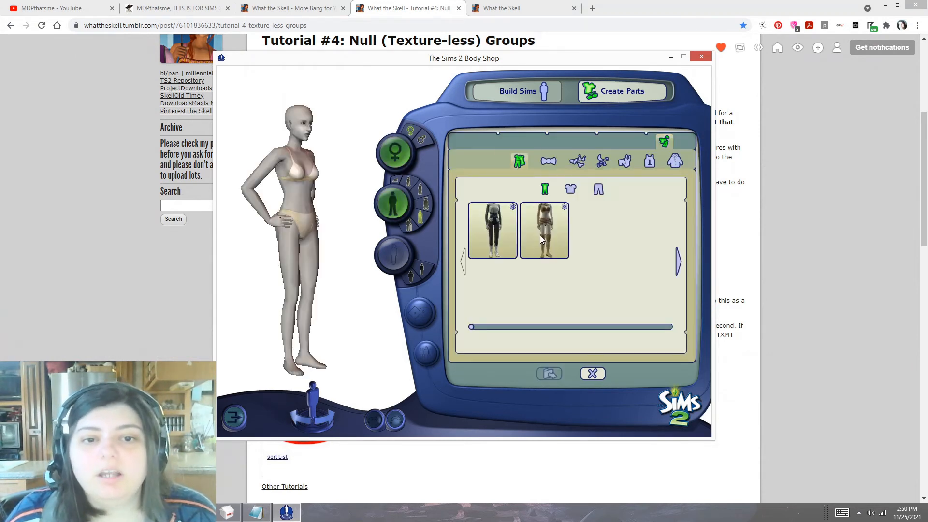
- Put the custom pink off-the-shoulder top on the adult female model and inspect it from the front and side
{"action": "left_click", "coordinate": [571, 188]}
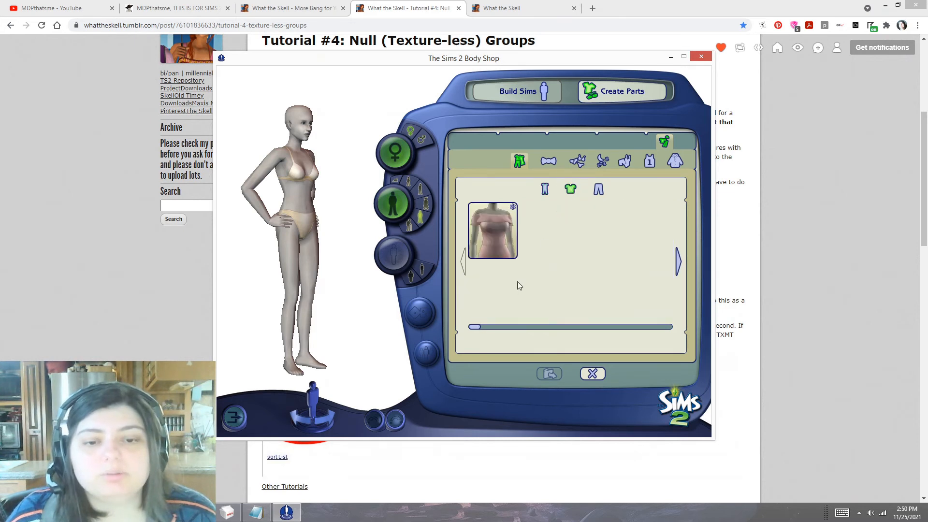
{"action": "left_click", "coordinate": [496, 227]}
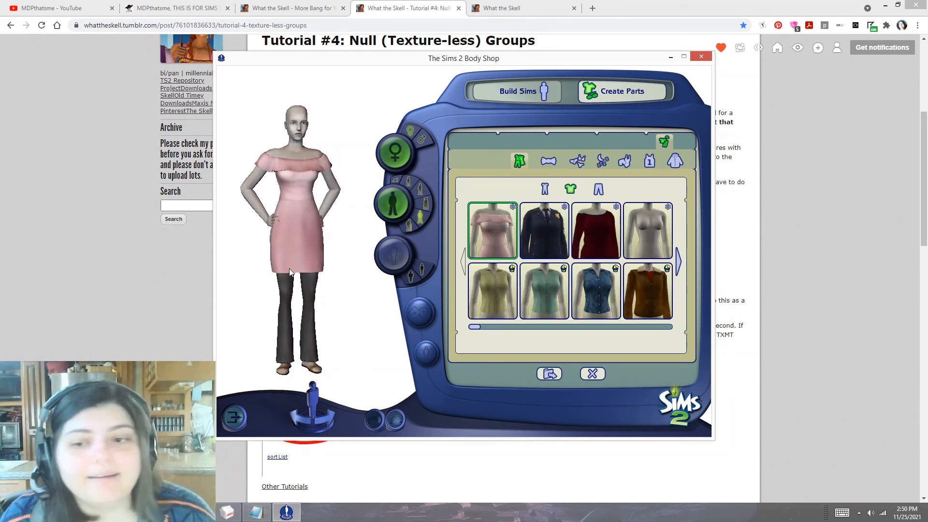
{"action": "left_click_drag", "start_coordinate": [290, 268], "coordinate": [357, 268]}
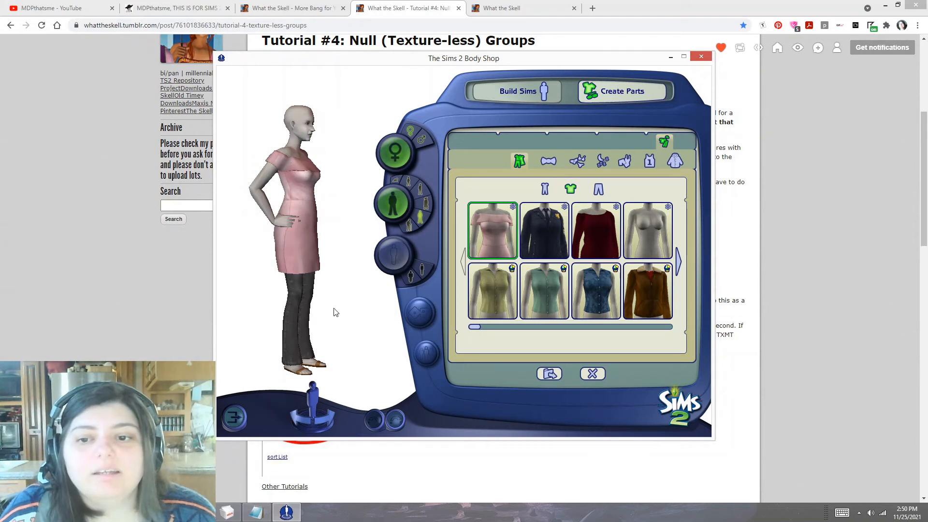
- Try the pink top with custom bottoms, including black boots, red trousers, the tan skirt and bare legs, turning the model to check the fit
{"action": "left_click", "coordinate": [599, 189]}
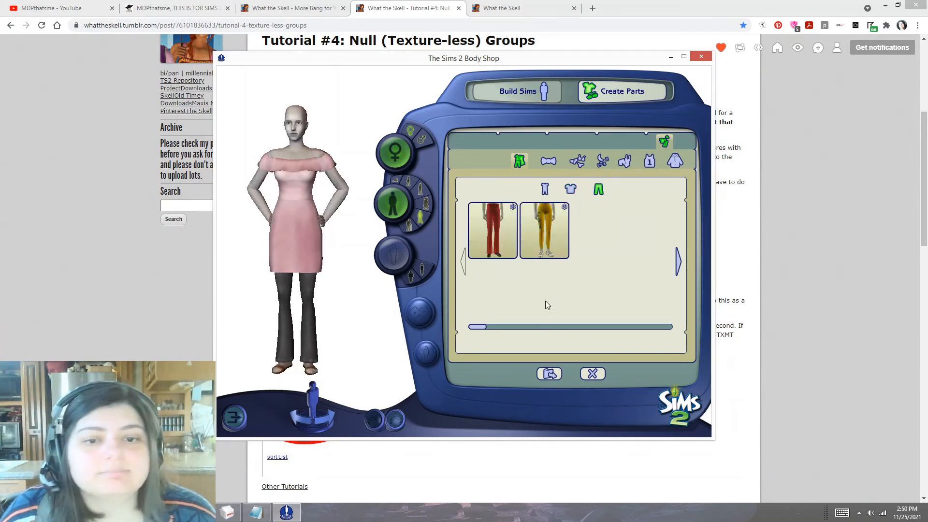
{"action": "left_click", "coordinate": [639, 229]}
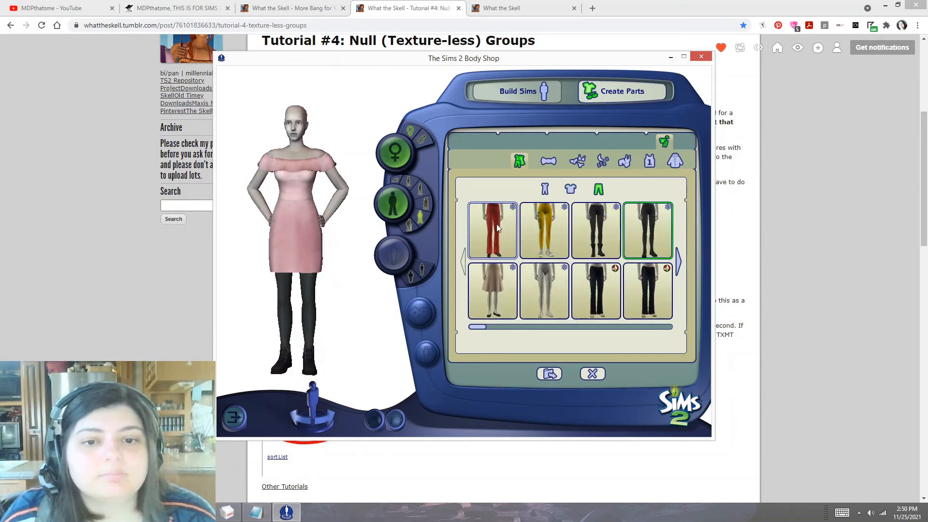
{"action": "left_click", "coordinate": [493, 242]}
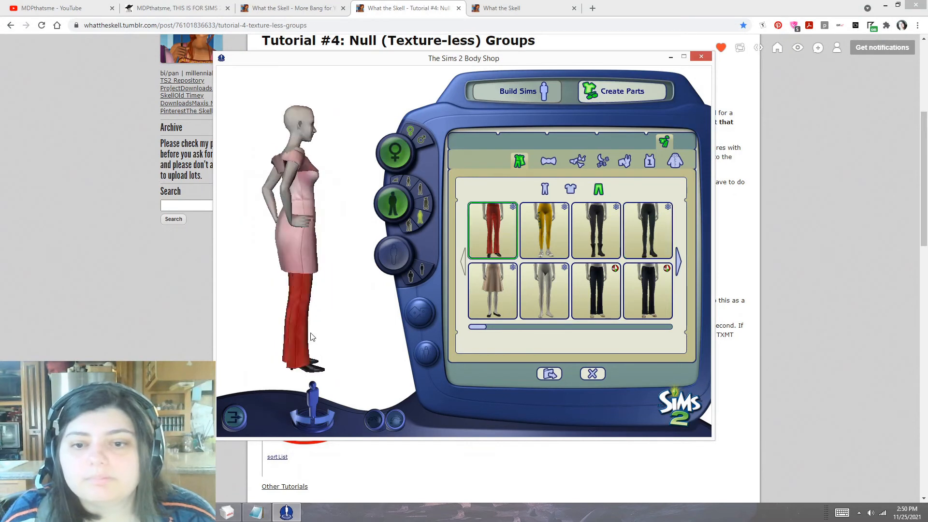
{"action": "left_click", "coordinate": [485, 300]}
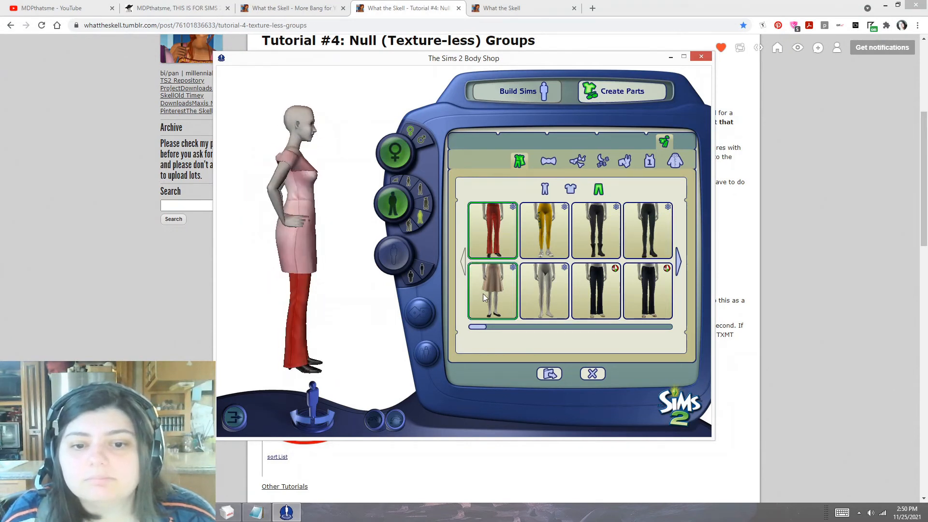
{"action": "mouse_move", "coordinate": [377, 300]}
{"action": "left_mouse_down"}
{"action": "mouse_move", "coordinate": [314, 299]}
{"action": "mouse_move", "coordinate": [377, 295]}
{"action": "left_mouse_up"}
{"action": "left_click", "coordinate": [658, 297]}
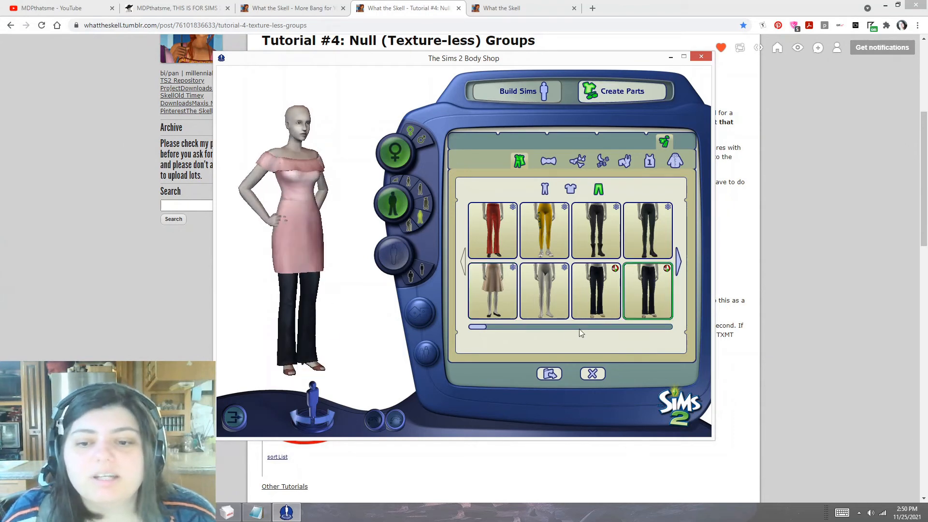
{"action": "left_click", "coordinate": [544, 290]}
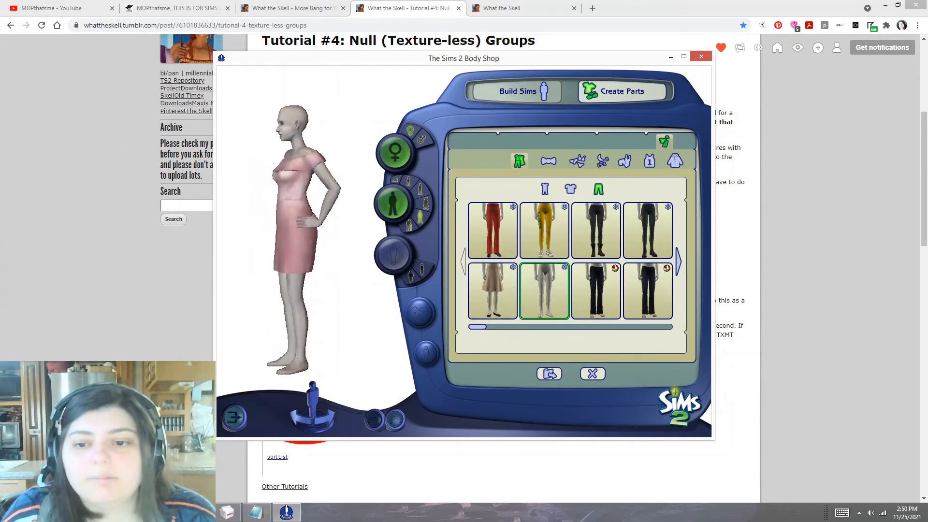
- Check the pink top over the long green skirt, slim and flared black trousers, and knee-length denim shorts from several angles
{"action": "left_click", "coordinate": [619, 326]}
{"action": "left_click", "coordinate": [646, 231]}
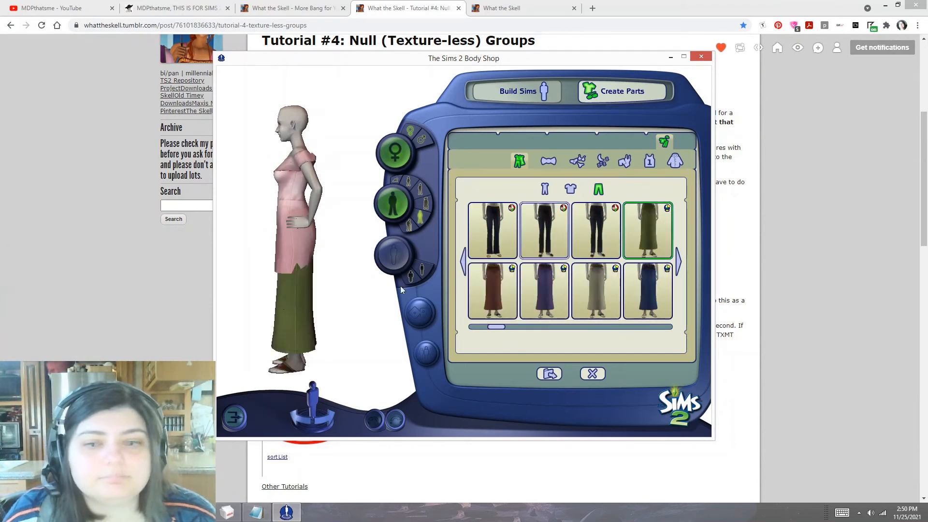
{"action": "left_click", "coordinate": [549, 216]}
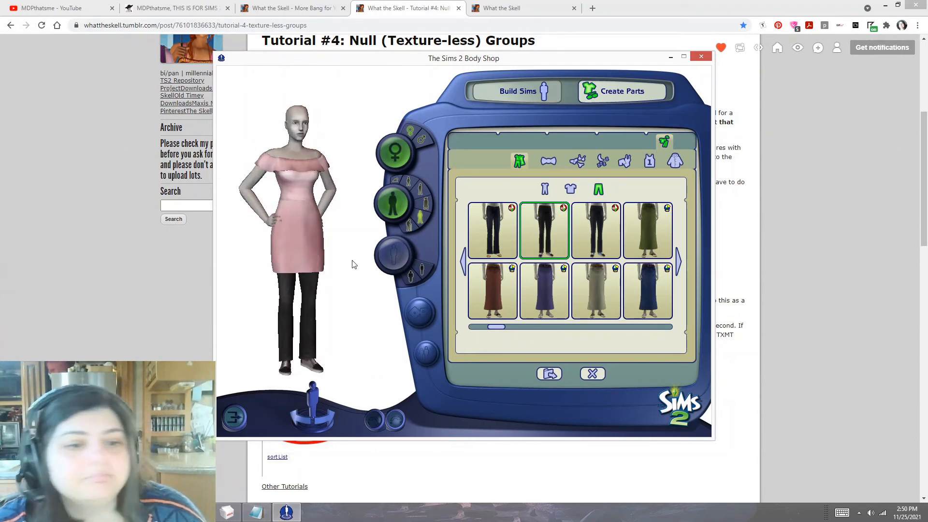
{"action": "left_click", "coordinate": [626, 329]}
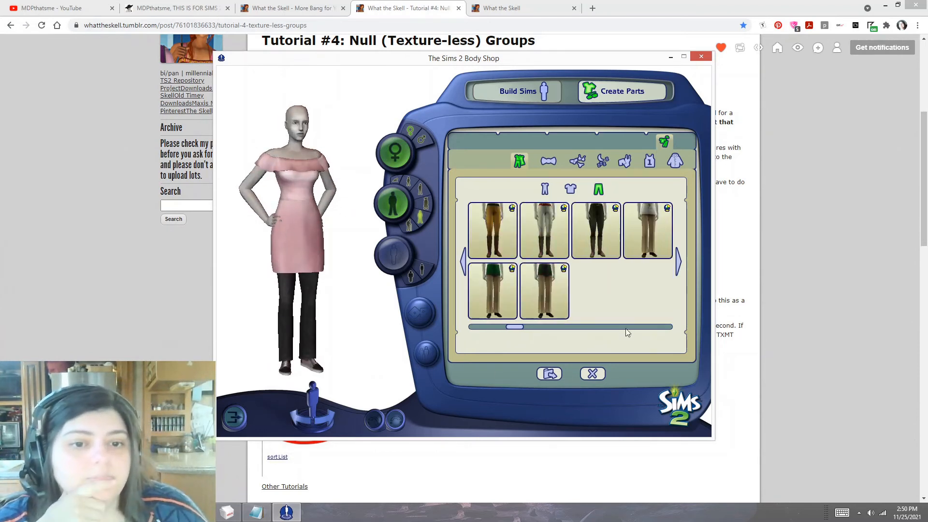
{"action": "left_click", "coordinate": [648, 293]}
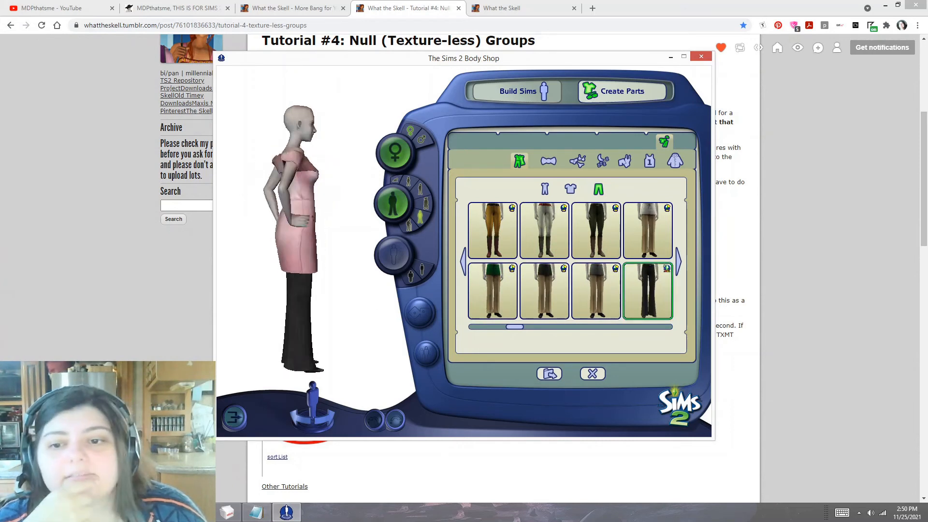
{"action": "left_click", "coordinate": [613, 327]}
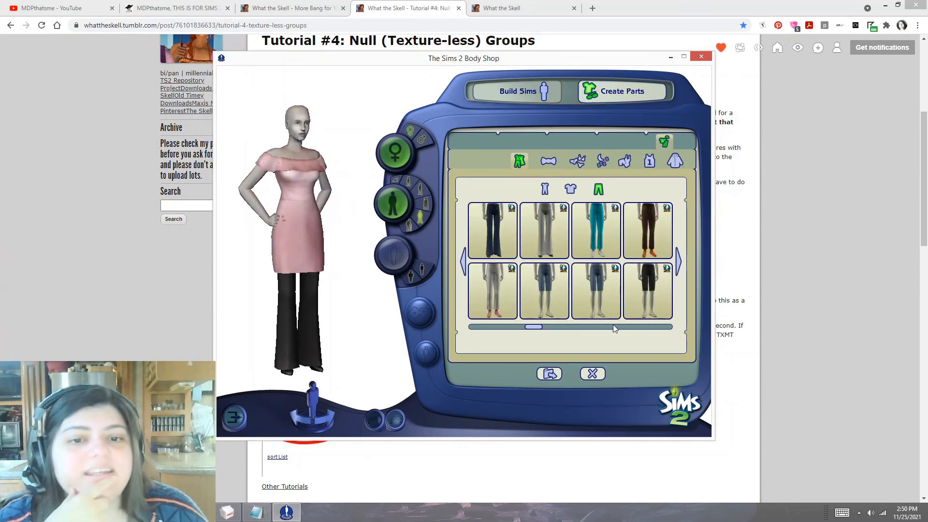
{"action": "left_click", "coordinate": [593, 292]}
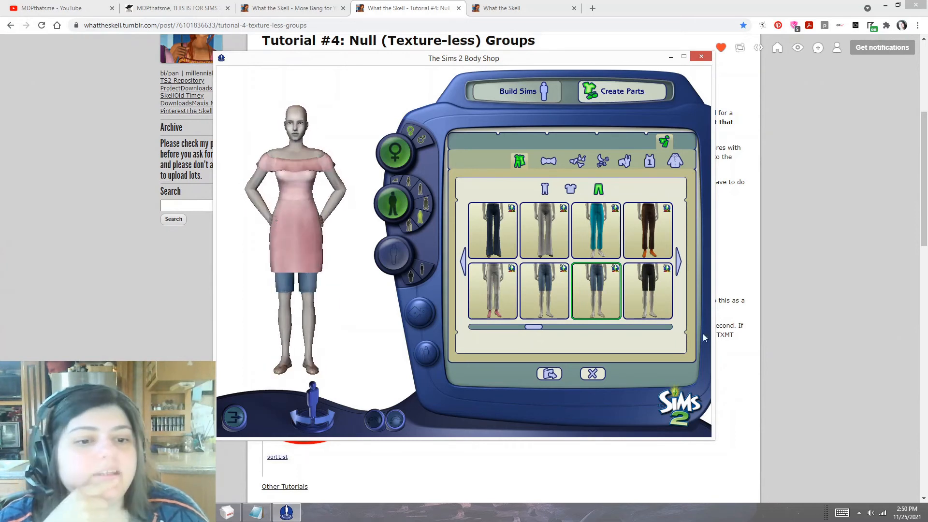
- Compare the pink top over pink and red cropped trousers, tan cargo trousers and flared blue jeans, viewing the model all round
{"action": "left_click", "coordinate": [657, 327]}
{"action": "left_click", "coordinate": [657, 327]}
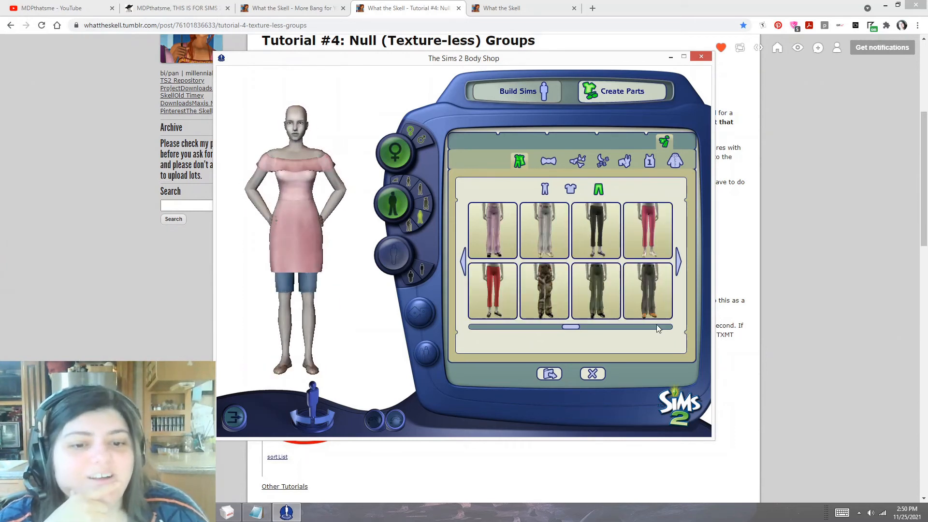
{"action": "left_click", "coordinate": [633, 220]}
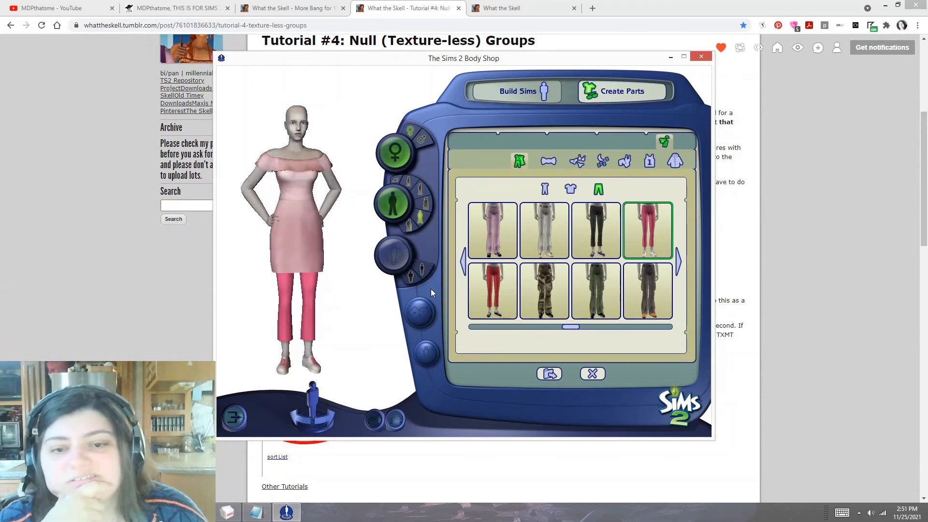
{"action": "left_click", "coordinate": [495, 303]}
{"action": "left_click", "coordinate": [661, 325]}
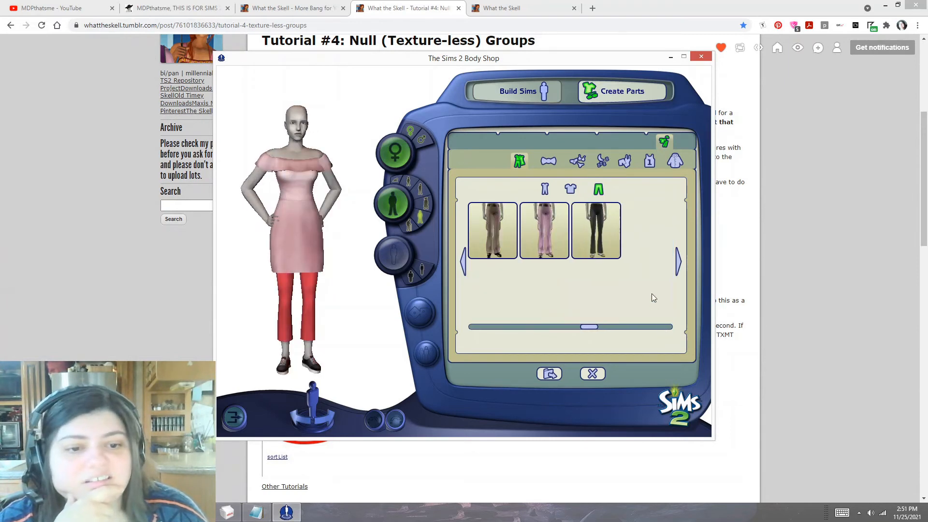
{"action": "left_click", "coordinate": [488, 219]}
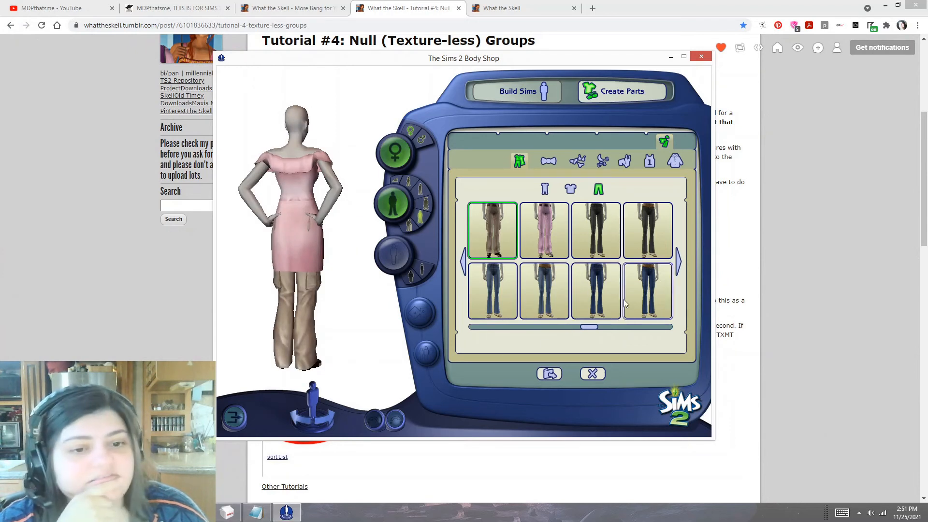
{"action": "left_click_drag", "start_coordinate": [275, 314], "coordinate": [609, 291]}
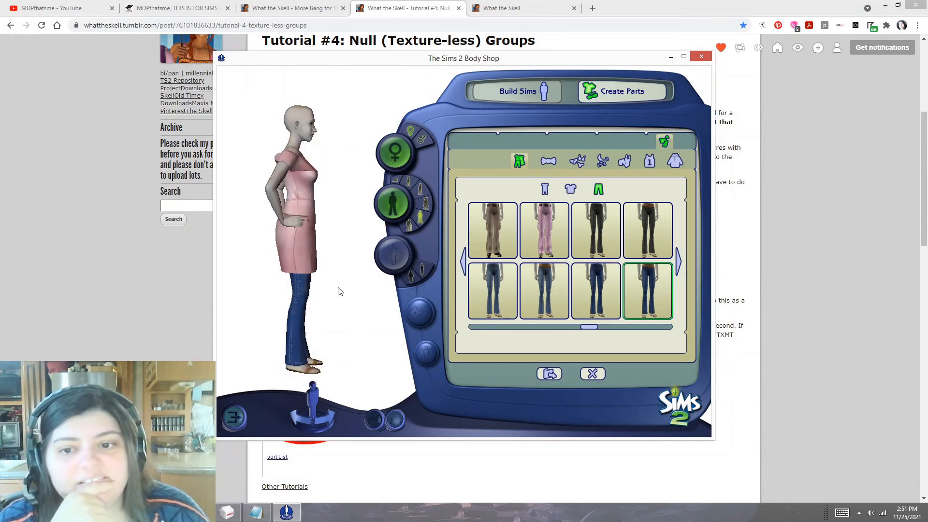
{"action": "left_click_drag", "start_coordinate": [325, 288], "coordinate": [278, 290]}
- Put short black shorts under the pink top and turn the model to inspect the hem as a dress
{"action": "left_click", "coordinate": [631, 326]}
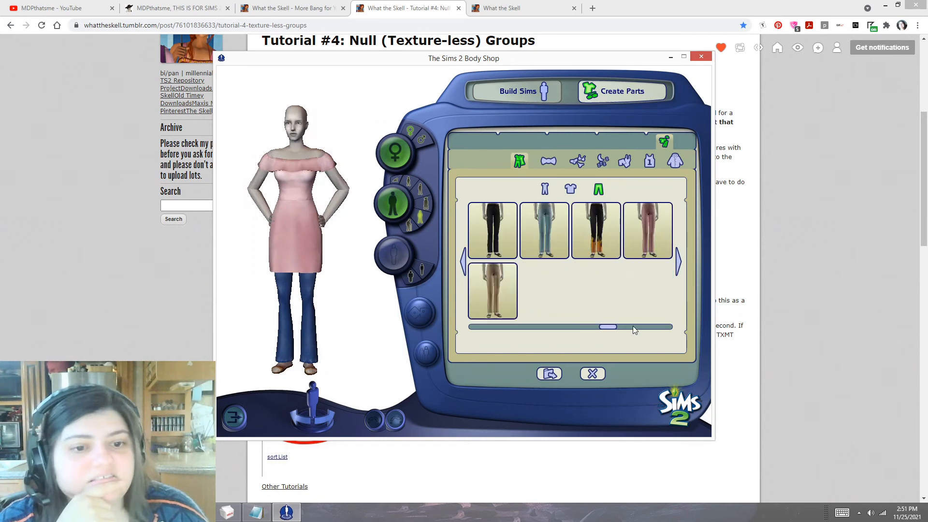
{"action": "left_click", "coordinate": [640, 327]}
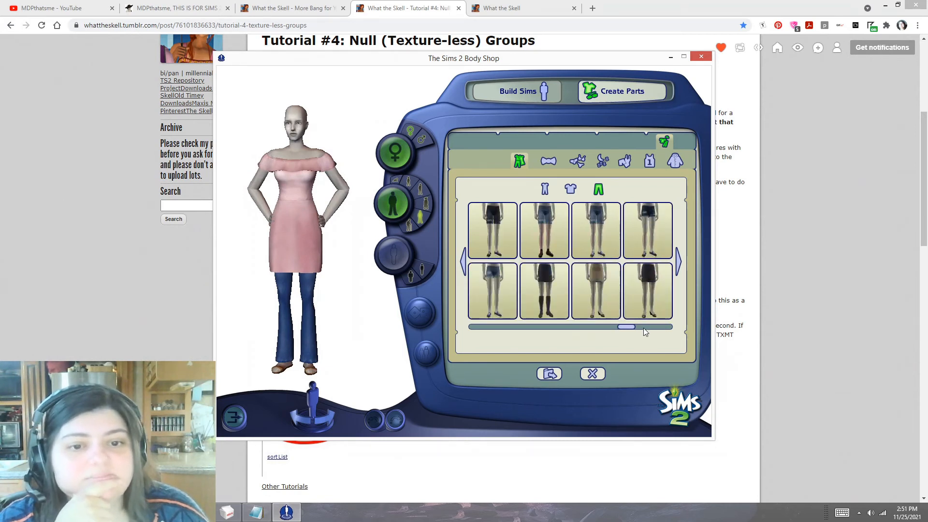
{"action": "left_click", "coordinate": [647, 231]}
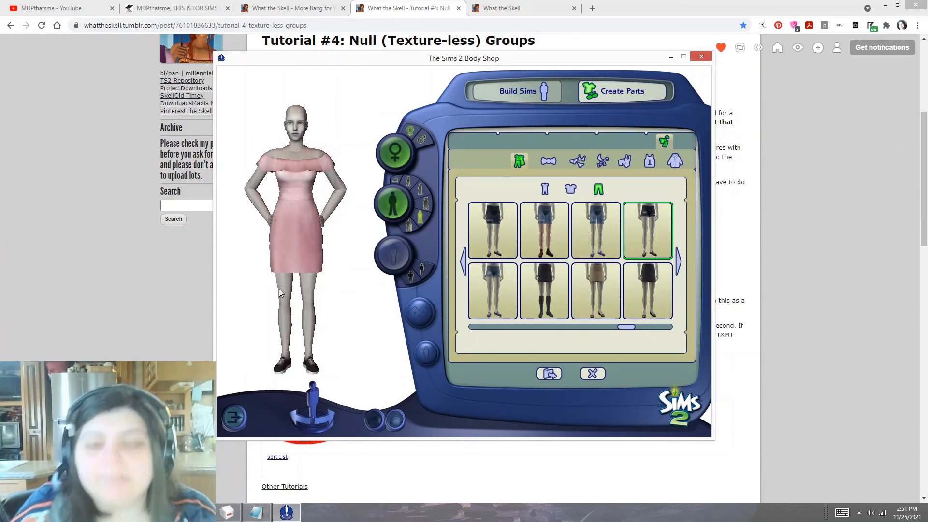
{"action": "mouse_move", "coordinate": [279, 288]}
{"action": "left_mouse_down"}
{"action": "mouse_move", "coordinate": [357, 289]}
{"action": "mouse_move", "coordinate": [261, 289]}
{"action": "mouse_move", "coordinate": [314, 288]}
{"action": "mouse_move", "coordinate": [296, 289]}
{"action": "left_mouse_up"}
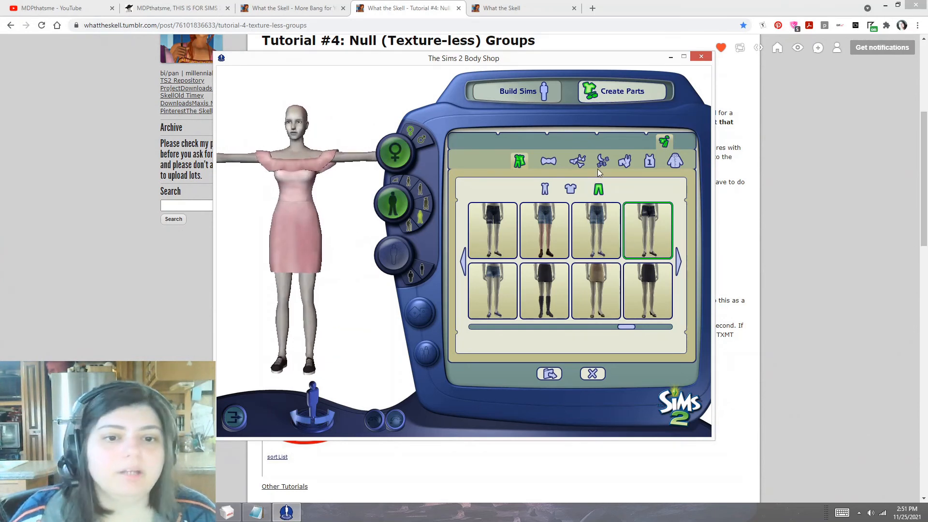
- Export the pink off-the-shoulder top's textures as a new project named dress
{"action": "left_click", "coordinate": [570, 188]}
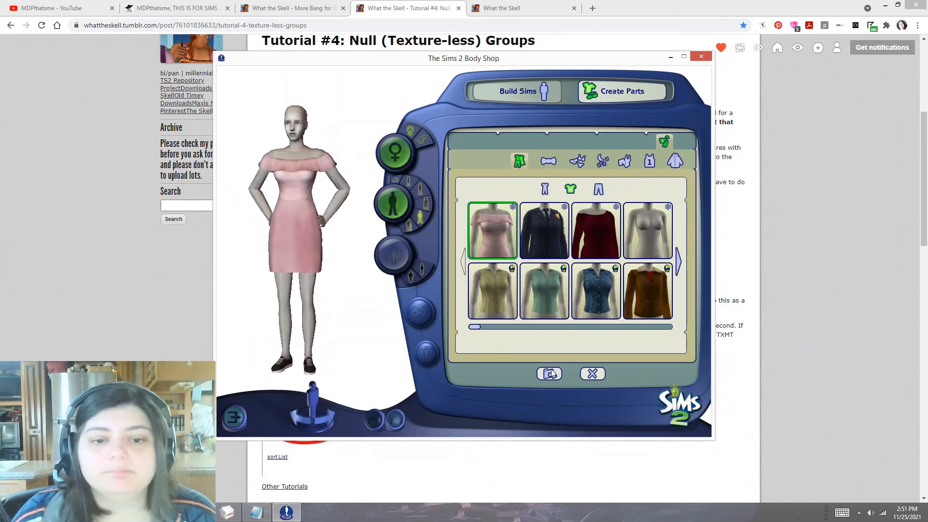
{"action": "left_click", "coordinate": [551, 374]}
{"action": "left_click", "coordinate": [524, 245]}
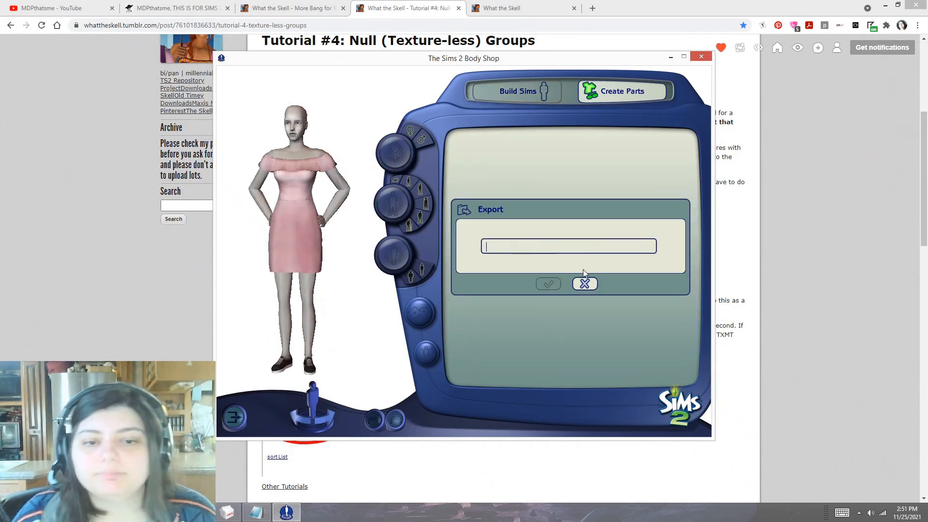
{"action": "type", "text": "dress"}
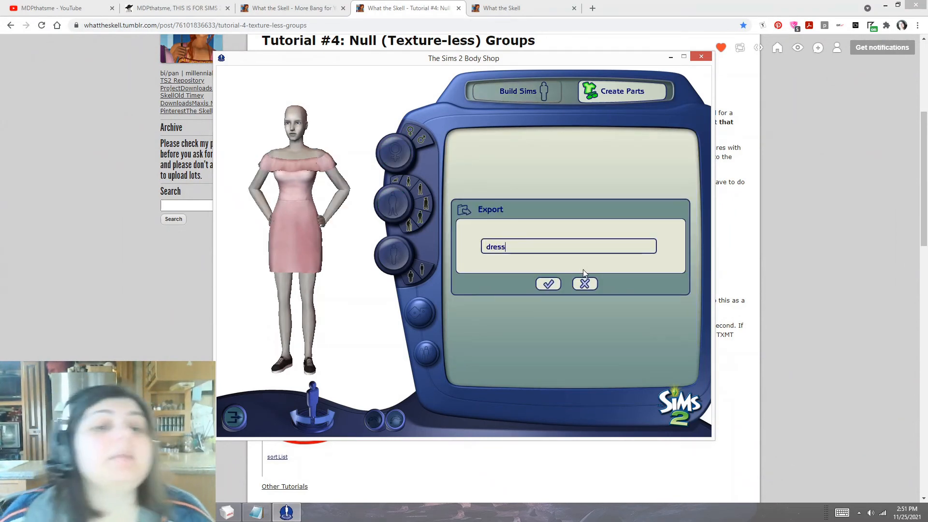
{"action": "left_click", "coordinate": [548, 283]}
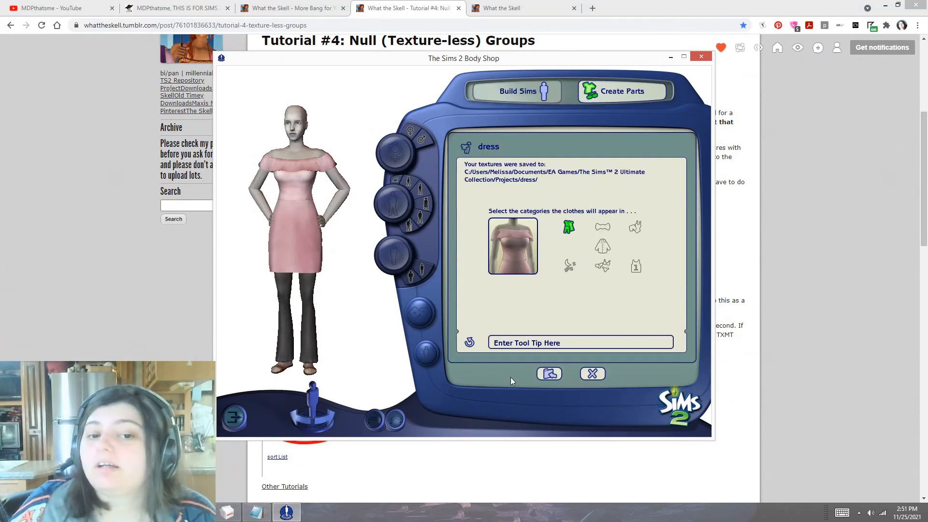
- Set the top's tooltip to MDP_AF_OffShoulderCocktail_TOP_pink, keep it in the everyday category and import it to the game
{"action": "left_click", "coordinate": [527, 342]}
{"action": "type", "text": "MDP_AF_OffShoulderCocktail_TOPMESH"}
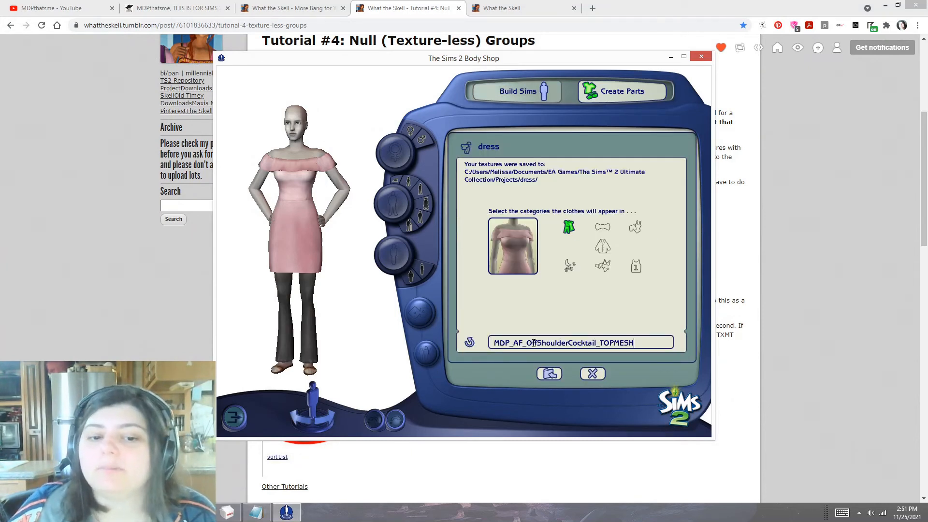
{"action": "key", "text": "BackSpace"}
{"action": "key", "text": "BackSpace"}
{"action": "key", "text": "BackSpace"}
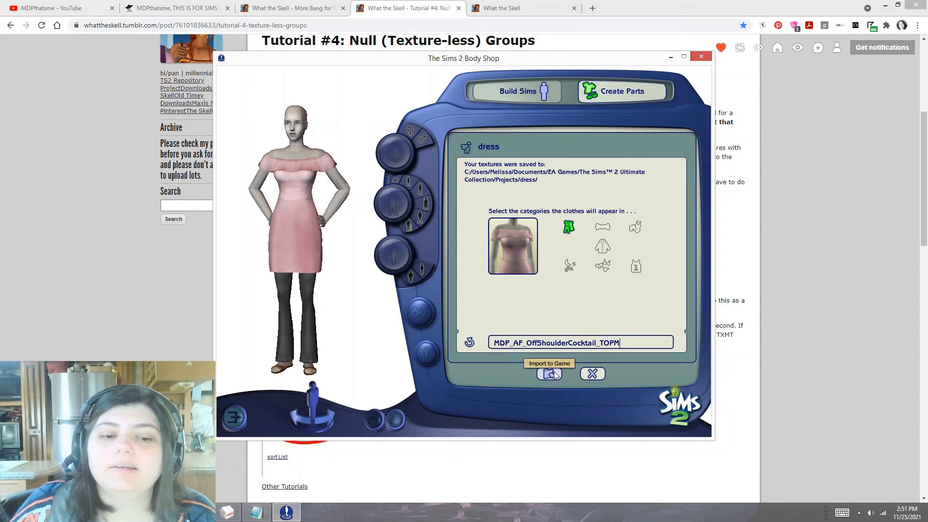
{"action": "key", "text": "BackSpace"}
{"action": "type", "text": "_p"}
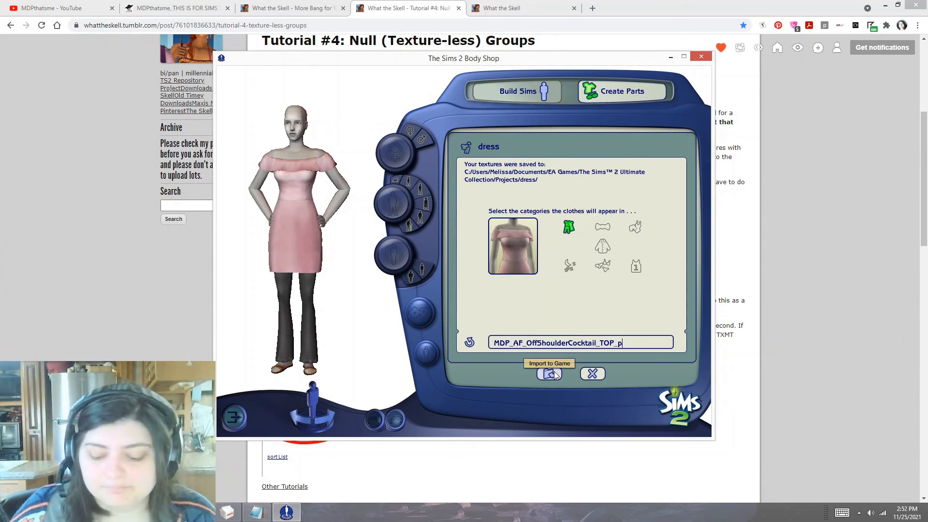
{"action": "type", "text": "imk"}
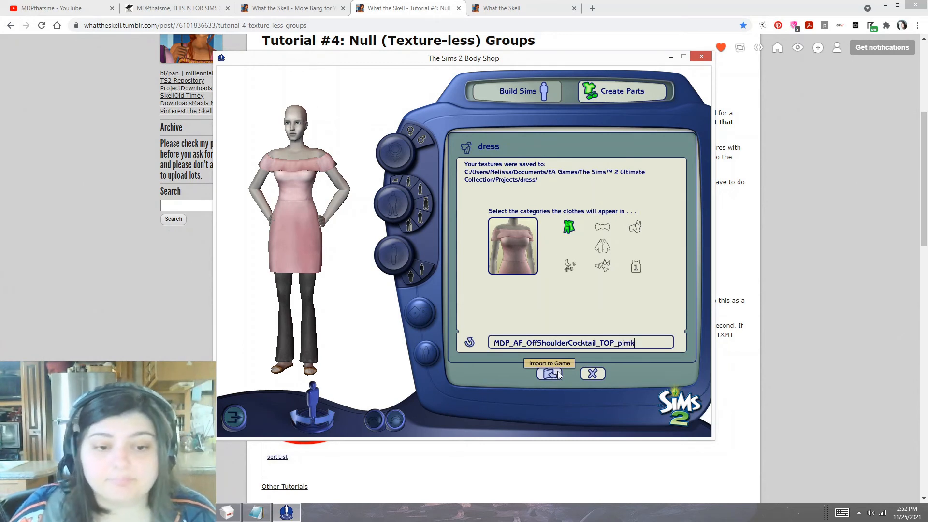
{"action": "key", "text": "BackSpace"}
{"action": "key", "text": "BackSpace"}
{"action": "type", "text": "nk"}
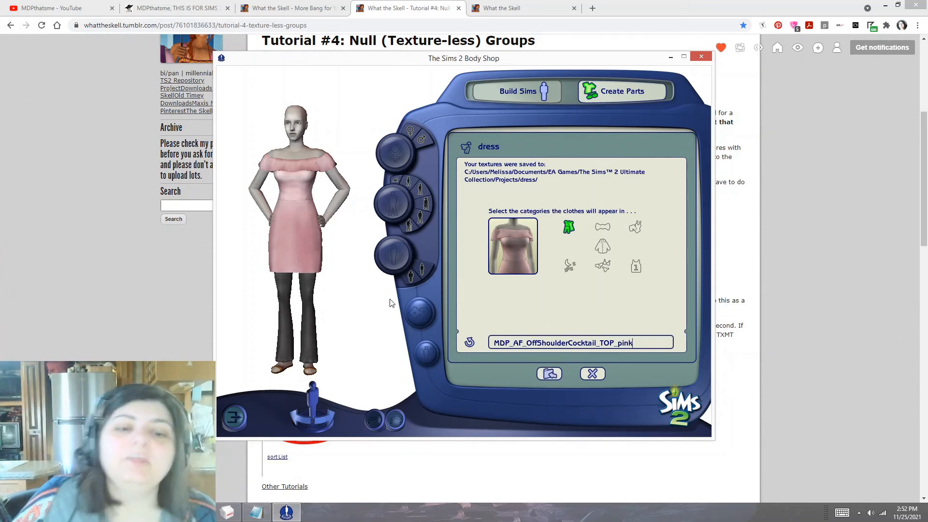
{"action": "left_click", "coordinate": [547, 373]}
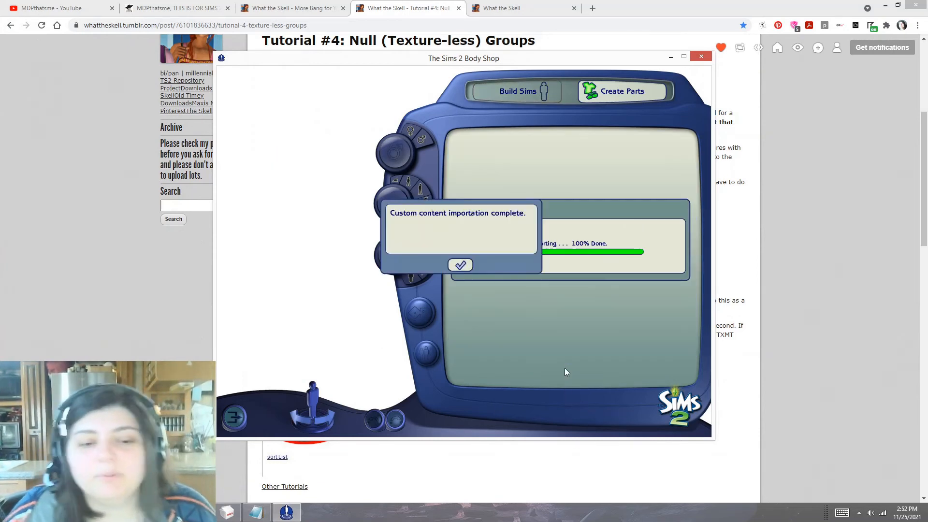
{"action": "left_click", "coordinate": [466, 268]}
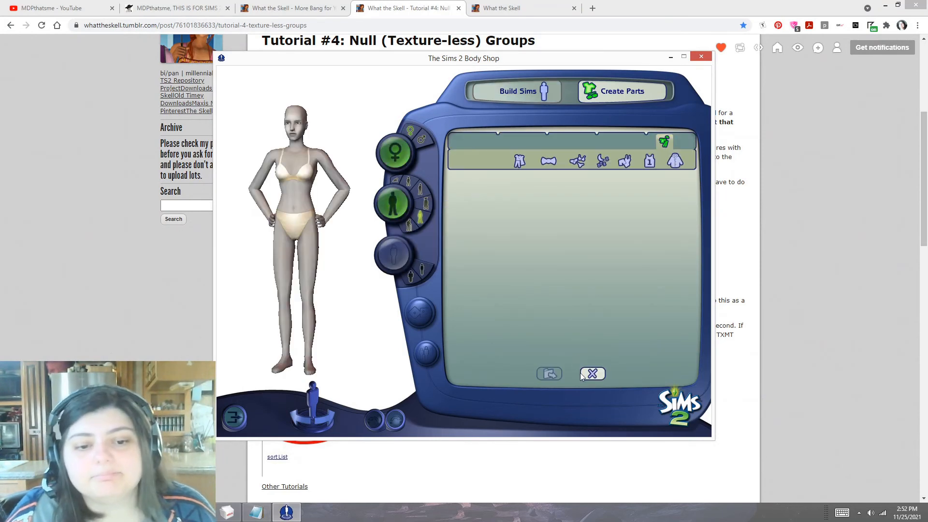
- Leave part creation and quit The Sims 2 Body Shop
{"action": "left_click", "coordinate": [580, 376]}
{"action": "left_click", "coordinate": [578, 378]}
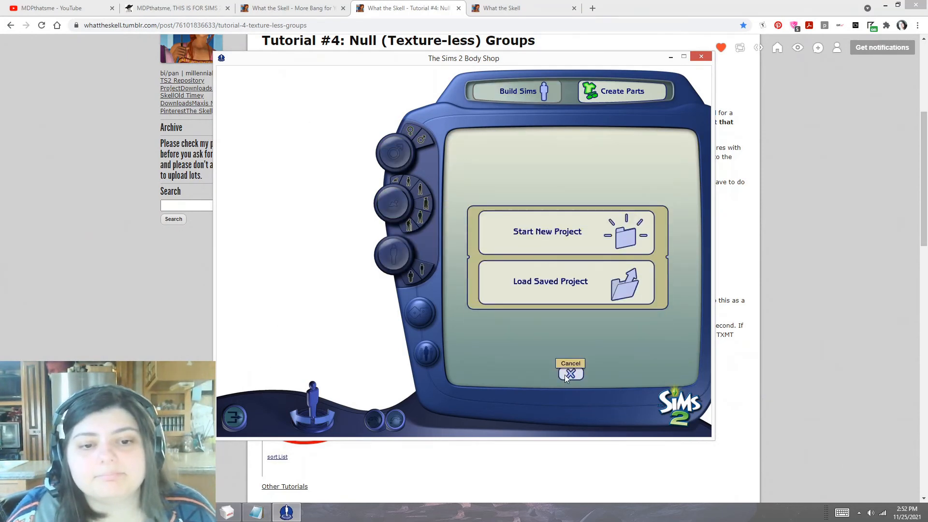
{"action": "left_click", "coordinate": [568, 378]}
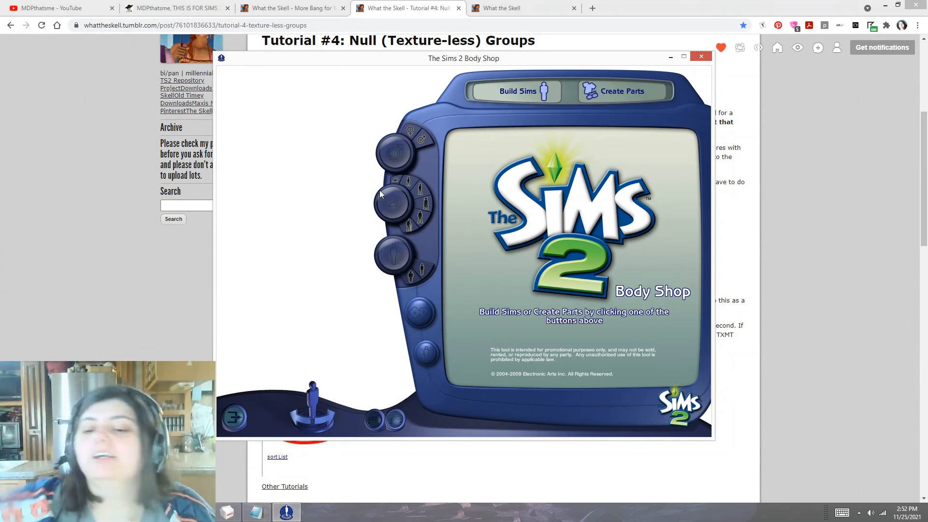
{"action": "left_click", "coordinate": [238, 418]}
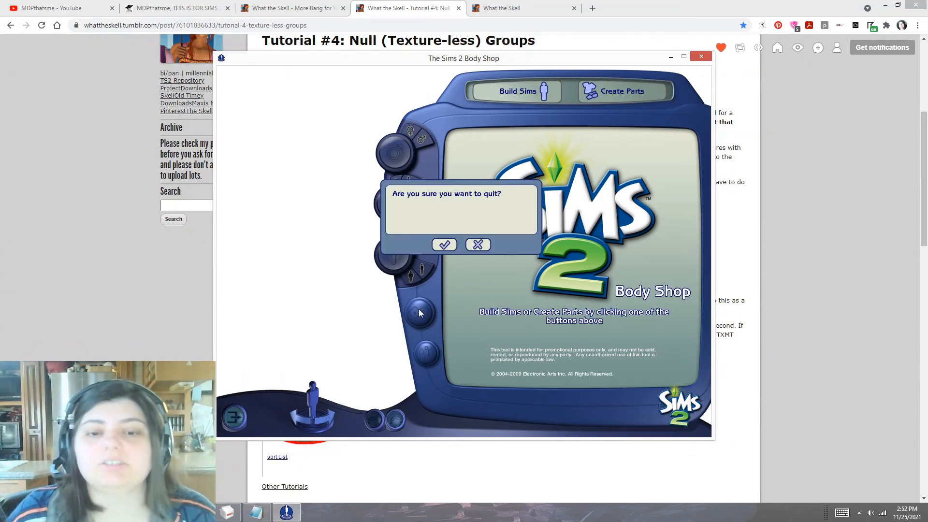
{"action": "left_click", "coordinate": [441, 243]}
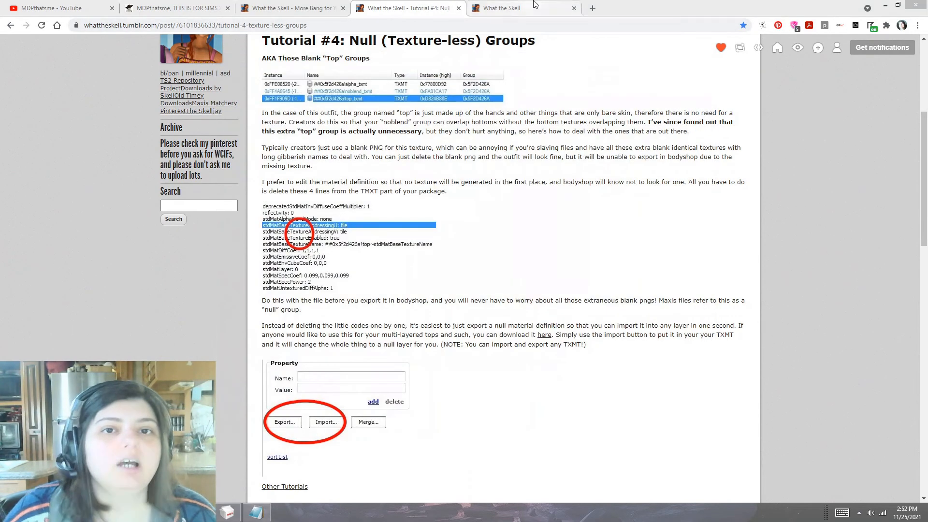
- Minimise the browser, switch to The Sims 2 Ultimate Collection folder and launch Sims2Pack Clean Installer
{"action": "left_click", "coordinate": [535, 3]}
{"action": "left_click", "coordinate": [886, 4]}
{"action": "left_click", "coordinate": [273, 306]}
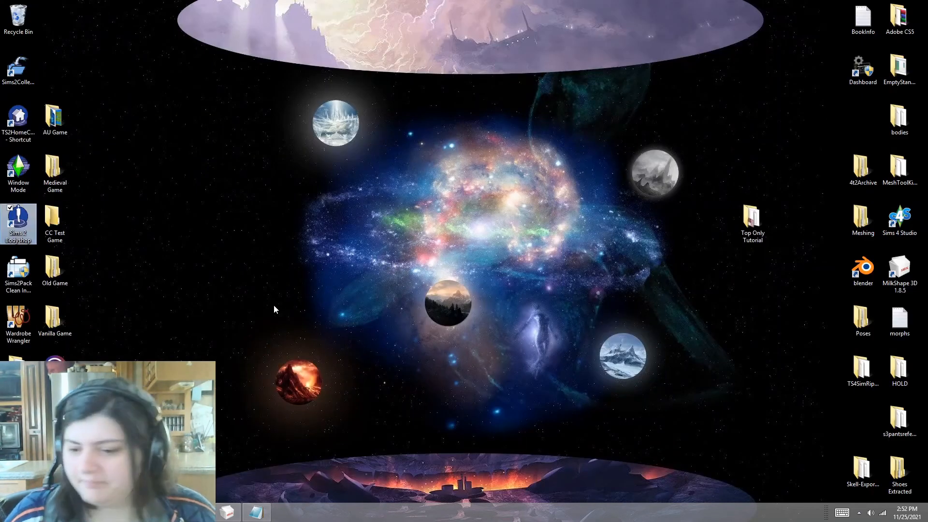
{"action": "mouse_move", "coordinate": [197, 512]}
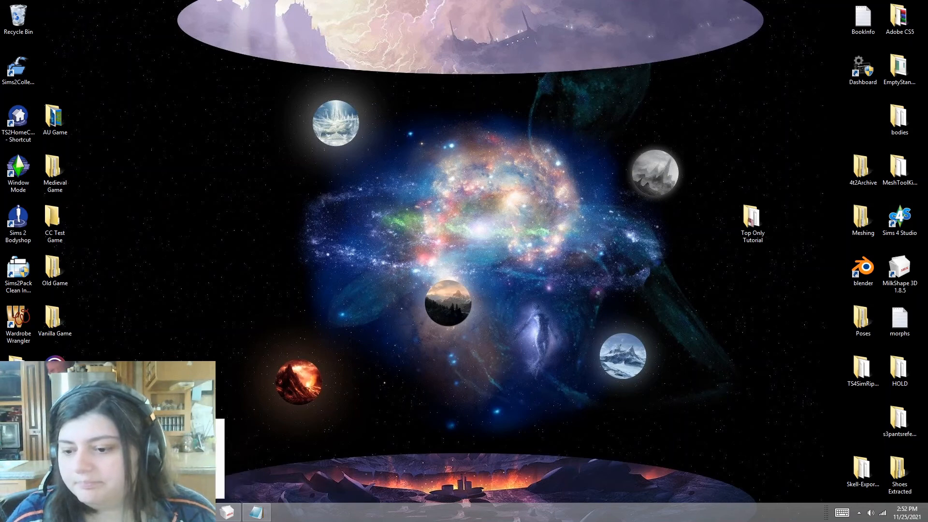
{"action": "left_click", "coordinate": [168, 513]}
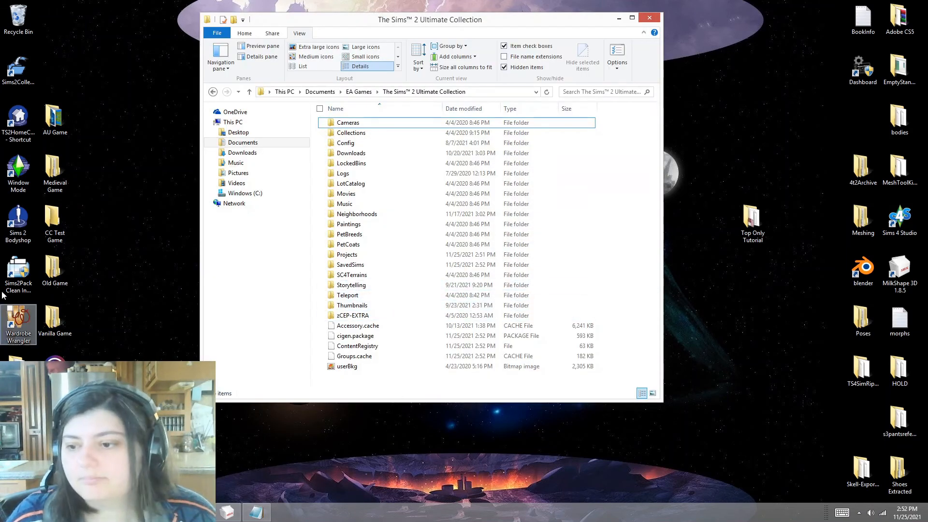
{"action": "left_click", "coordinate": [16, 278]}
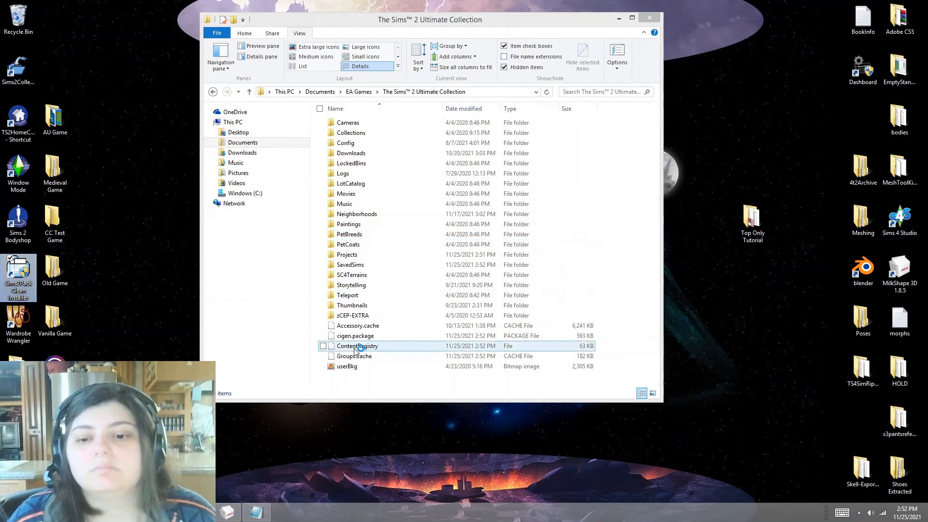
- Delete cigen.package from the game's documents folder, and delete the AFtop2 and AFpants packages from SavedSims
{"action": "left_click", "coordinate": [396, 336]}
{"action": "key", "text": "Delete"}
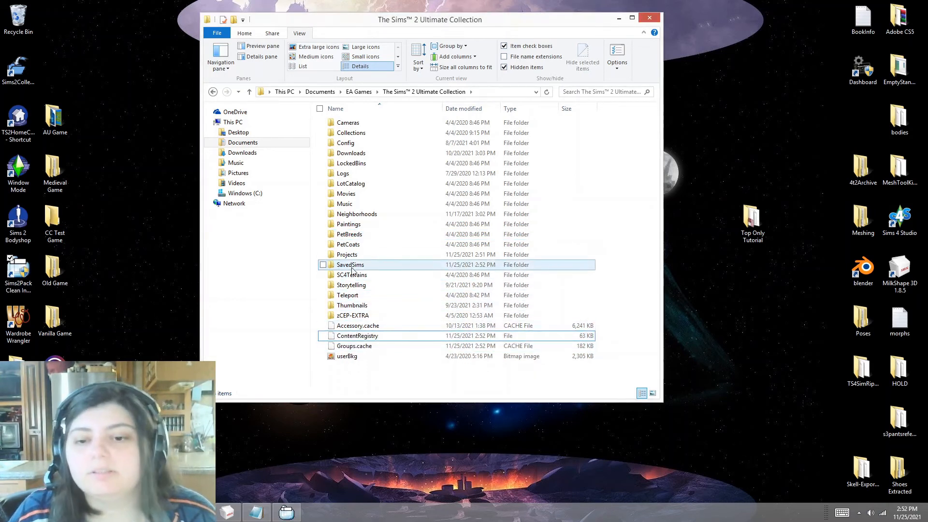
{"action": "left_click", "coordinate": [389, 264]}
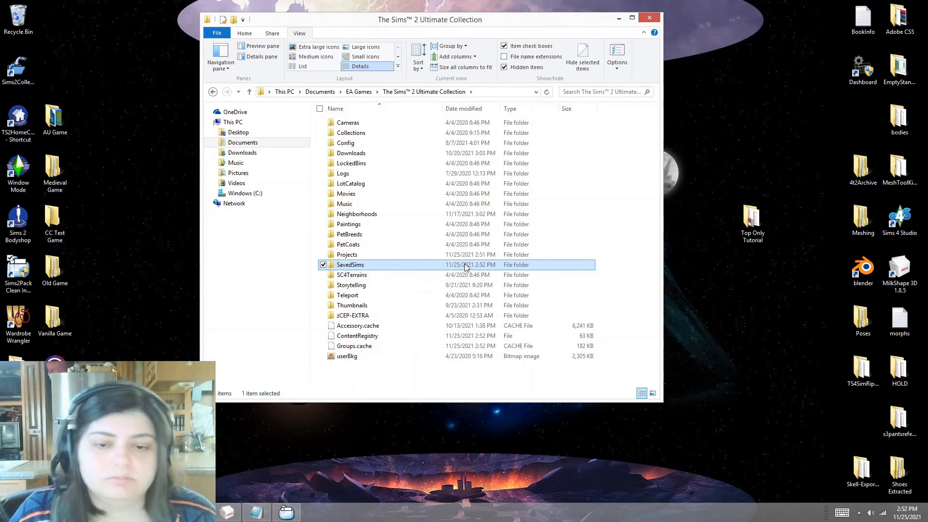
{"action": "double_click", "coordinate": [398, 265]}
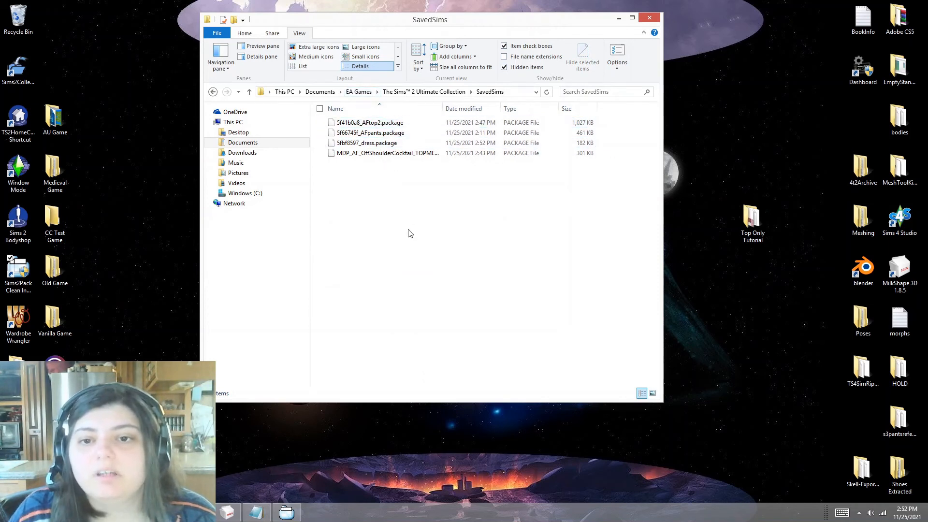
{"action": "left_click", "coordinate": [364, 142]}
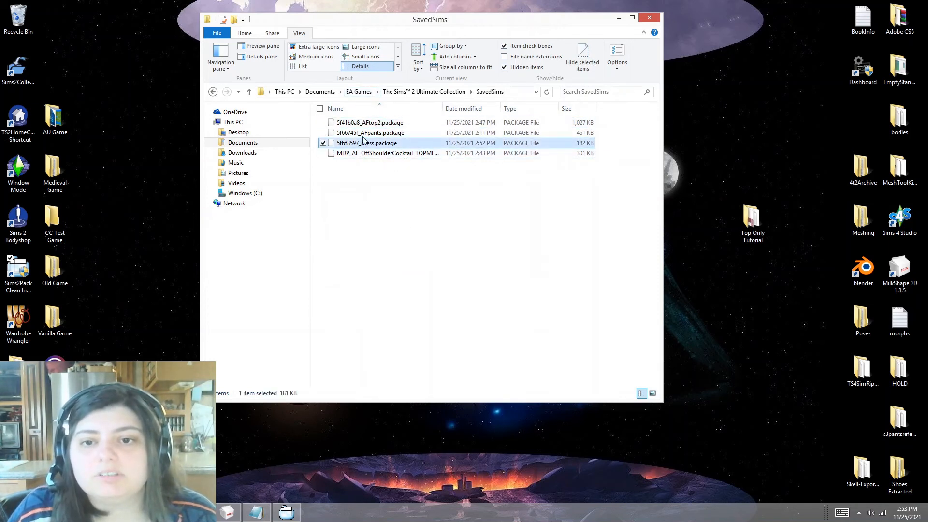
{"action": "left_click", "coordinate": [331, 133]}
{"action": "left_click", "coordinate": [331, 123]}
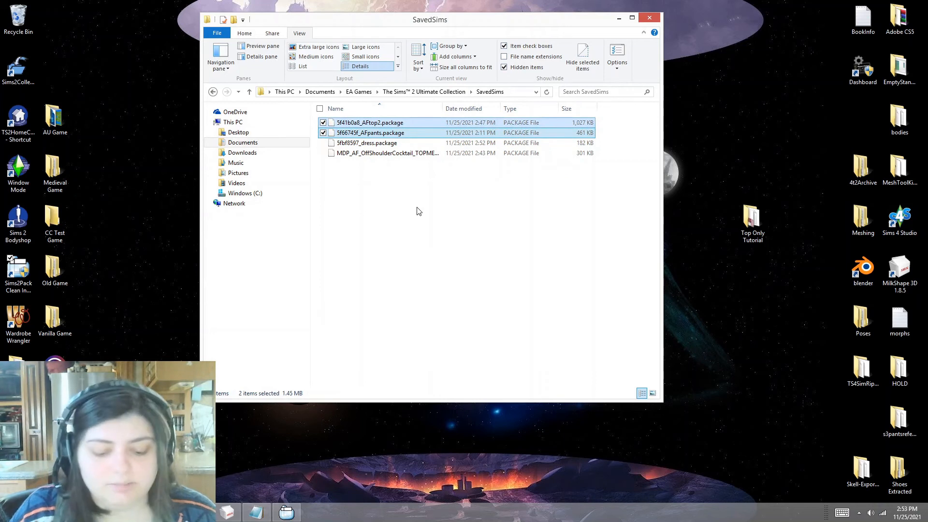
{"action": "key", "text": "Delete"}
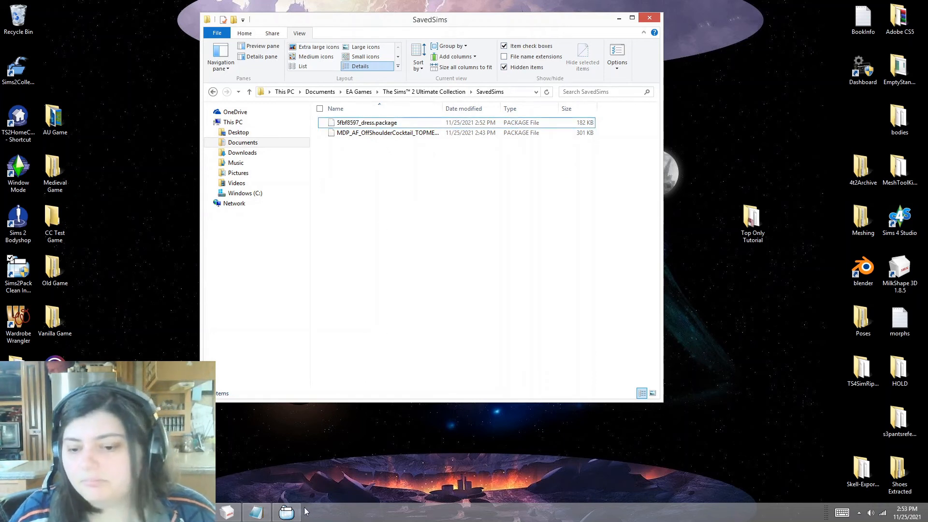
- Switch to Sims2Pack Clean Installer and load the SavedSims directory
{"action": "left_click", "coordinate": [286, 512]}
{"action": "left_click", "coordinate": [524, 167]}
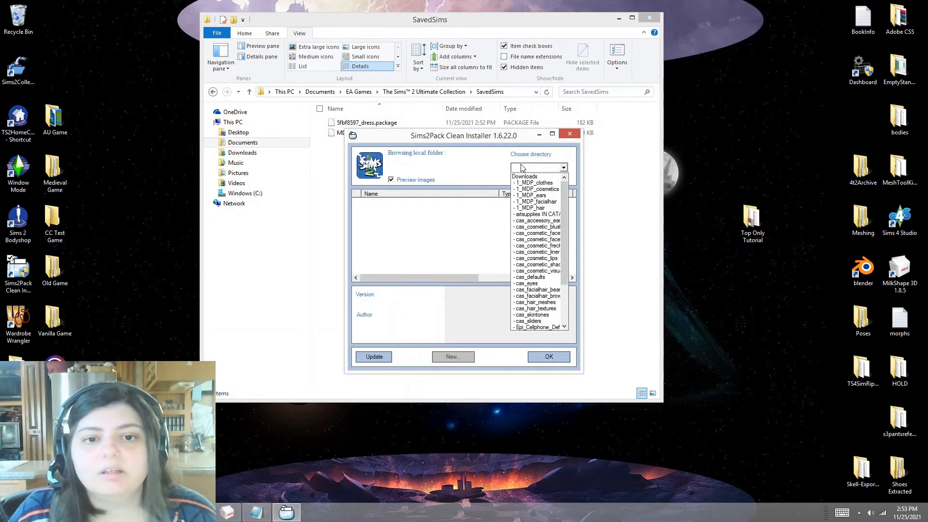
{"action": "scroll", "coordinate": [520, 292], "scroll_direction": "down", "scroll_amount": 5}
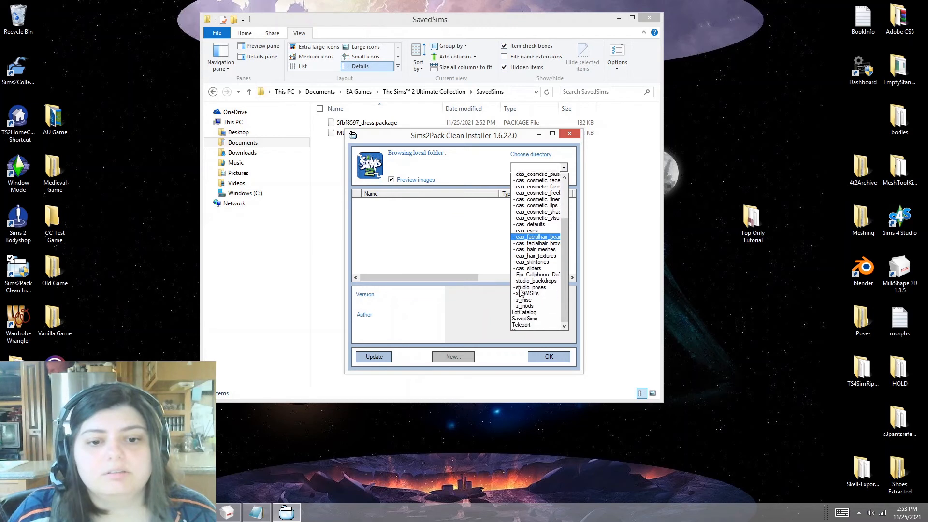
{"action": "left_click", "coordinate": [528, 316]}
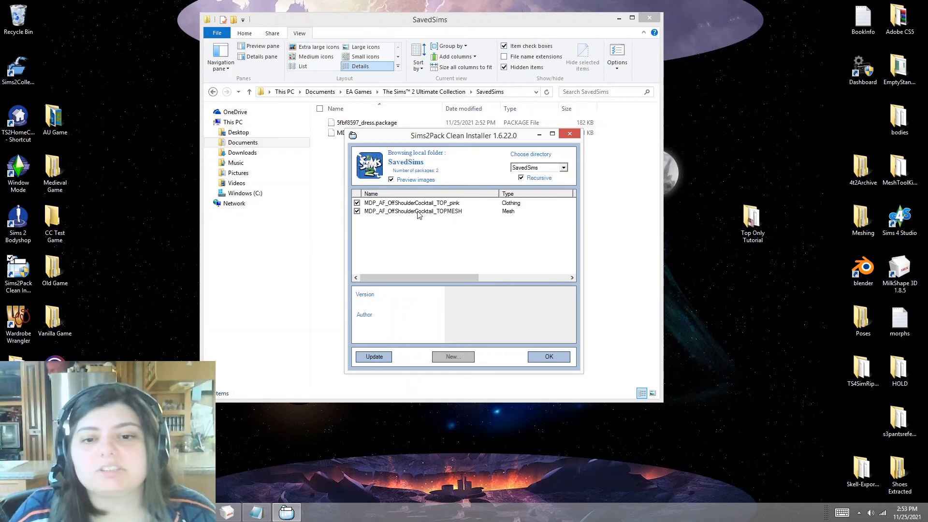
- Rename the dress package file as MDP_AF_OffShoulderCocktail_TOP_pink, close the installer and widen the folder's name column
{"action": "left_click", "coordinate": [419, 205]}
{"action": "right_click", "coordinate": [419, 205]}
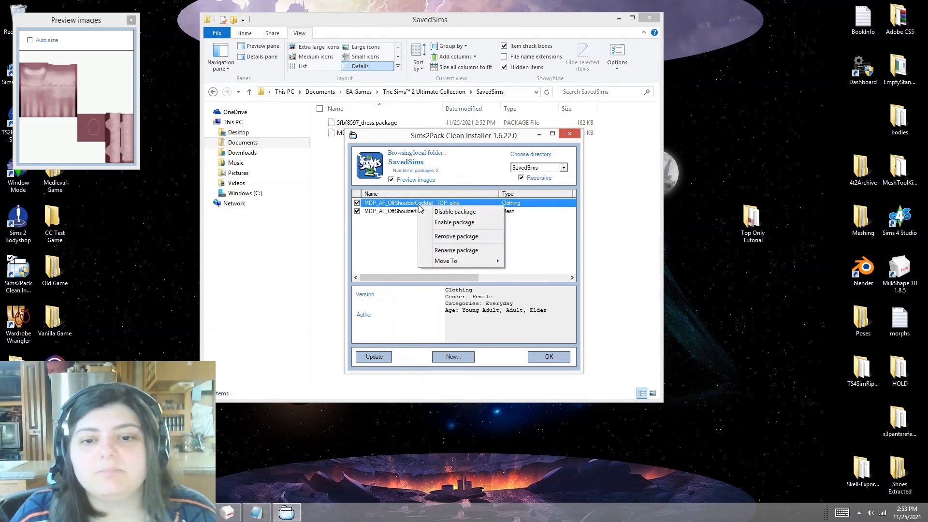
{"action": "left_click", "coordinate": [438, 250]}
{"action": "double_click", "coordinate": [455, 236]}
{"action": "right_click", "coordinate": [457, 236]}
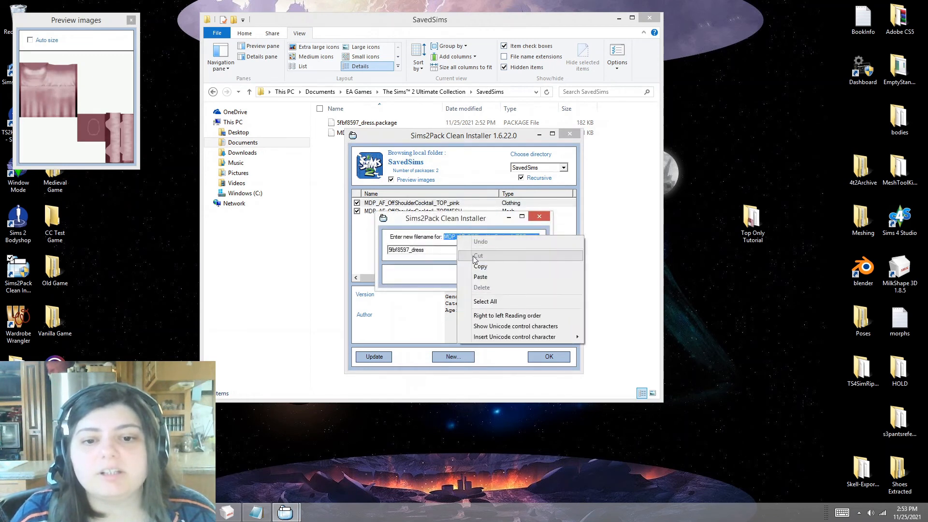
{"action": "left_click", "coordinate": [457, 266]}
{"action": "left_click", "coordinate": [405, 250]}
{"action": "right_click", "coordinate": [406, 249]}
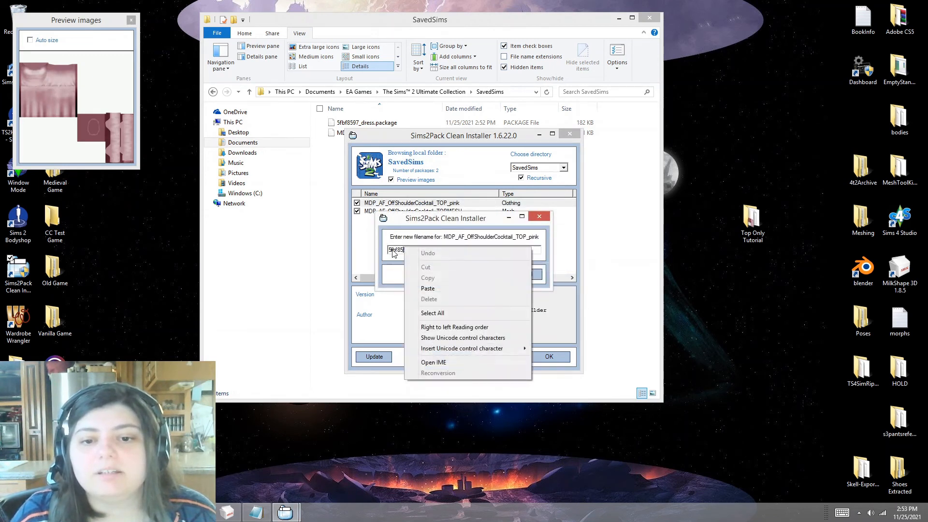
{"action": "double_click", "coordinate": [395, 249]}
{"action": "right_click", "coordinate": [395, 250]}
{"action": "left_click", "coordinate": [412, 291]}
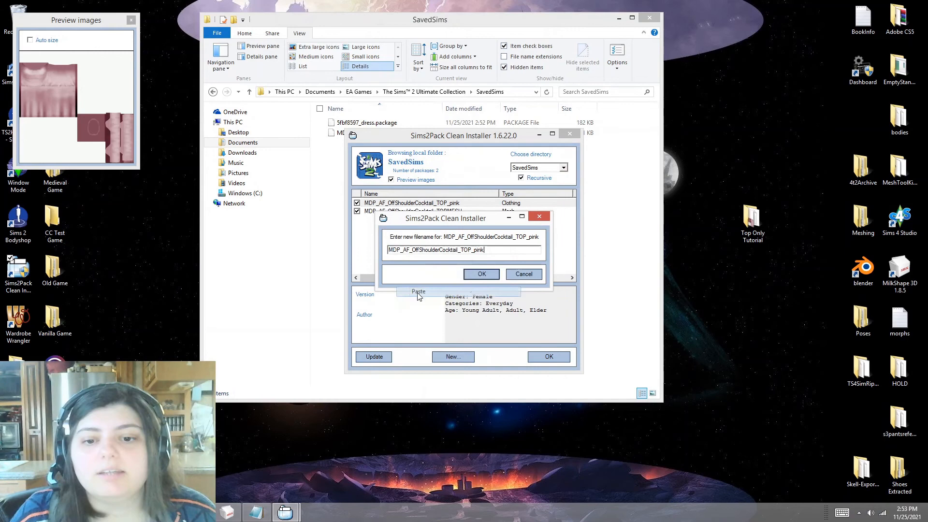
{"action": "left_click", "coordinate": [482, 277]}
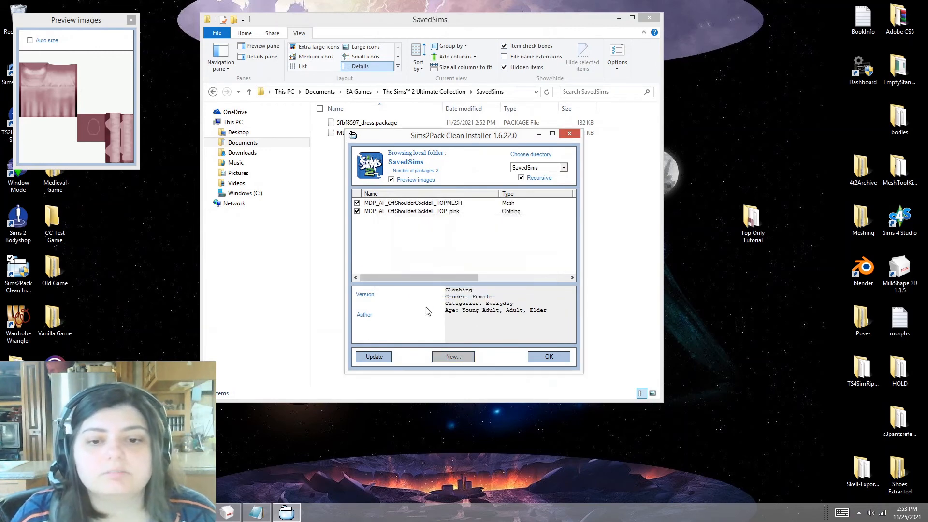
{"action": "left_click", "coordinate": [549, 357]}
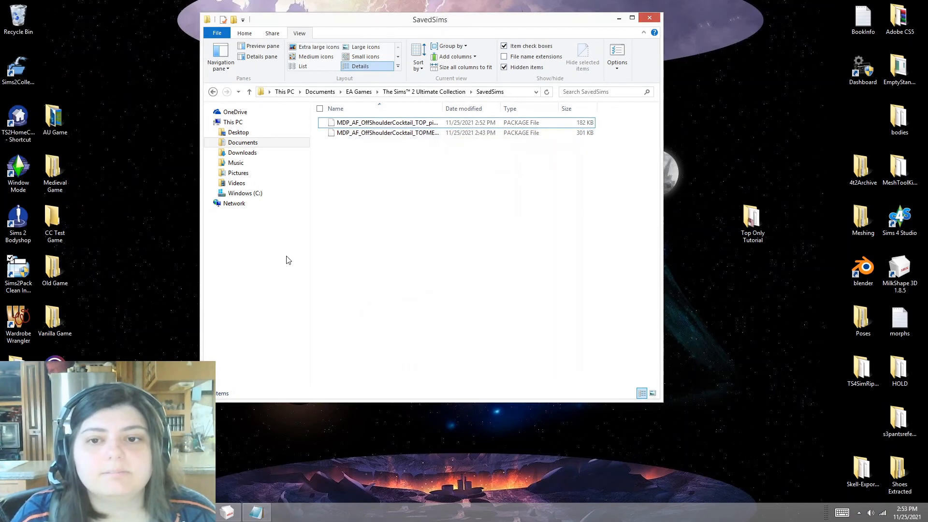
{"action": "double_click", "coordinate": [442, 108]}
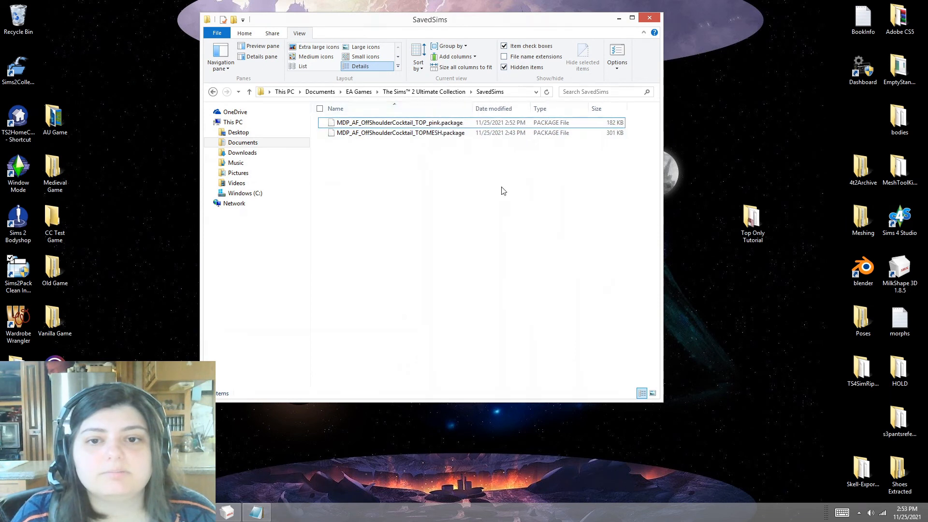
- Replace the MDP_ prefix in the pink top's file name with Creator_
{"action": "left_click", "coordinate": [417, 124]}
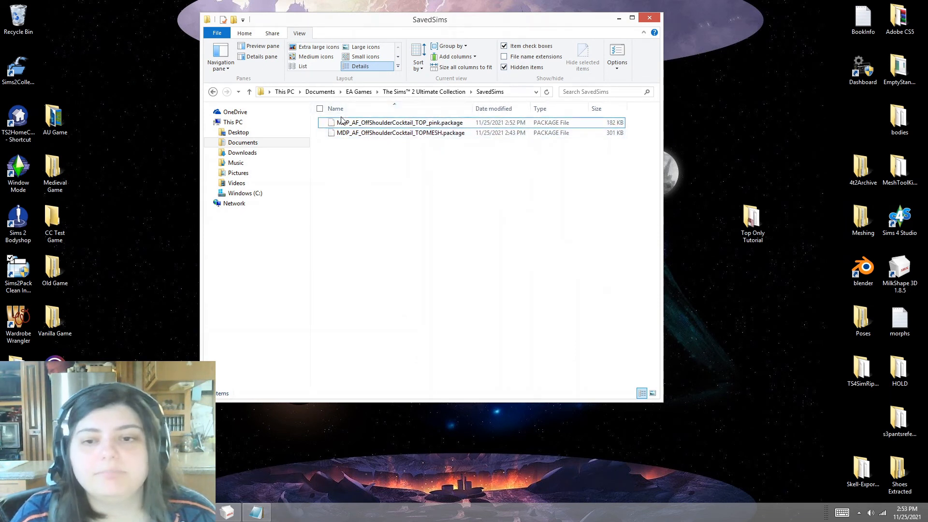
{"action": "key", "text": "F2"}
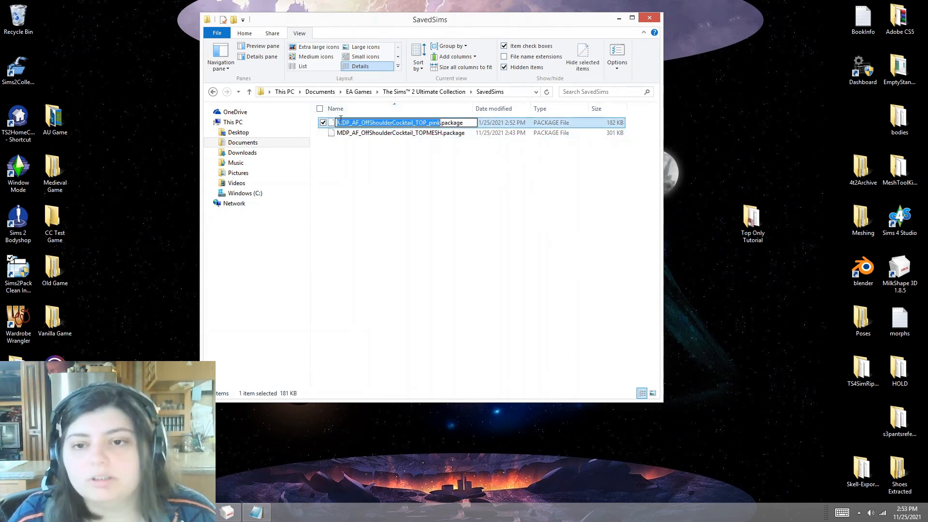
{"action": "key", "text": "Home"}
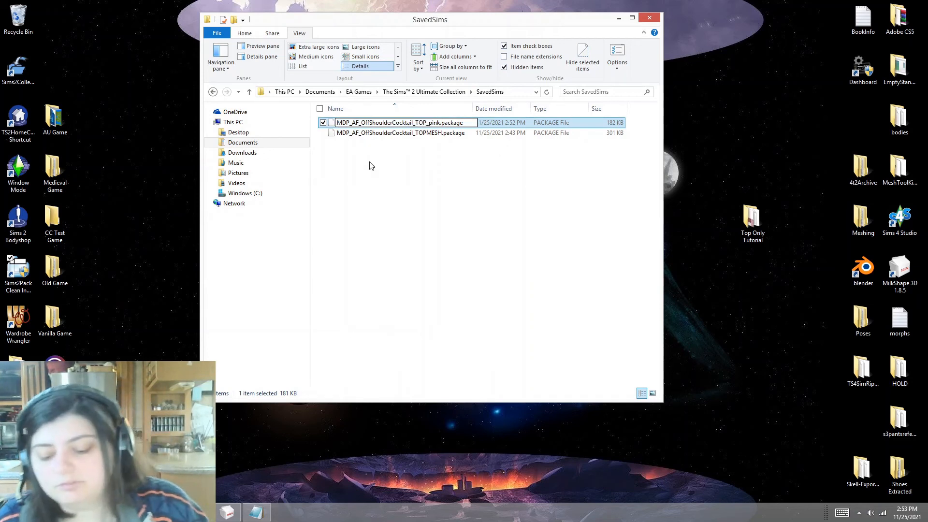
{"action": "type", "text": "Creator_"}
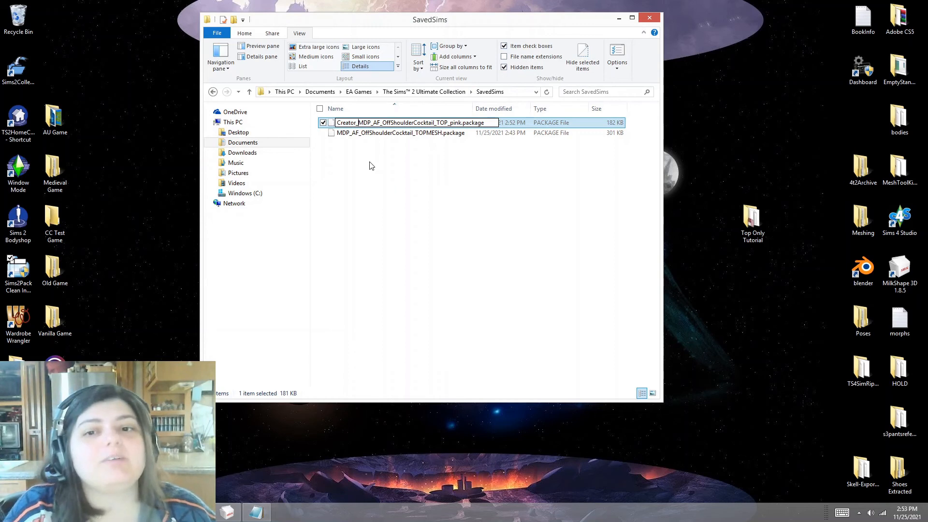
{"action": "key", "text": "Delete"}
{"action": "key", "text": "Delete"}
{"action": "key", "text": "Delete"}
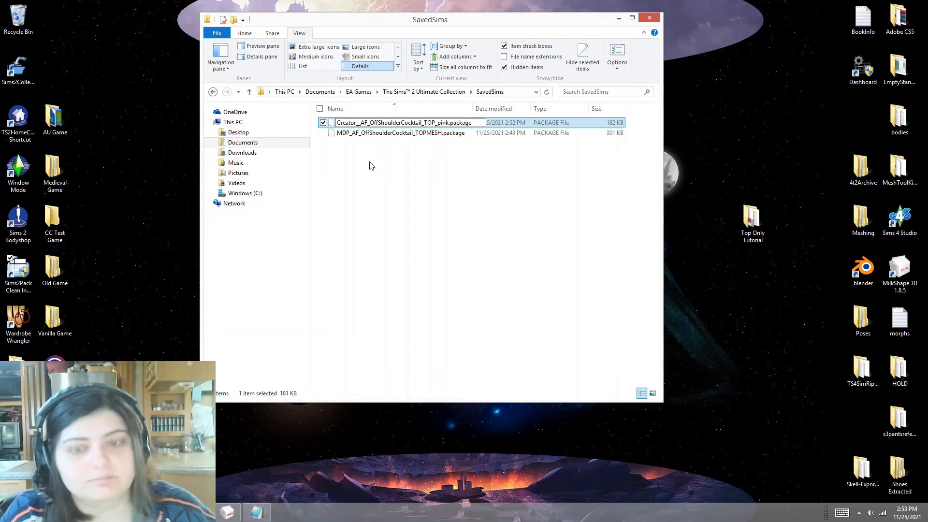
{"action": "key", "text": "Delete"}
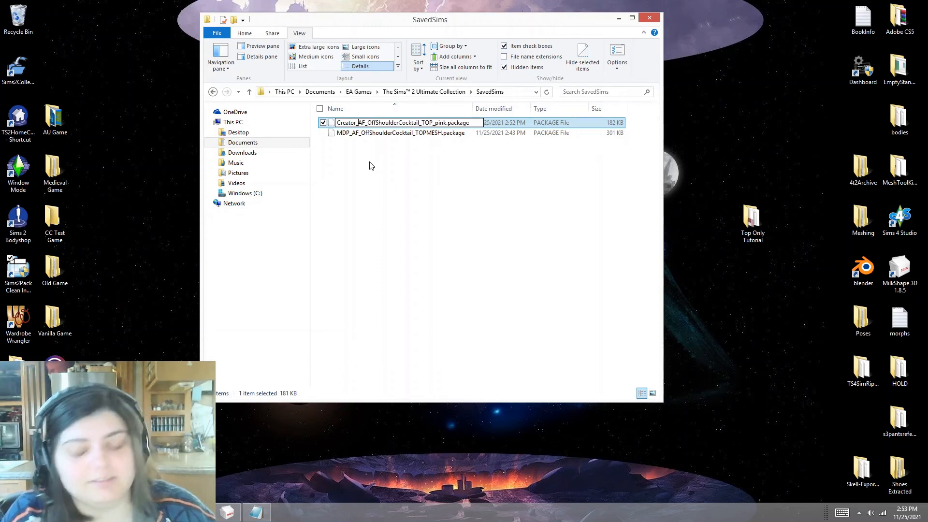
- Restore the MDP_ prefix in the pink top's file name in place of Creator_
{"action": "key", "text": "BackSpace"}
{"action": "key", "text": "BackSpace"}
{"action": "key", "text": "BackSpace"}
{"action": "key", "text": "BackSpace"}
{"action": "key", "text": "BackSpace"}
{"action": "key", "text": "BackSpace"}
{"action": "key", "text": "BackSpace"}
{"action": "key", "text": "BackSpace"}
{"action": "type", "text": "MD"}
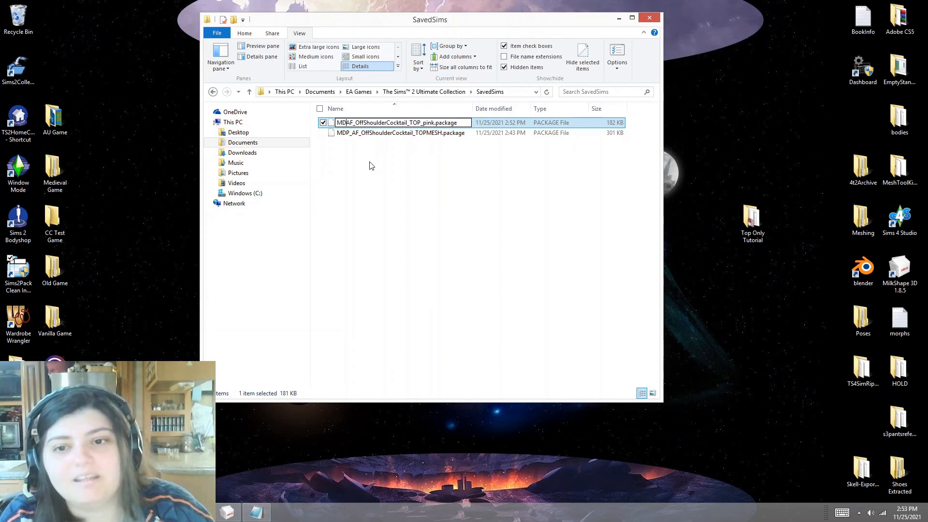
{"action": "type", "text": "P_"}
{"action": "left_click", "coordinate": [370, 169]}
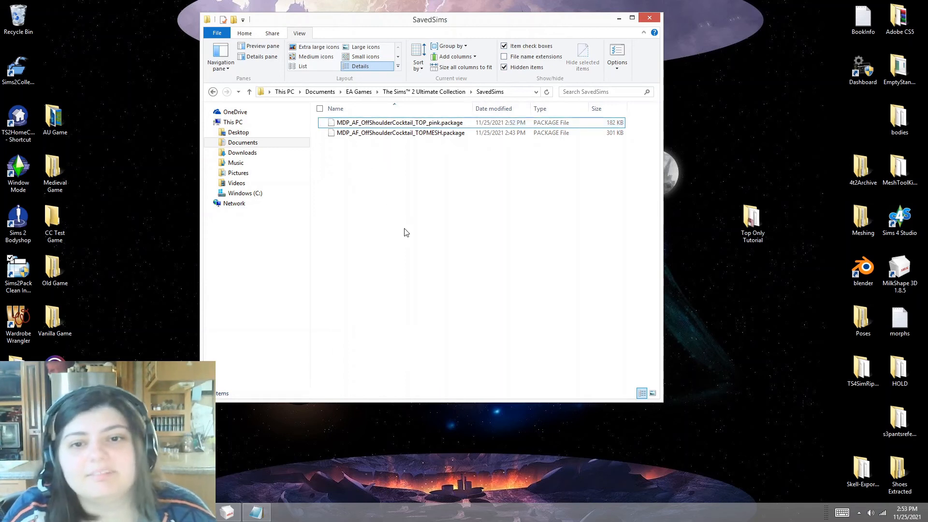
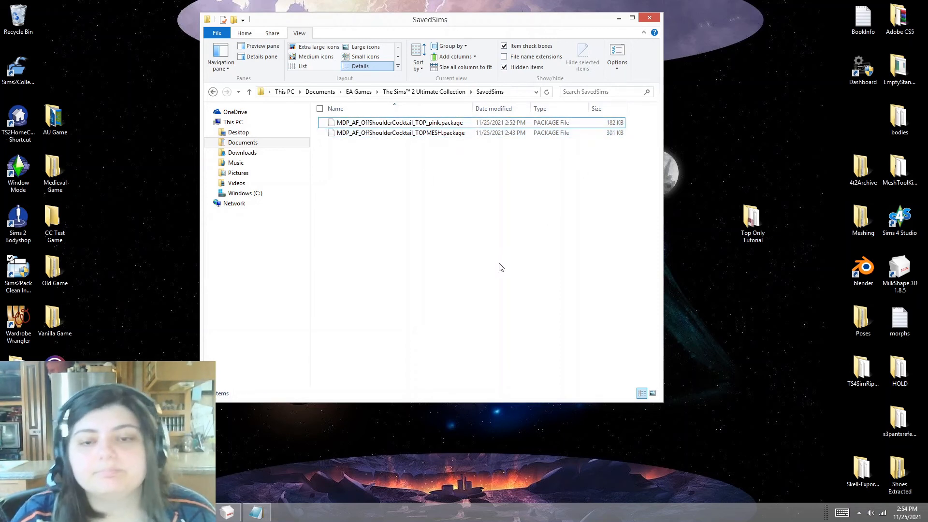
- Switch to SimPe, open the folder scanner and scan the SavedSims folder
{"action": "left_click", "coordinate": [620, 17]}
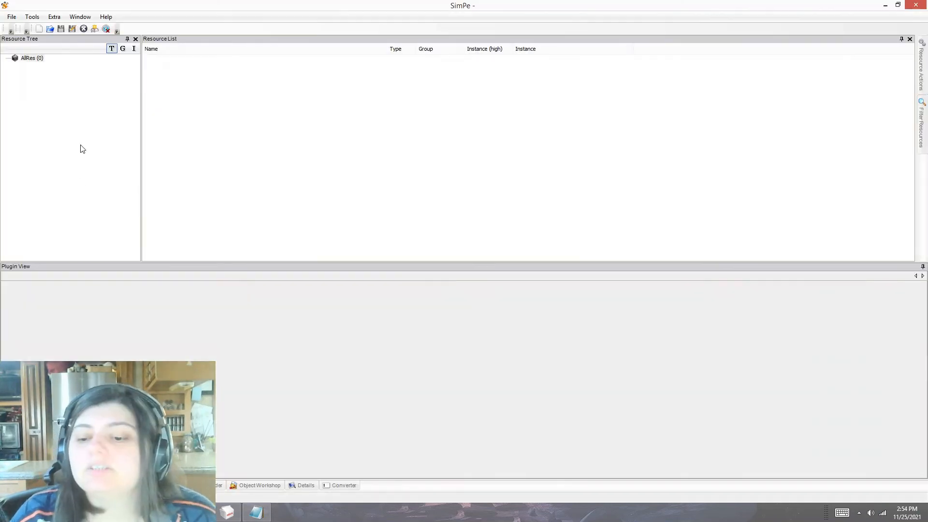
{"action": "left_click", "coordinate": [33, 18]}
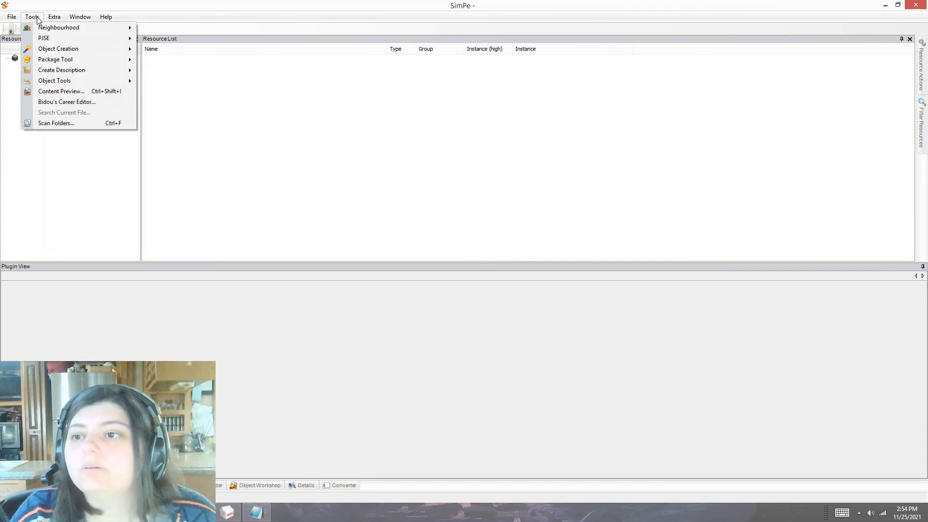
{"action": "left_click", "coordinate": [55, 124]}
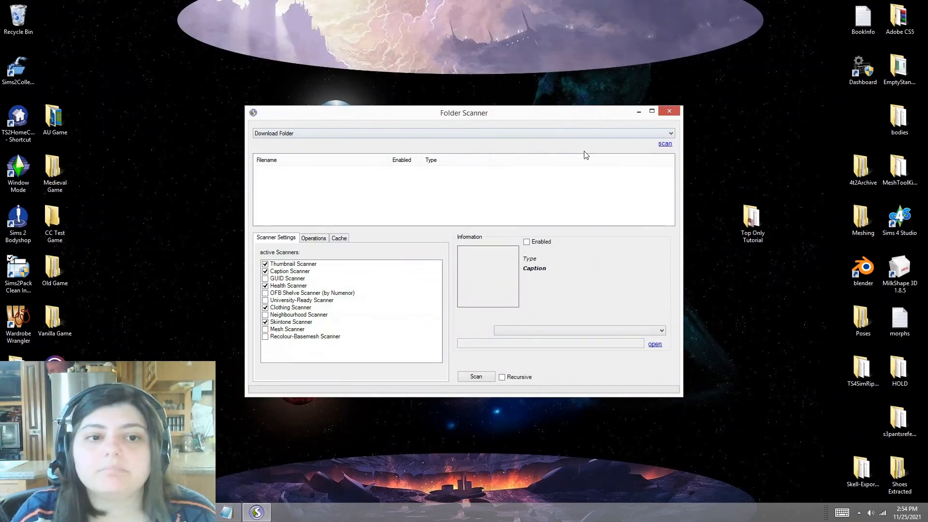
{"action": "left_click", "coordinate": [603, 133]}
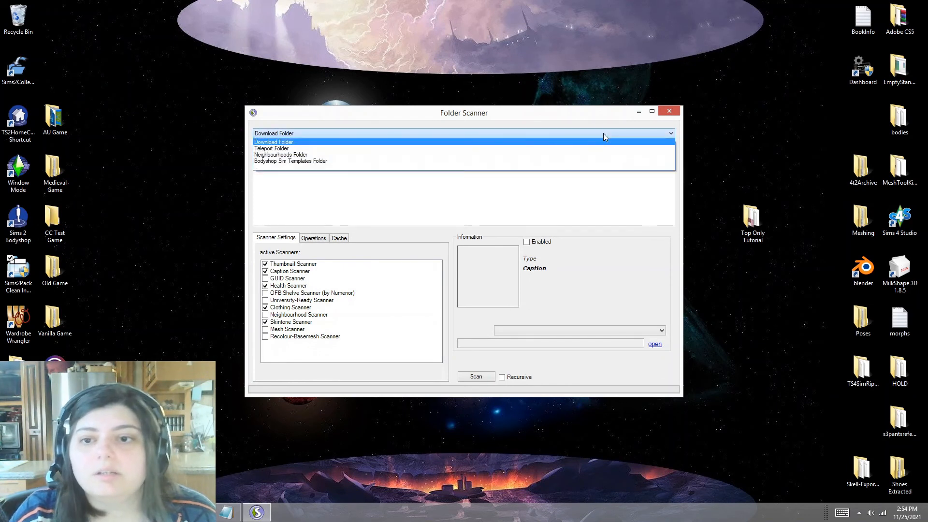
{"action": "left_click", "coordinate": [263, 167]}
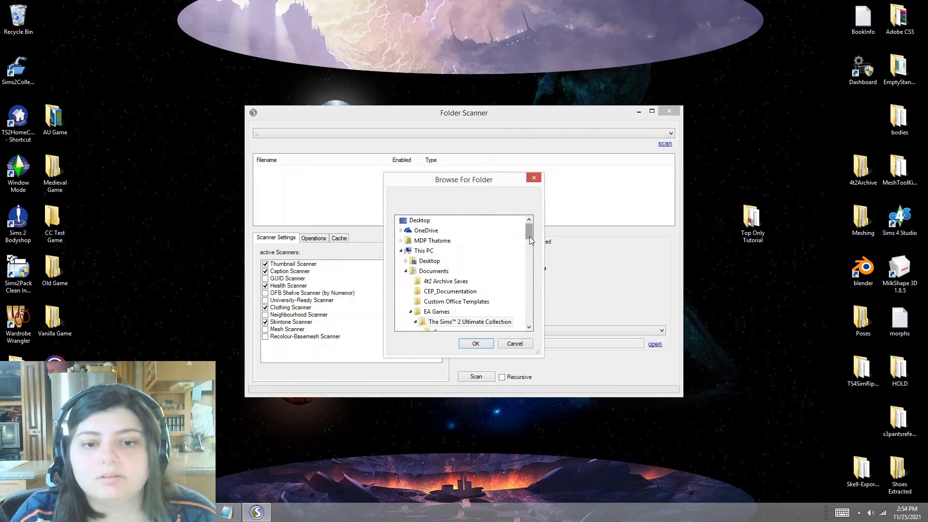
{"action": "left_click_drag", "start_coordinate": [530, 237], "coordinate": [529, 259]}
{"action": "left_click", "coordinate": [447, 281]}
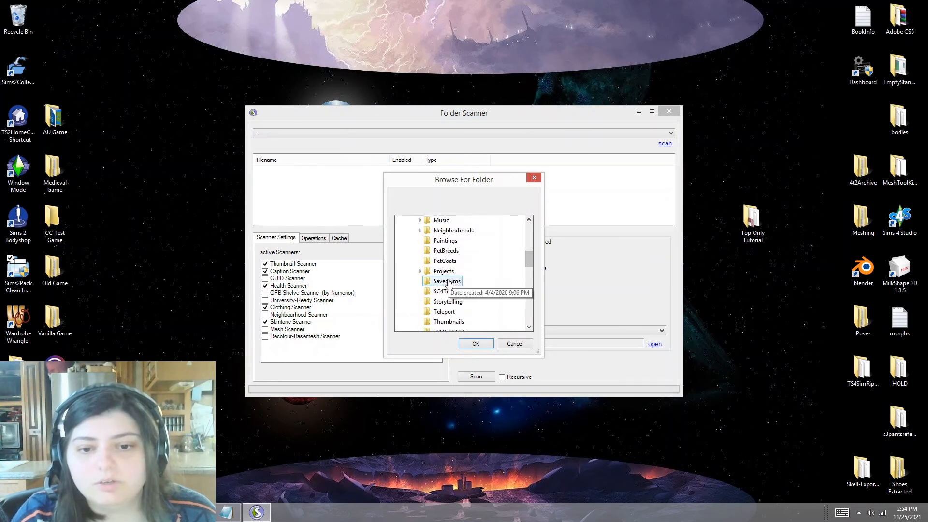
{"action": "left_click", "coordinate": [473, 345]}
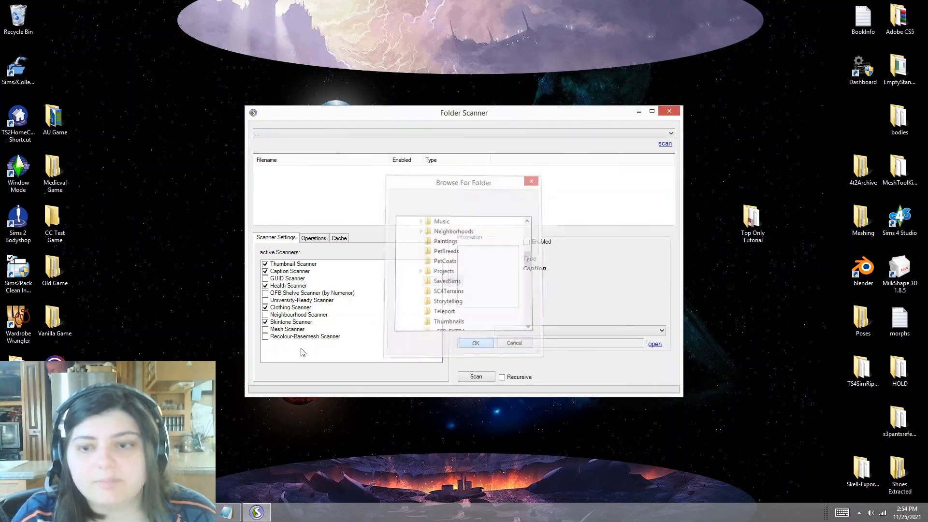
{"action": "left_click", "coordinate": [666, 145]}
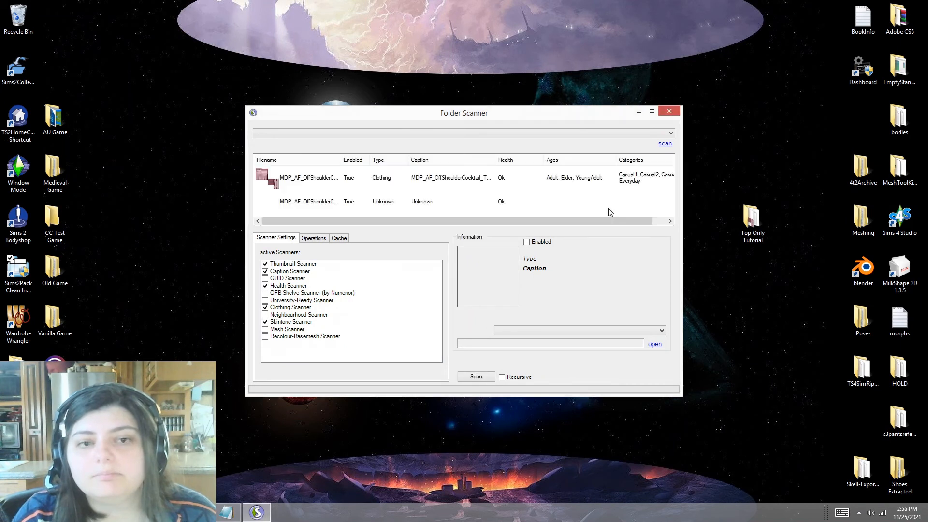
- Display the Clothing Scanner age and category settings for the pink top package
{"action": "left_click", "coordinate": [331, 181]}
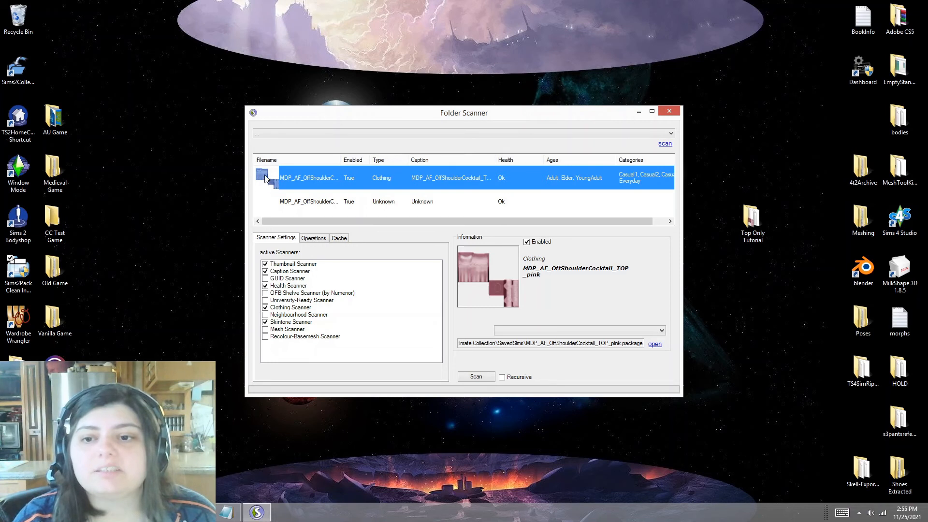
{"action": "left_click", "coordinate": [317, 238]}
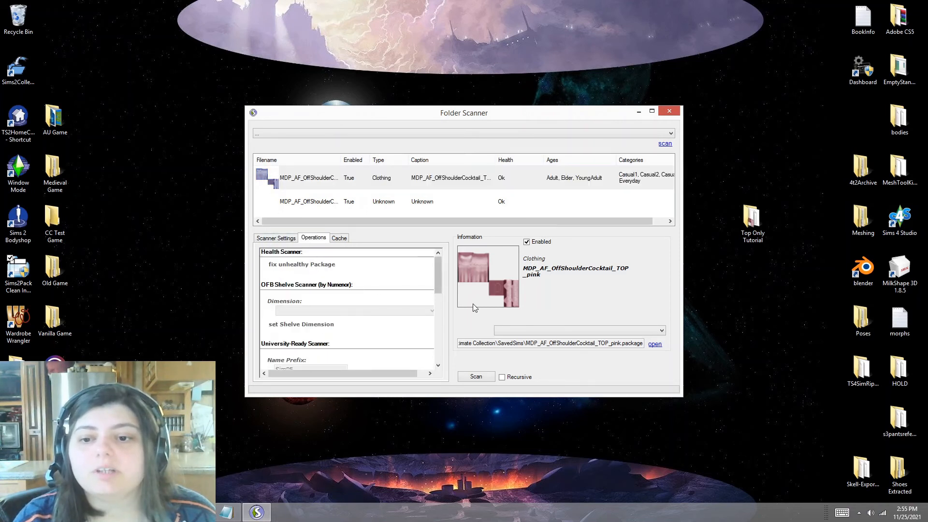
{"action": "left_click_drag", "start_coordinate": [437, 273], "coordinate": [441, 323]}
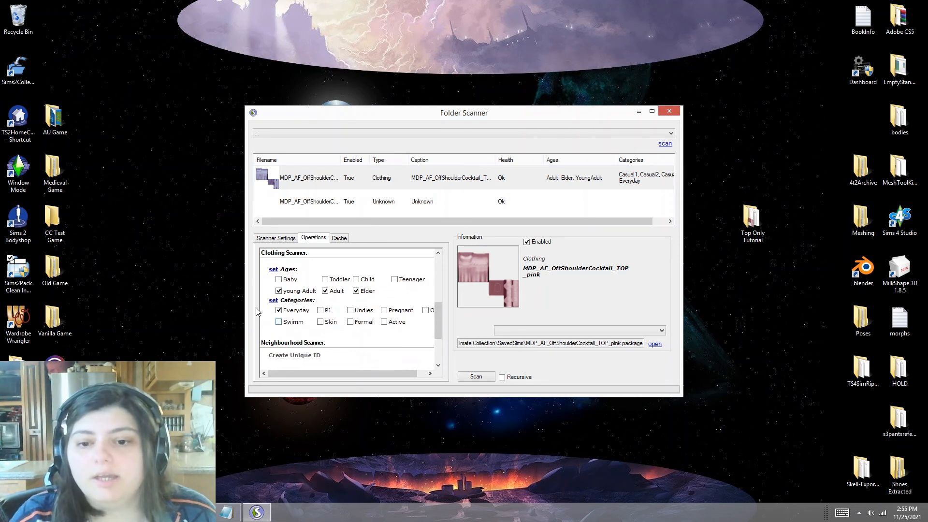
- Try adding Formal and Active to the pink top's clothing categories
{"action": "left_click", "coordinate": [350, 322]}
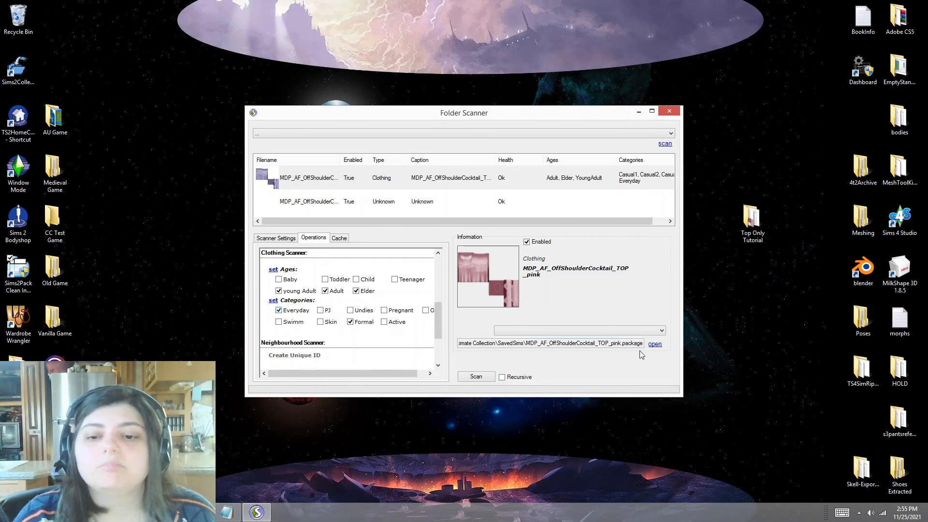
{"action": "left_click", "coordinate": [385, 323]}
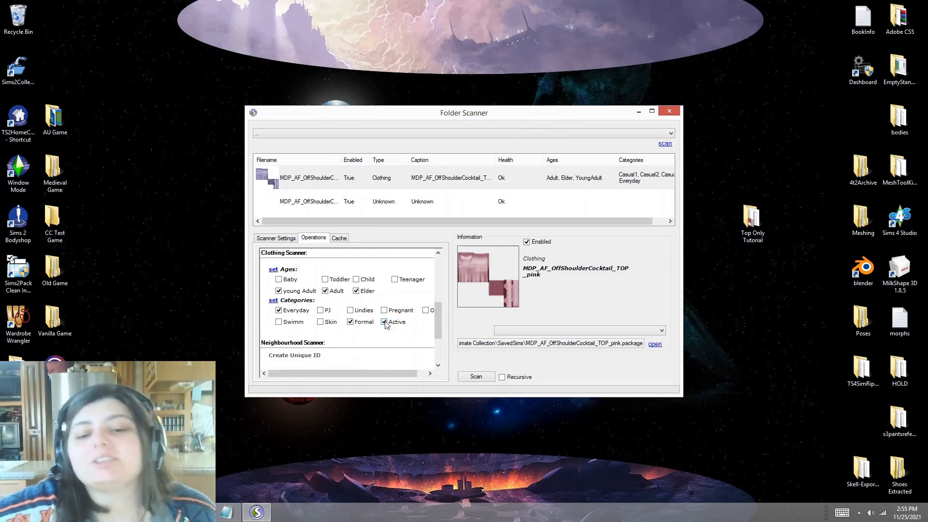
{"action": "left_click", "coordinate": [385, 322]}
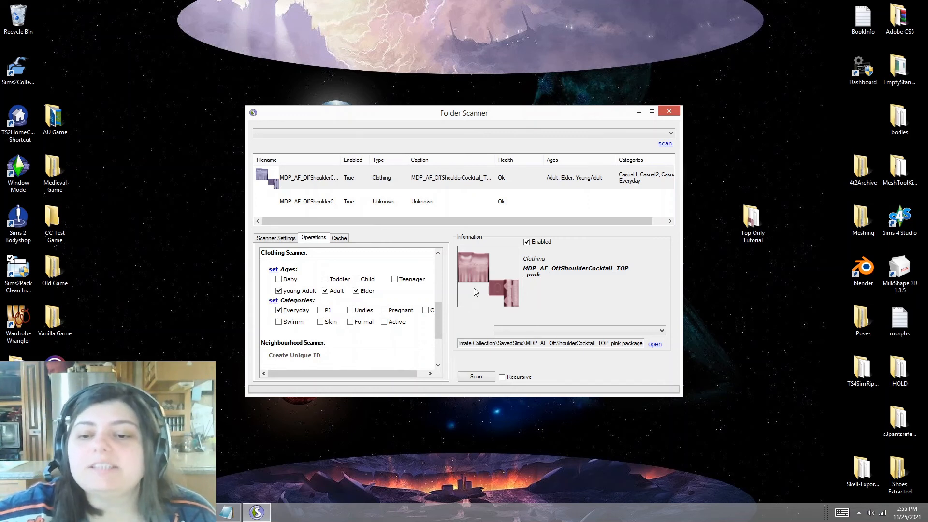
{"action": "left_click", "coordinate": [372, 320]}
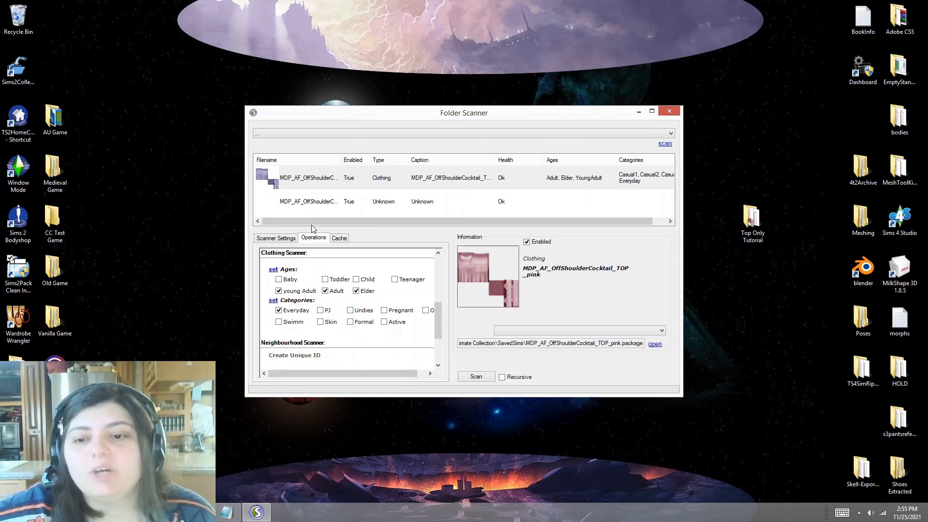
- View the mesh entry and the pink top entry in the scan results, and close the folder scanner
{"action": "left_click", "coordinate": [319, 204]}
{"action": "left_click", "coordinate": [416, 179]}
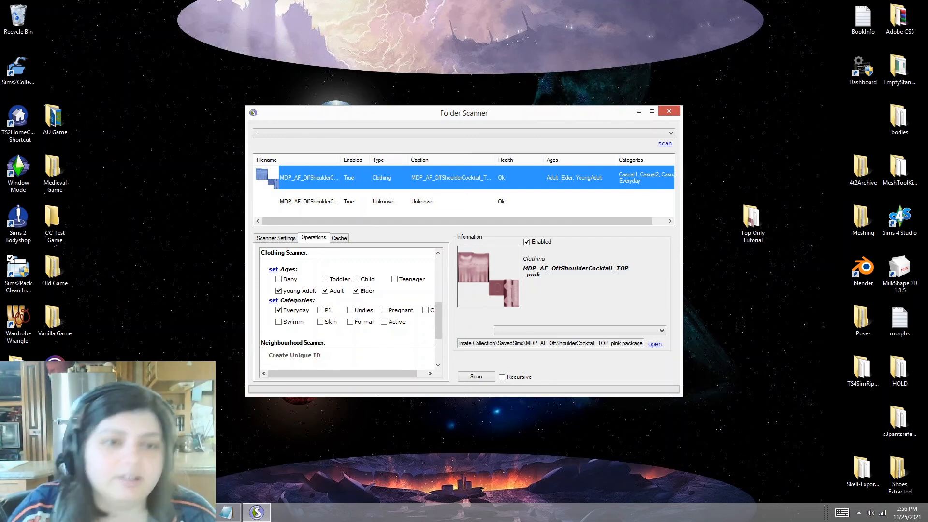
{"action": "left_click", "coordinate": [670, 112]}
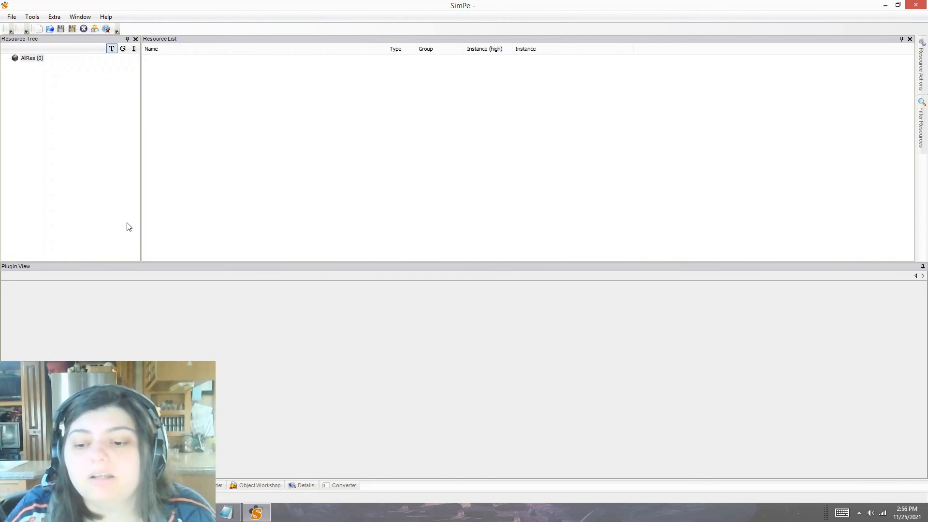
- Return to the file folder and look through the Downloads folder of The Sims 2 Ultimate Collection
{"action": "left_click", "coordinate": [886, 4]}
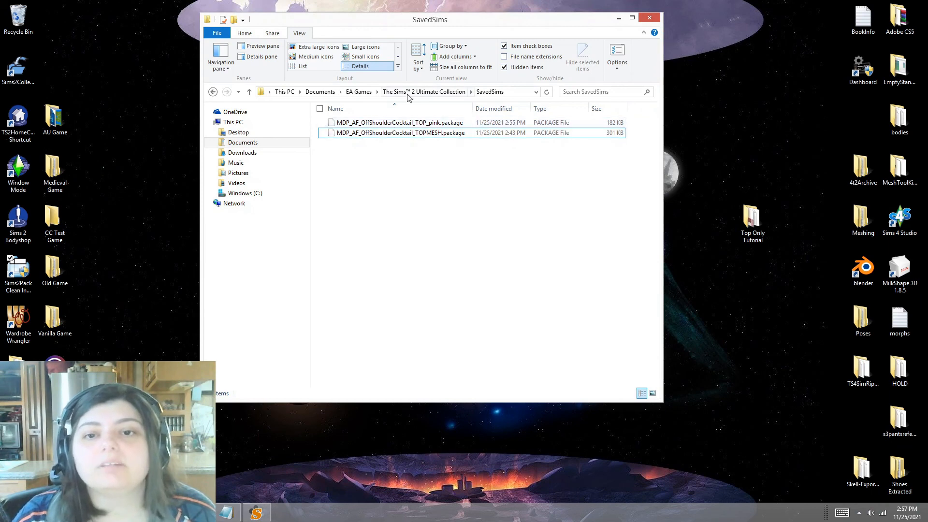
{"action": "left_click", "coordinate": [411, 92]}
{"action": "double_click", "coordinate": [376, 154]}
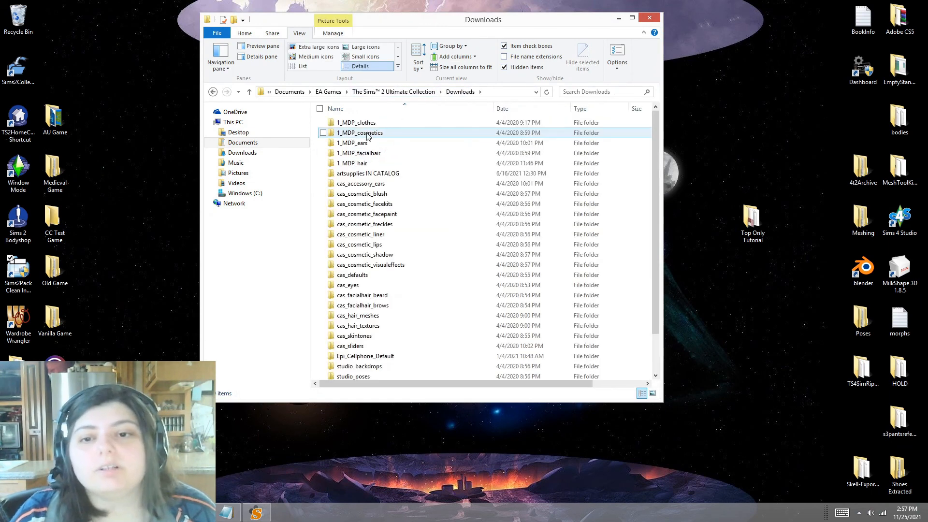
{"action": "scroll", "coordinate": [381, 249], "scroll_direction": "down", "scroll_amount": 2}
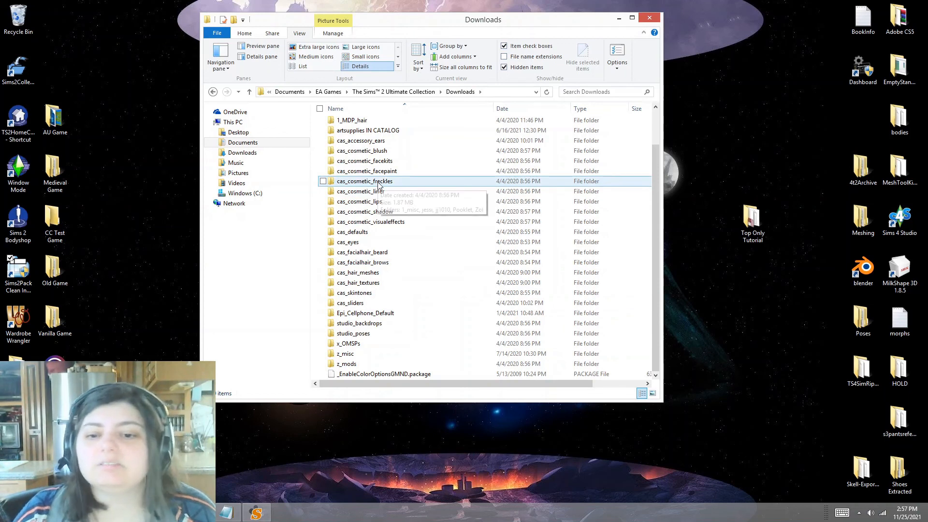
- Open the Downloads folder in Old Game's The Sims 2 Ultimate Collection and look through its clothing subfolders
{"action": "double_click", "coordinate": [66, 271]}
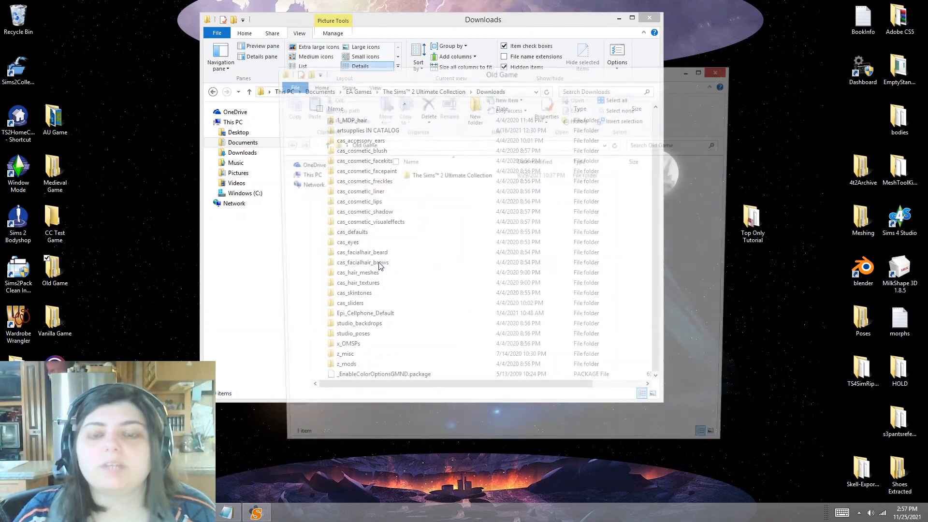
{"action": "double_click", "coordinate": [416, 178]}
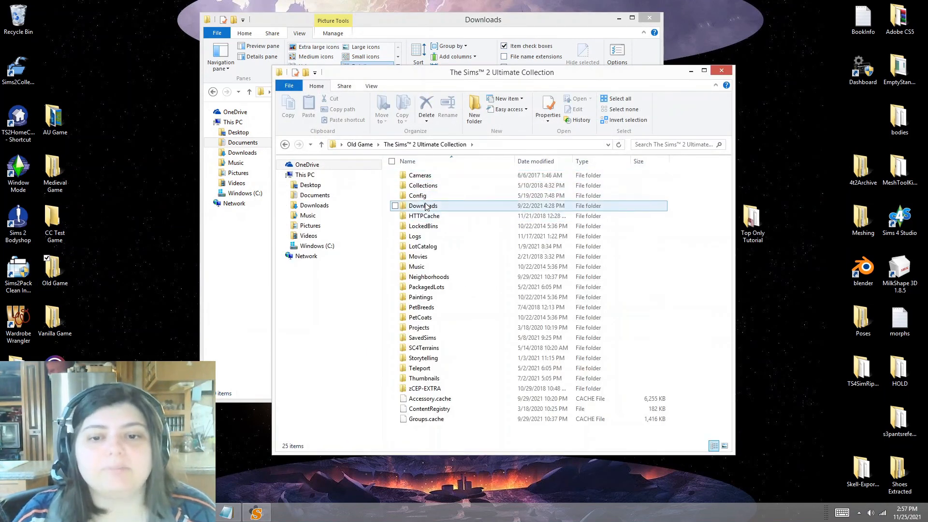
{"action": "left_click", "coordinate": [425, 206]}
{"action": "double_click", "coordinate": [426, 206]}
{"action": "scroll", "coordinate": [572, 315], "scroll_direction": "down", "scroll_amount": 5}
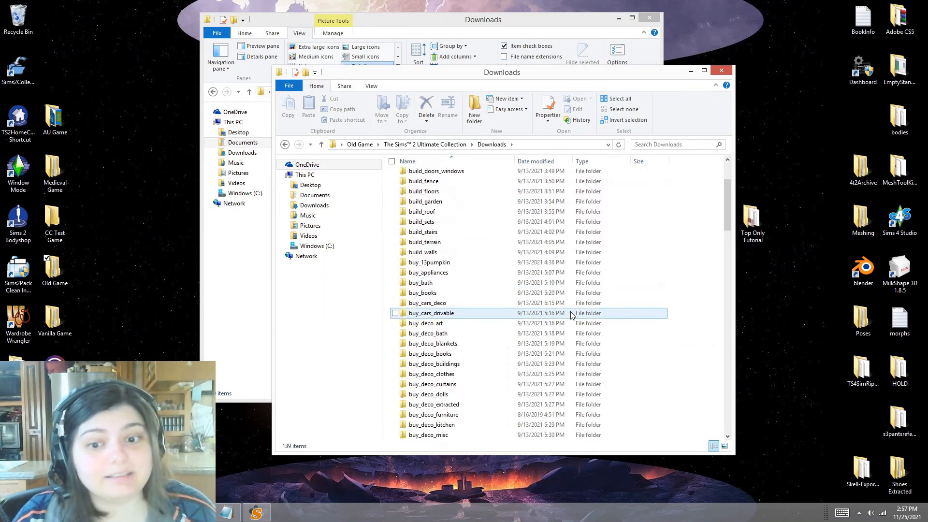
{"action": "scroll", "coordinate": [572, 315], "scroll_direction": "down", "scroll_amount": 15}
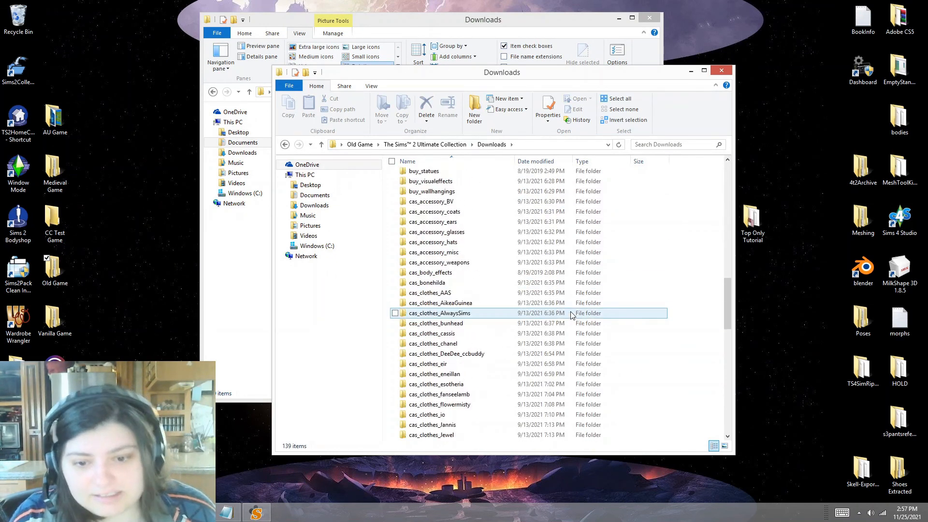
{"action": "scroll", "coordinate": [514, 289], "scroll_direction": "down", "scroll_amount": 2}
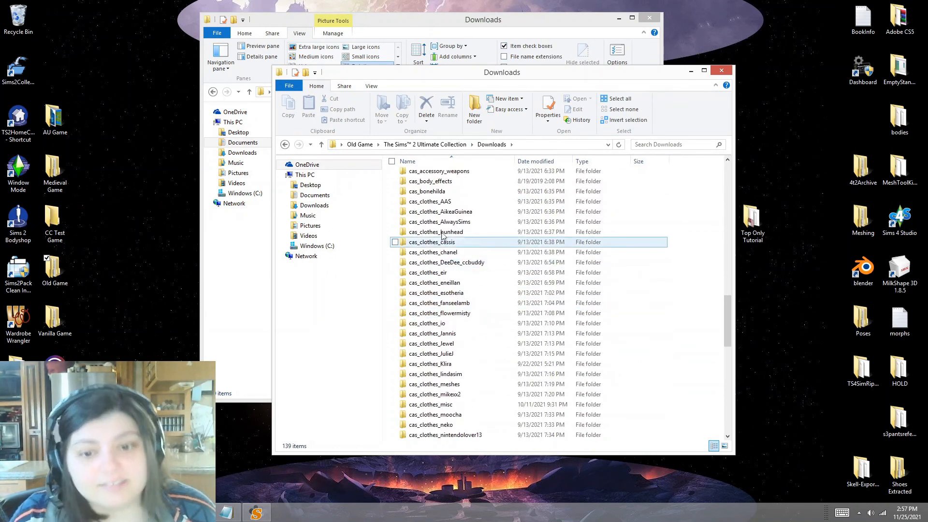
- Open the cas_clothes_DeeDee_ccbuddy folder and examine how its package files are named
{"action": "left_click", "coordinate": [459, 263]}
{"action": "double_click", "coordinate": [459, 262]}
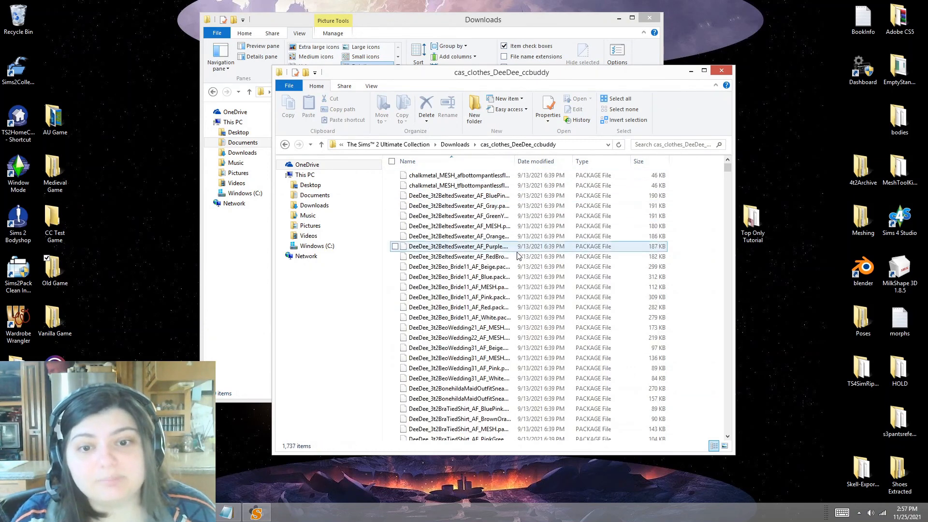
{"action": "scroll", "coordinate": [520, 269], "scroll_direction": "down", "scroll_amount": 5}
{"action": "scroll", "coordinate": [520, 269], "scroll_direction": "down", "scroll_amount": 15}
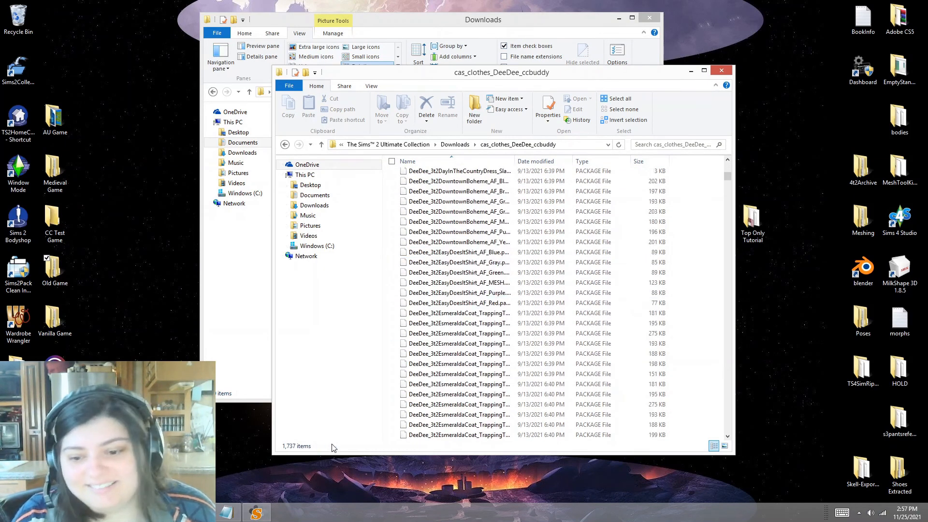
{"action": "scroll", "coordinate": [573, 273], "scroll_direction": "down", "scroll_amount": 10}
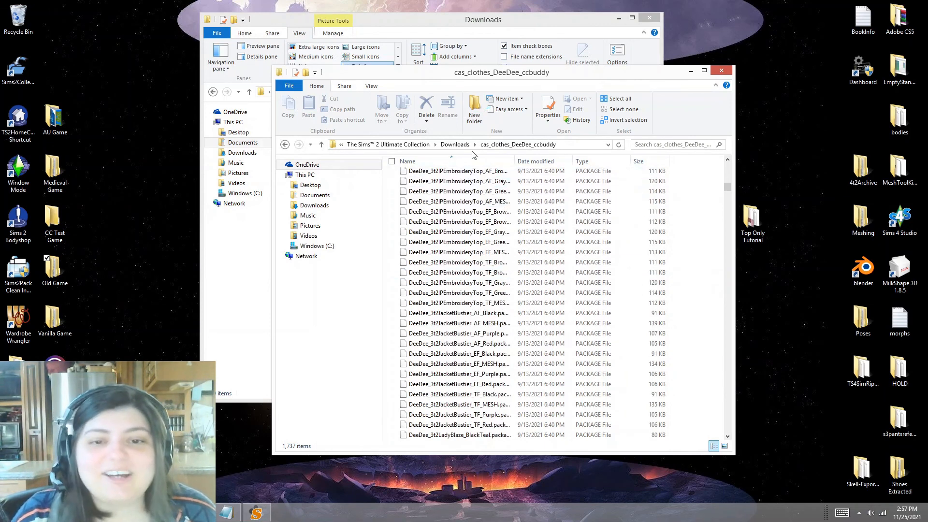
- Go back to the Old Game Downloads folder and review how its subfolders are organised
{"action": "left_click", "coordinate": [455, 145]}
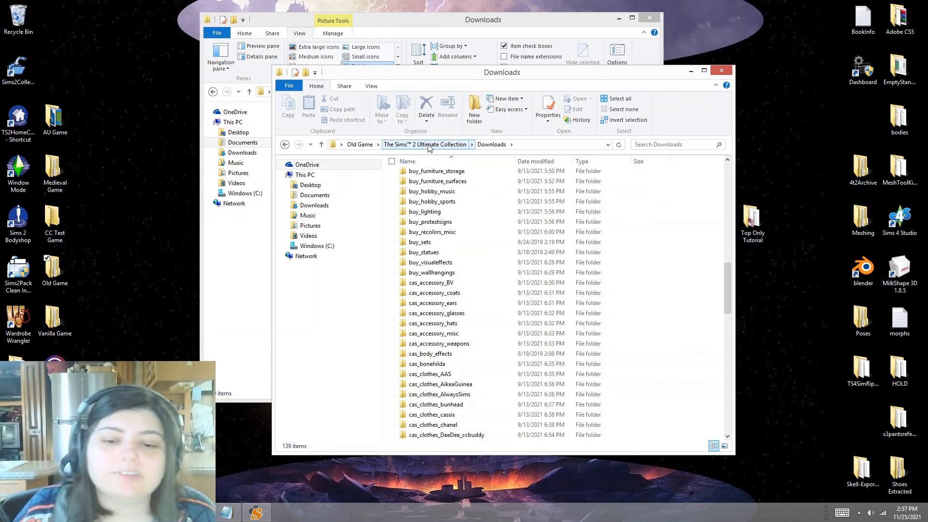
{"action": "scroll", "coordinate": [512, 271], "scroll_direction": "down", "scroll_amount": 20}
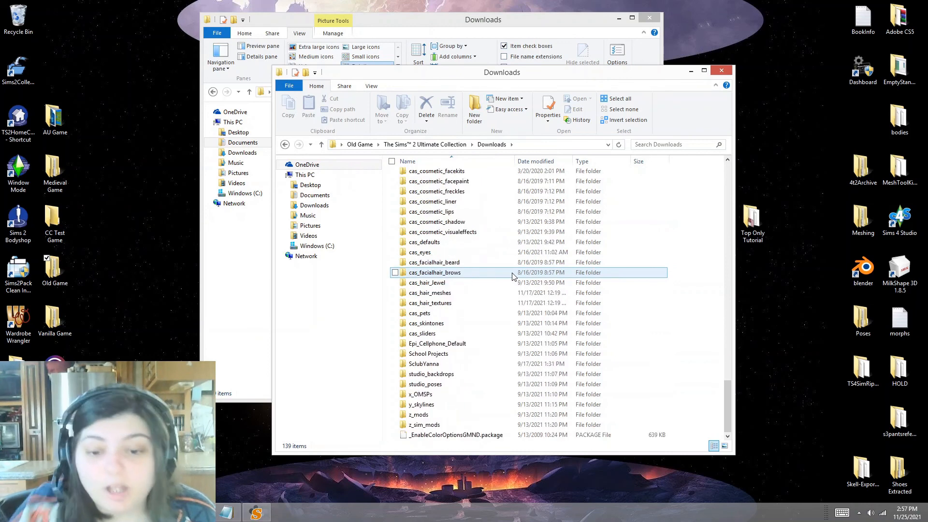
{"action": "scroll", "coordinate": [513, 275], "scroll_direction": "up", "scroll_amount": 20}
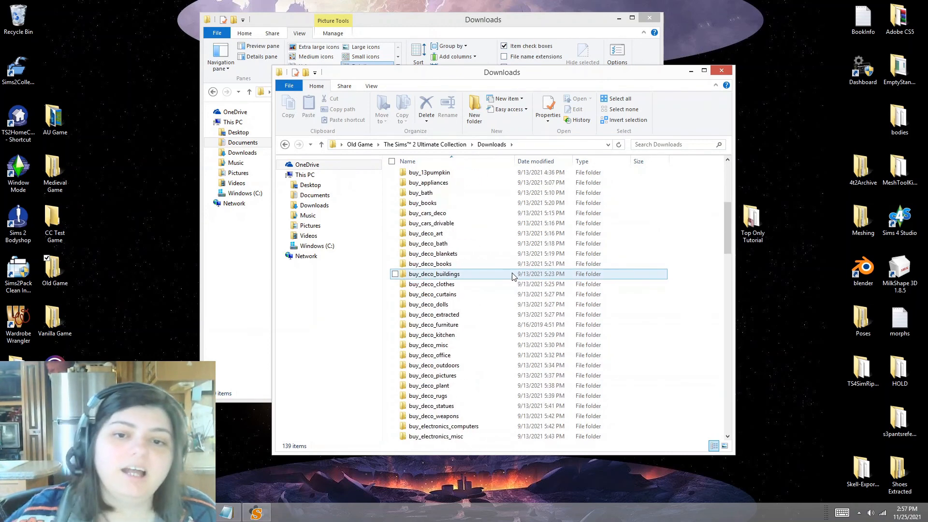
{"action": "scroll", "coordinate": [514, 276], "scroll_direction": "up", "scroll_amount": 7}
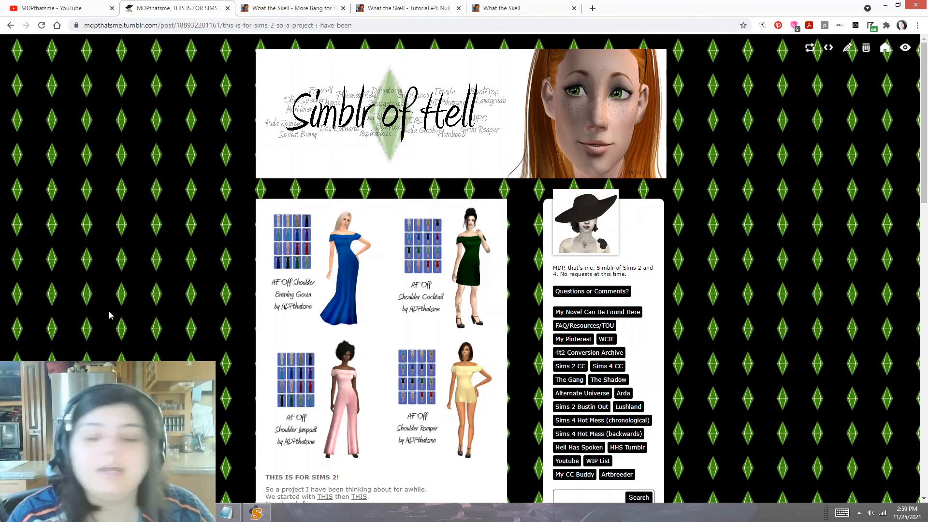
- Switch to MilkShape 3D and examine the off-shoulder dress mesh from below at its hem
{"action": "key", "text": "alt+Tab"}
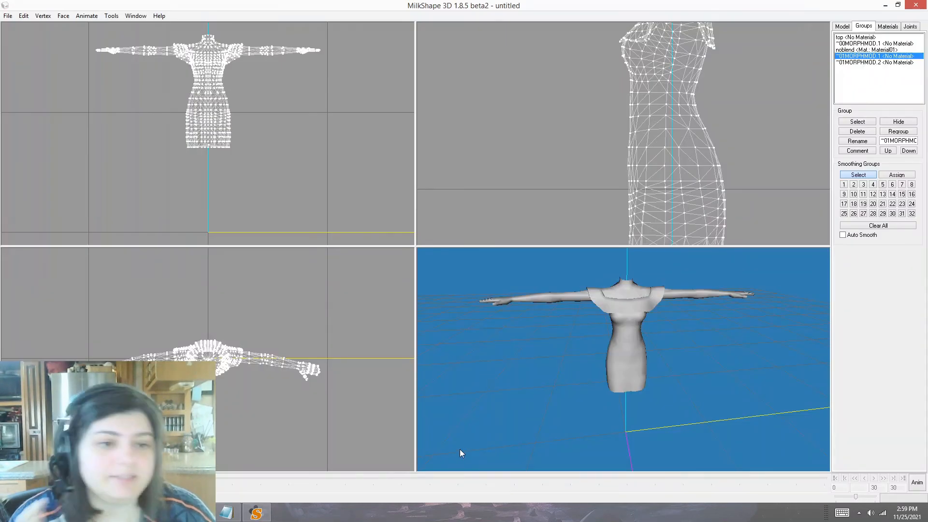
{"action": "left_click_drag", "start_coordinate": [706, 405], "coordinate": [685, 425]}
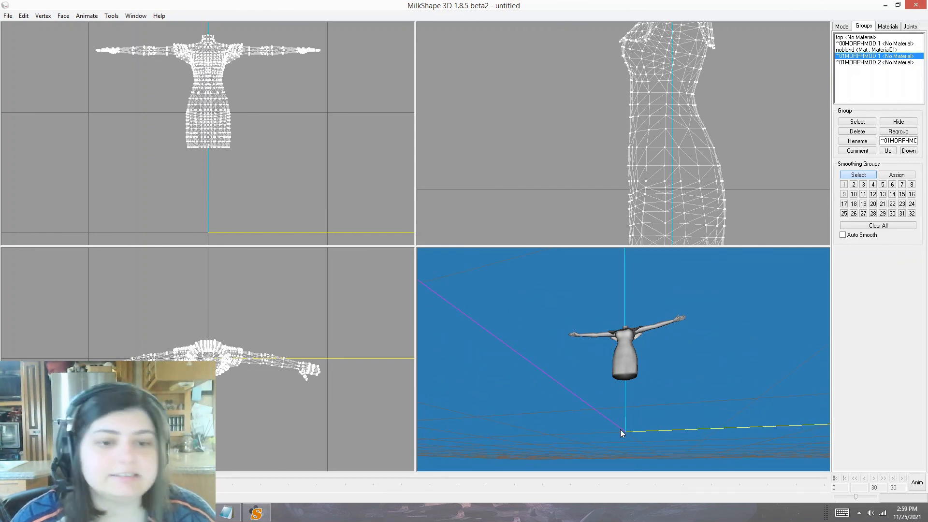
{"action": "left_click_drag", "start_coordinate": [620, 430], "coordinate": [631, 326]}
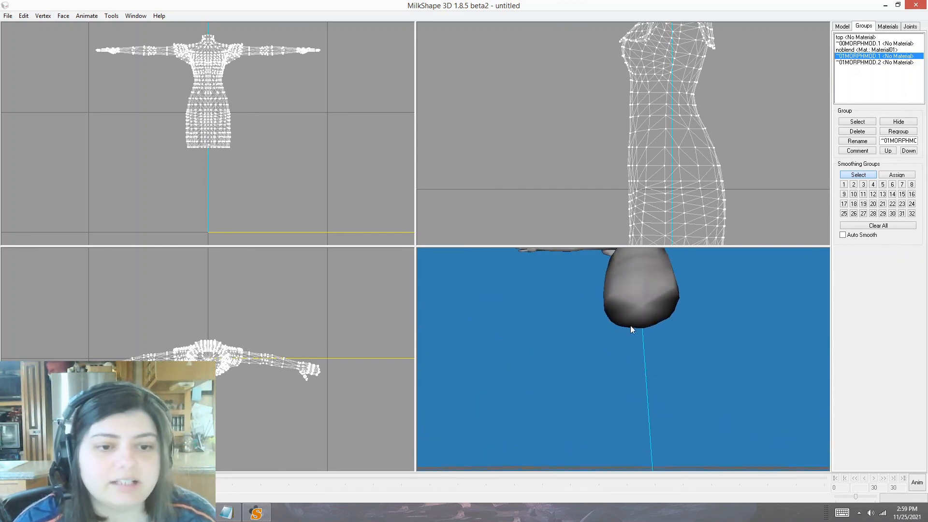
- Delete the centre vertex capping the dress hem, then inspect the open hem with backfaces drawn and hidden again
{"action": "left_click_drag", "start_coordinate": [557, 169], "coordinate": [521, 36], "text": "ctrl"}
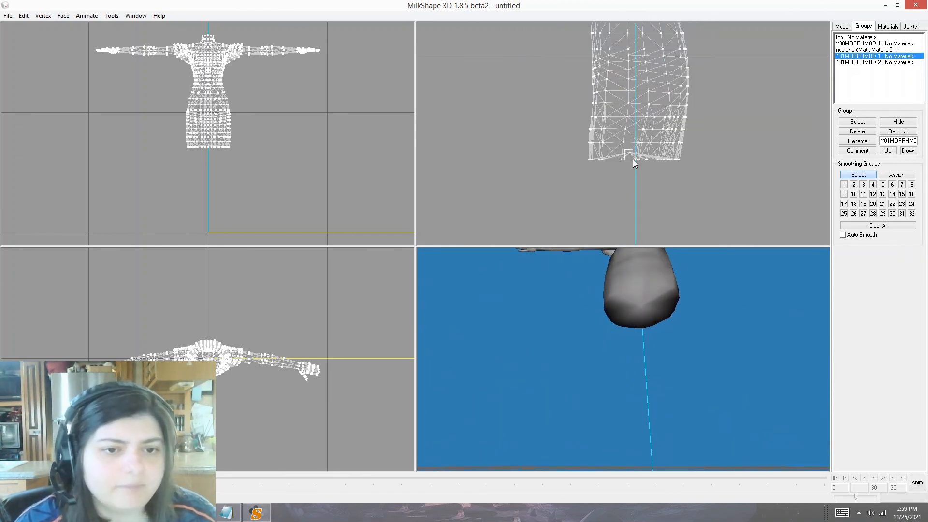
{"action": "key", "text": "Delete"}
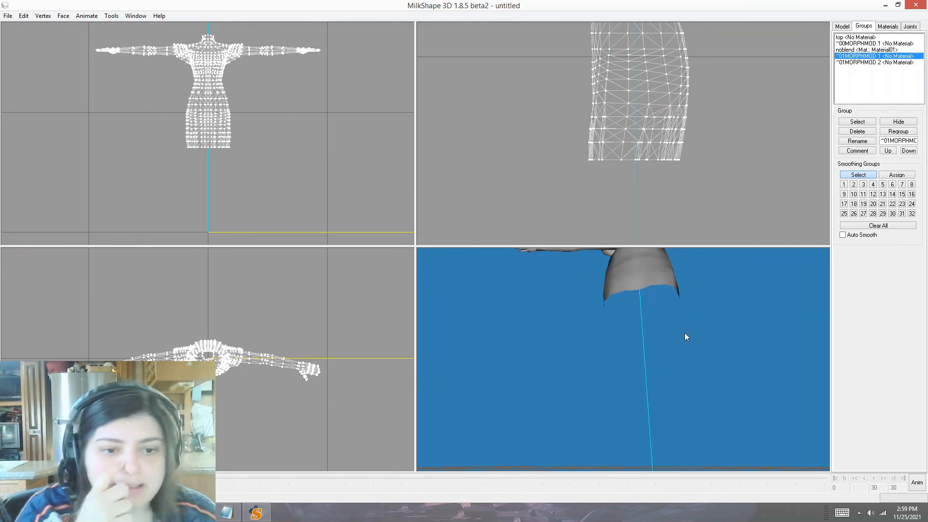
{"action": "right_click_drag", "start_coordinate": [636, 317], "coordinate": [656, 318]}
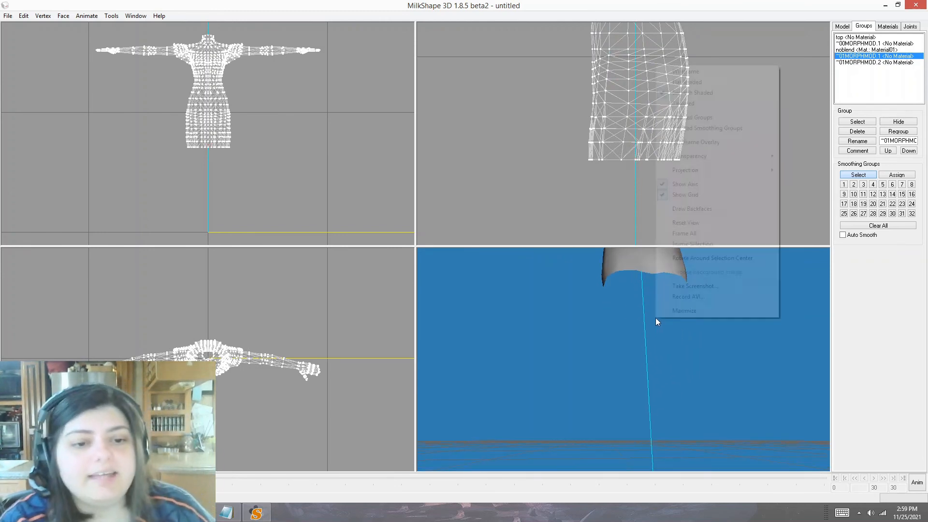
{"action": "left_click", "coordinate": [691, 208]}
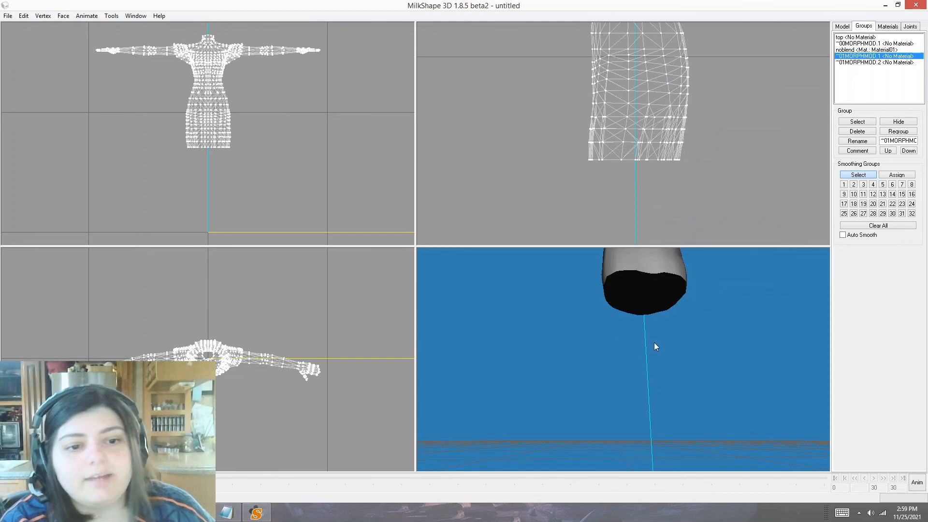
{"action": "mouse_move", "coordinate": [654, 342]}
{"action": "left_mouse_down"}
{"action": "mouse_move", "coordinate": [596, 353]}
{"action": "mouse_move", "coordinate": [675, 348]}
{"action": "mouse_move", "coordinate": [668, 333]}
{"action": "left_mouse_up"}
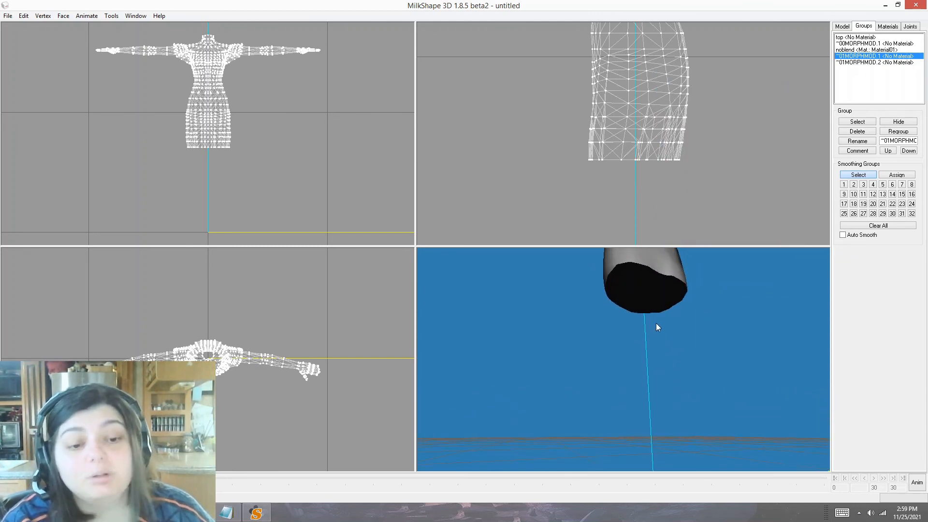
{"action": "right_click", "coordinate": [657, 328]}
{"action": "left_click", "coordinate": [677, 213]}
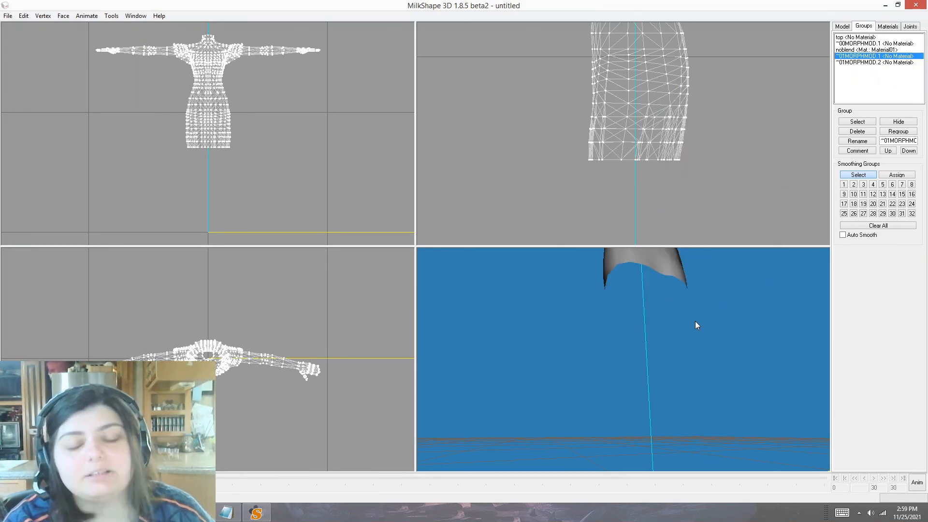
{"action": "left_click_drag", "start_coordinate": [694, 321], "coordinate": [663, 328]}
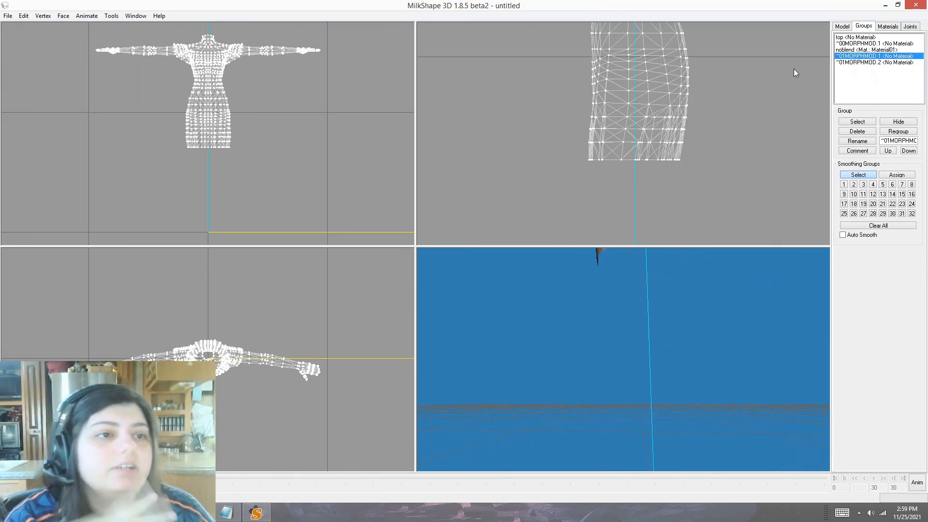
- Select the noblend dress group, hide the top body group, and duplicate the selected dress mesh
{"action": "double_click", "coordinate": [856, 50]}
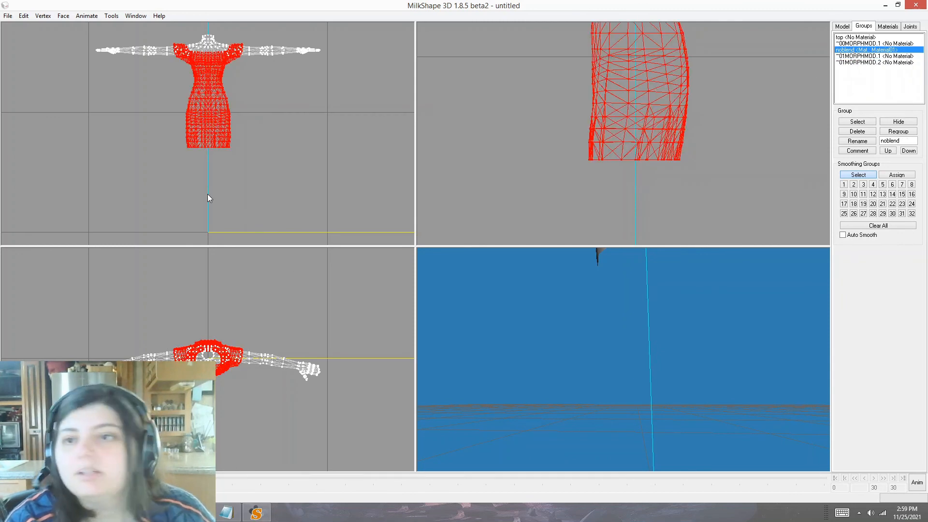
{"action": "left_click", "coordinate": [853, 37]}
{"action": "left_click", "coordinate": [898, 121]}
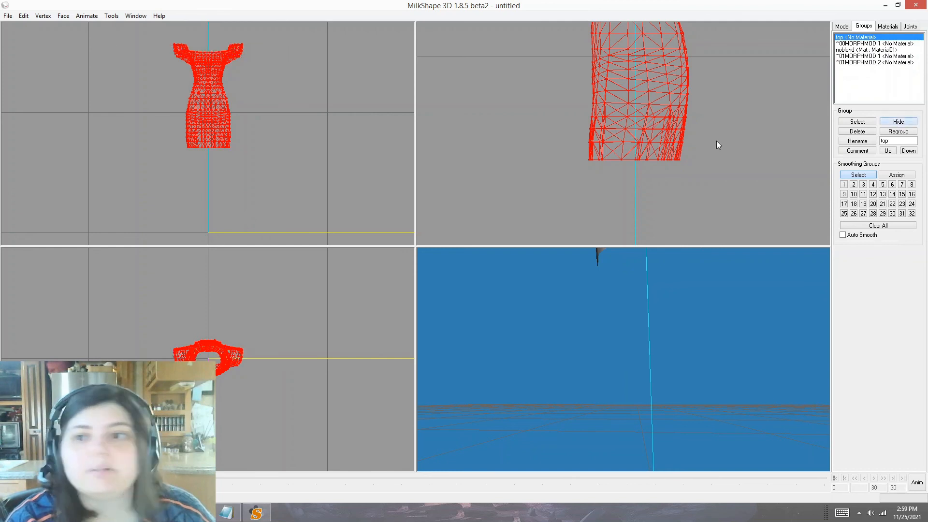
{"action": "left_click", "coordinate": [43, 16]}
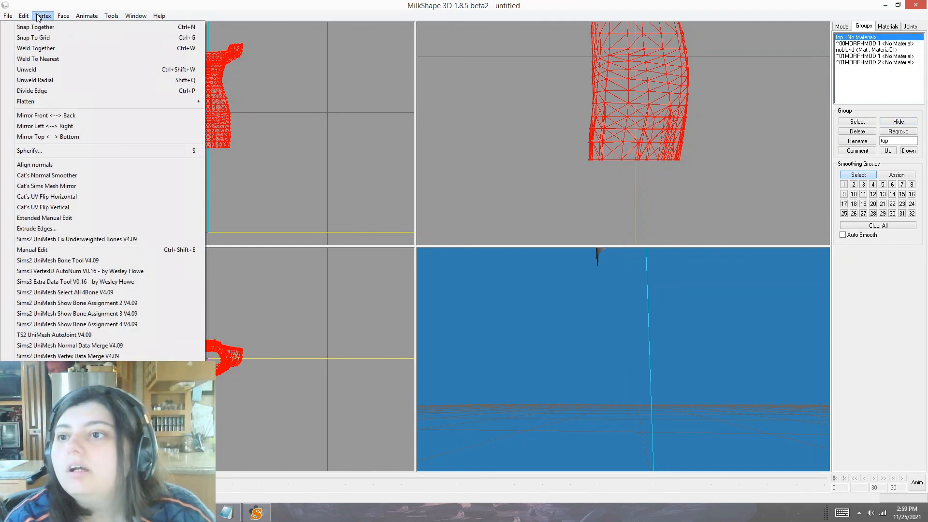
{"action": "mouse_move", "coordinate": [26, 16]}
{"action": "left_click", "coordinate": [41, 51]}
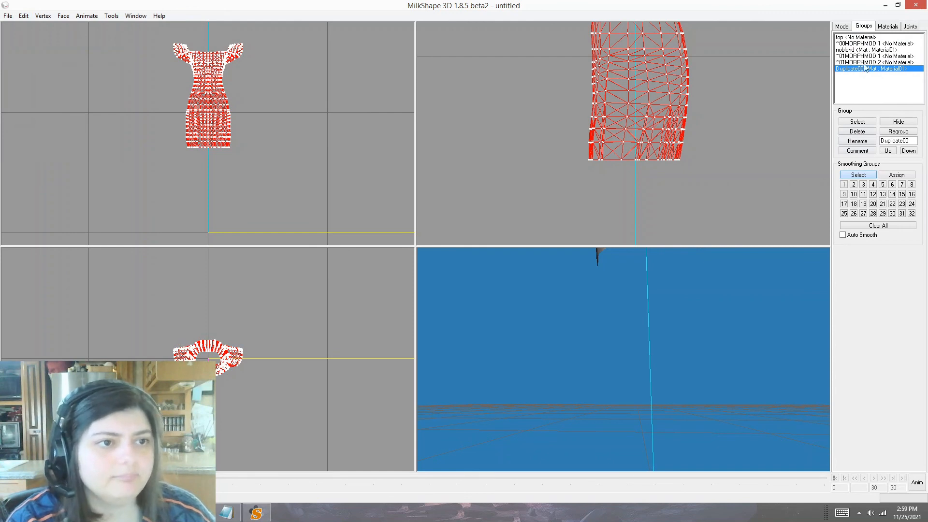
- Hide the original noblend group and show only the duplicated dress group
{"action": "left_click", "coordinate": [893, 124]}
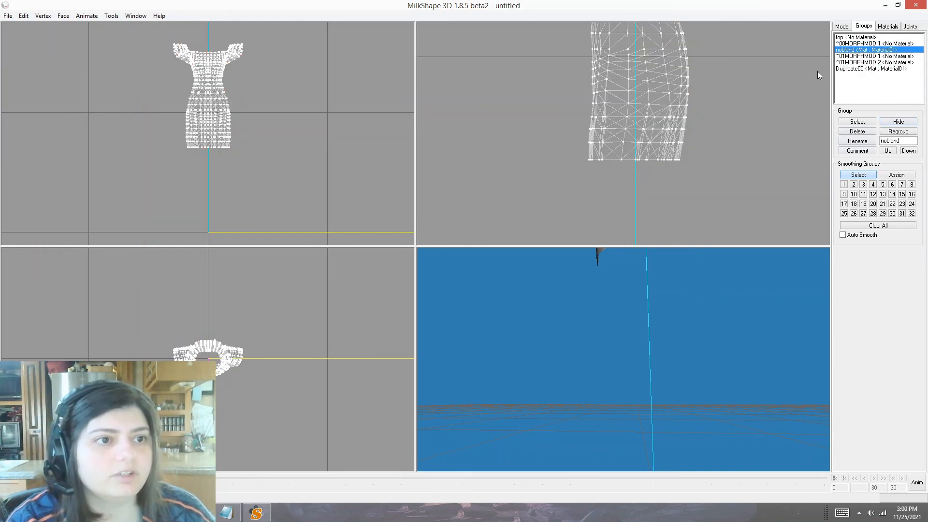
{"action": "left_click", "coordinate": [909, 124]}
{"action": "left_click", "coordinate": [851, 69]}
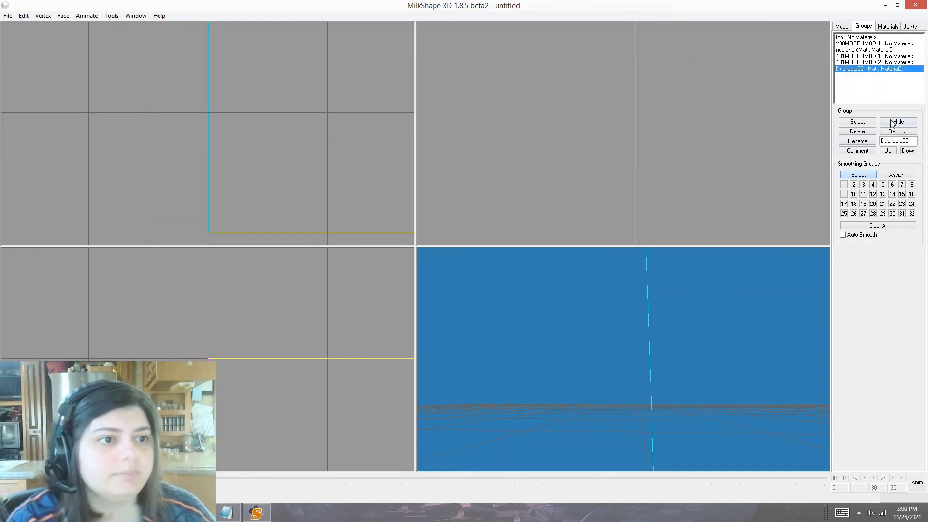
{"action": "left_click", "coordinate": [892, 122]}
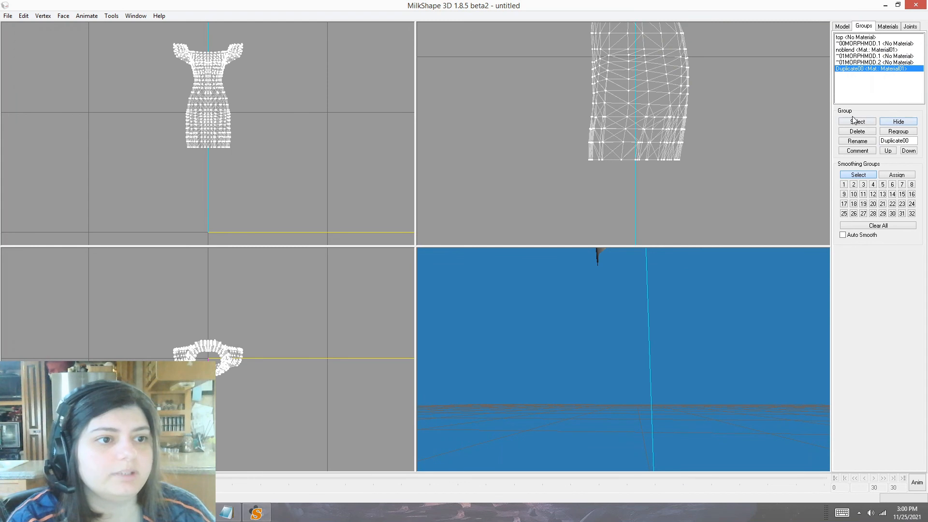
- Reverse the vertex order of the duplicated dress's faces and correct its normals to match
{"action": "double_click", "coordinate": [859, 70]}
{"action": "left_click", "coordinate": [62, 16]}
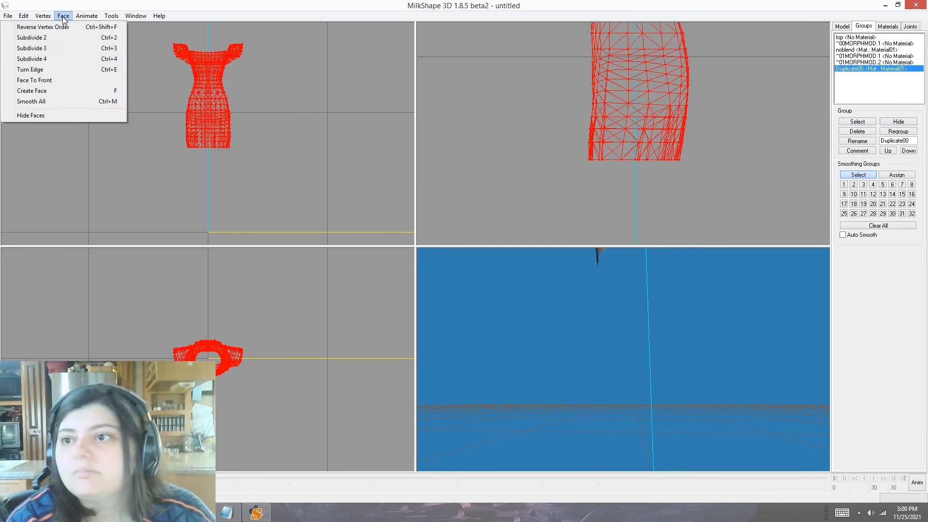
{"action": "left_click", "coordinate": [29, 27]}
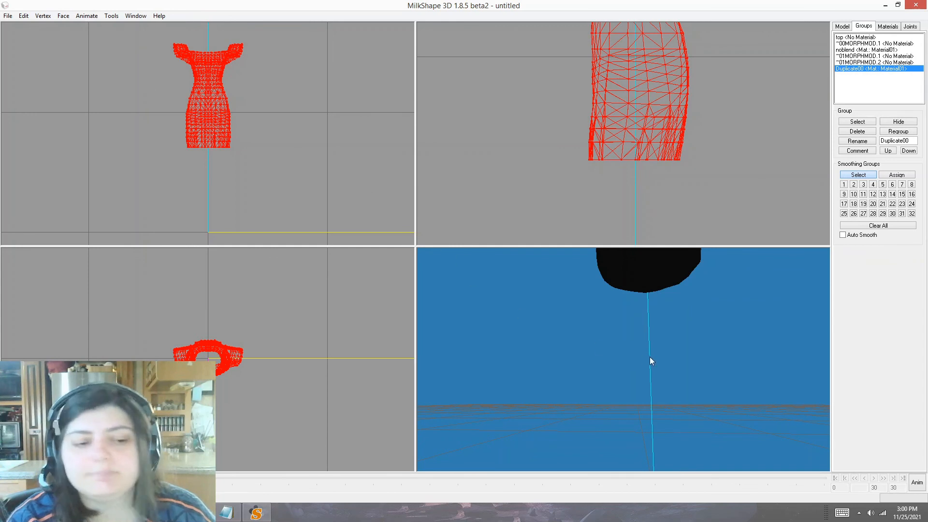
{"action": "left_click_drag", "start_coordinate": [618, 353], "coordinate": [653, 385]}
{"action": "left_click", "coordinate": [42, 16]}
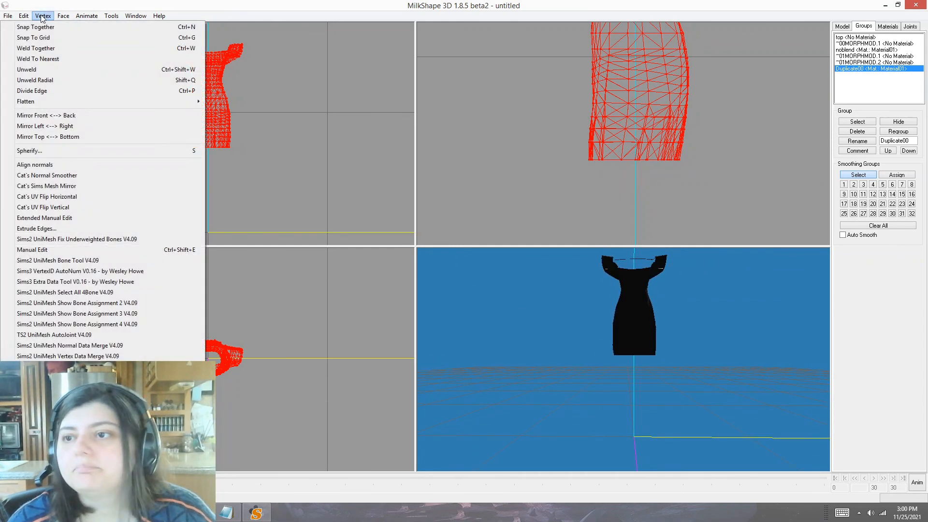
{"action": "left_click", "coordinate": [64, 165]}
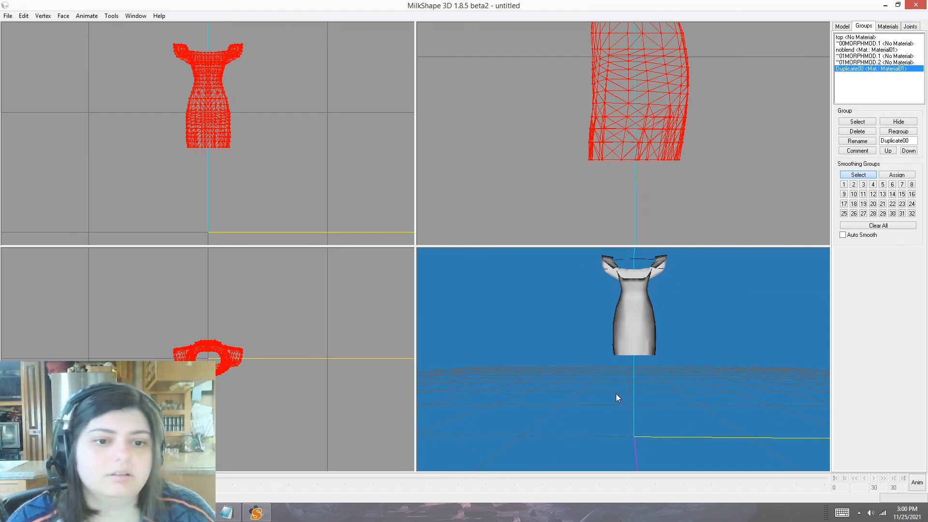
{"action": "left_click_drag", "start_coordinate": [617, 398], "coordinate": [584, 396]}
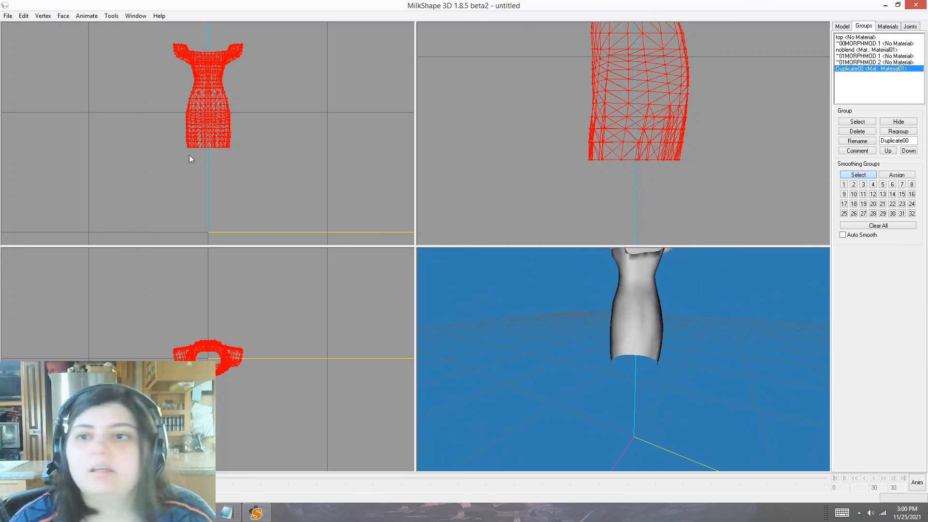
- Trim the duplicate down to its lowest hem band and snap the band's upper vertices together into one centre point
{"action": "left_click_drag", "start_coordinate": [150, 33], "coordinate": [280, 151]}
{"action": "key", "text": "Delete"}
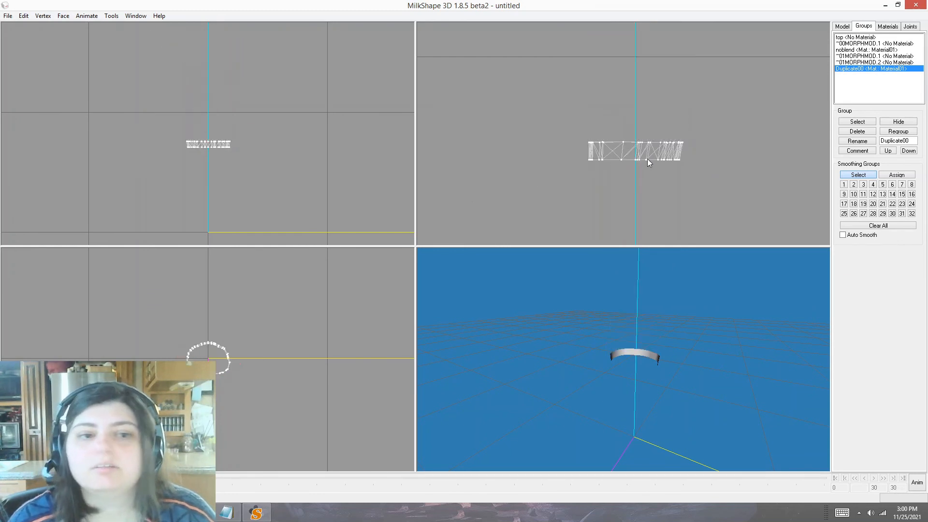
{"action": "left_click_drag", "start_coordinate": [572, 121], "coordinate": [720, 159]}
{"action": "left_click", "coordinate": [43, 16]}
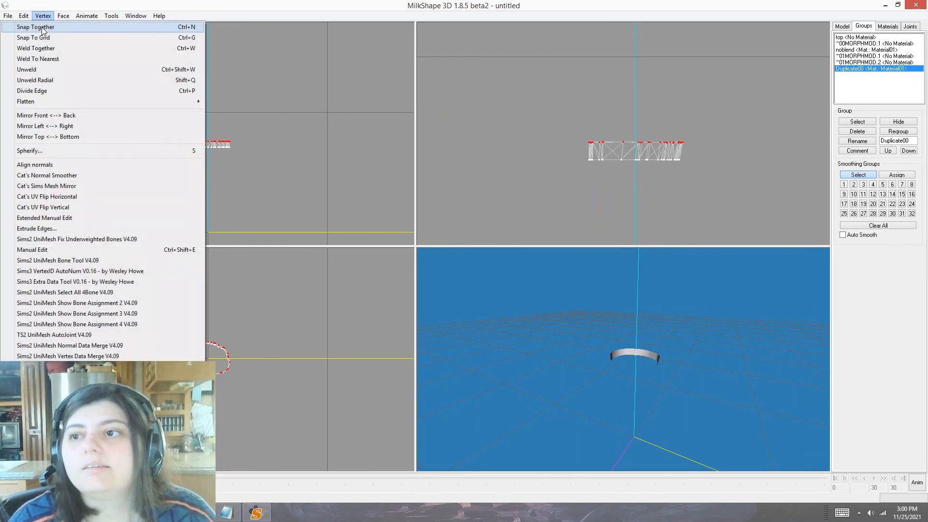
{"action": "left_click", "coordinate": [43, 25]}
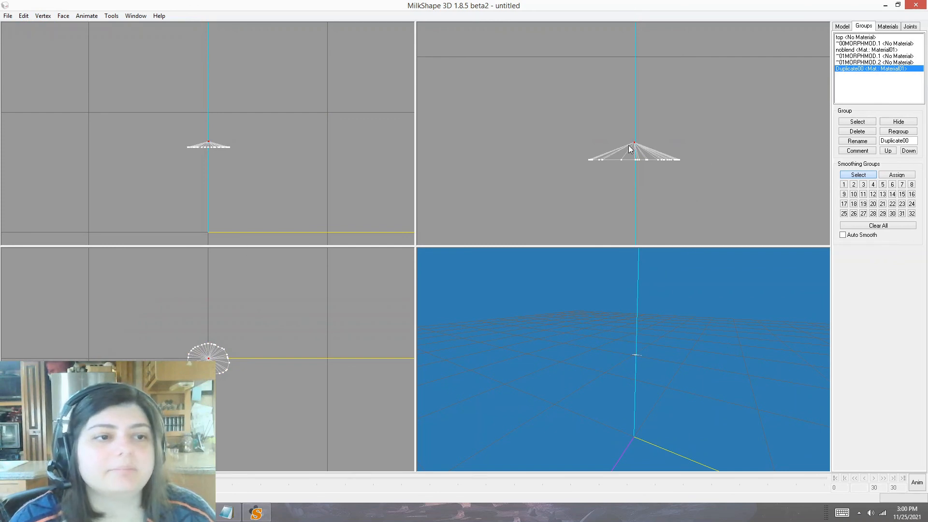
- Apply Cat's Normal Smoother to the hem cap and check its shading from below
{"action": "left_click", "coordinate": [42, 16]}
{"action": "left_click", "coordinate": [48, 175]}
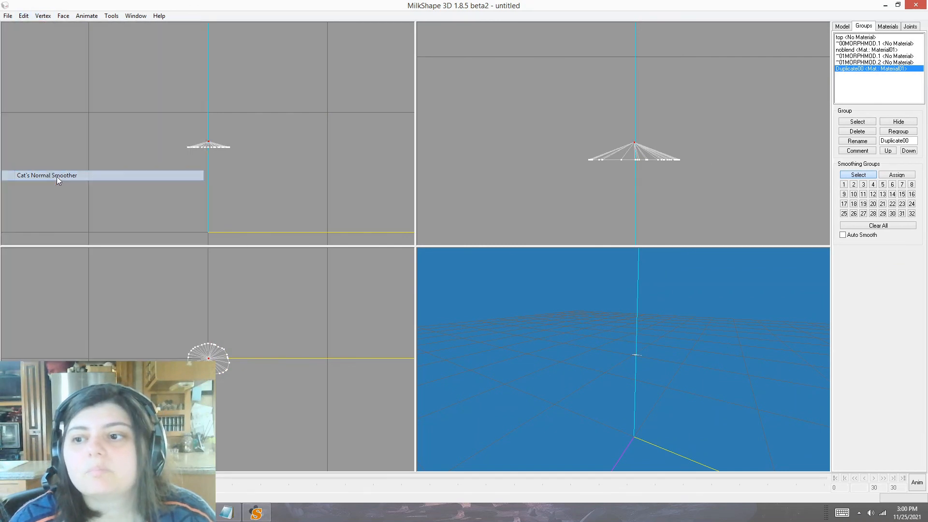
{"action": "left_click_drag", "start_coordinate": [678, 424], "coordinate": [693, 328]}
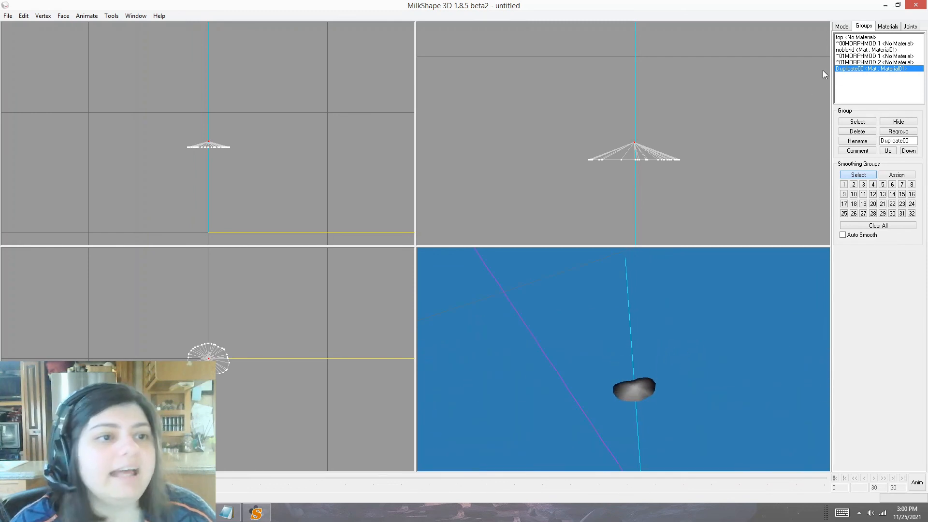
- Show the noblend dress group again and examine how the recessed cap sits inside the hem
{"action": "left_click", "coordinate": [855, 50]}
{"action": "left_click", "coordinate": [900, 122]}
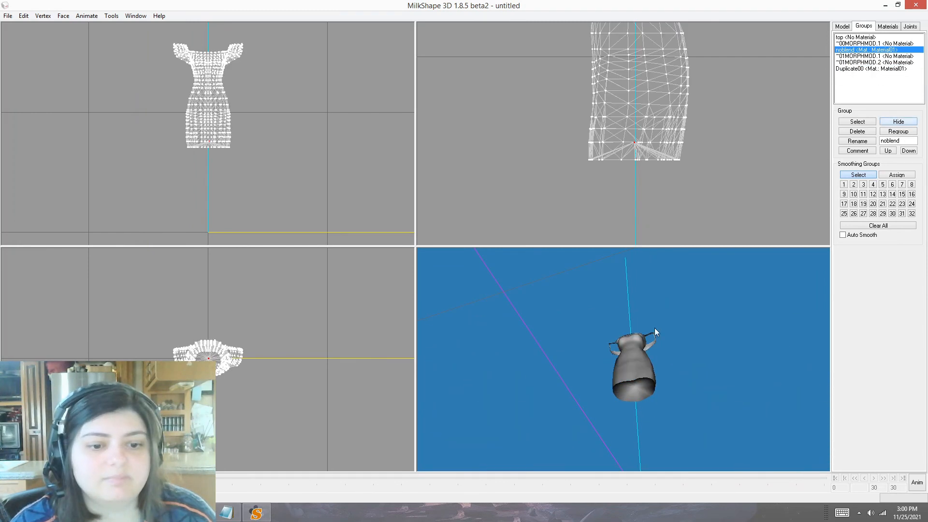
{"action": "mouse_move", "coordinate": [656, 332]}
{"action": "left_mouse_down"}
{"action": "mouse_move", "coordinate": [693, 379]}
{"action": "mouse_move", "coordinate": [771, 389]}
{"action": "mouse_move", "coordinate": [608, 403]}
{"action": "mouse_move", "coordinate": [683, 397]}
{"action": "mouse_move", "coordinate": [705, 407]}
{"action": "left_mouse_up"}
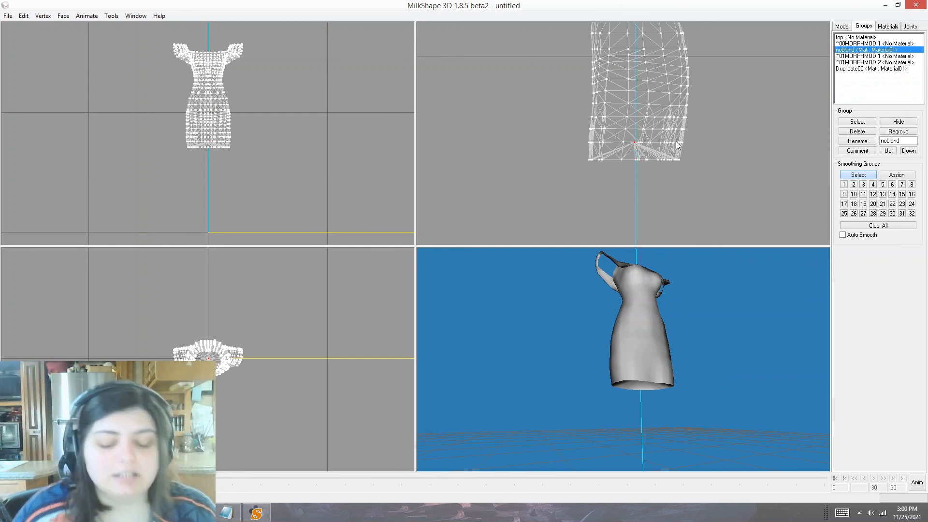
{"action": "left_click_drag", "start_coordinate": [690, 89], "coordinate": [700, 194], "text": "ctrl"}
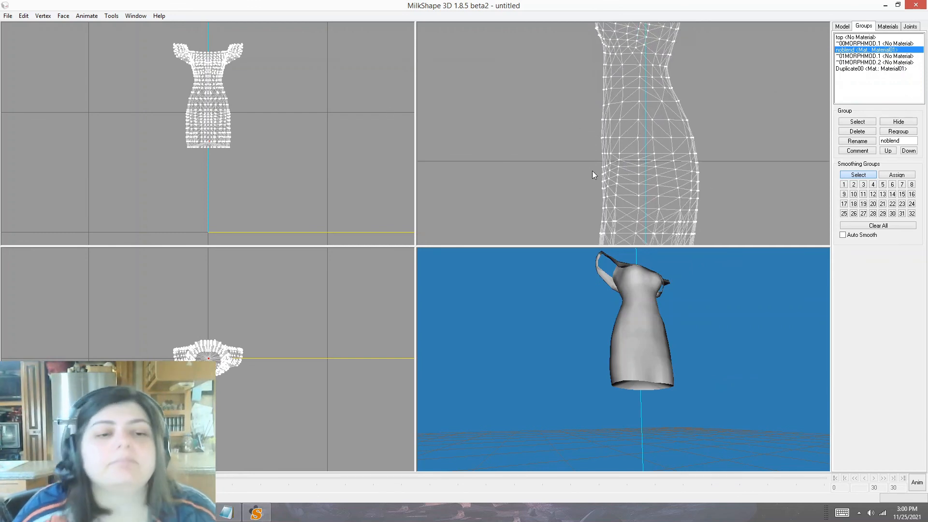
{"action": "left_click_drag", "start_coordinate": [593, 170], "coordinate": [599, 58], "text": "ctrl"}
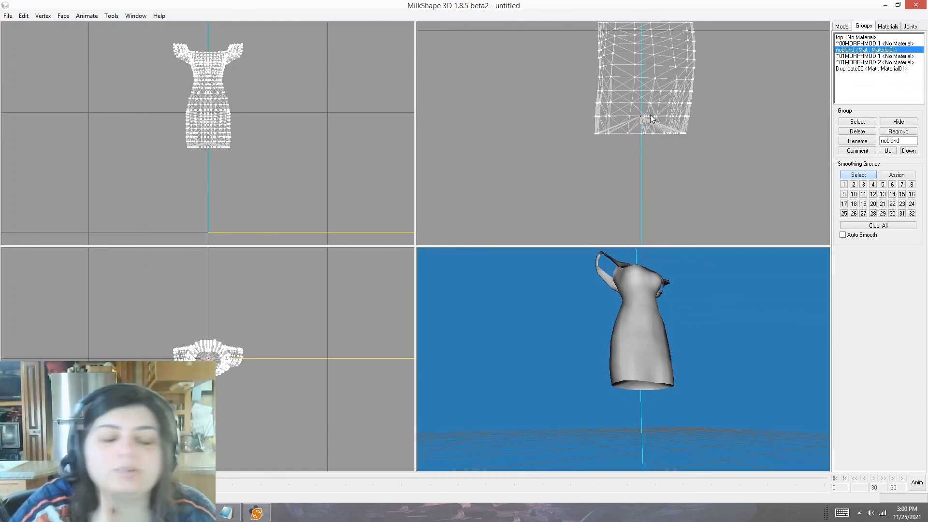
{"action": "left_click_drag", "start_coordinate": [646, 390], "coordinate": [643, 335]}
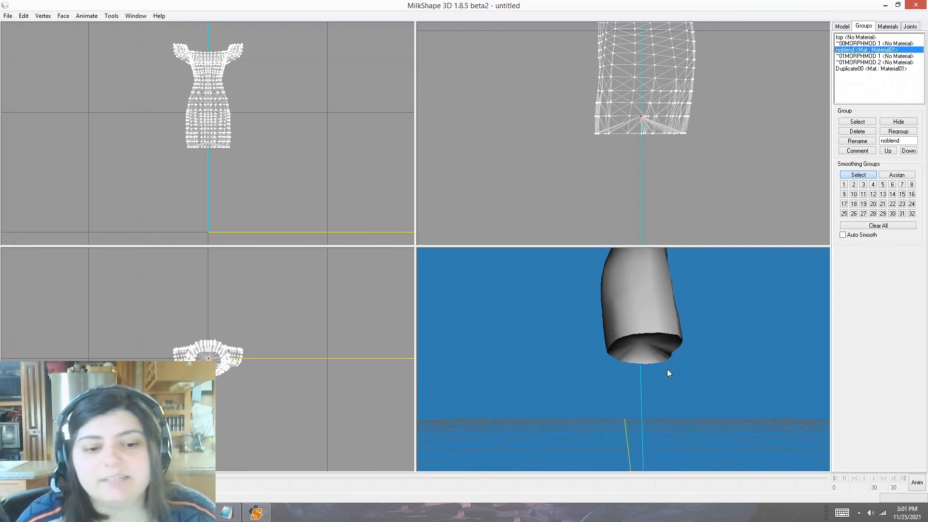
{"action": "left_click_drag", "start_coordinate": [668, 372], "coordinate": [616, 376]}
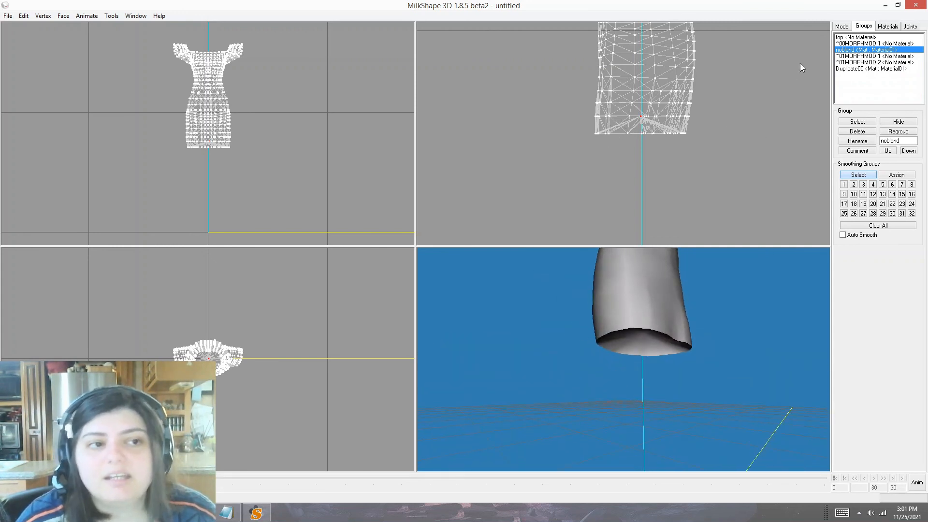
- Select both the duplicated hem cap and the noblend dress, and regroup them into a single group
{"action": "double_click", "coordinate": [843, 70]}
{"action": "left_click", "coordinate": [846, 51]}
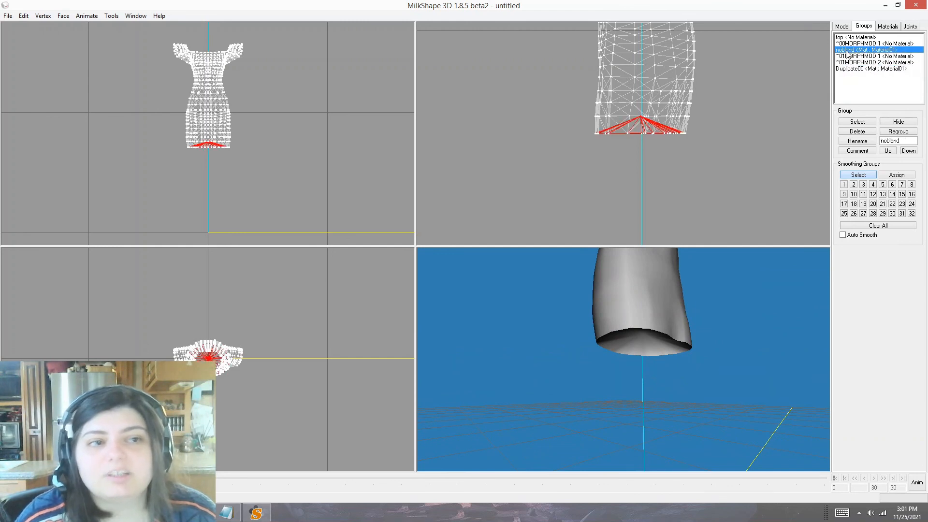
{"action": "double_click", "coordinate": [846, 52]}
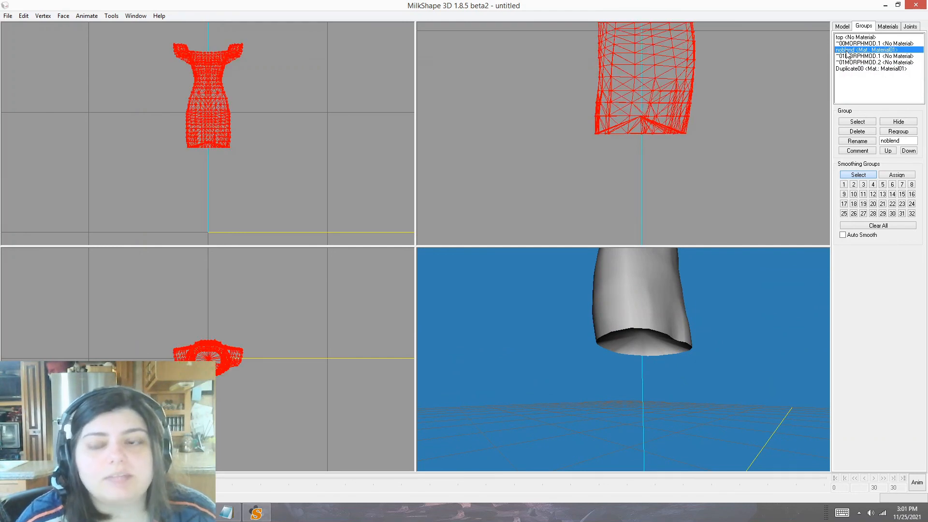
{"action": "left_click", "coordinate": [892, 131]}
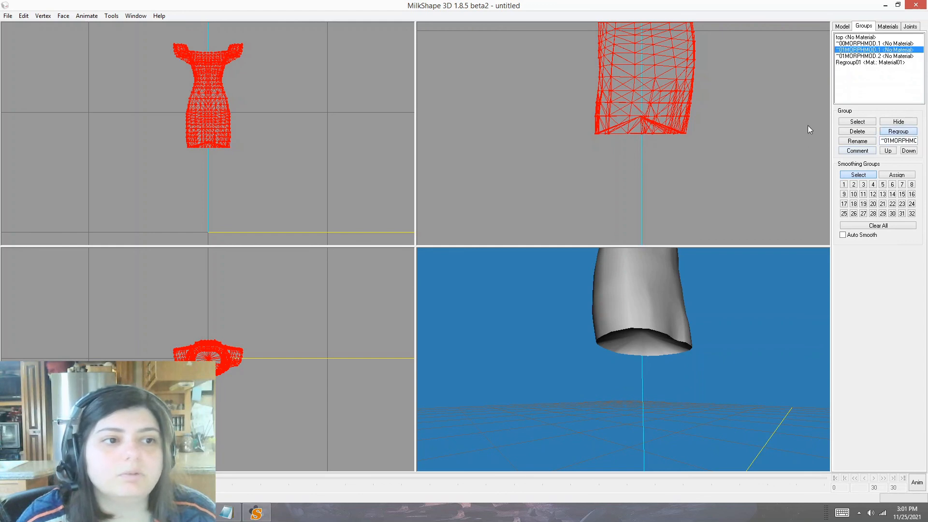
{"action": "left_click", "coordinate": [847, 62]}
{"action": "double_click", "coordinate": [902, 140]}
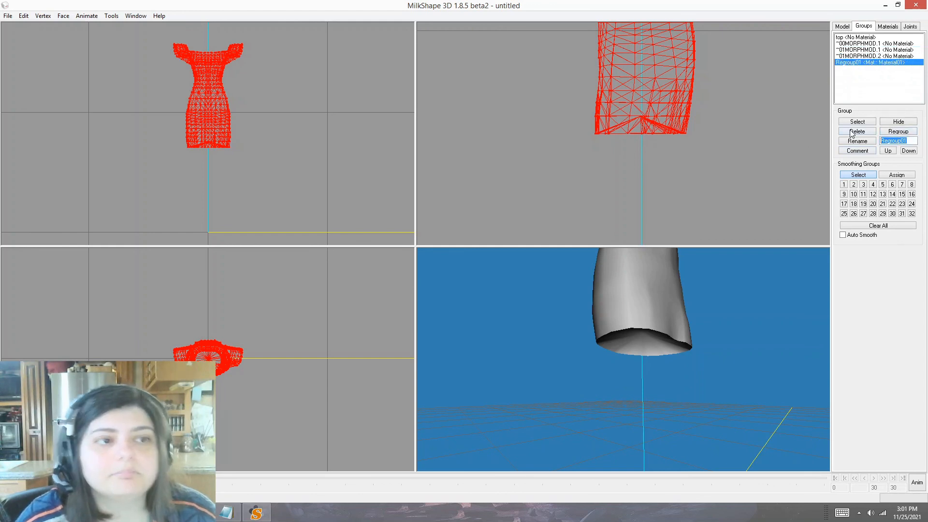
{"action": "type", "text": "noblend"}
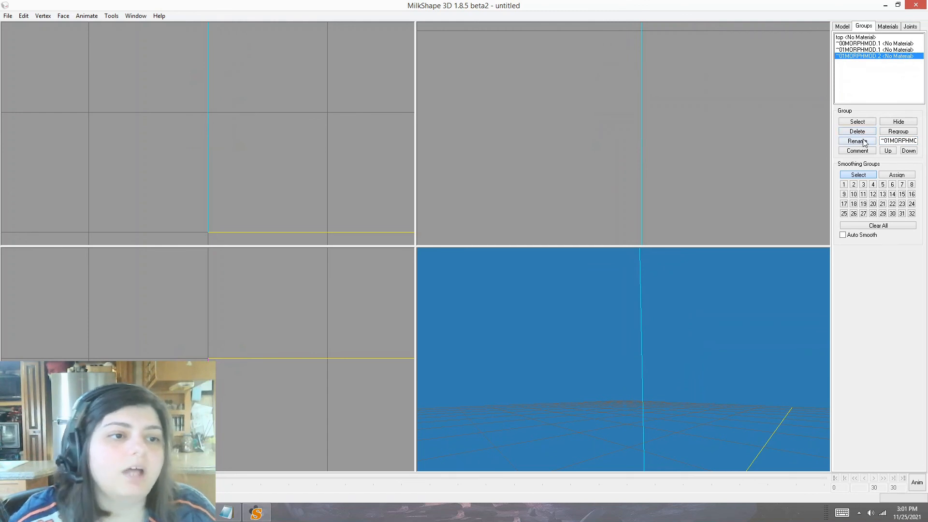
{"action": "left_click", "coordinate": [863, 141]}
- Rename the regrouped dress mesh as noblend and move it up two places in the group order, above both ~01MORPHMOD groups
{"action": "double_click", "coordinate": [905, 141]}
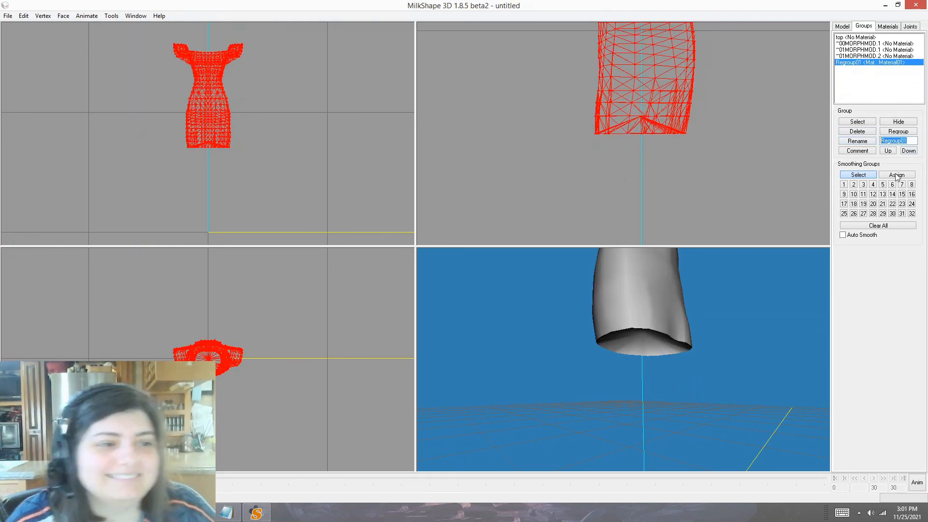
{"action": "type", "text": "noblend"}
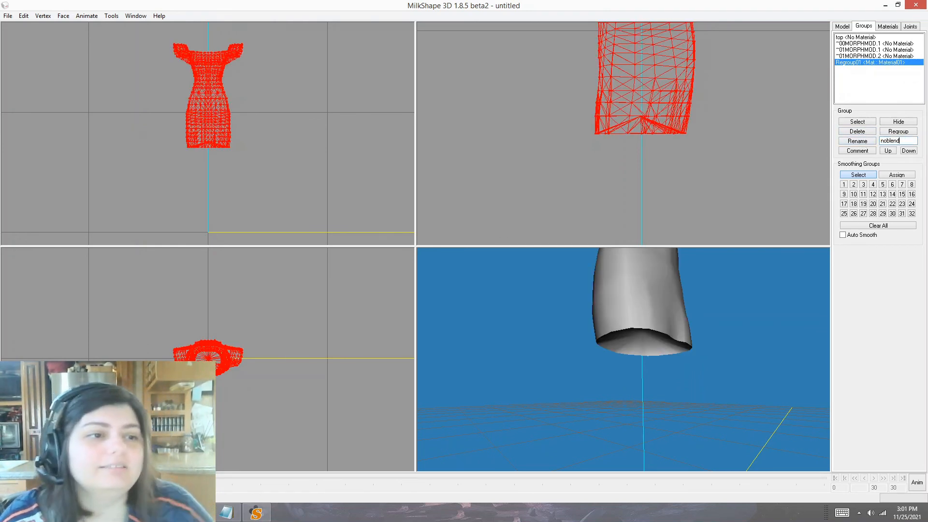
{"action": "left_click", "coordinate": [858, 142]}
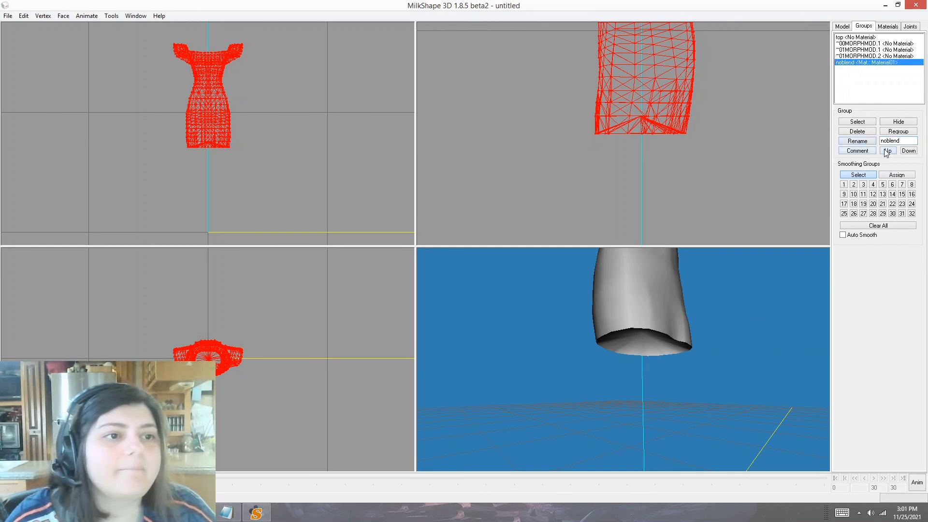
{"action": "left_click", "coordinate": [888, 151]}
{"action": "left_click", "coordinate": [888, 151]}
- Remove the duplicated second block of lines from the noblend group's comment, then deselect the mesh and view the whole dress
{"action": "left_click", "coordinate": [857, 151]}
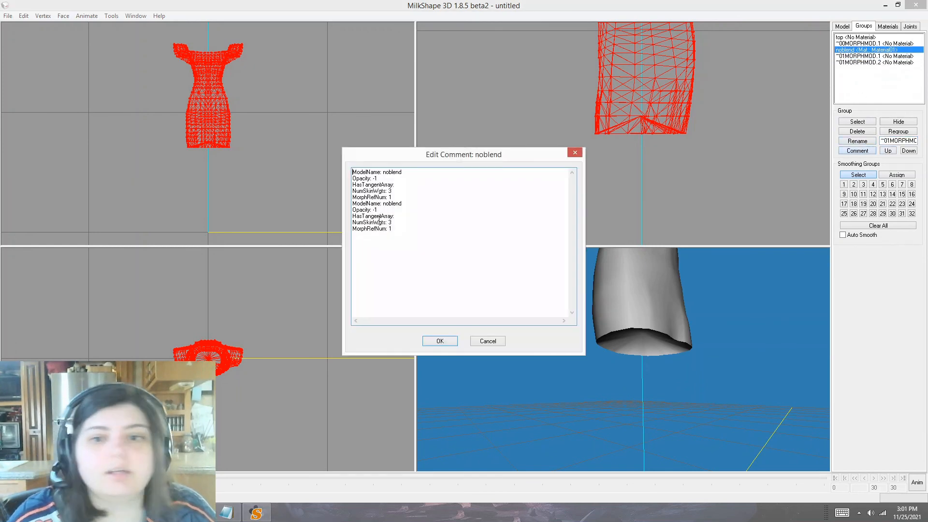
{"action": "left_click_drag", "start_coordinate": [393, 229], "coordinate": [343, 210]}
{"action": "key", "text": "Delete"}
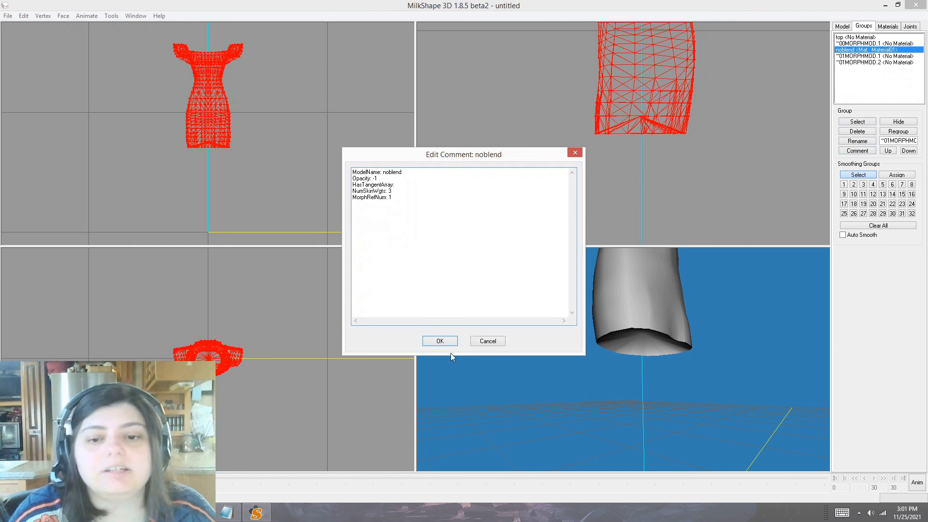
{"action": "left_click", "coordinate": [440, 341]}
{"action": "left_click", "coordinate": [503, 164]}
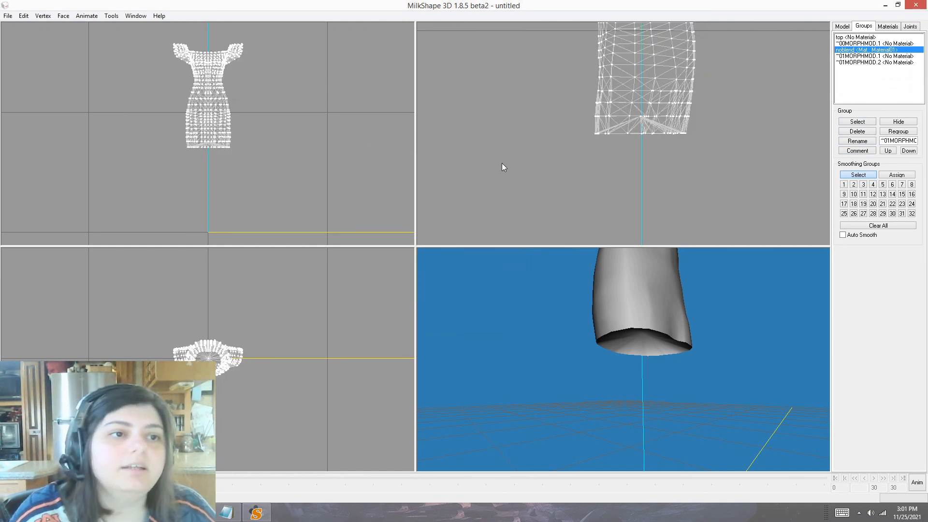
{"action": "mouse_move", "coordinate": [568, 336]}
{"action": "left_mouse_down"}
{"action": "mouse_move", "coordinate": [441, 356]}
{"action": "mouse_move", "coordinate": [592, 351]}
{"action": "mouse_move", "coordinate": [618, 371]}
{"action": "mouse_move", "coordinate": [632, 354]}
{"action": "mouse_move", "coordinate": [651, 396]}
{"action": "mouse_move", "coordinate": [584, 420]}
{"action": "mouse_move", "coordinate": [591, 409]}
{"action": "left_mouse_up"}
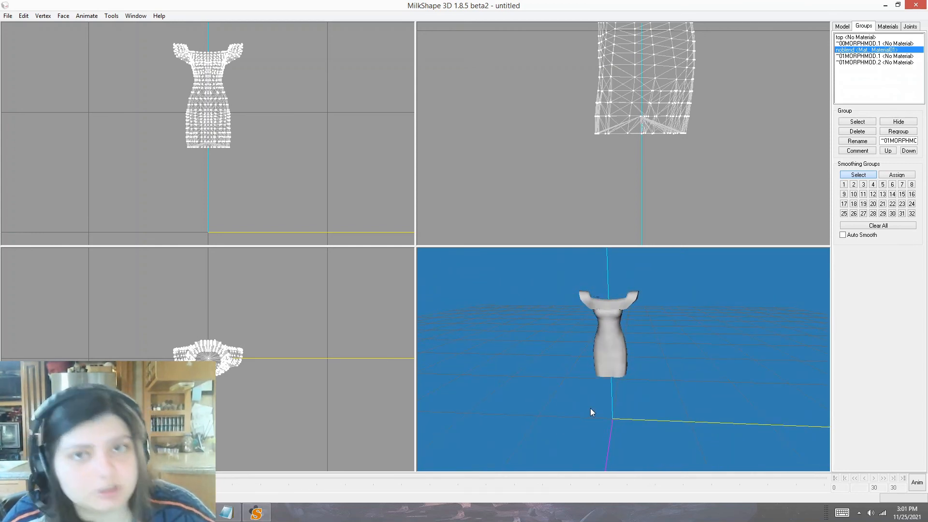